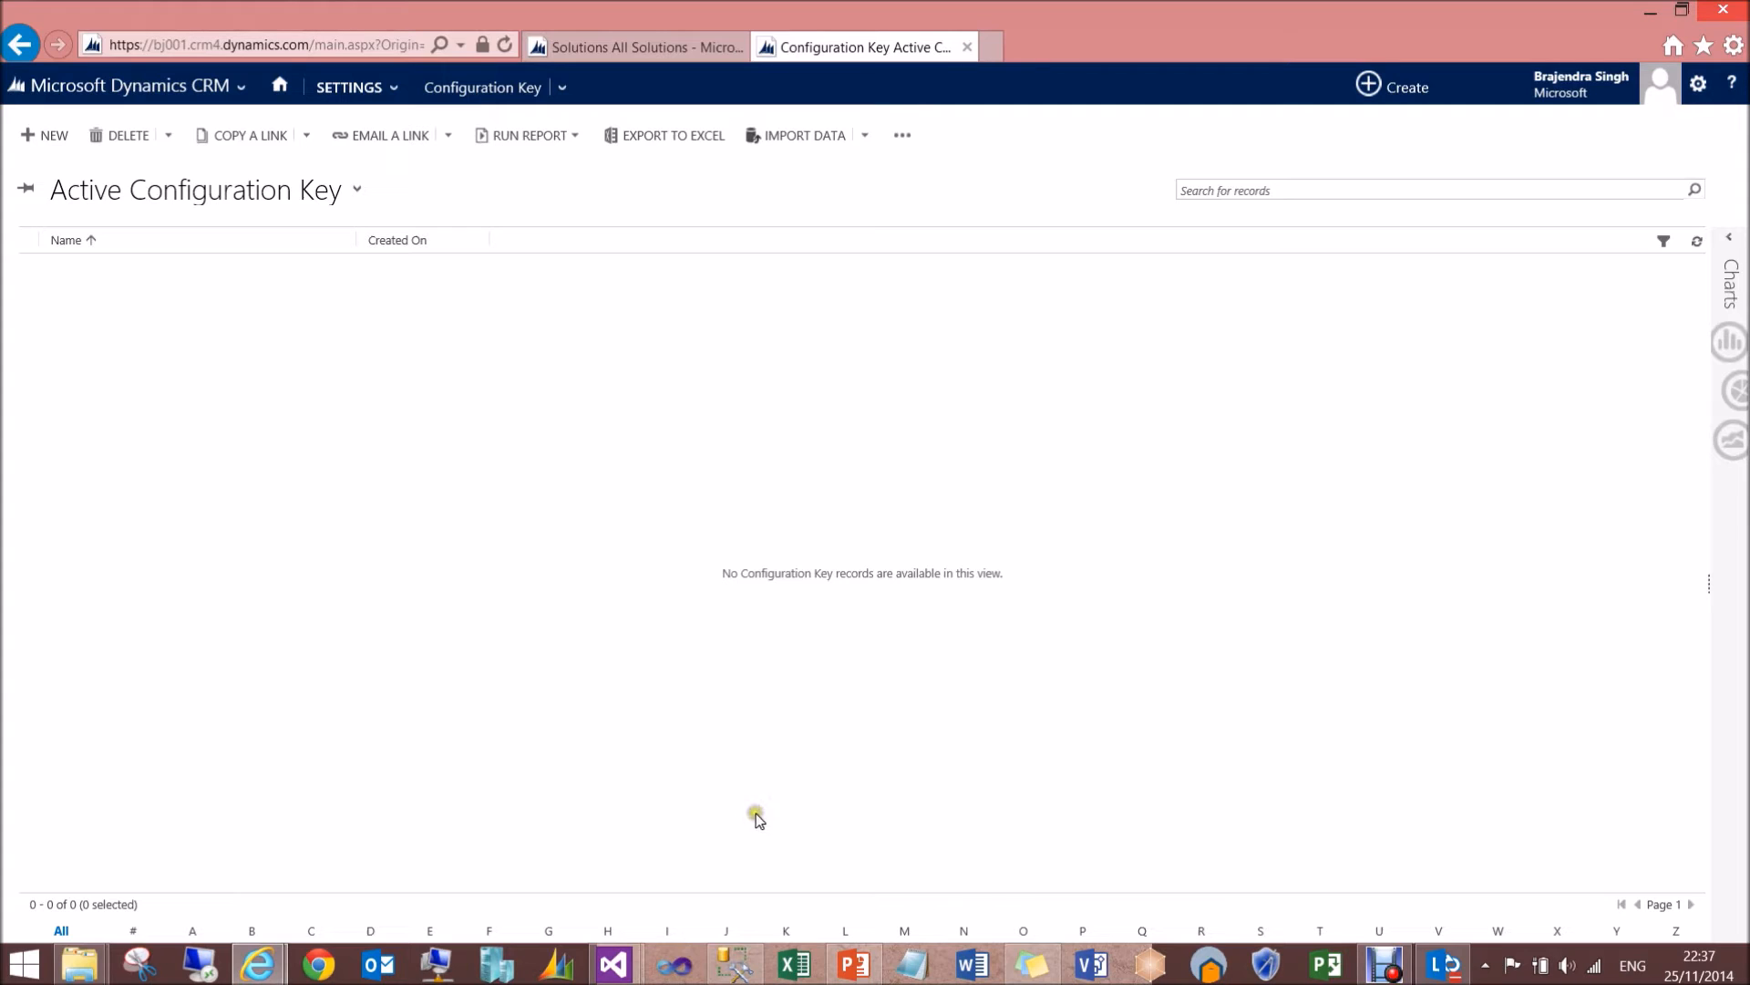
- Switch to Visual Studio and look up the CRM Package template under Visual C# CRM SDK Templates, without creating a project
left_click(739, 968)
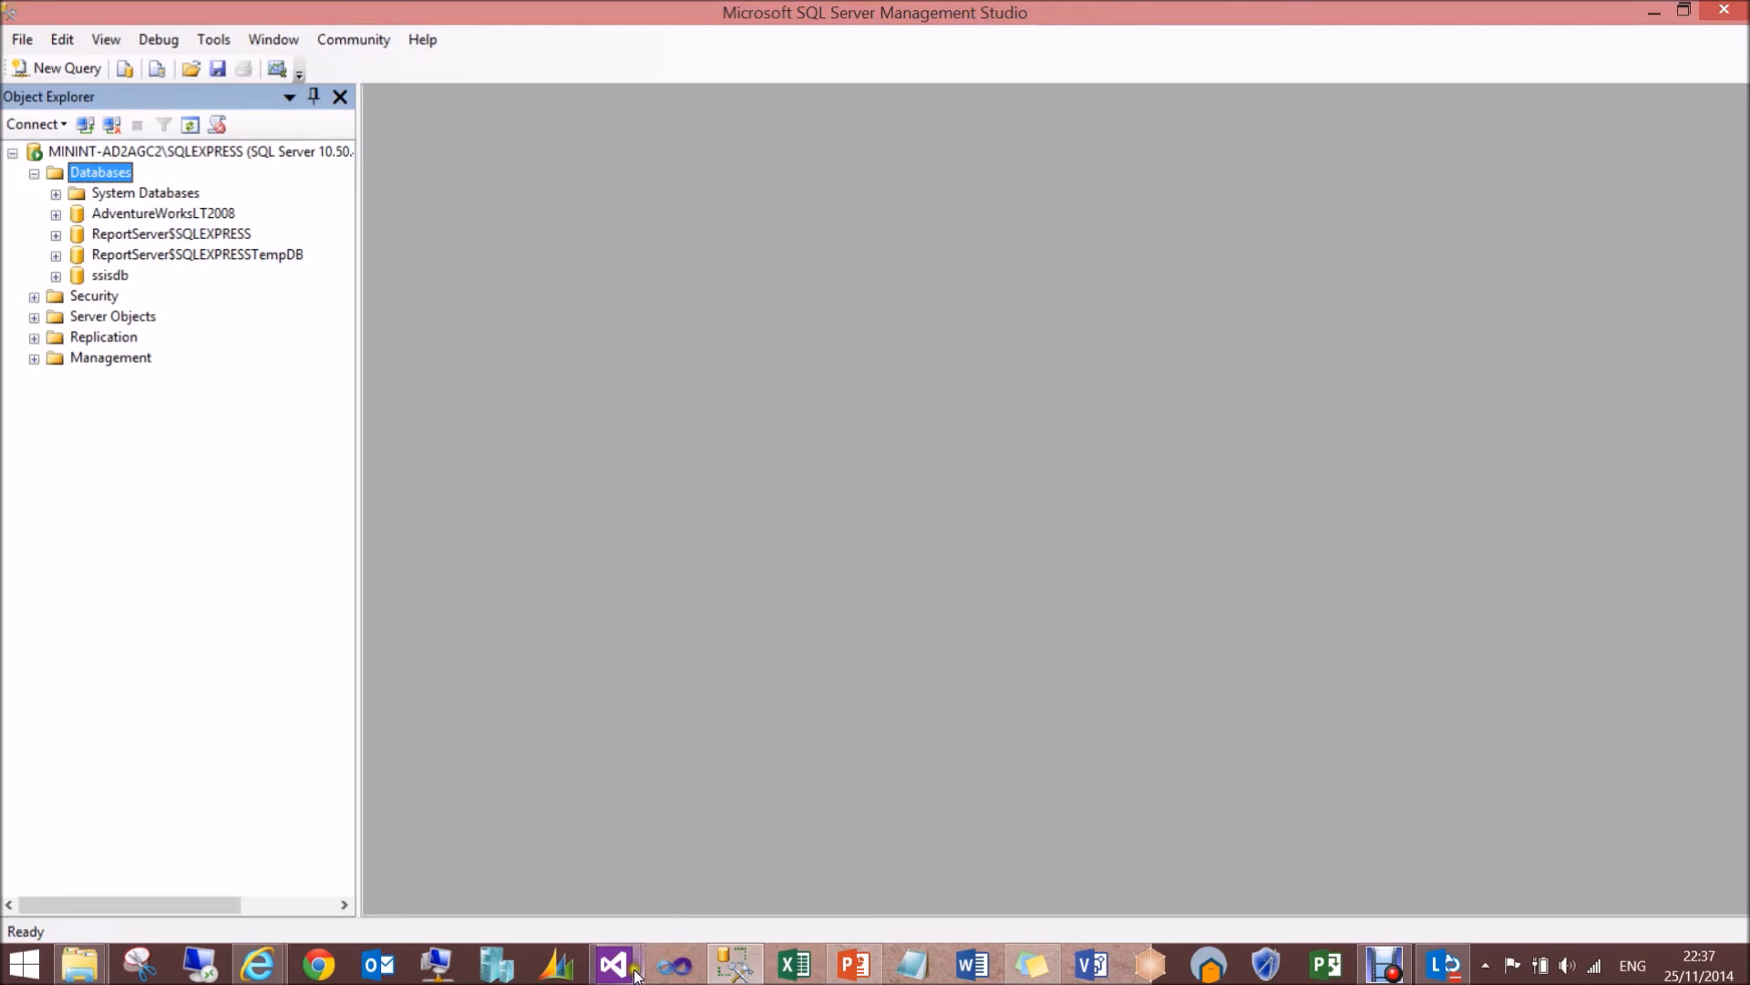
mouse_move(635, 975)
left_click(713, 900)
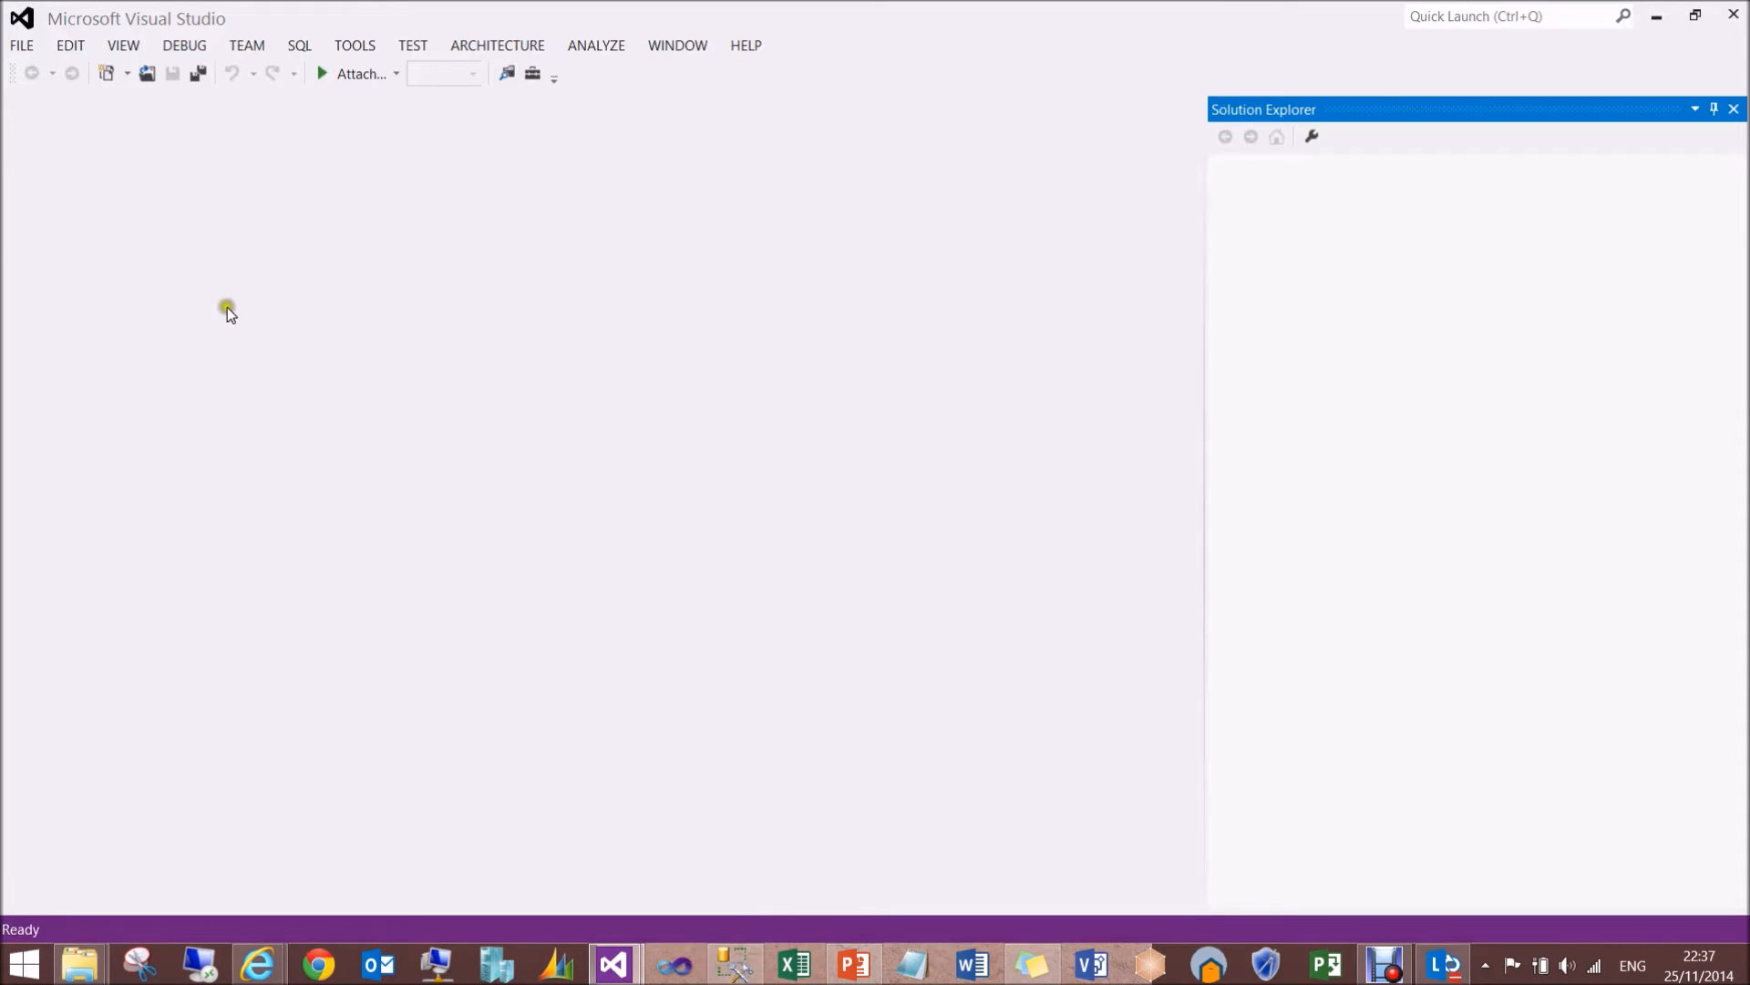
left_click(20, 47)
mouse_move(144, 77)
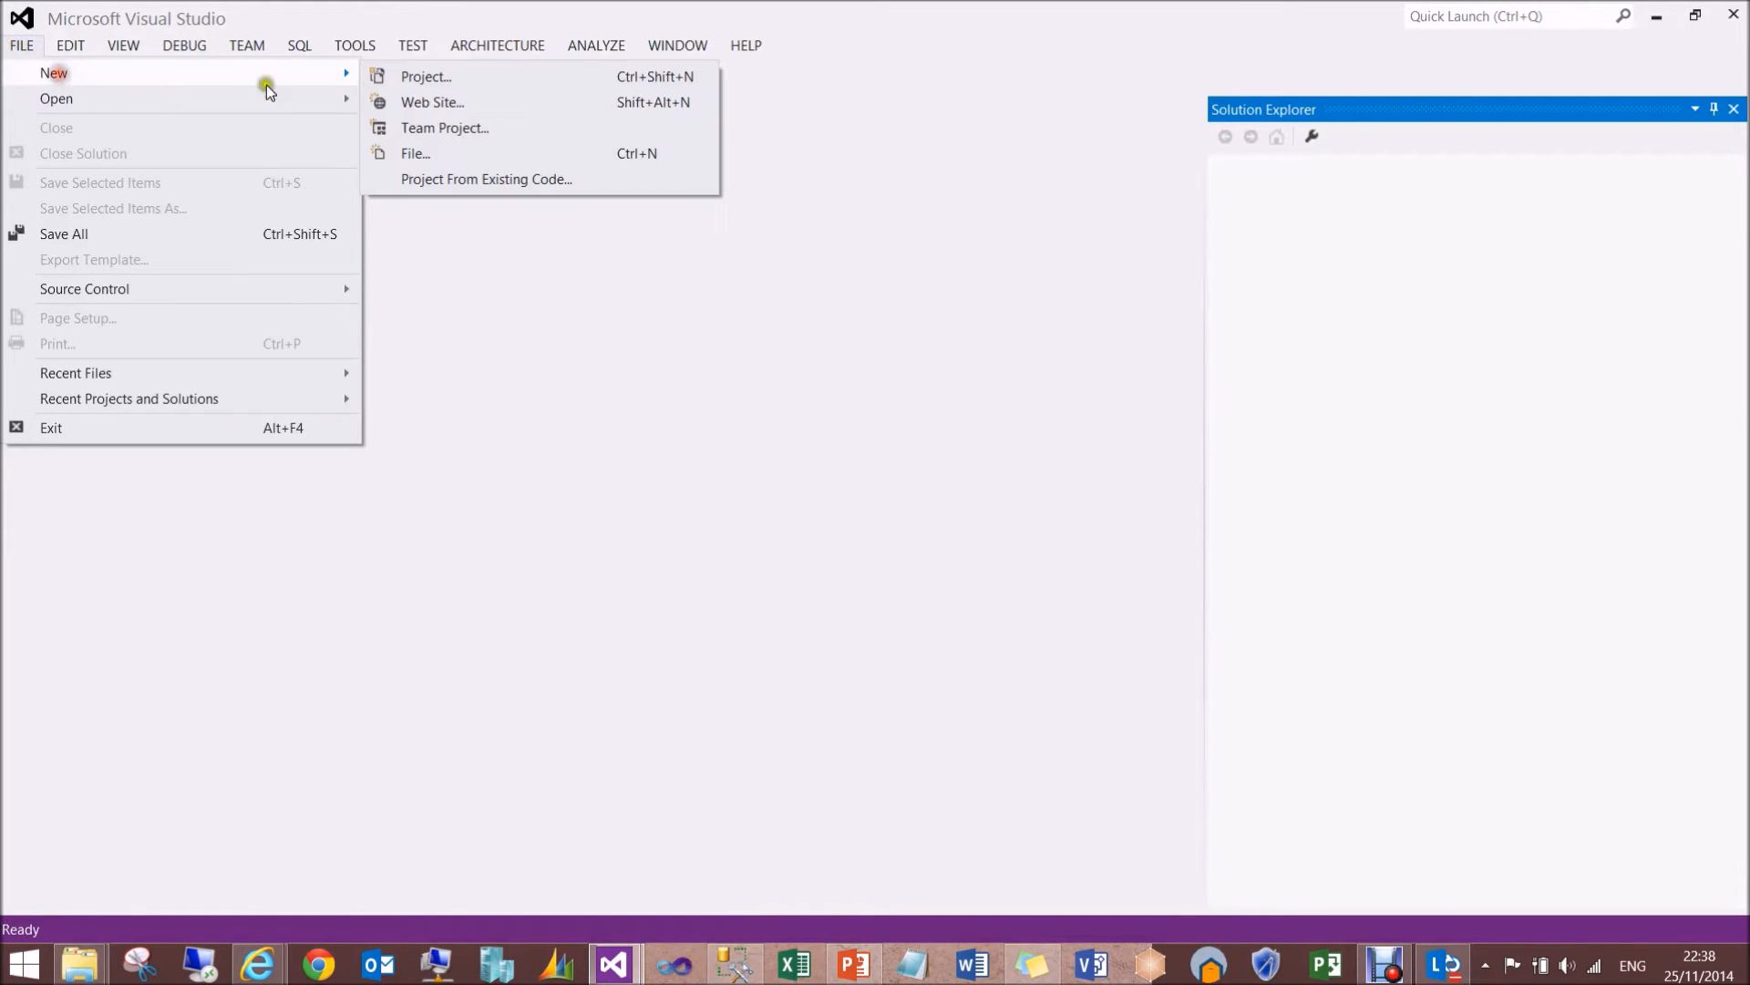
left_click(423, 79)
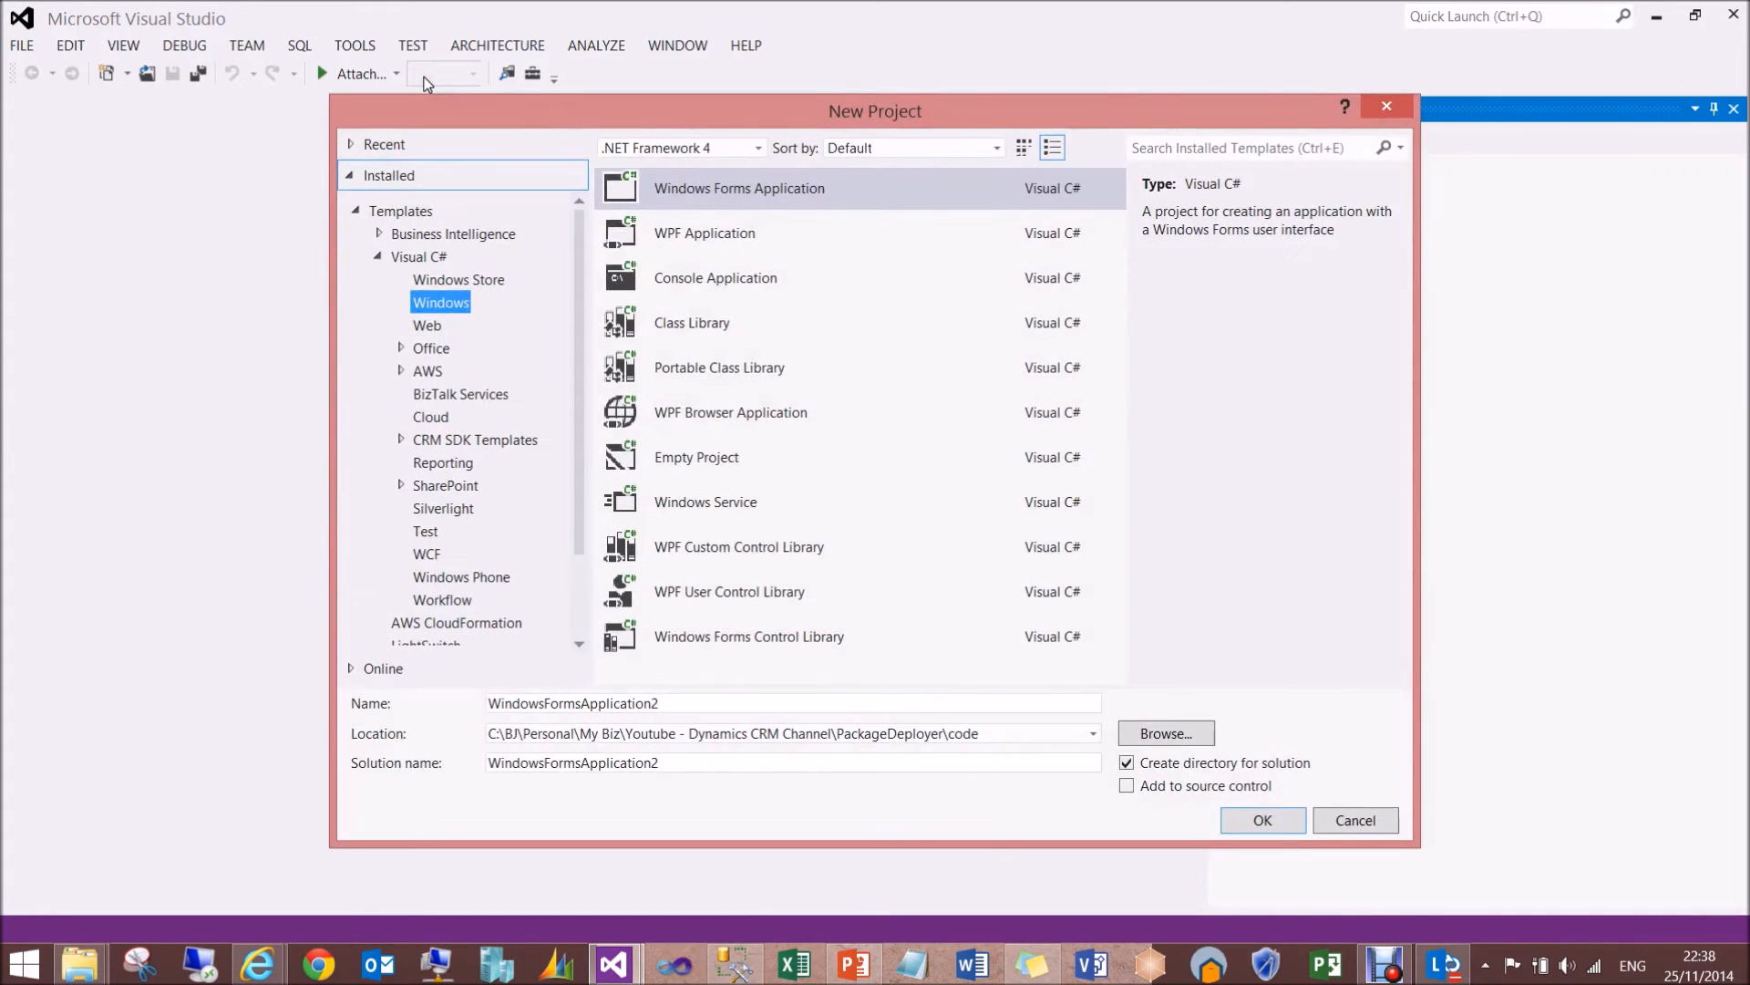
left_click(483, 441)
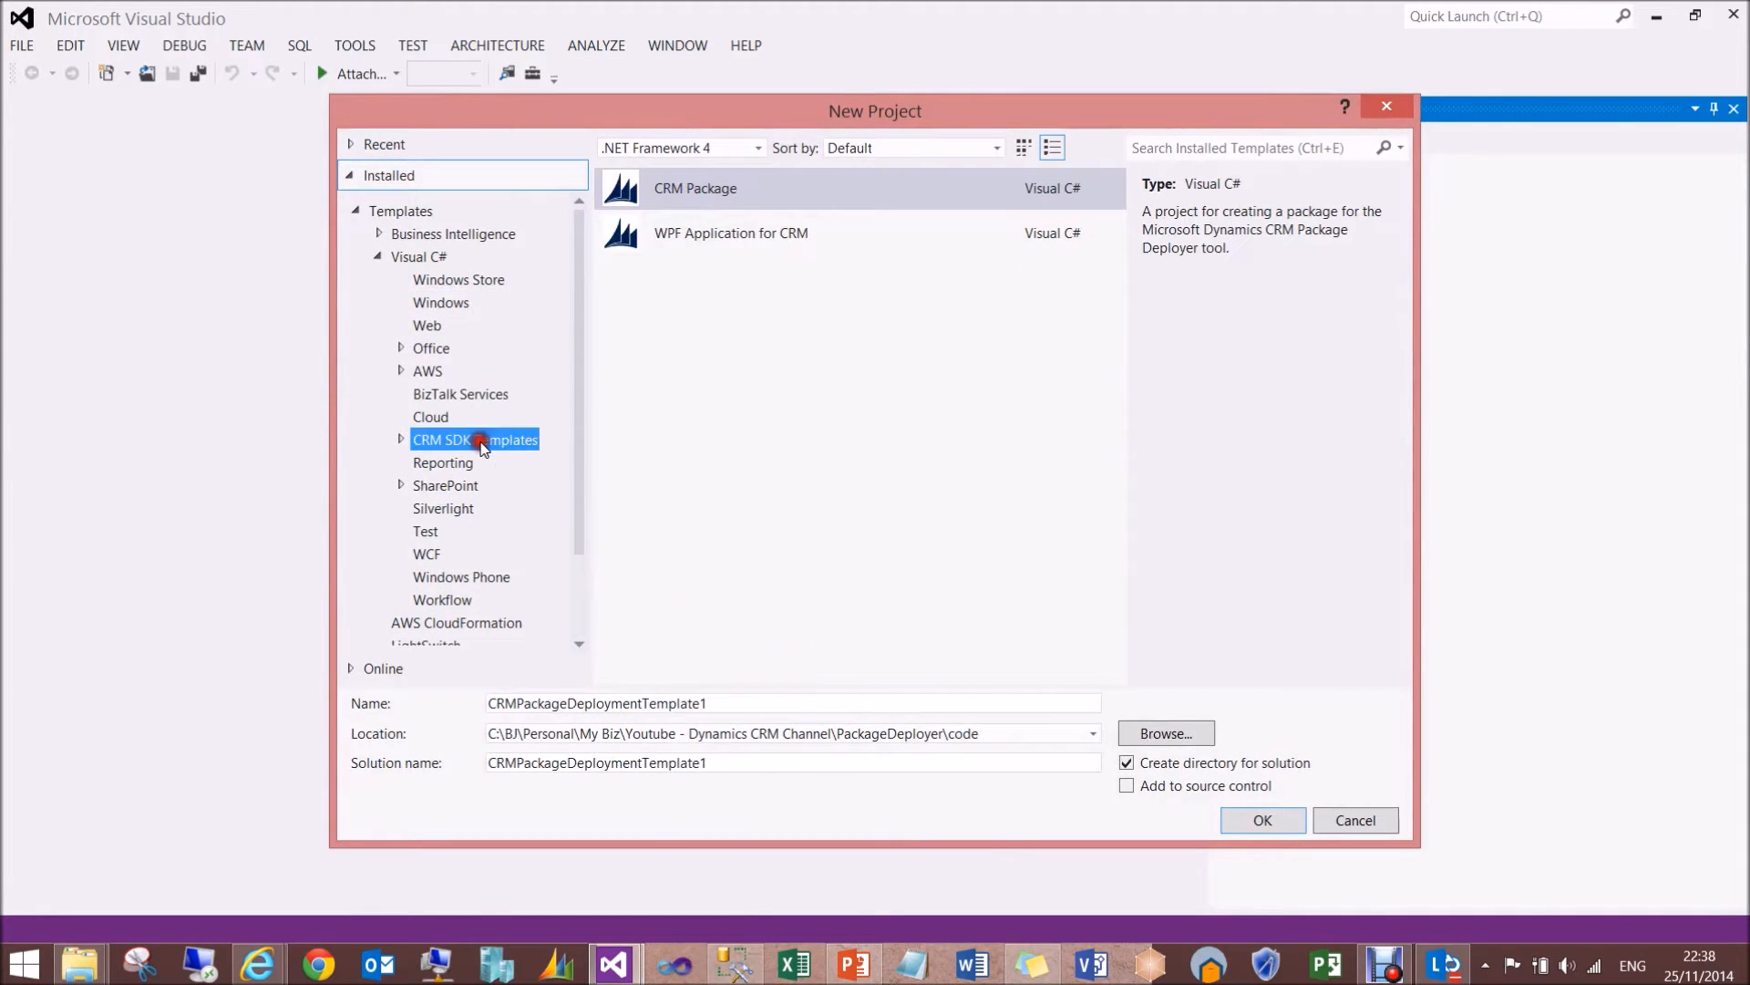
left_click(684, 191)
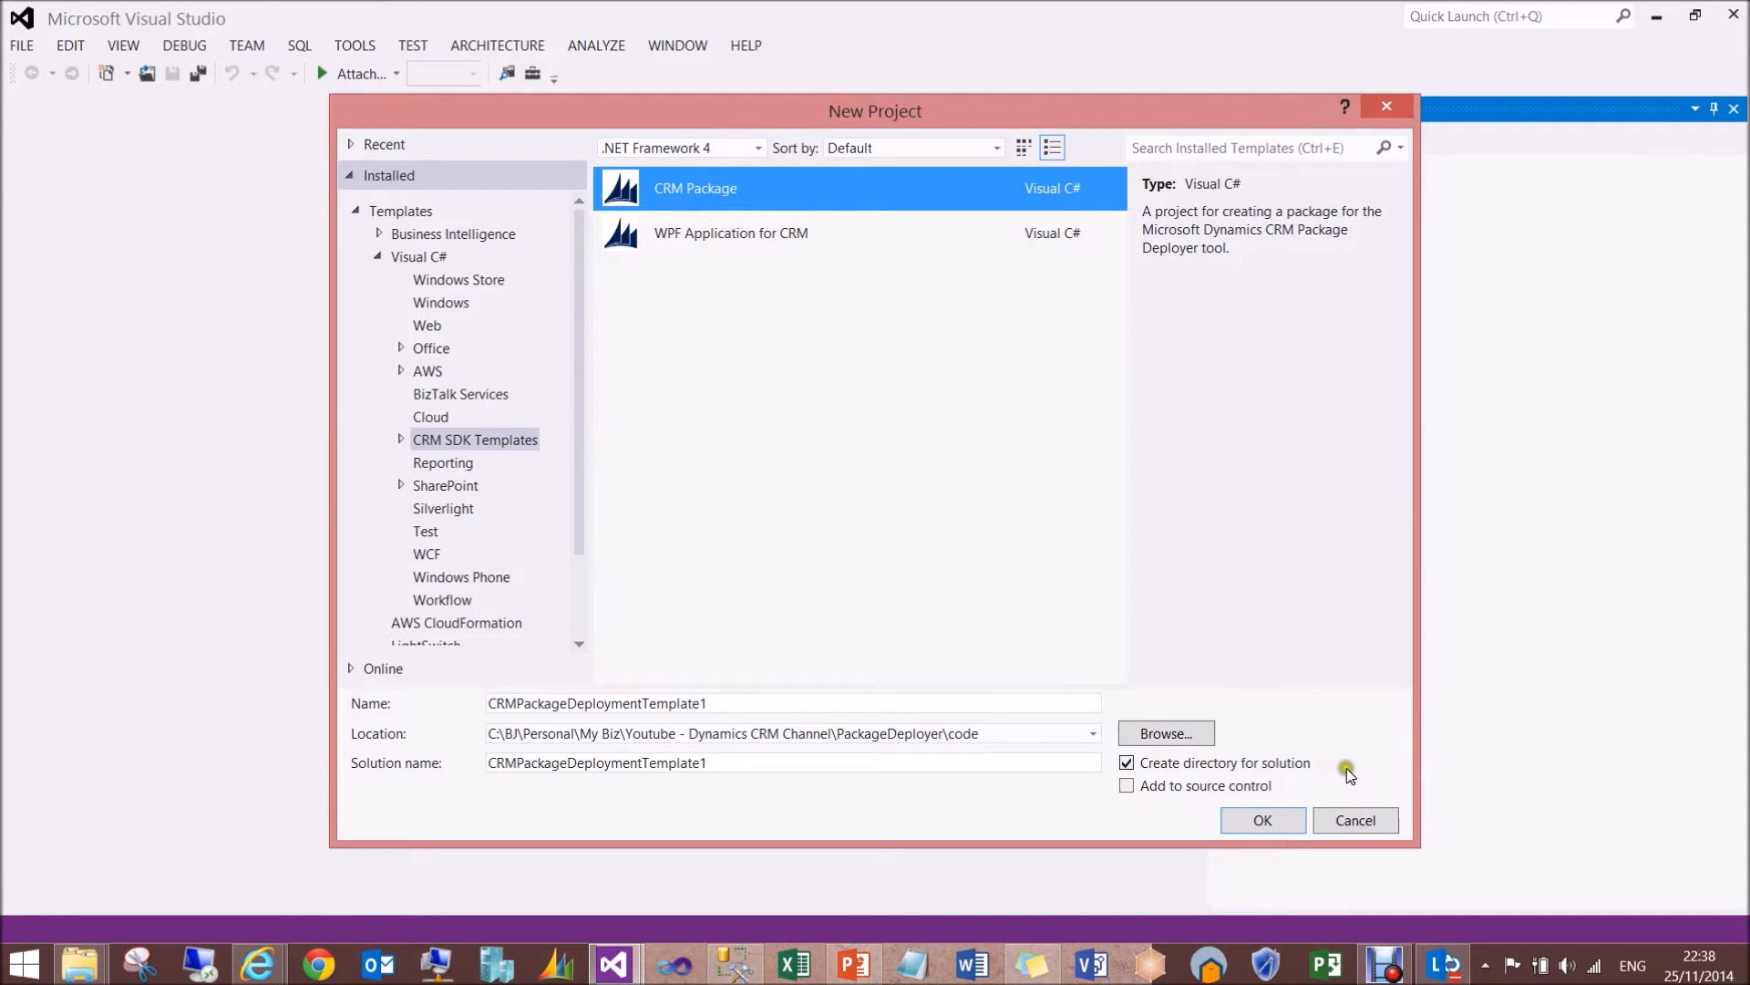
left_click(1373, 822)
left_click(1563, 301)
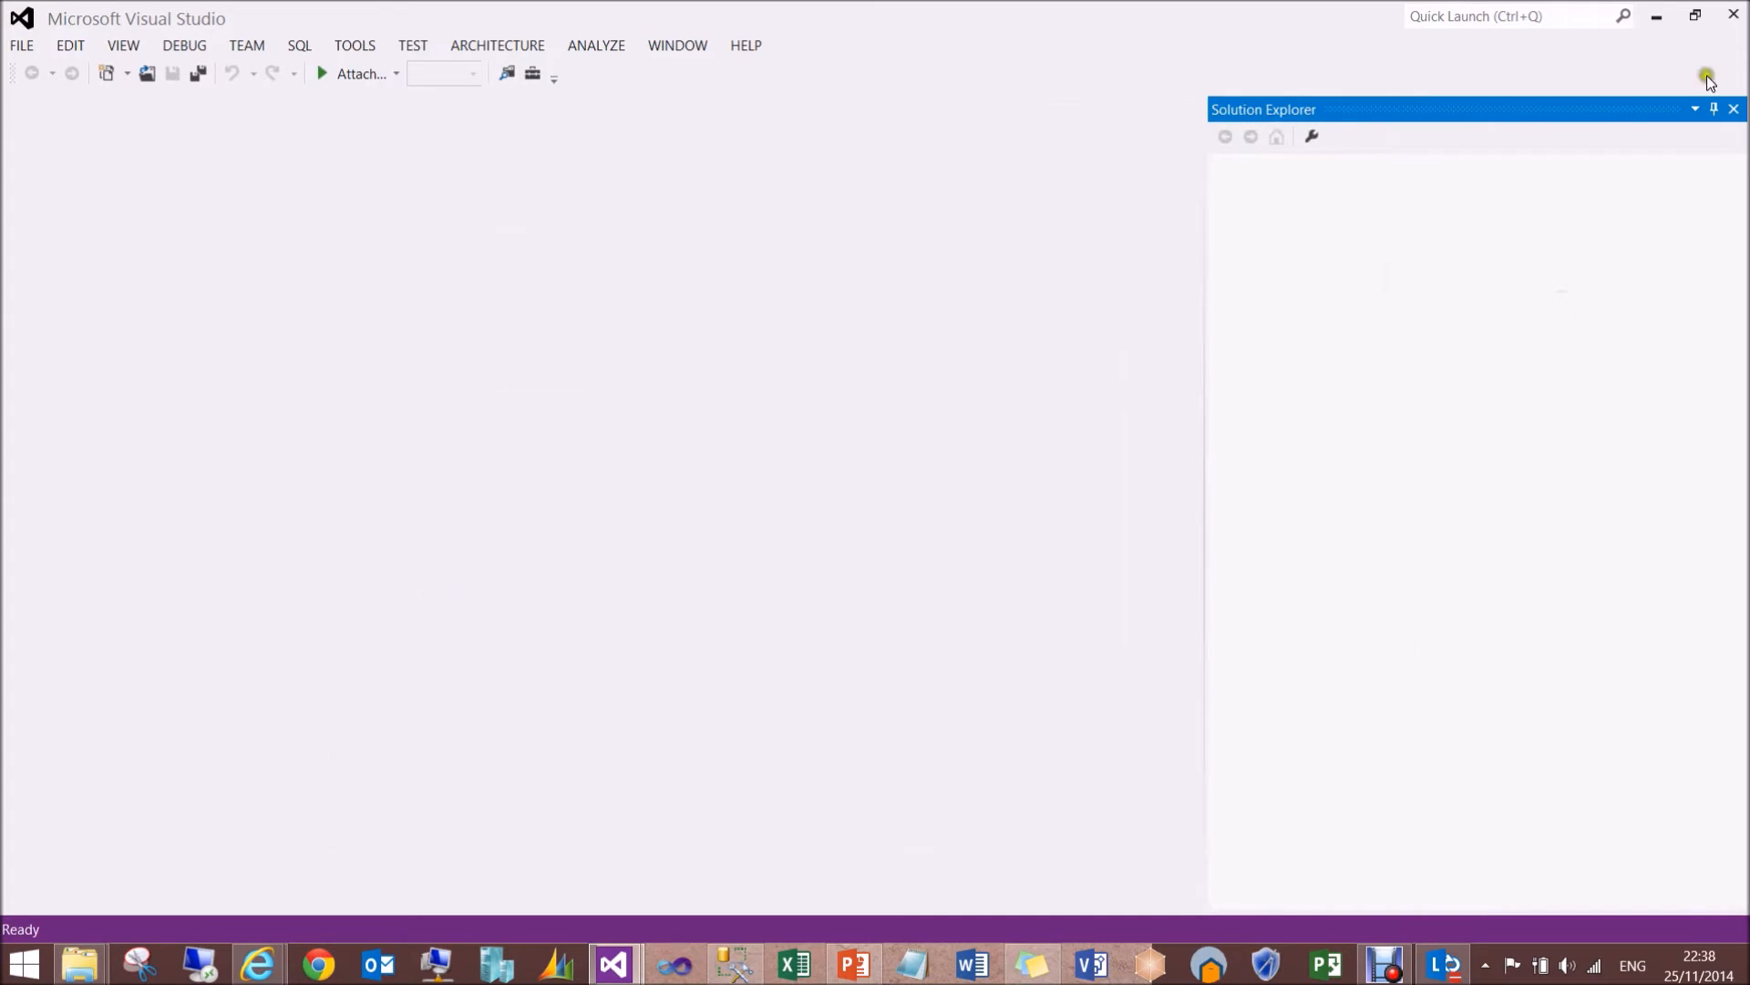
- Close the empty Visual Studio window, switch to the MyCRMPackage solution and expand its project down to the PkgFolder contents
left_click(1735, 13)
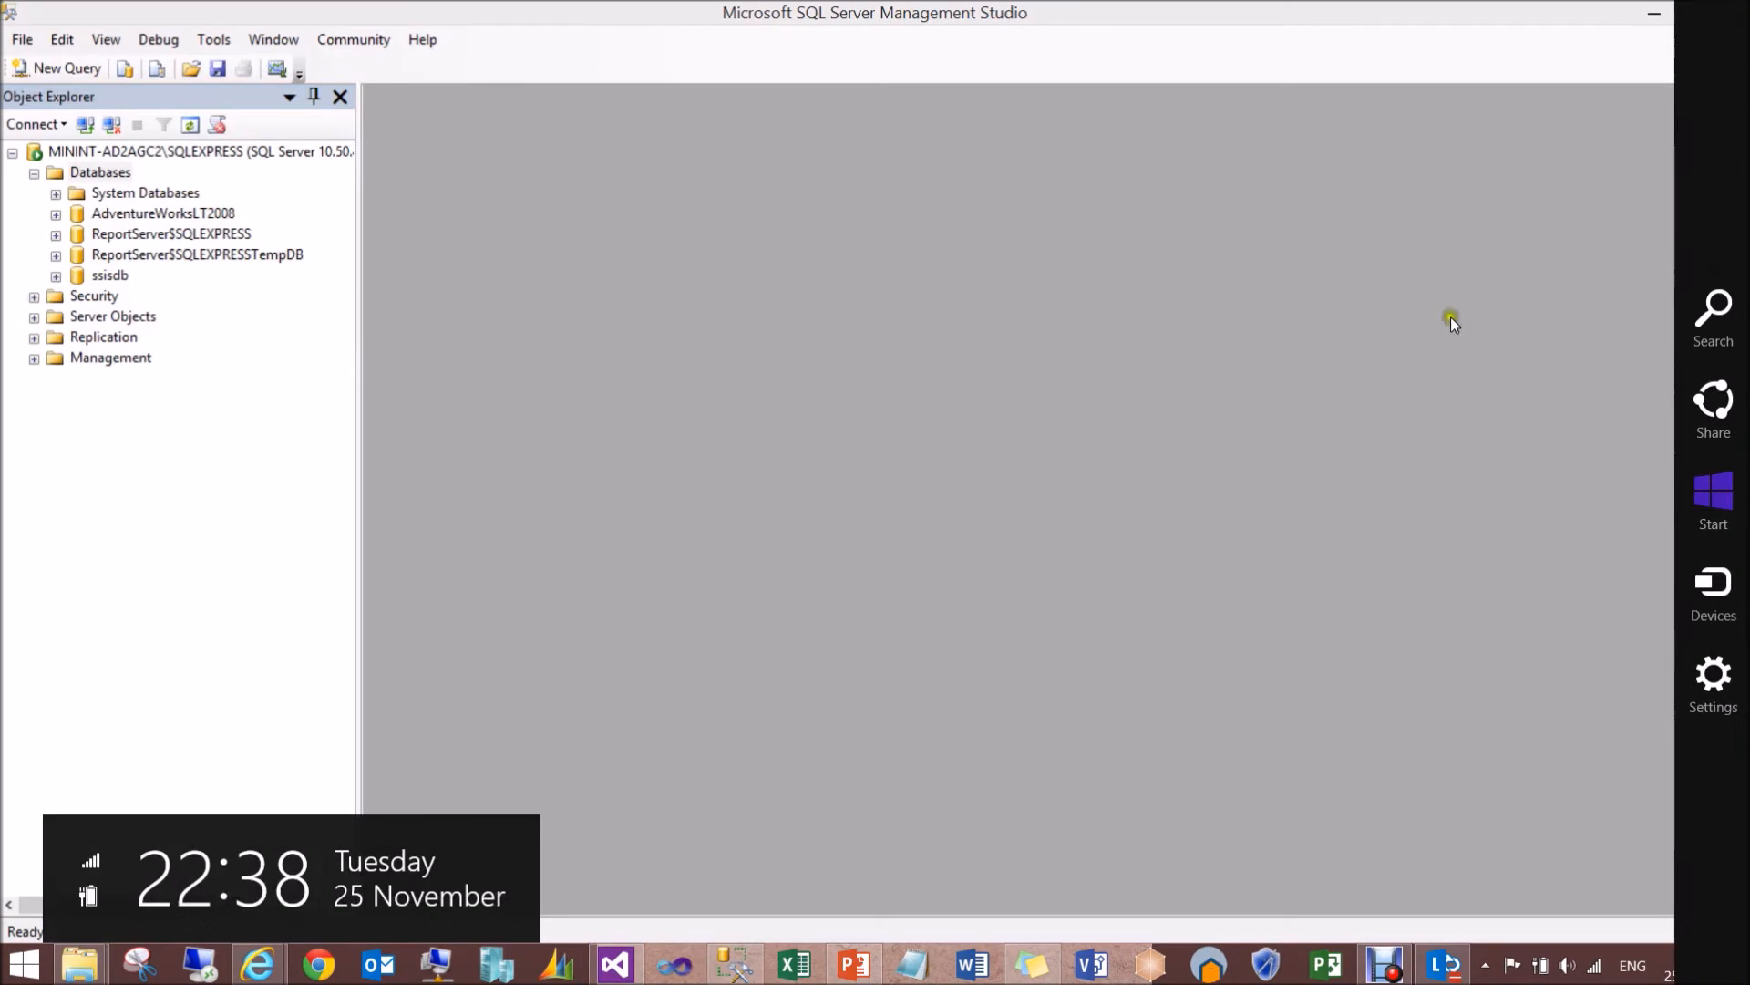
left_click(616, 966)
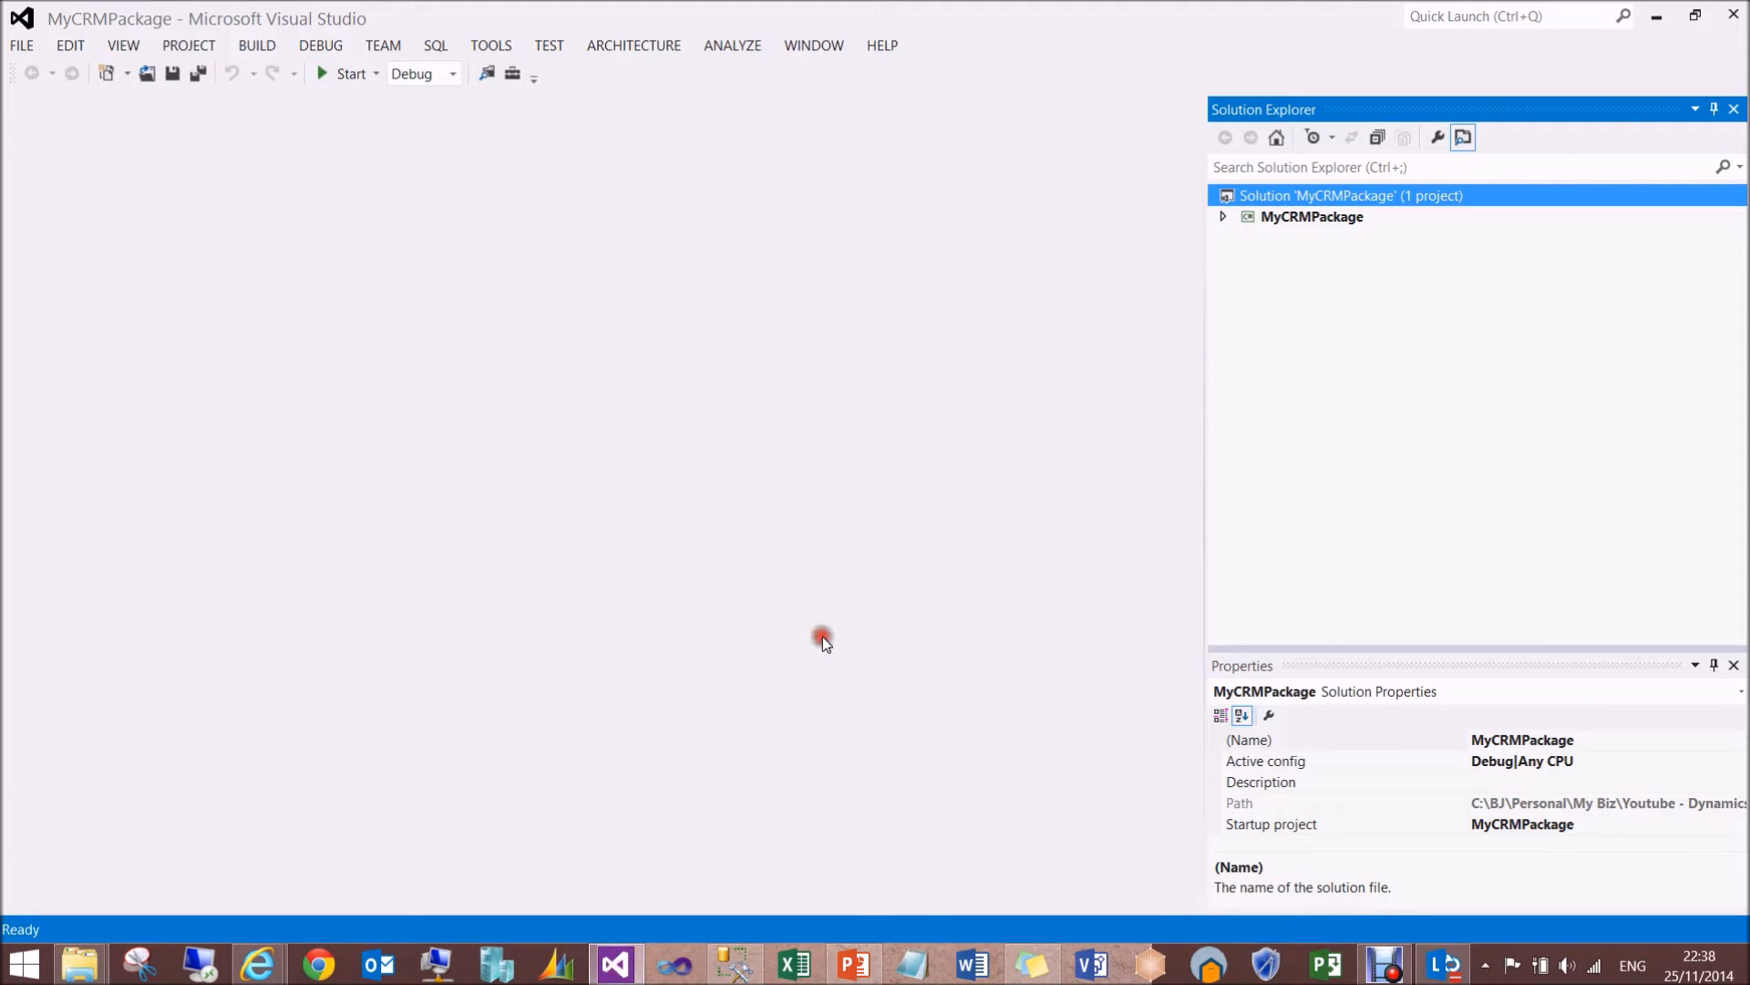
left_click(1224, 218)
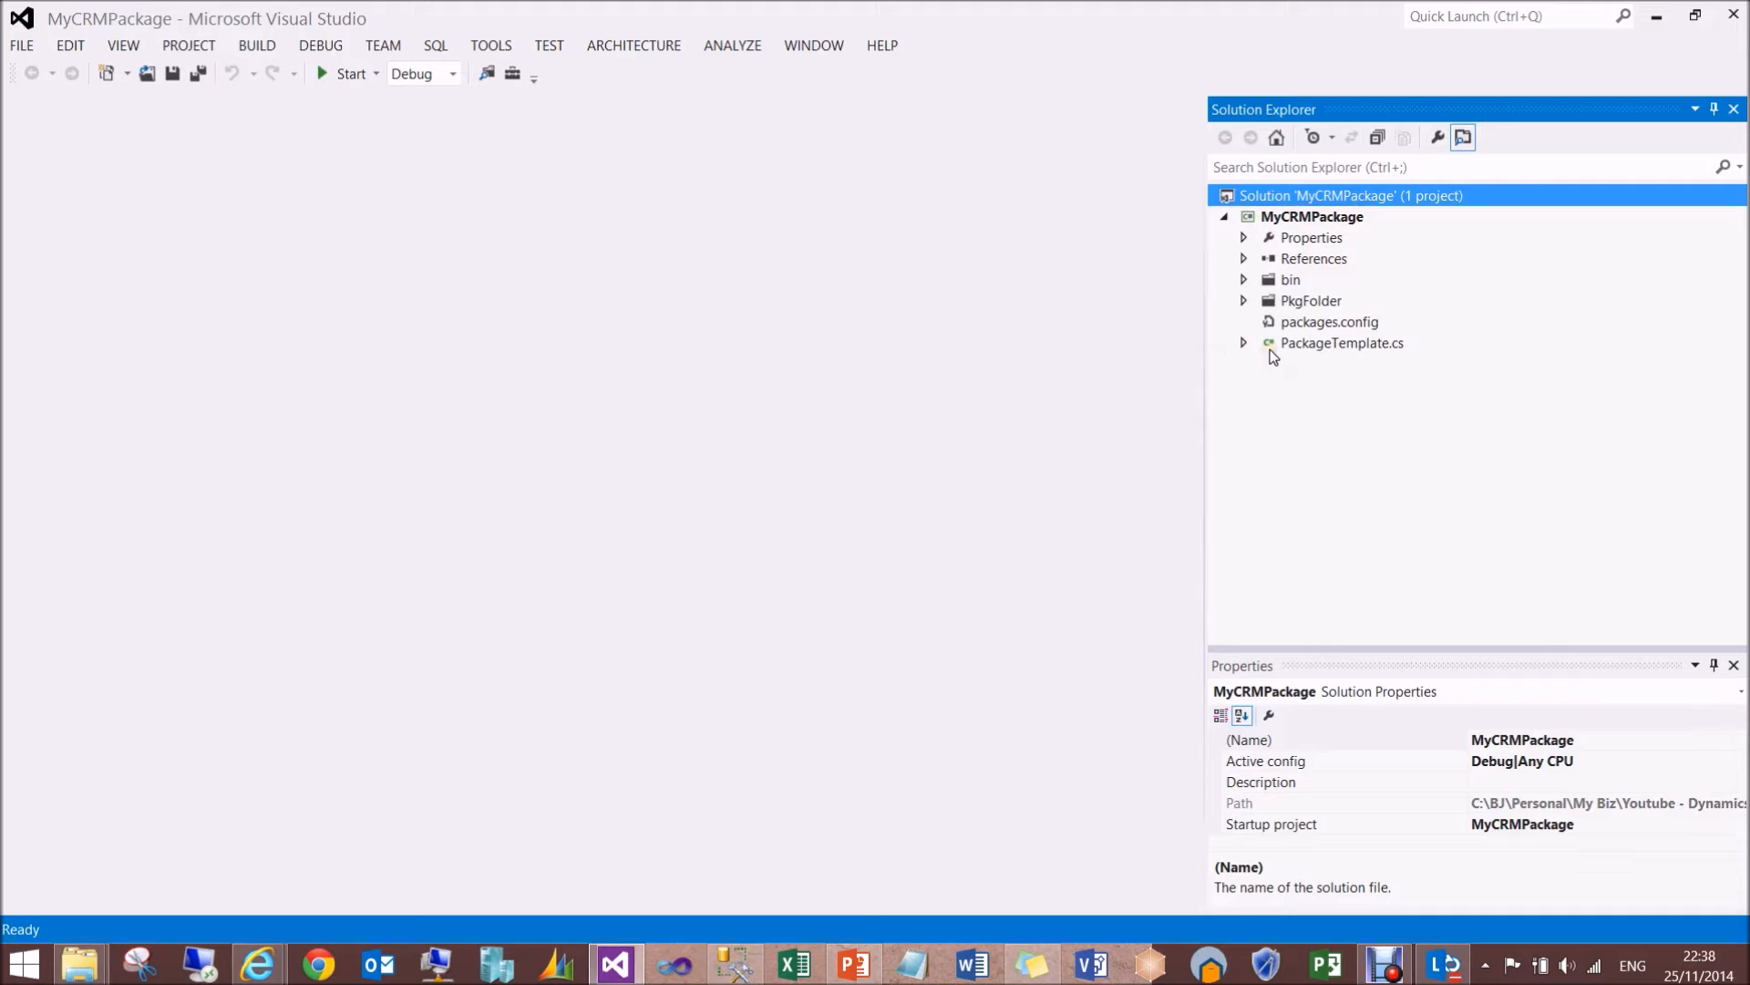
left_click(1314, 303)
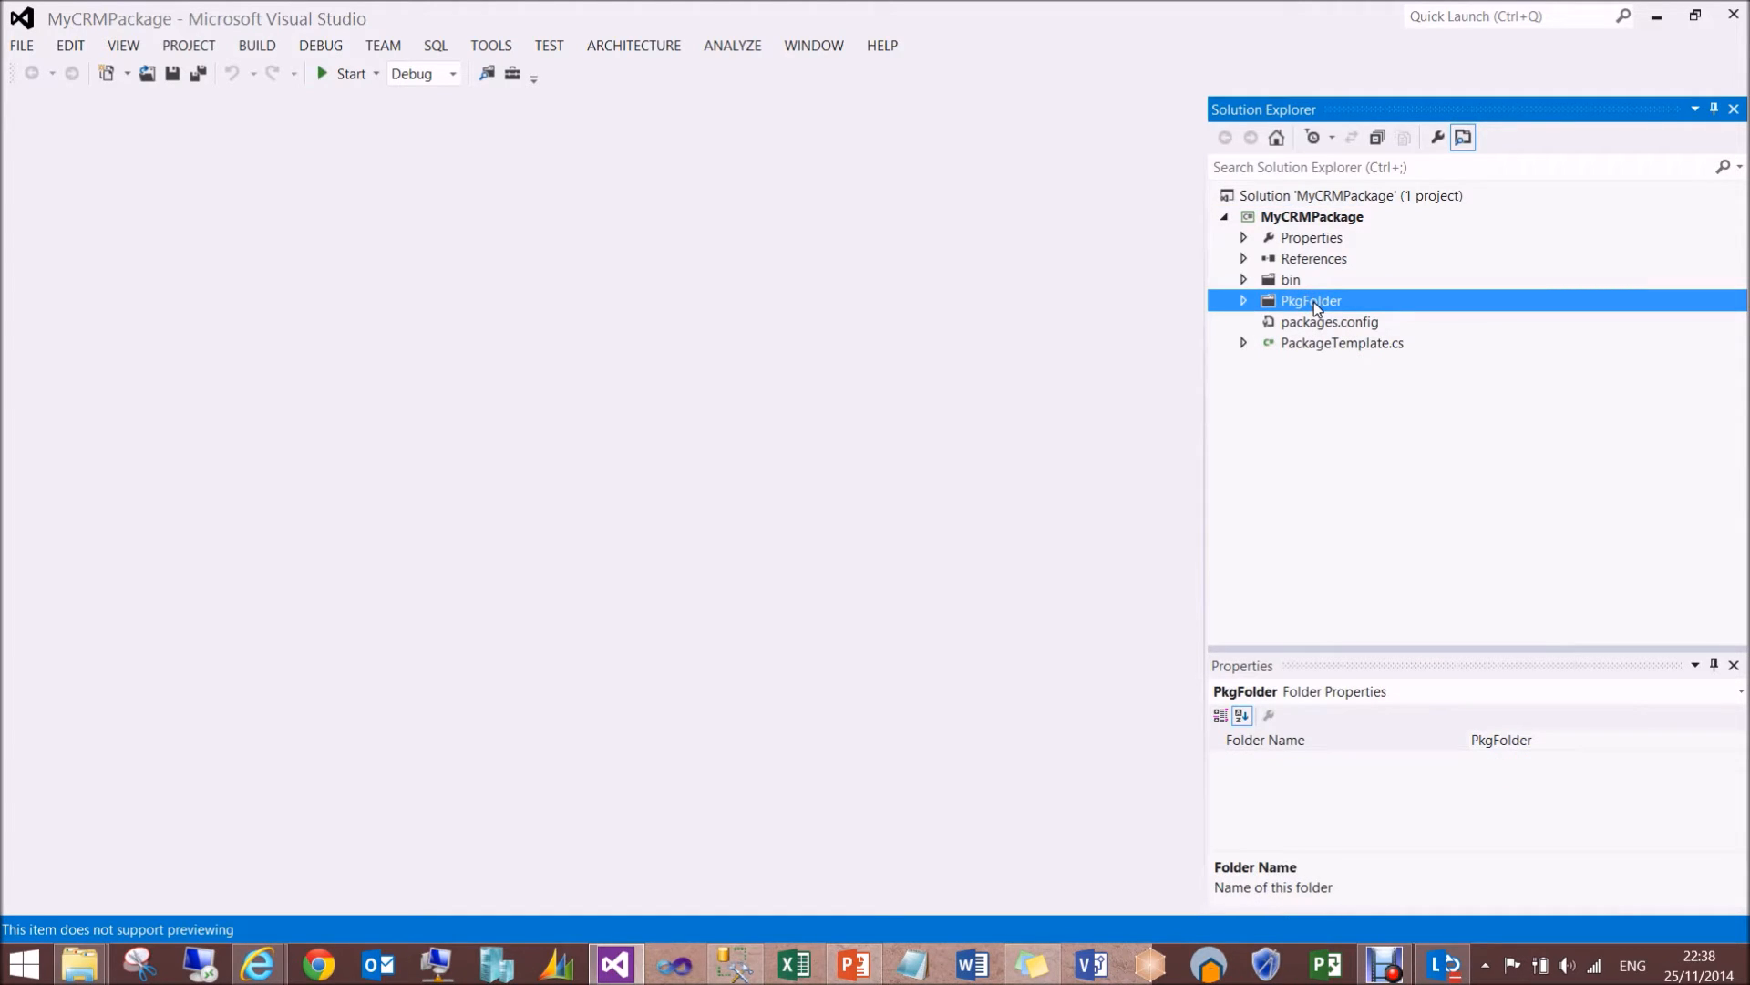
left_click(1244, 302)
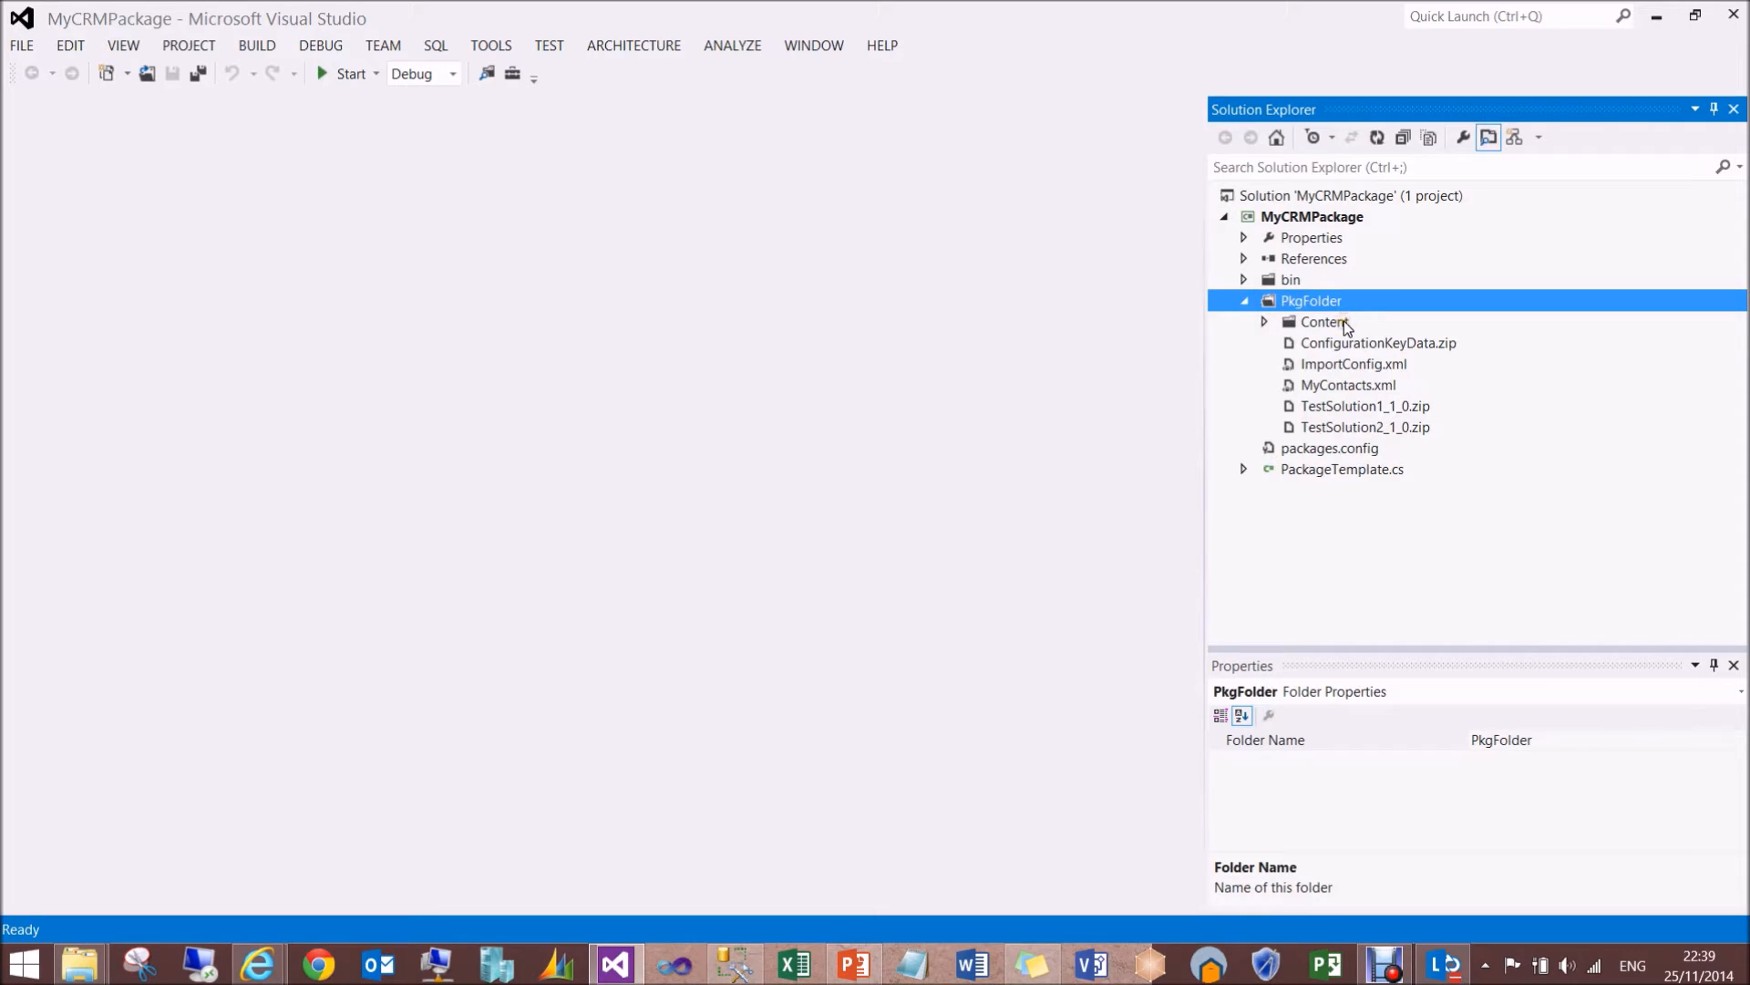
- Examine PkgFolder's Content subfolder and preview the ImportConfig.xml file
left_click(1316, 323)
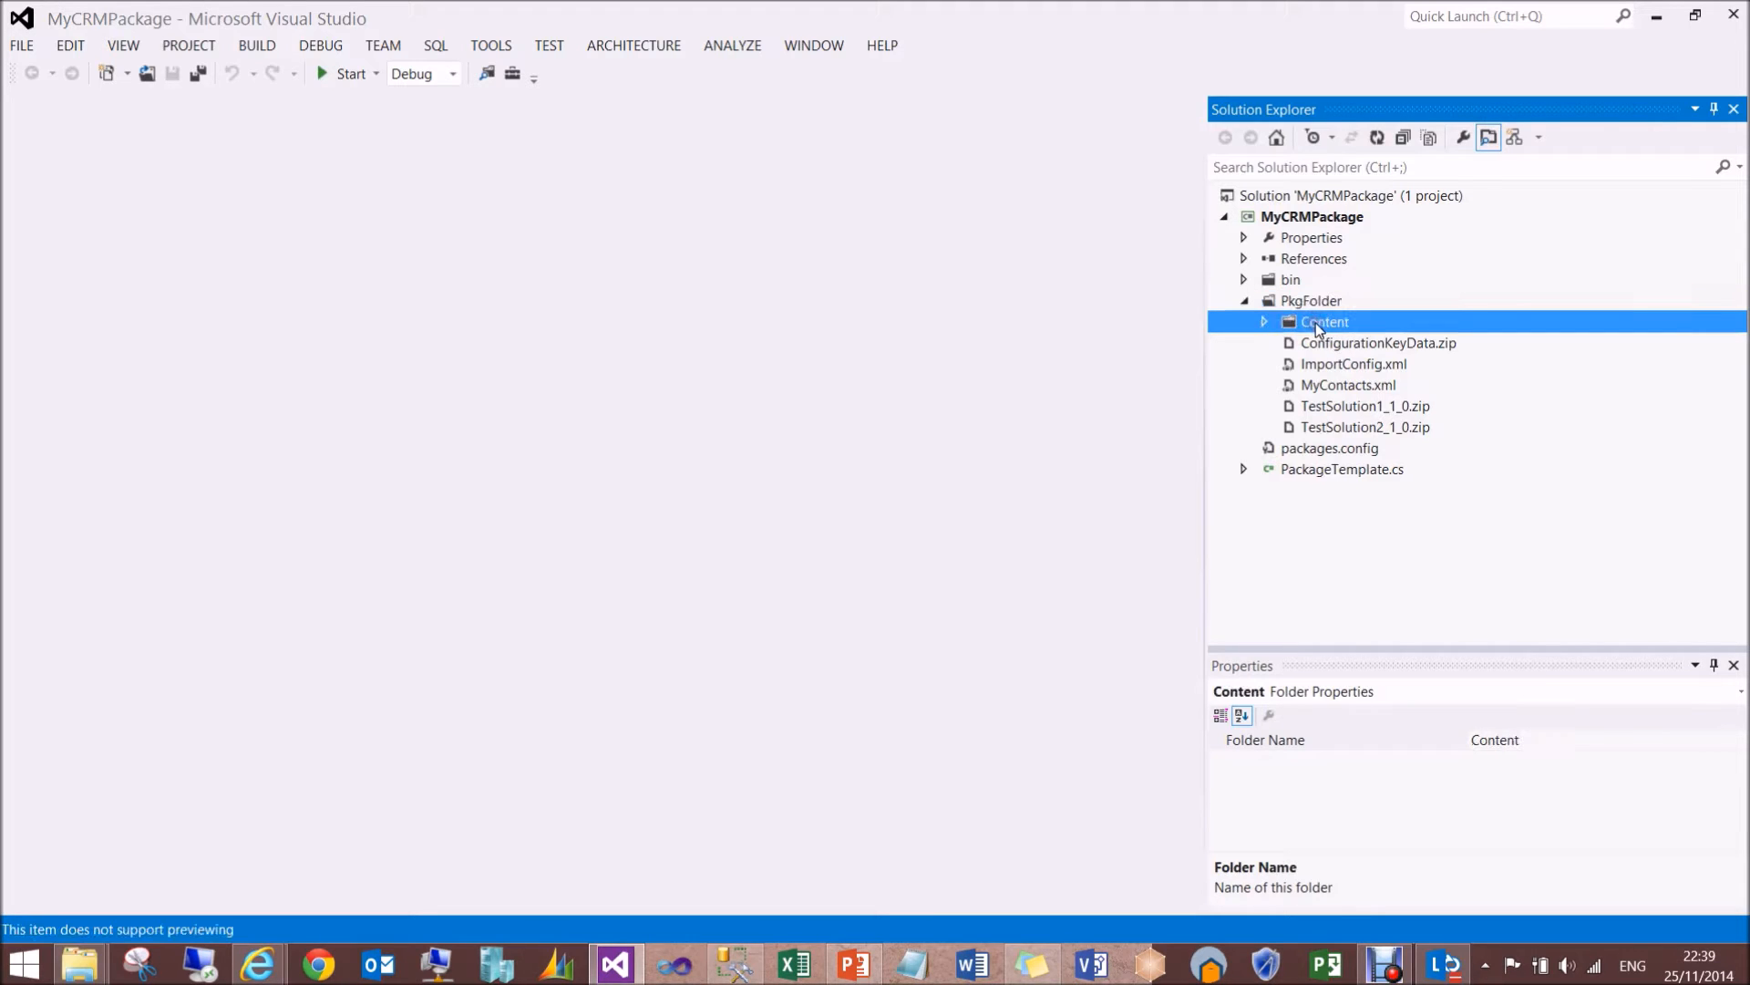
left_click(1339, 363)
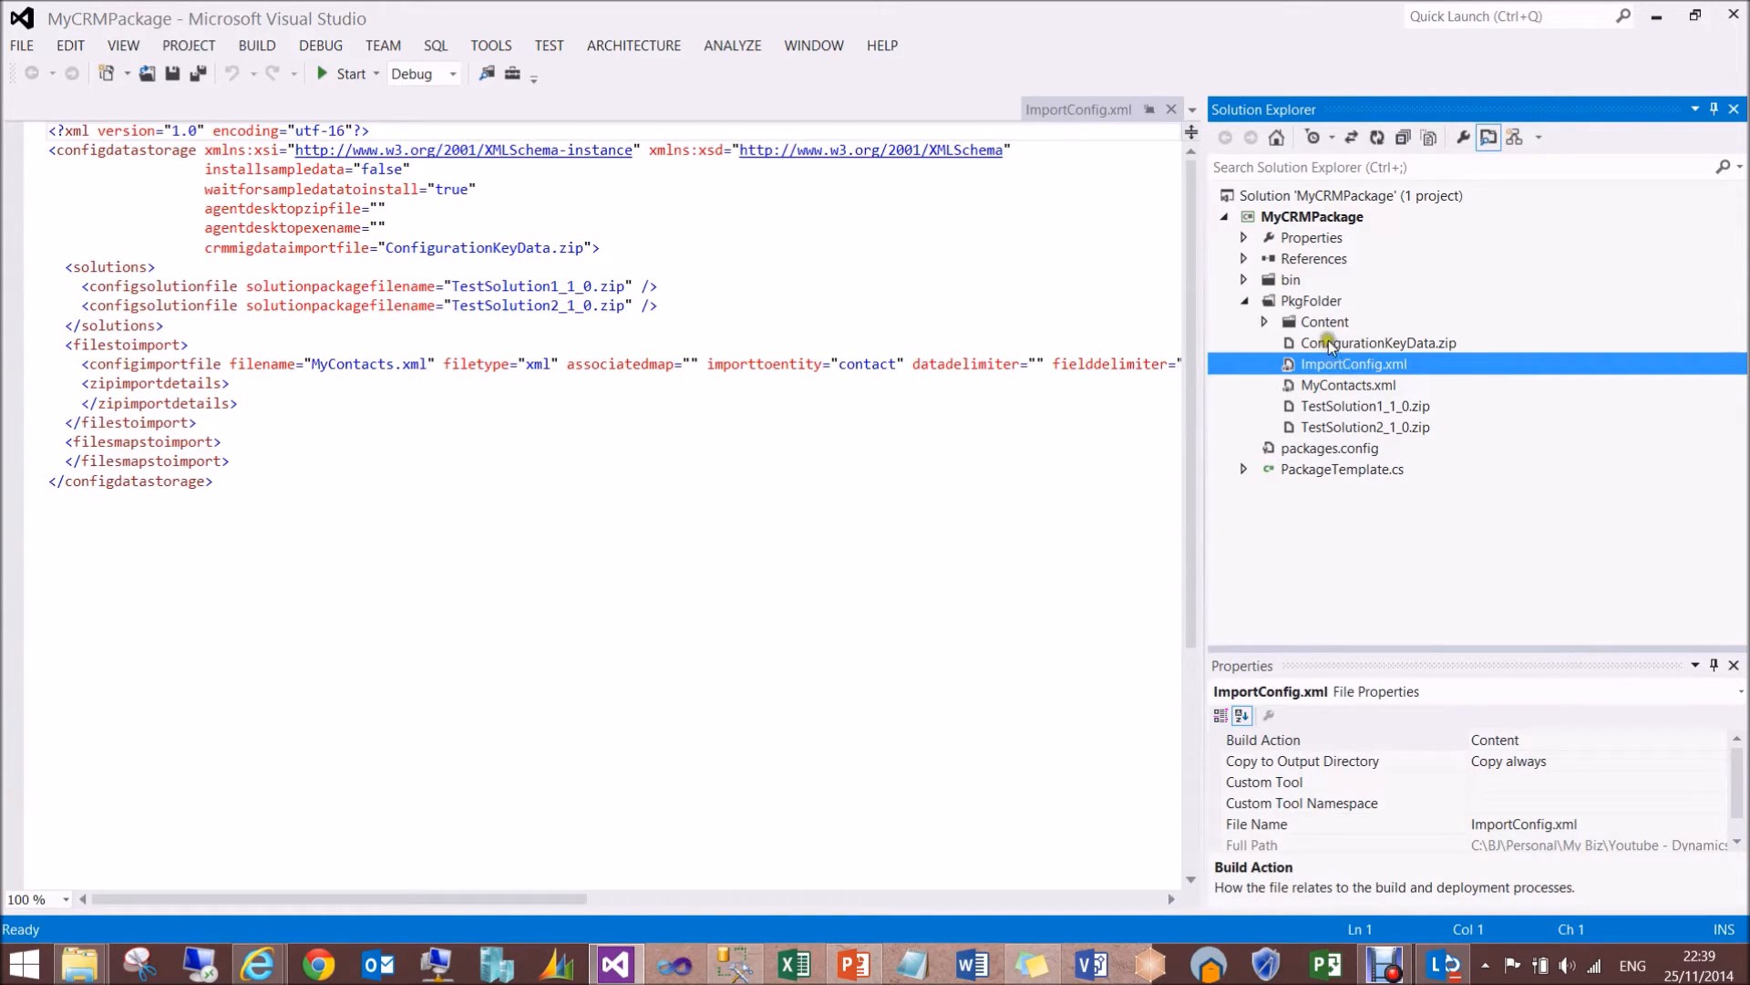
left_click(1322, 326)
left_click(1329, 366)
left_click(1311, 302)
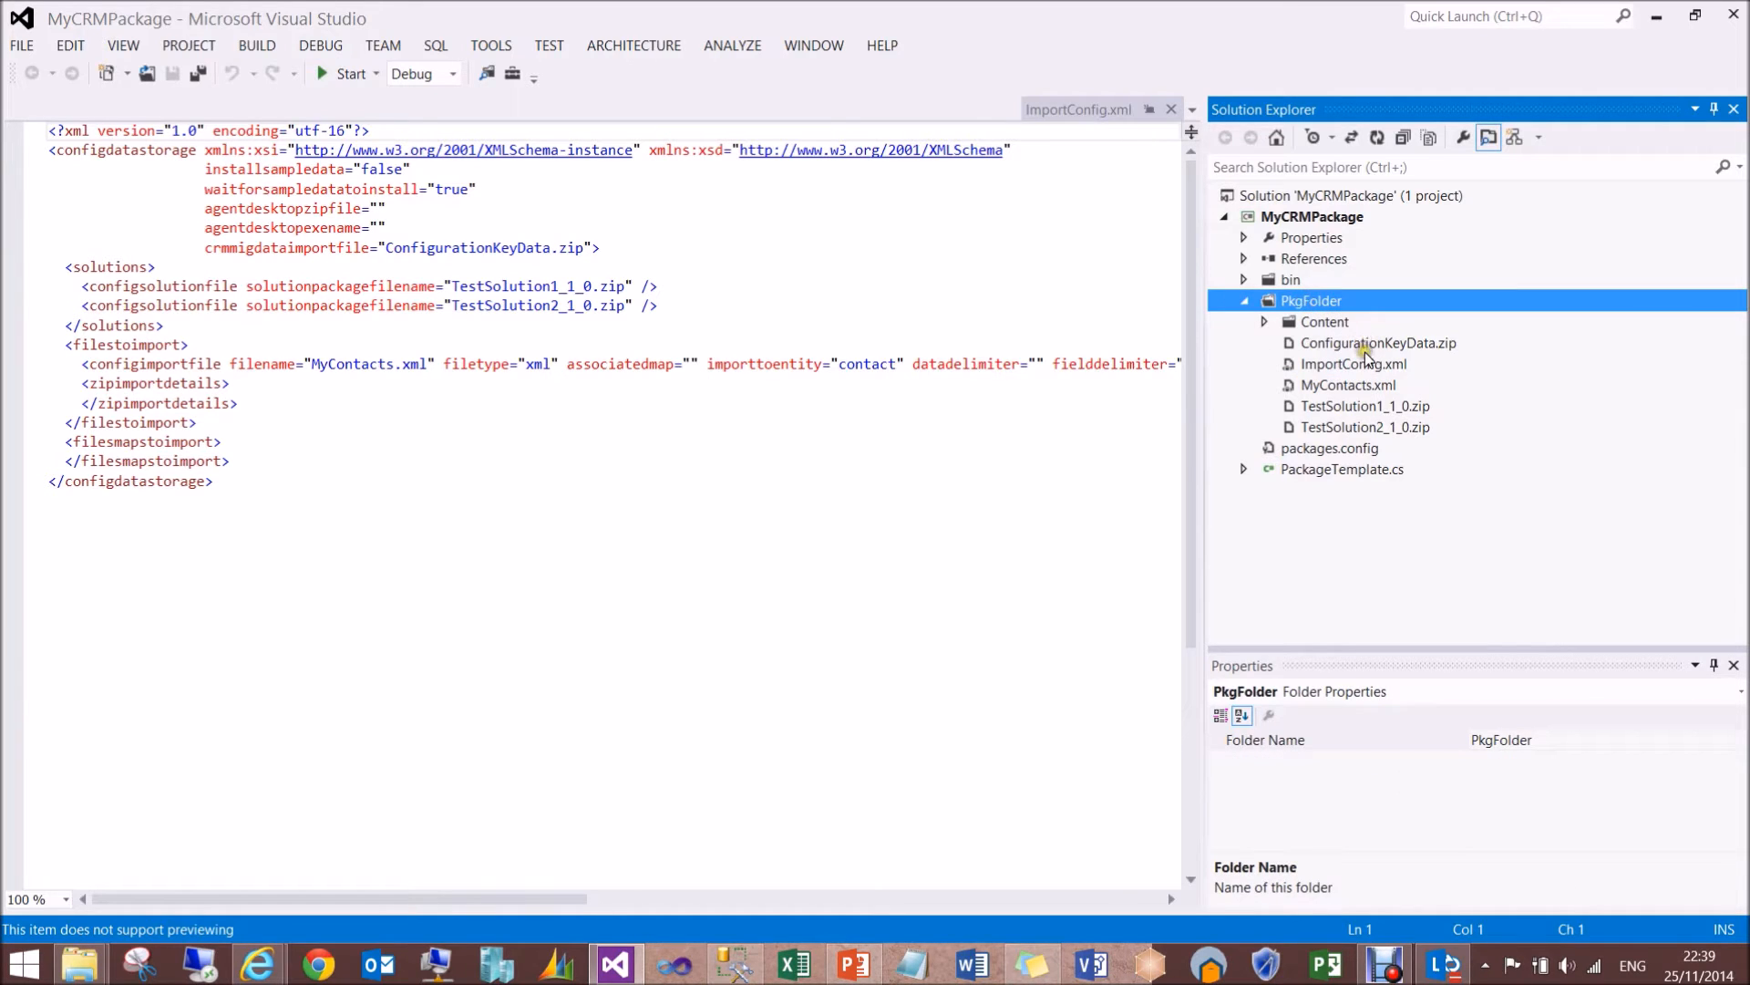
- Look through PkgFolder's two TestSolution zip files, the MyContacts.xml data file and ConfigurationKeyData.zip
left_click(1334, 411)
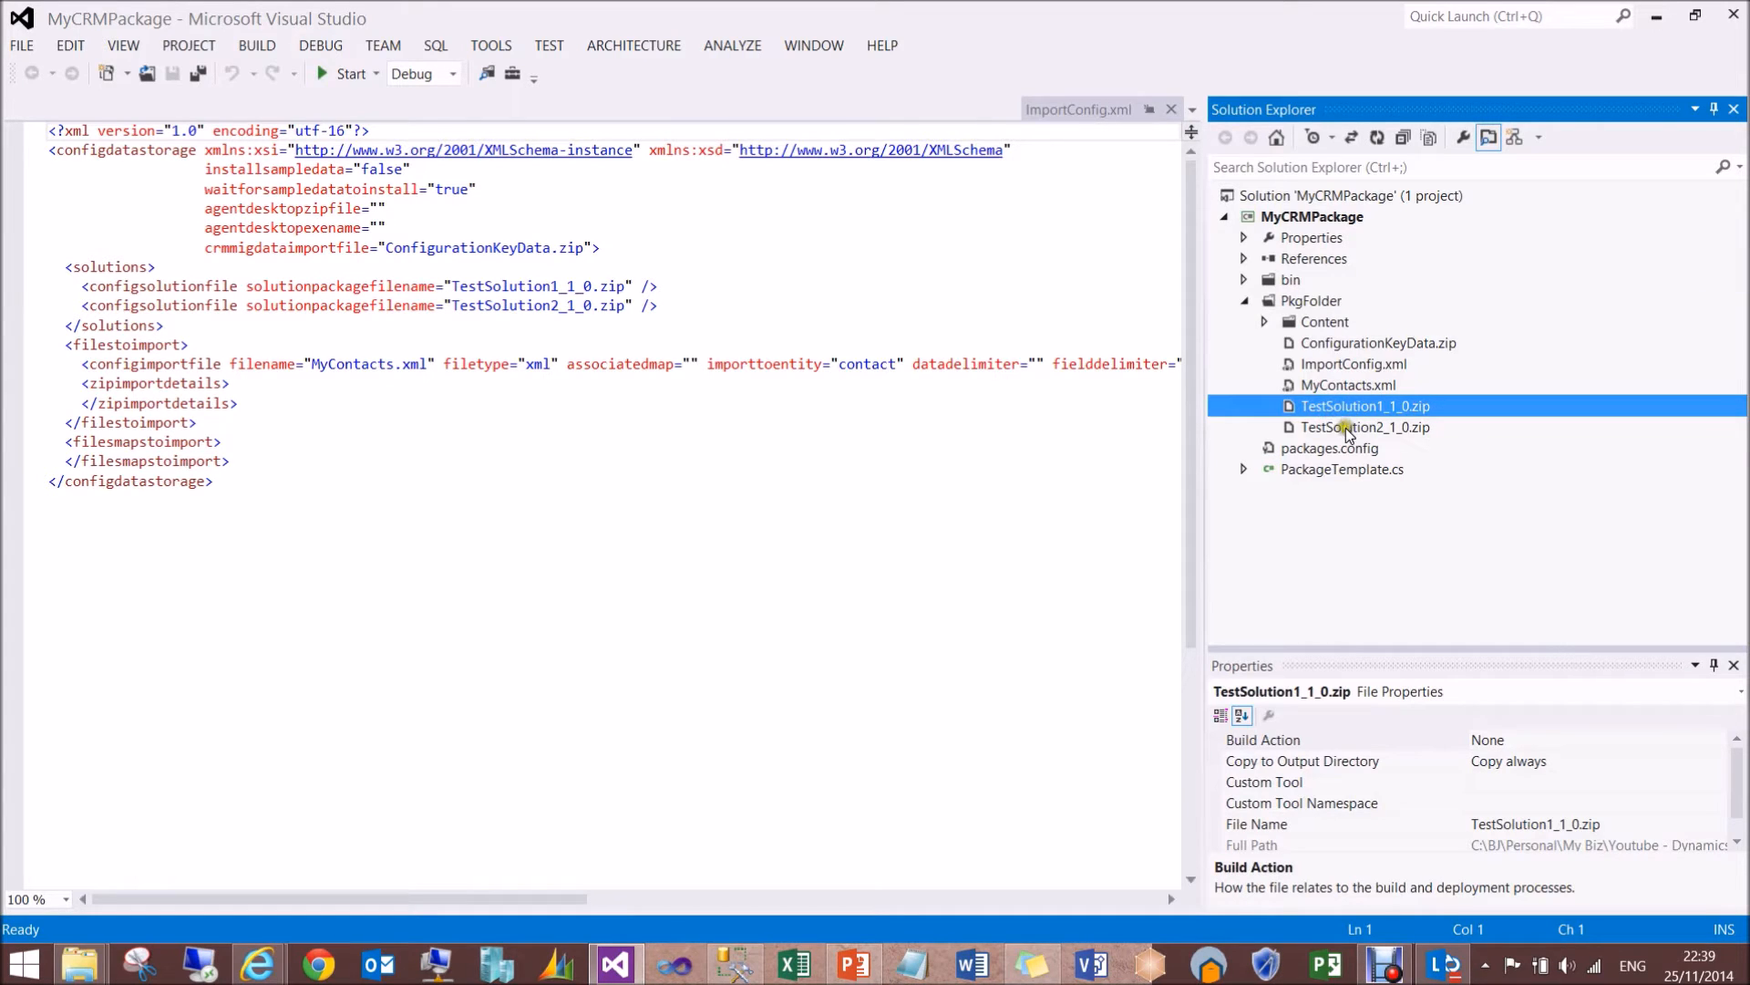
left_click(1347, 429)
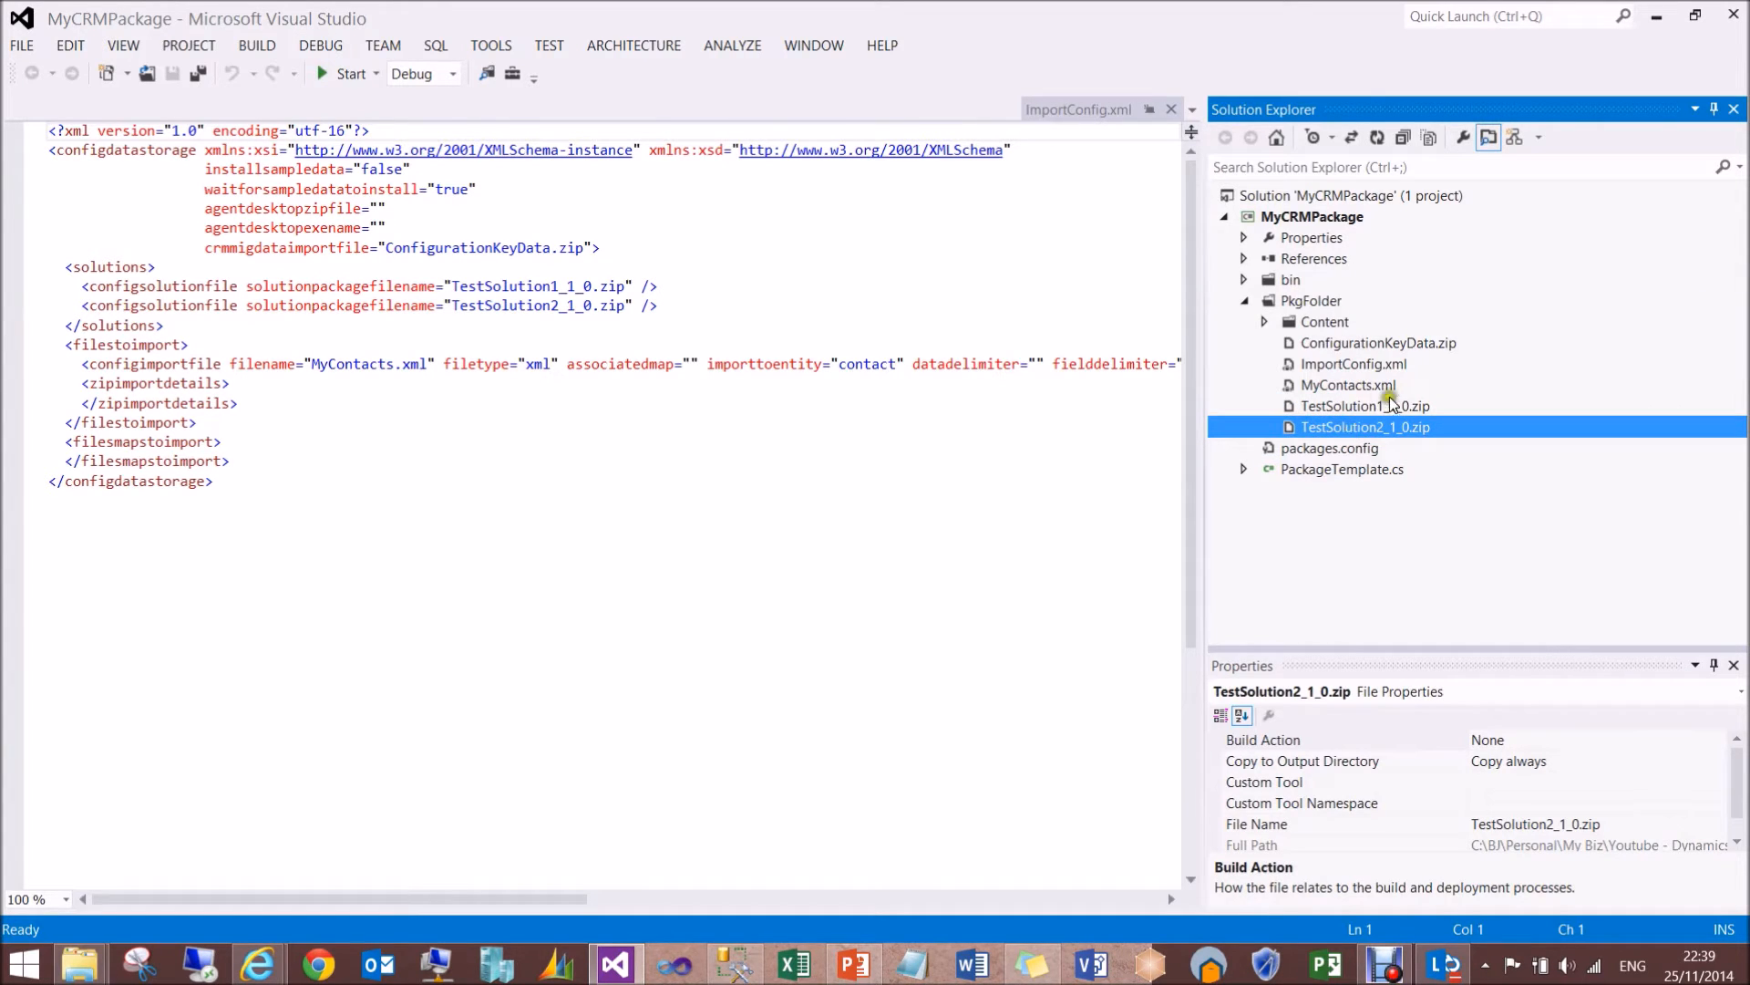
left_click(1344, 388)
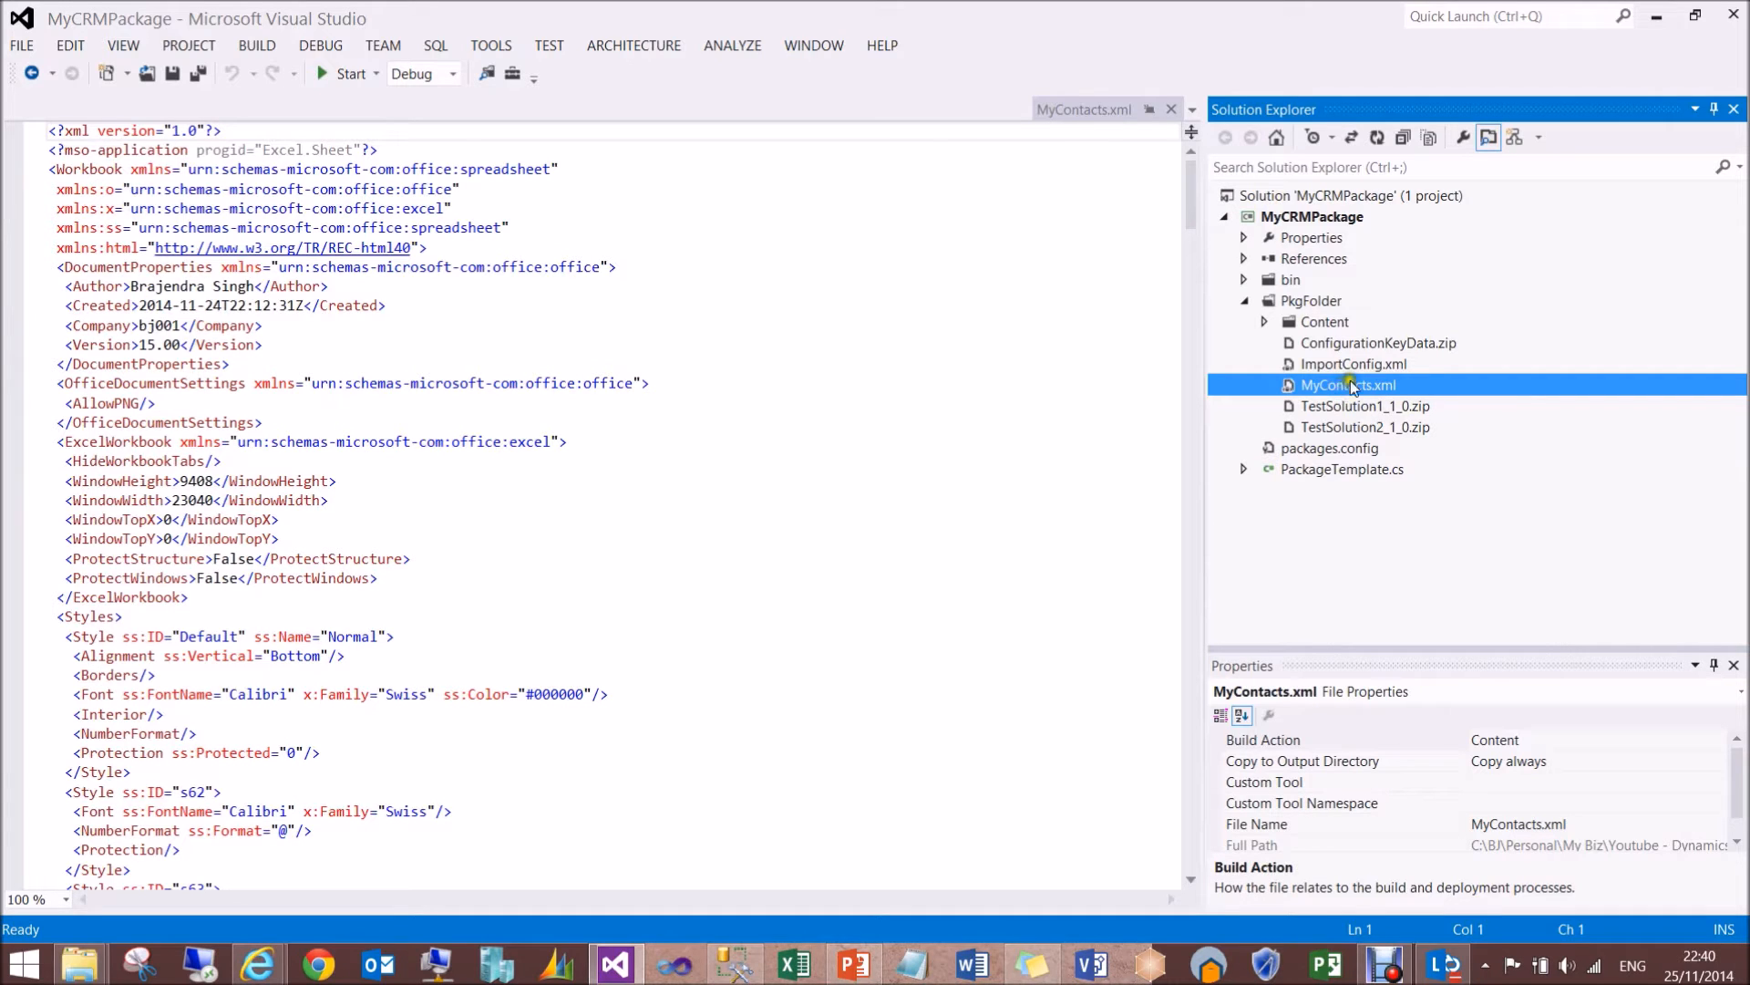
left_click(1348, 343)
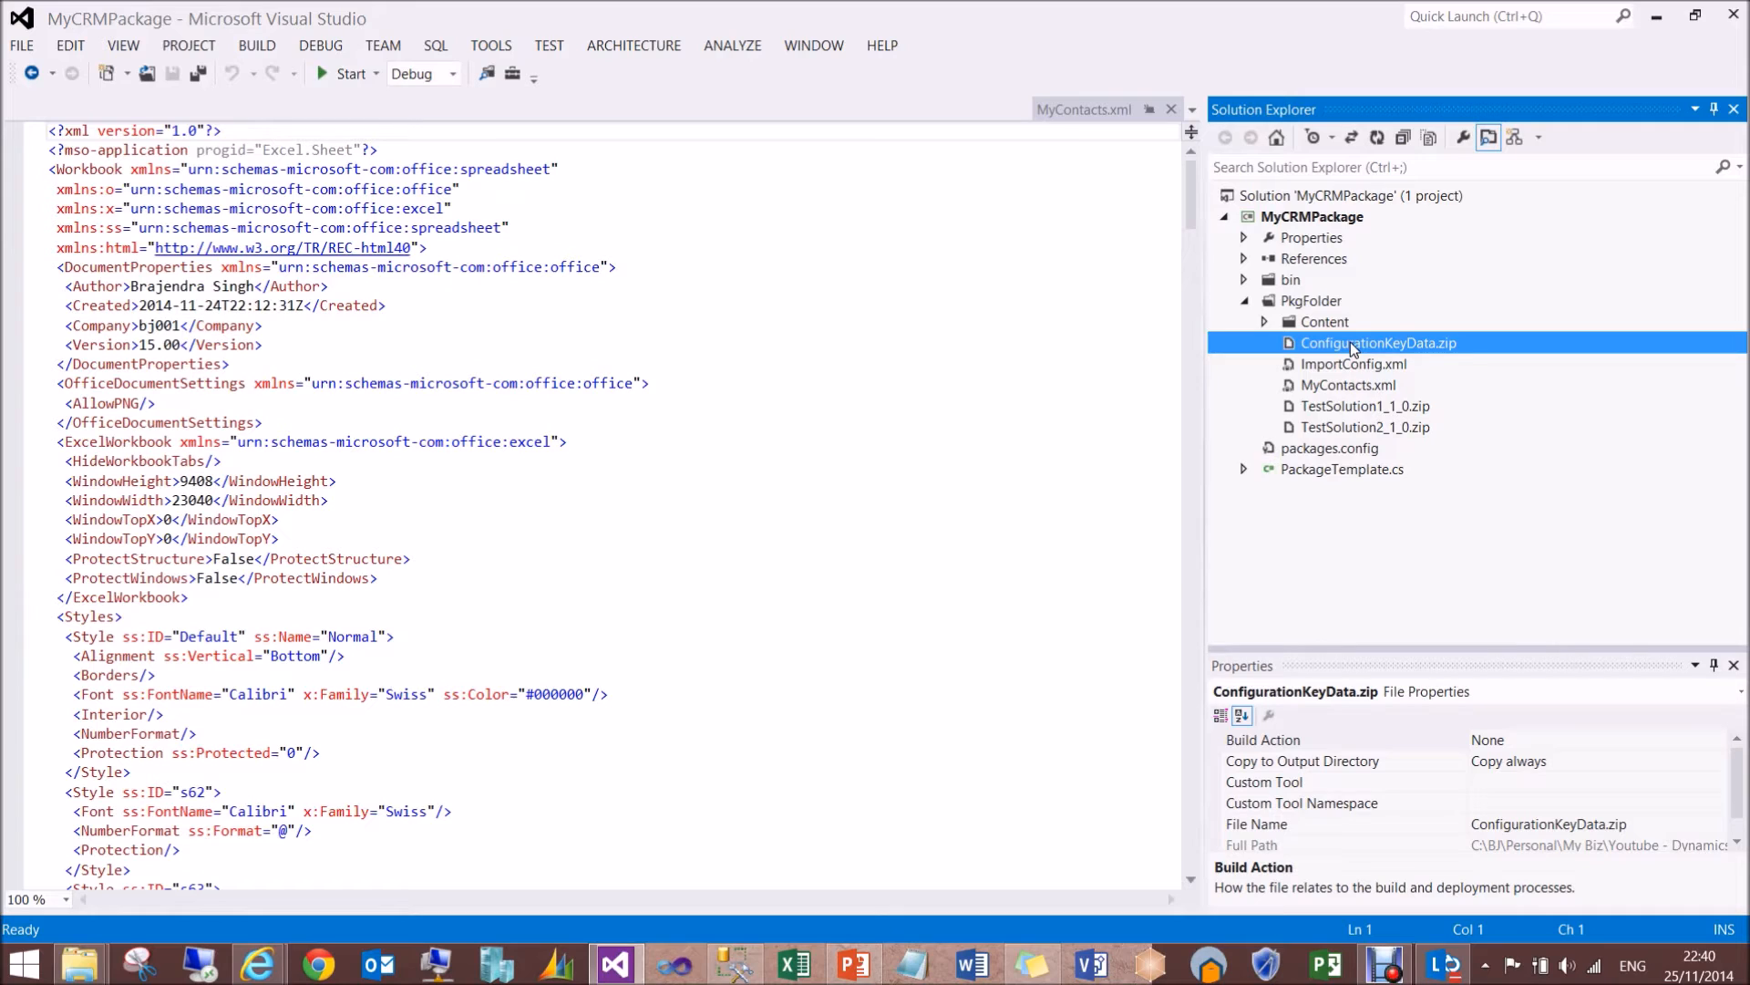
- Check the Copy to Output Directory property of ConfigurationKeyData.zip, MyContacts.xml, TestSolution1_1_0.zip and TestSolution2_1_0.zip
left_click(1411, 340)
left_click(1547, 775)
left_click(1560, 765)
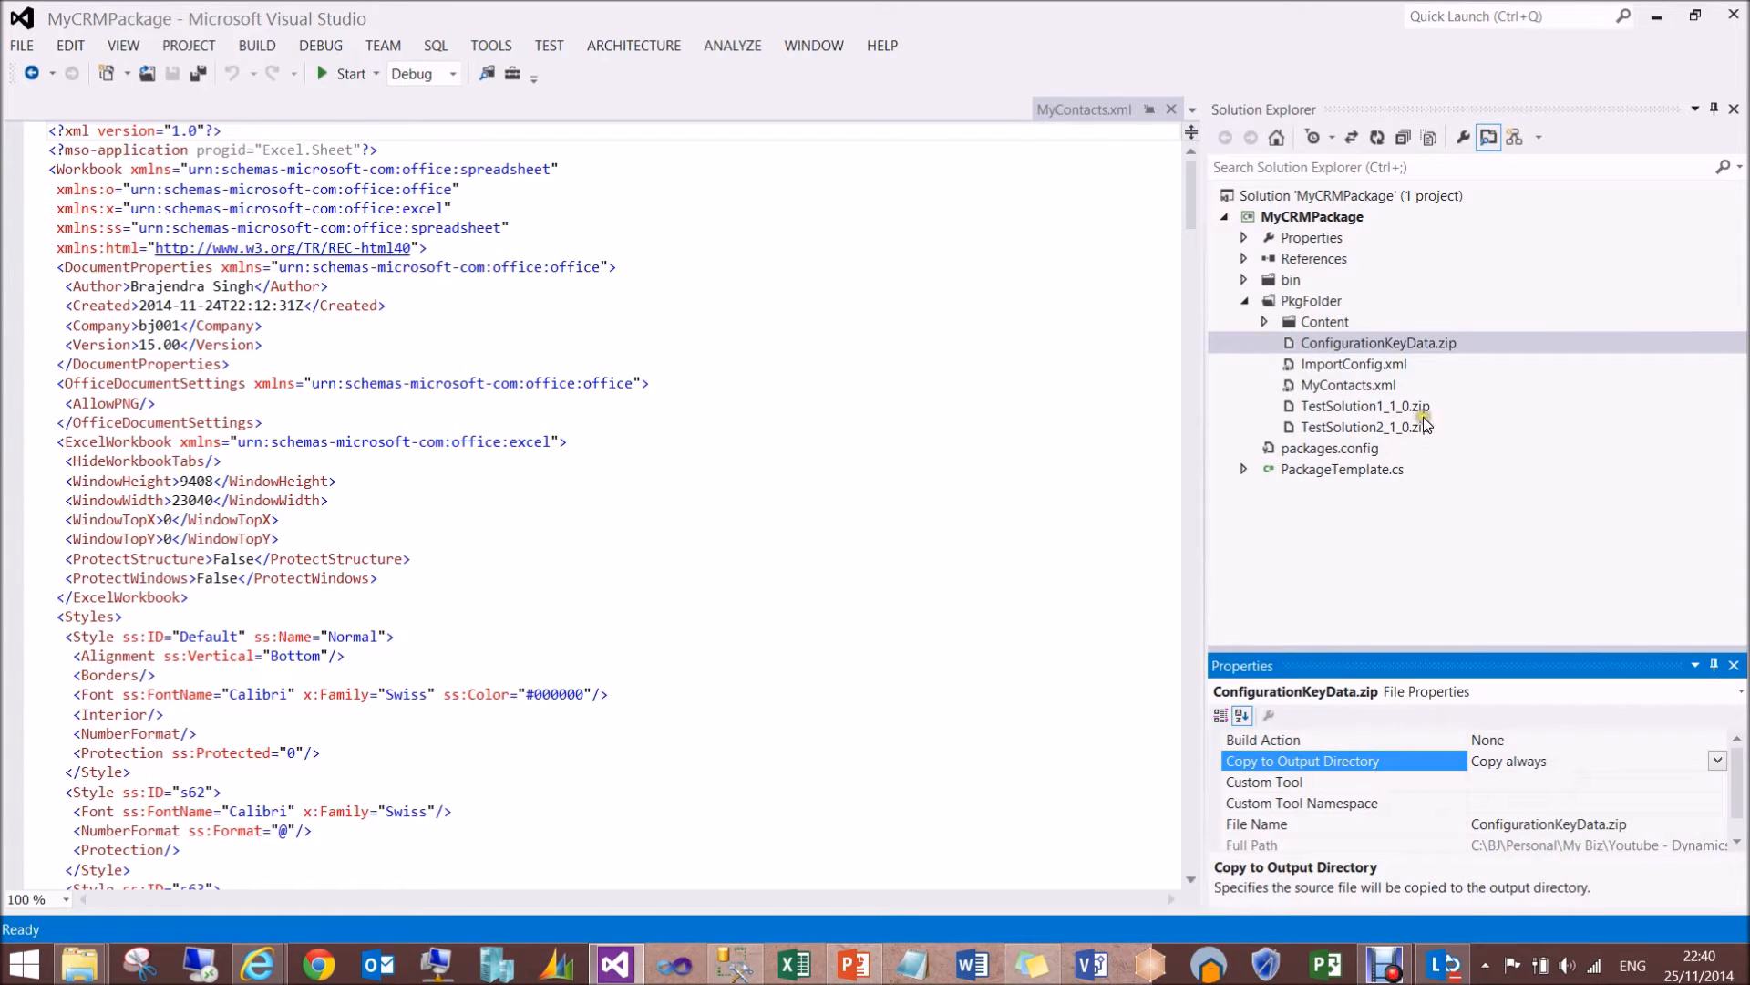
left_click(1370, 387)
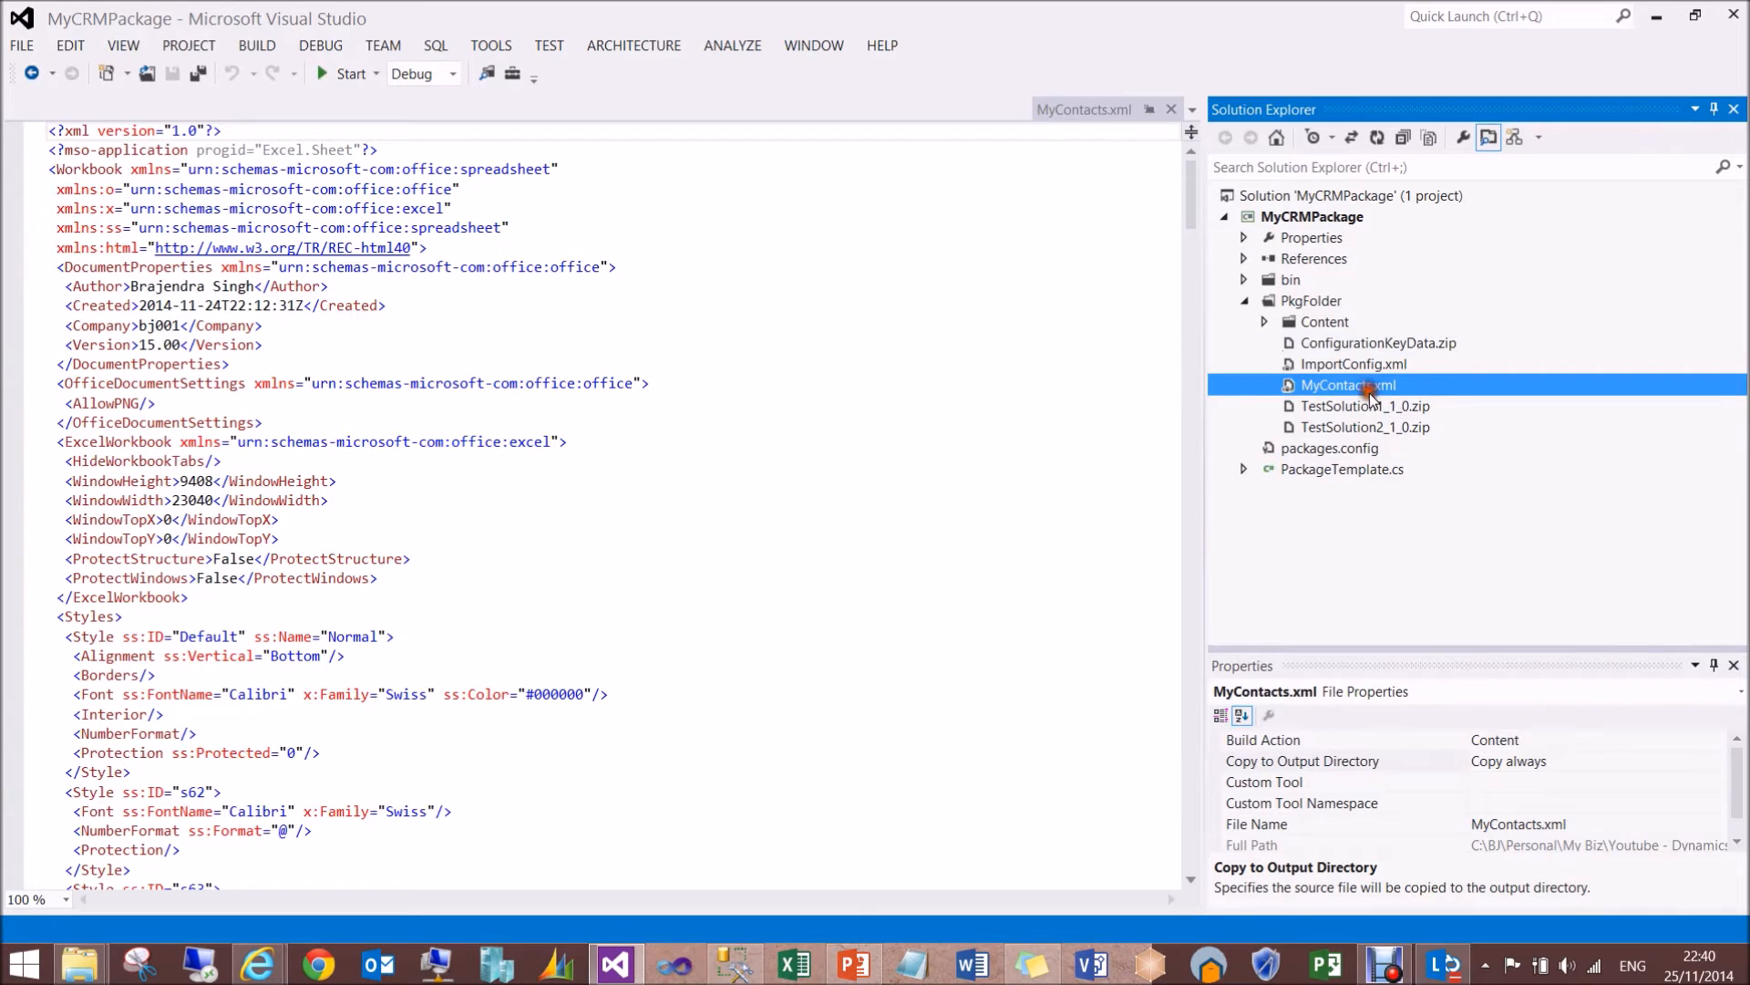
left_click(1562, 760)
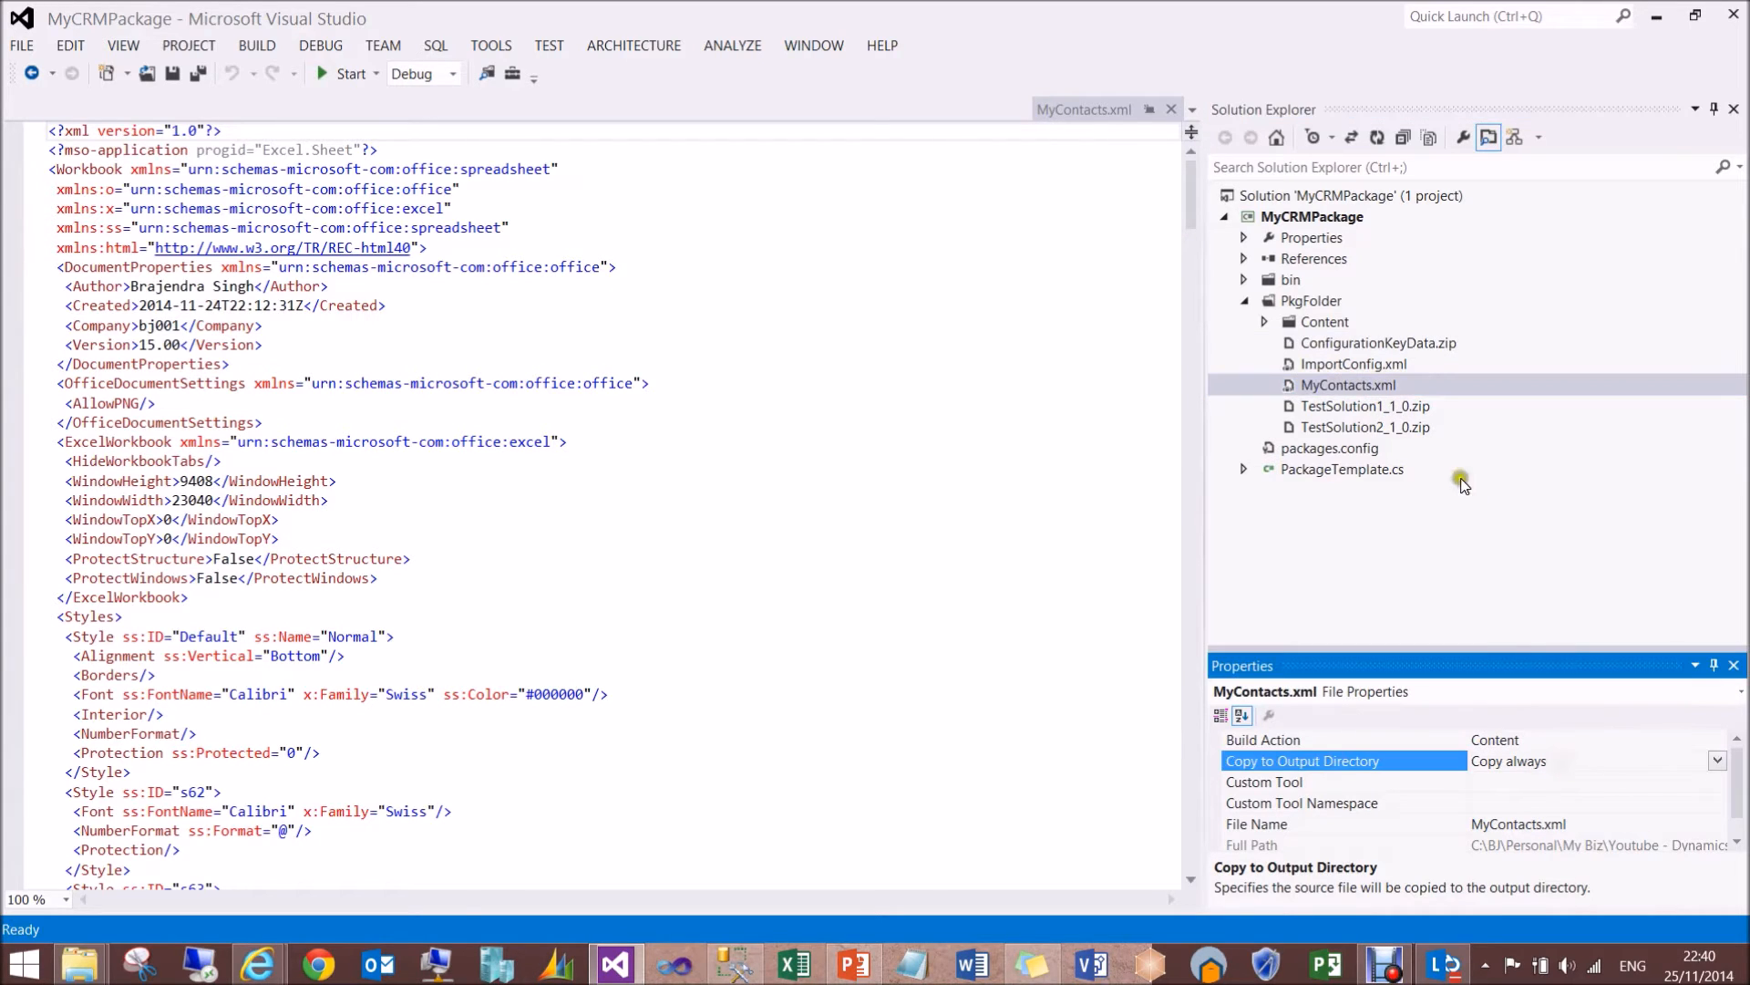
left_click(1417, 406)
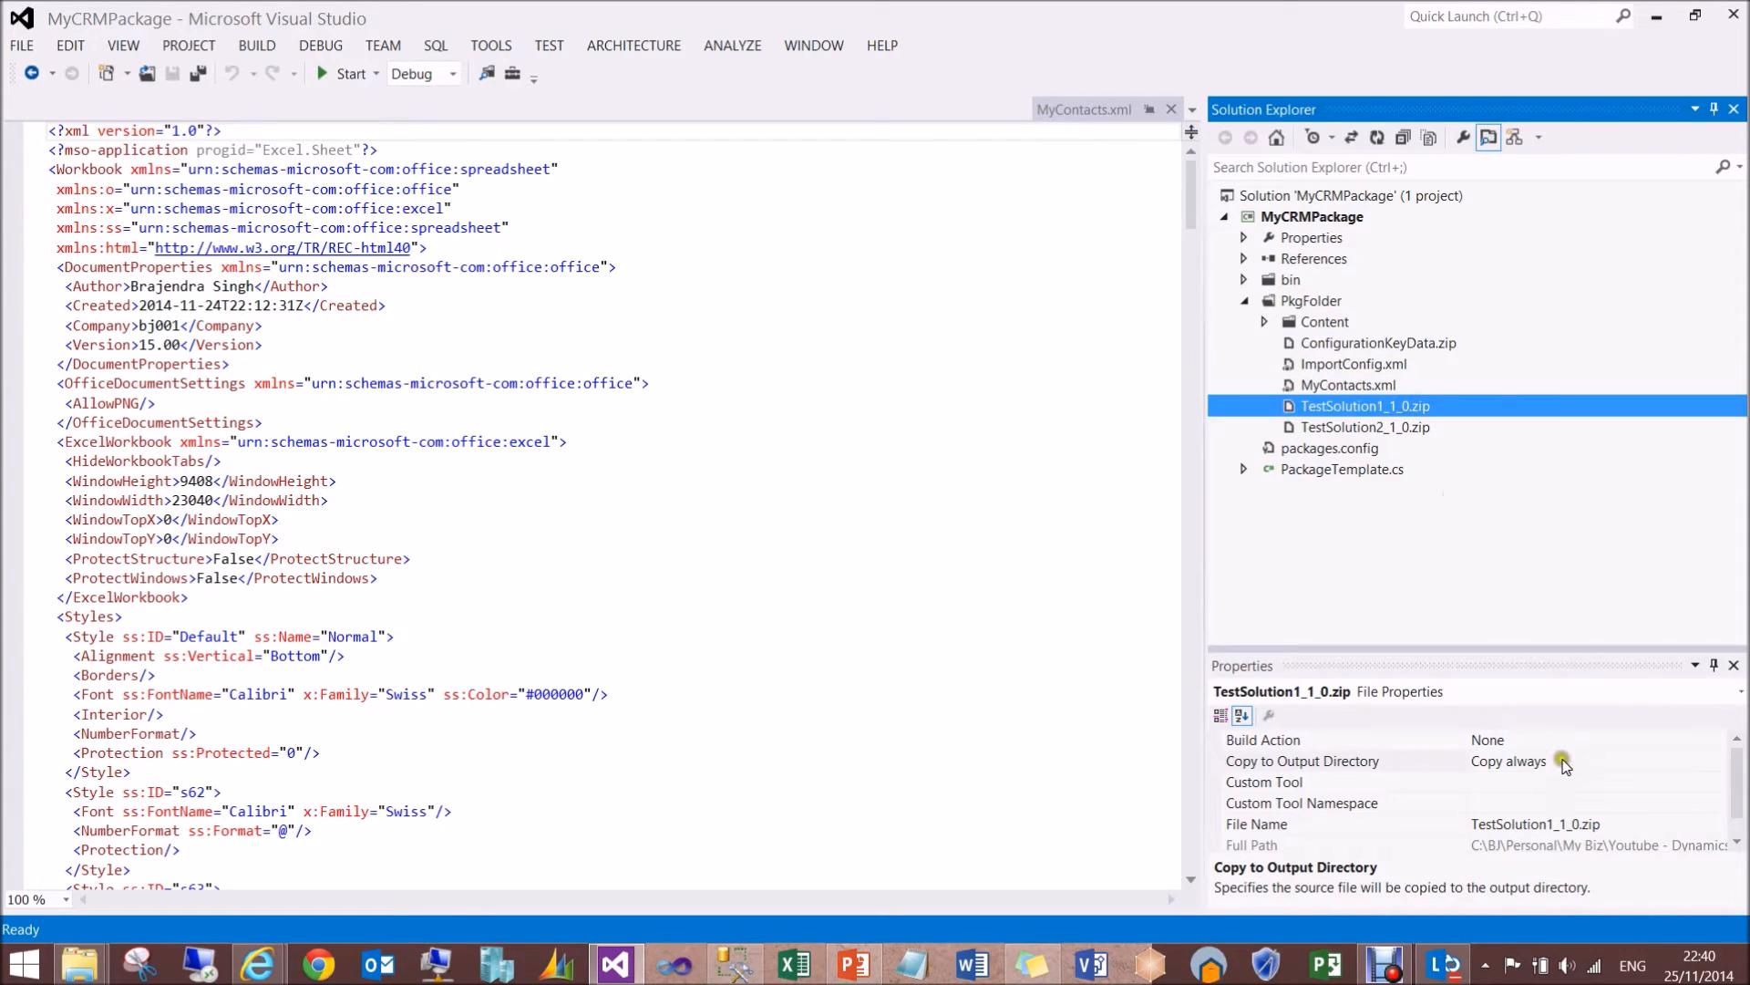
left_click(1561, 760)
left_click(1418, 427)
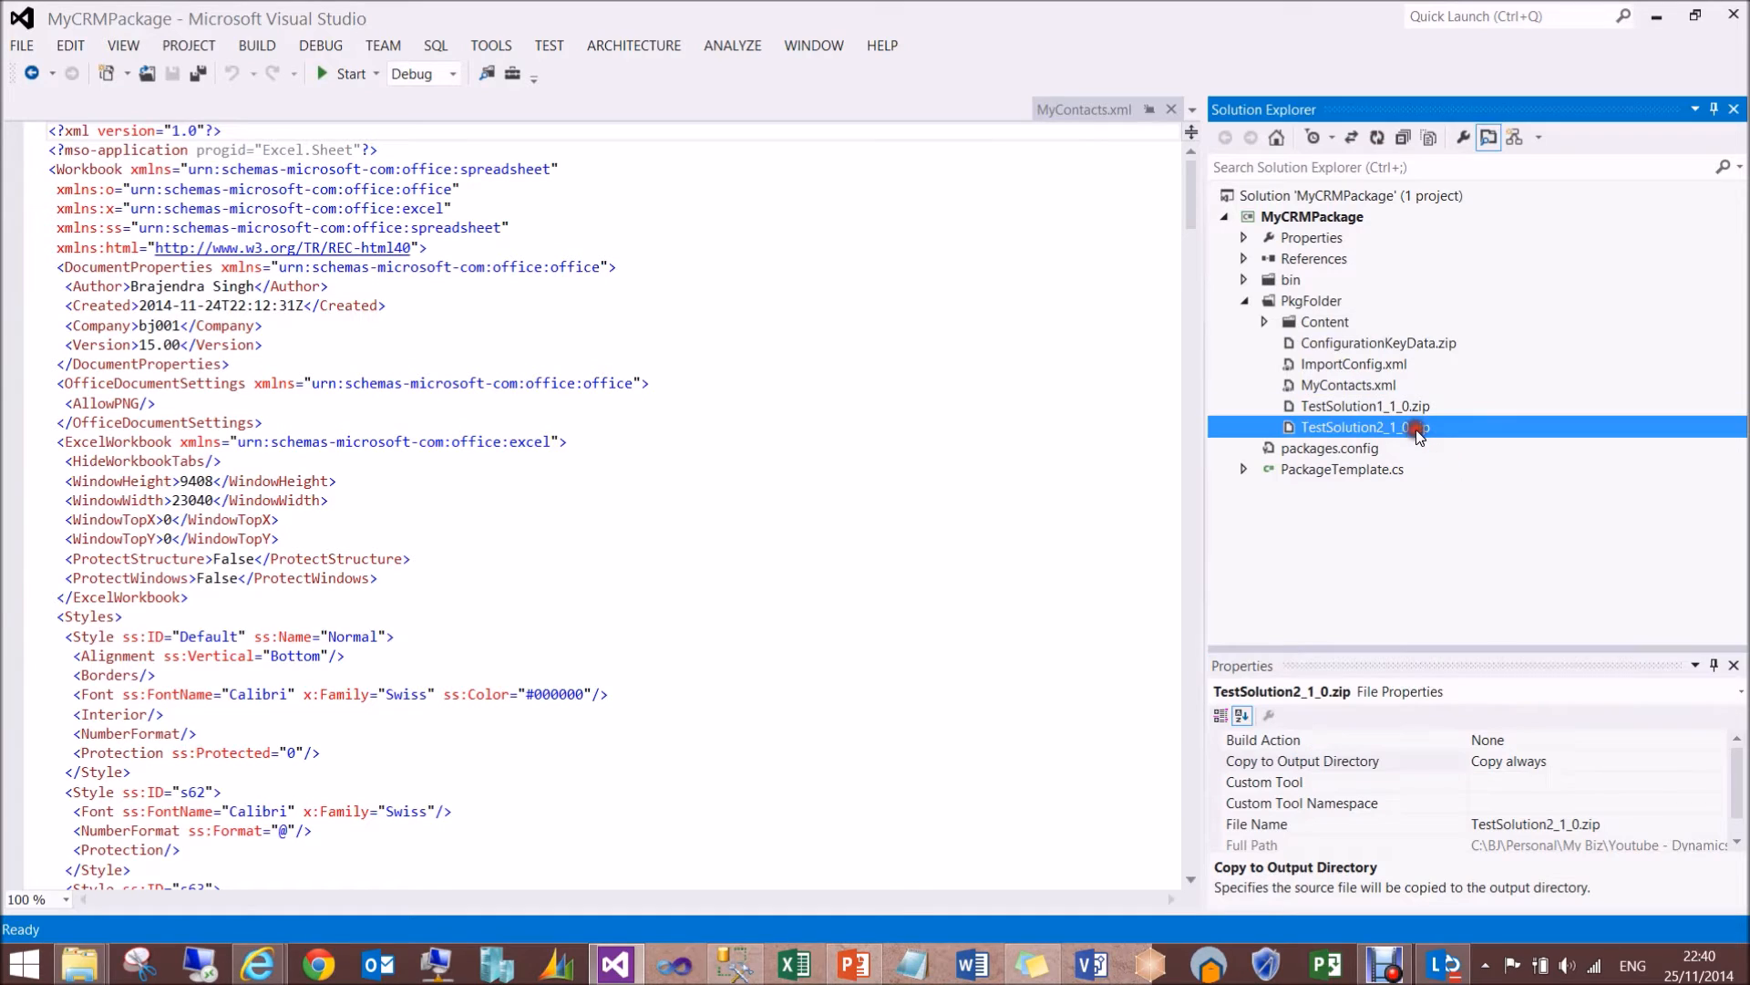
left_click(1577, 760)
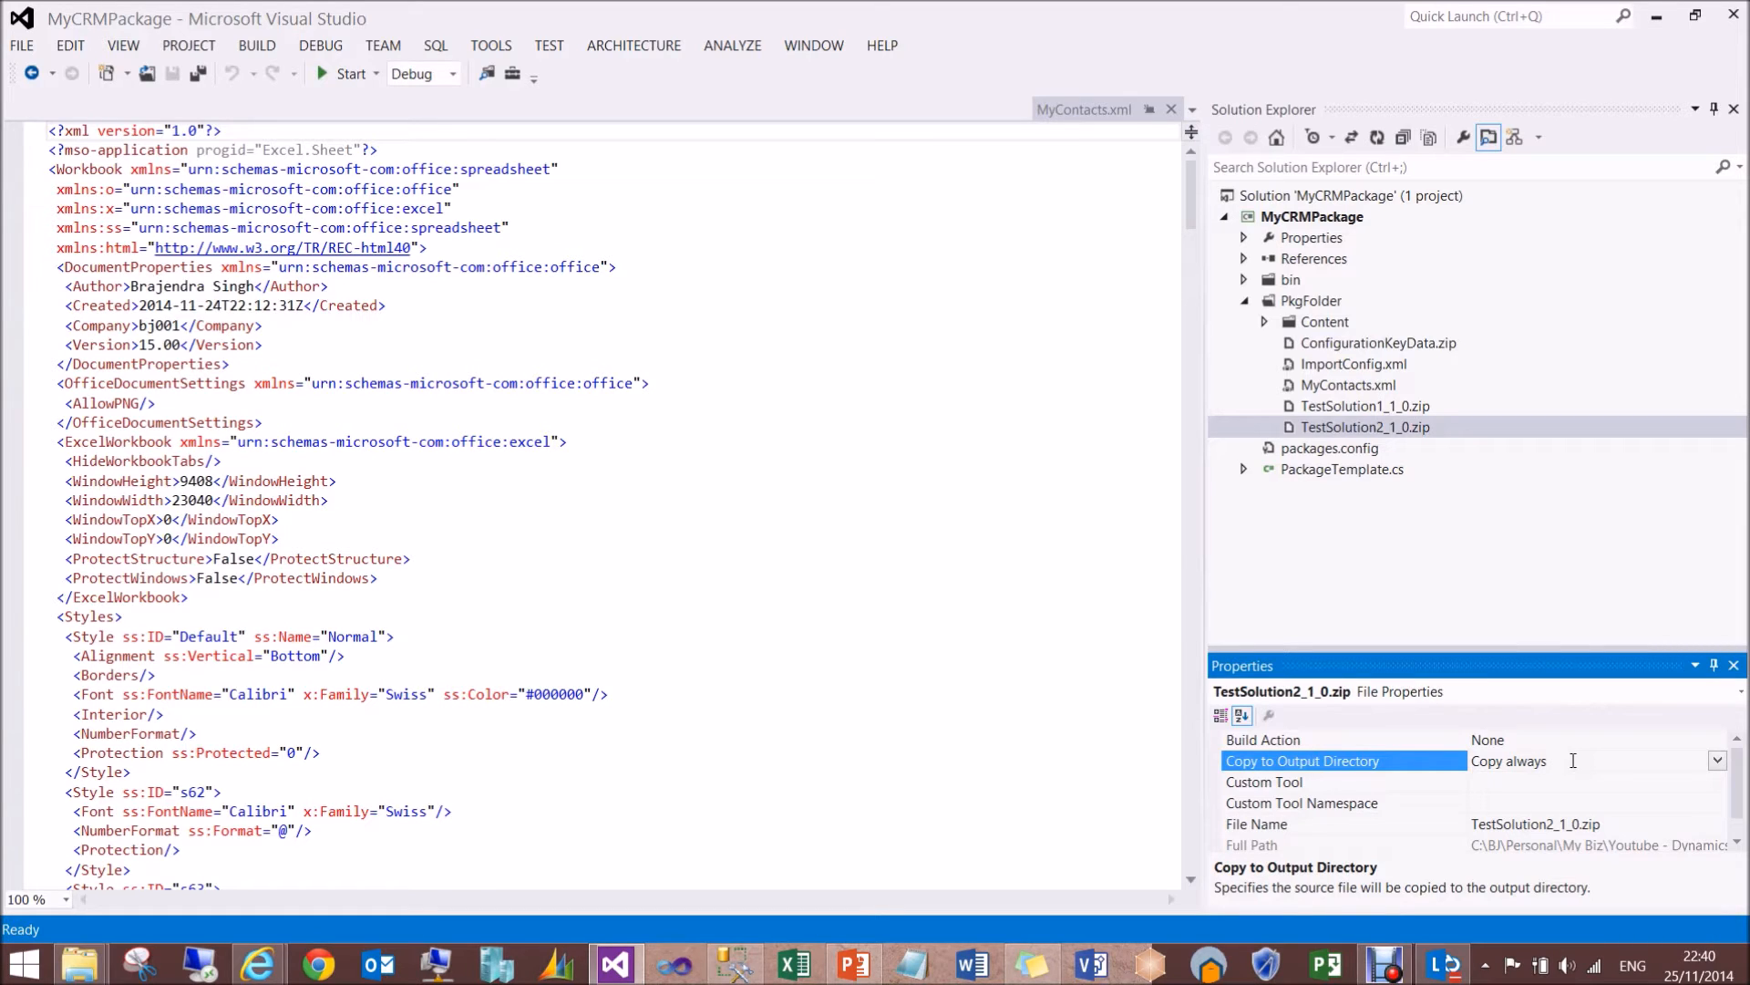
- Close the MyContacts.xml preview and open ImportConfig.xml to review its whole configdatastorage element
left_click(1170, 112)
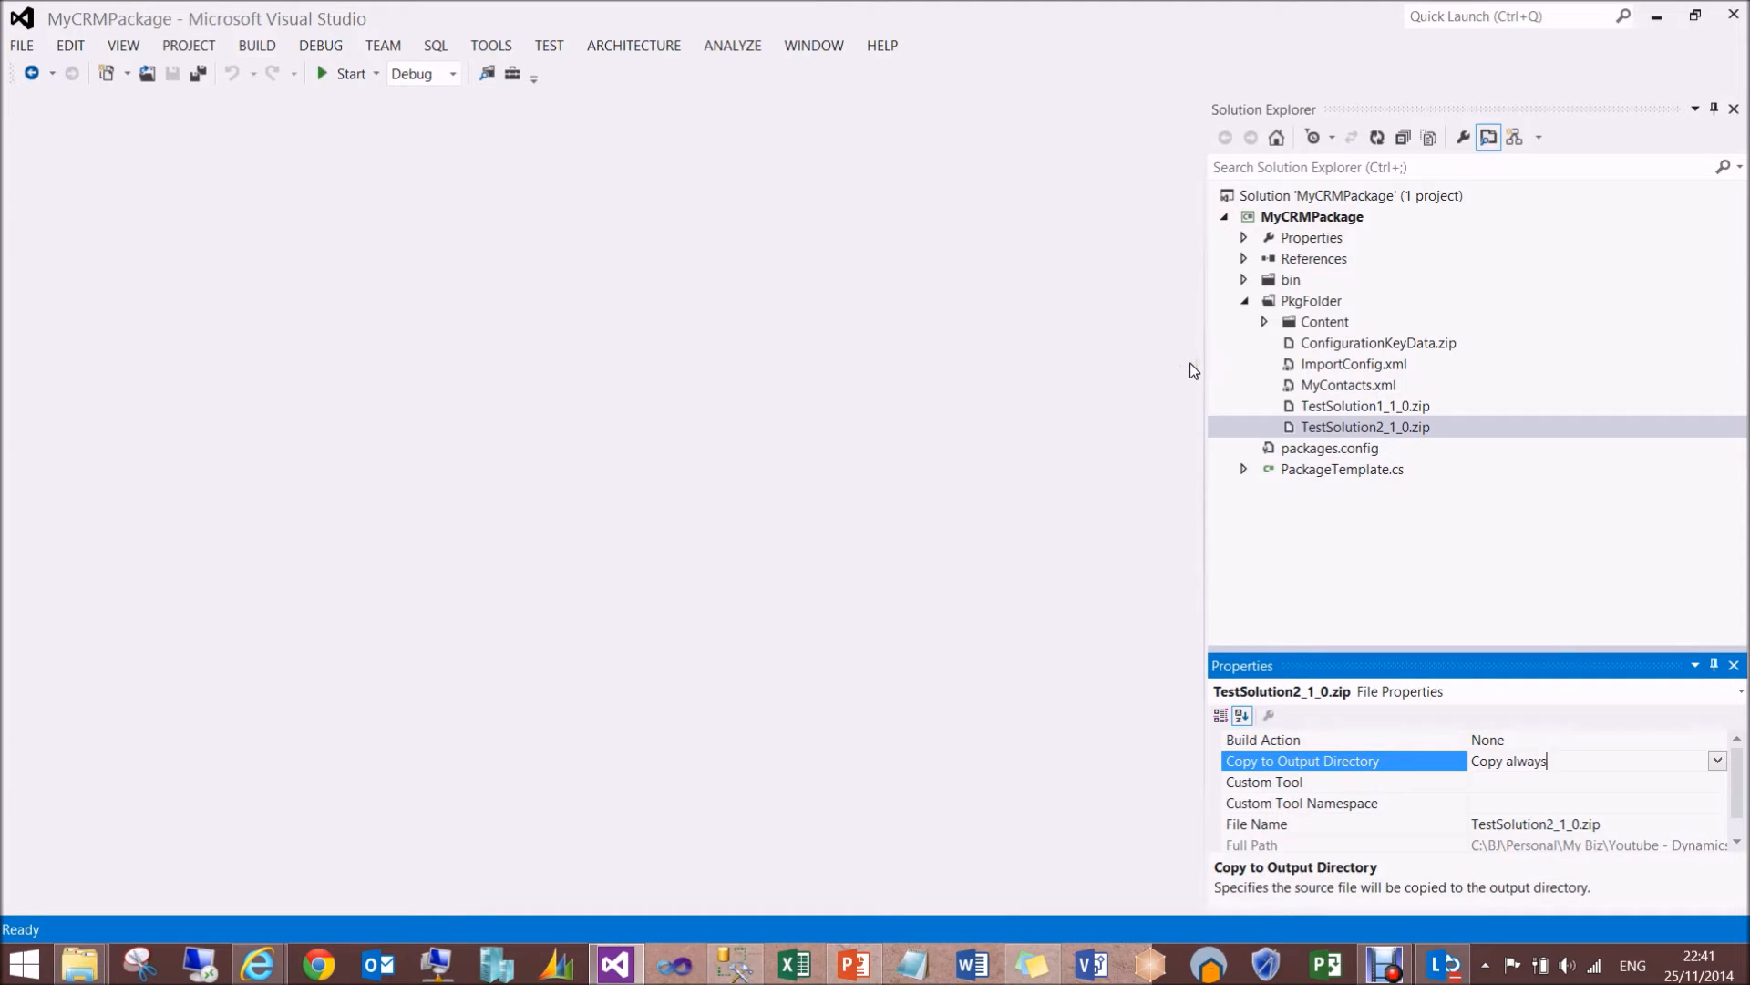
double_click(1336, 364)
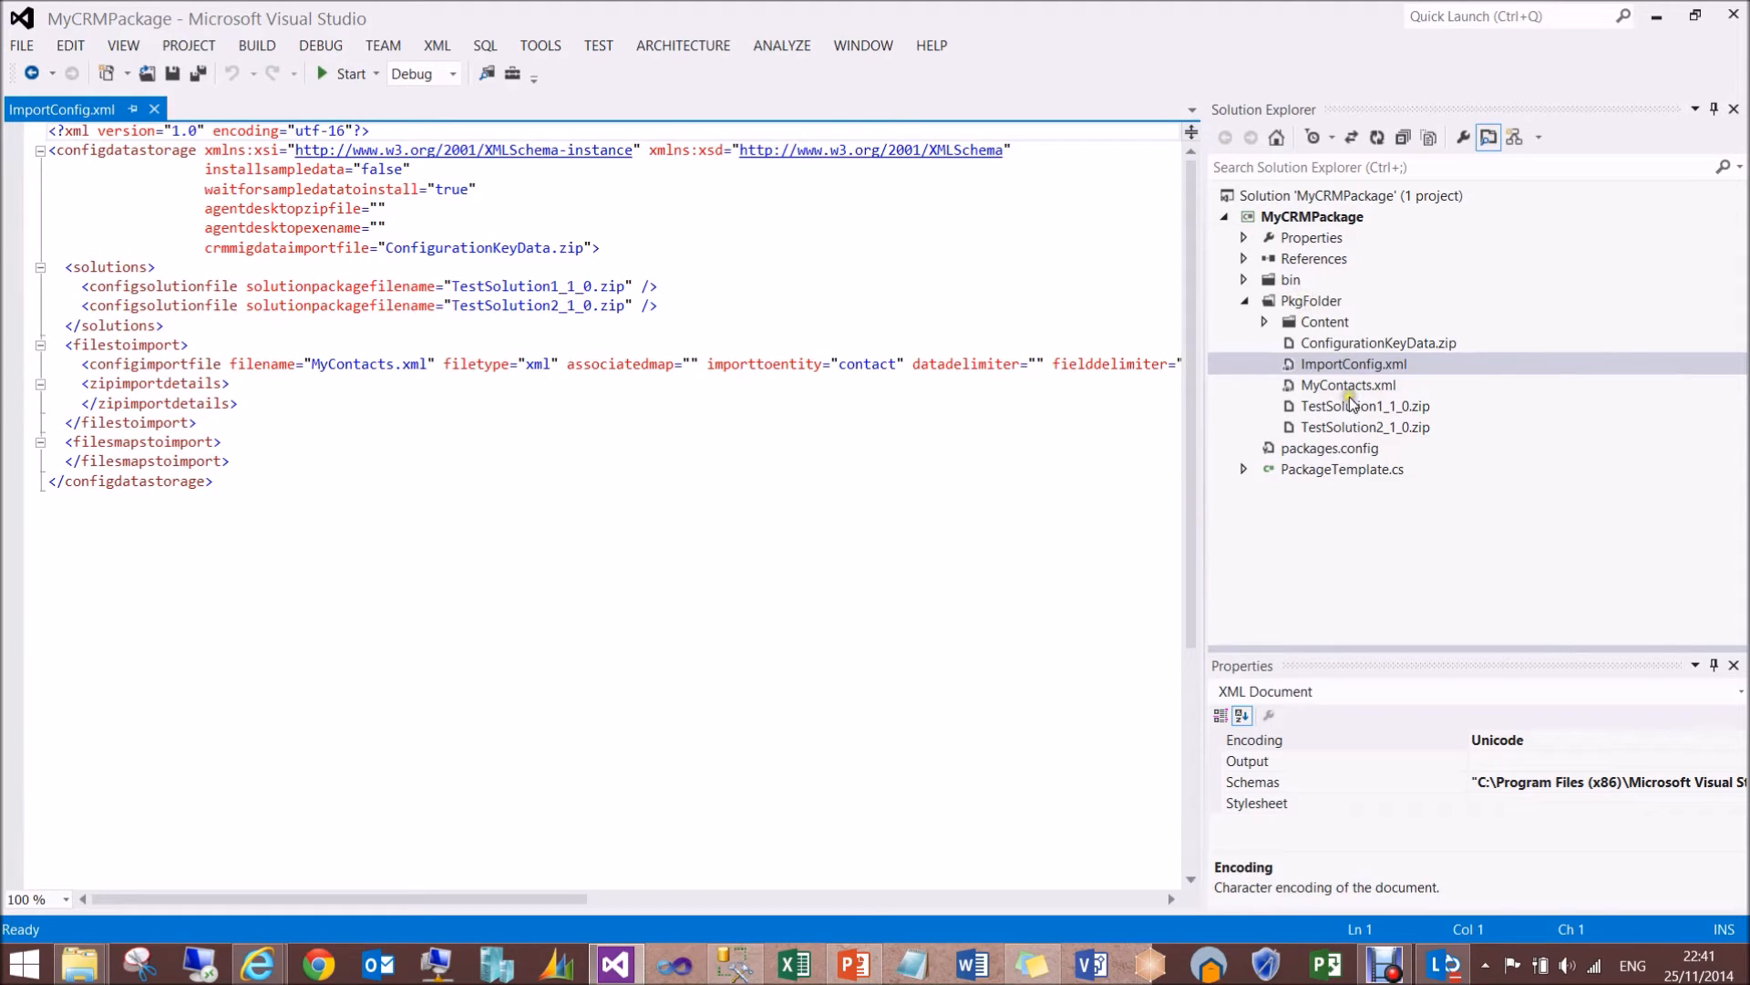
left_click(1331, 367)
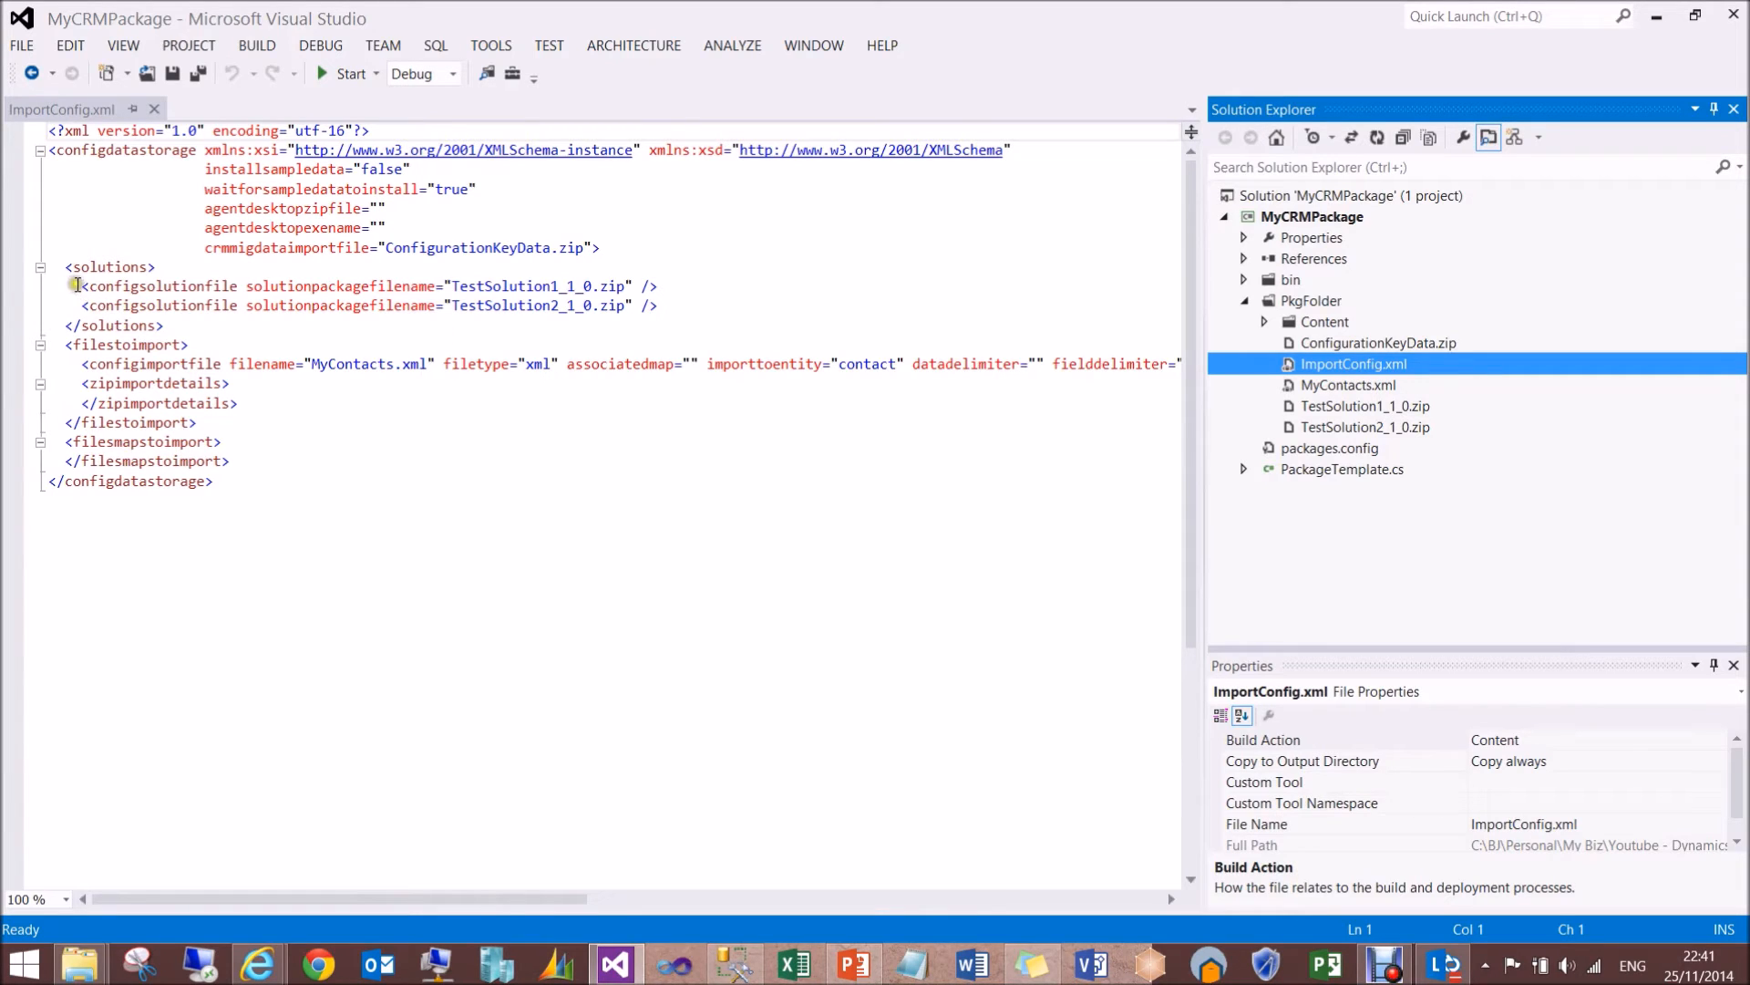
left_click_drag(47, 151, 228, 481)
left_click(232, 481)
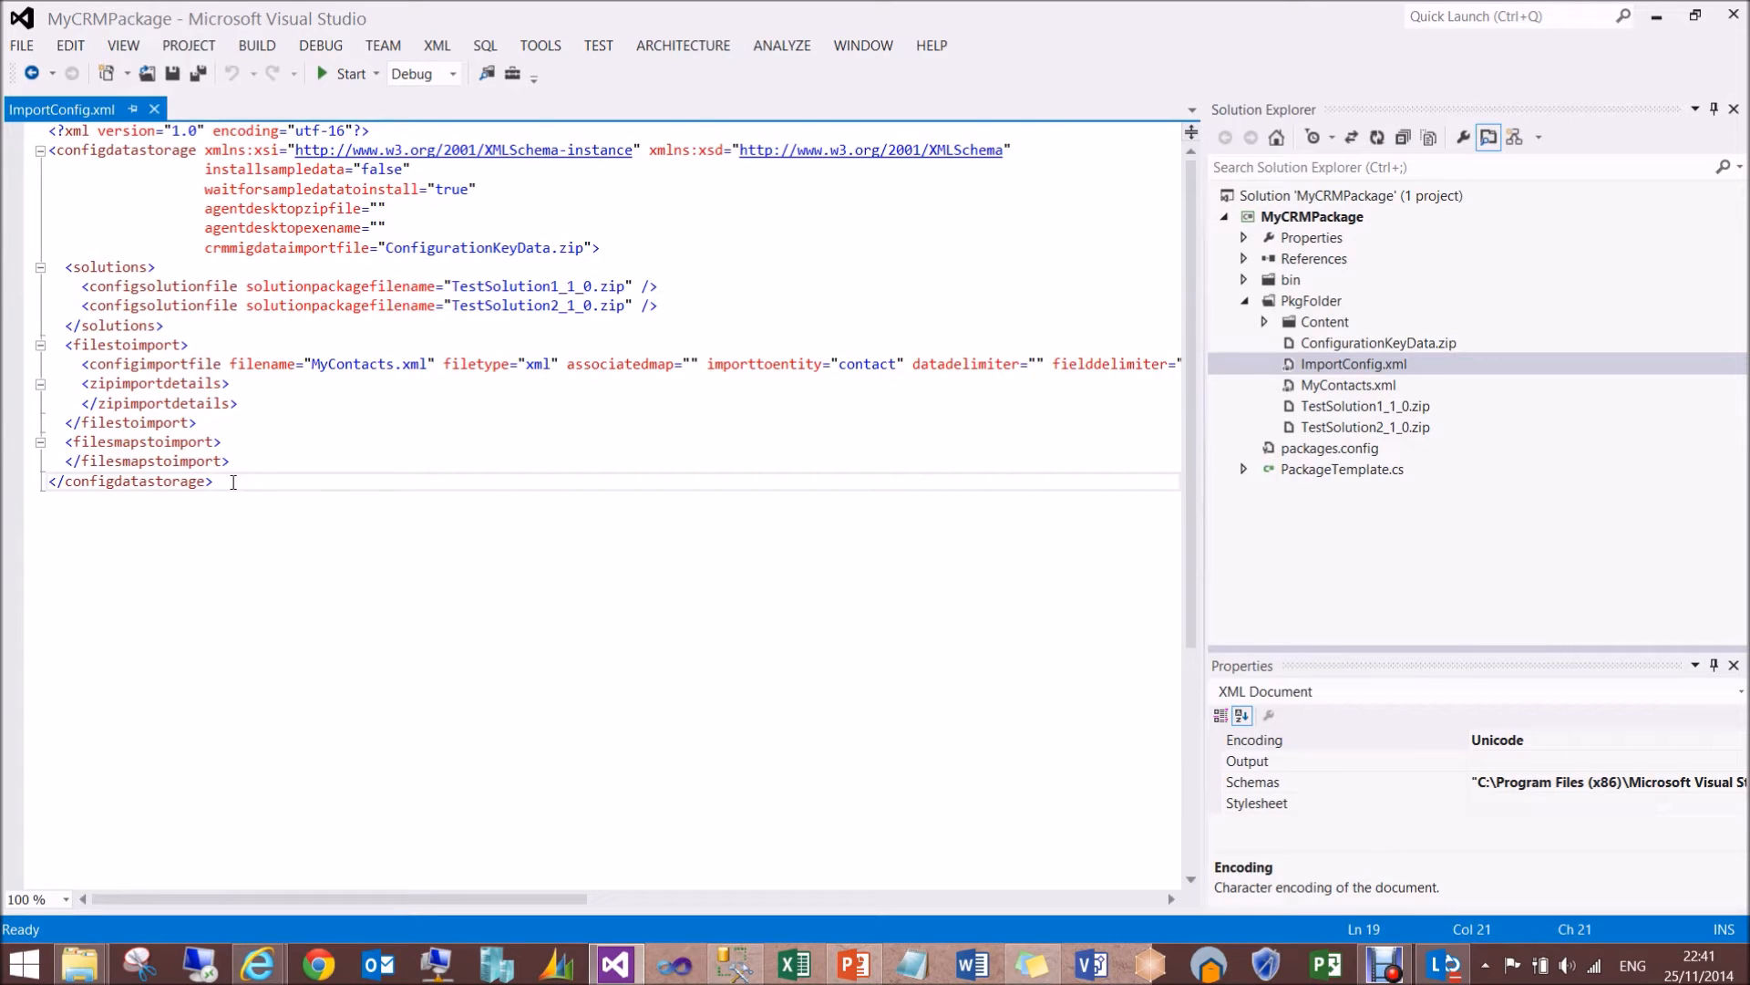
- Examine the solutions section of ImportConfig.xml and the order of its two configsolutionfile entries
left_click_drag(60, 263, 171, 325)
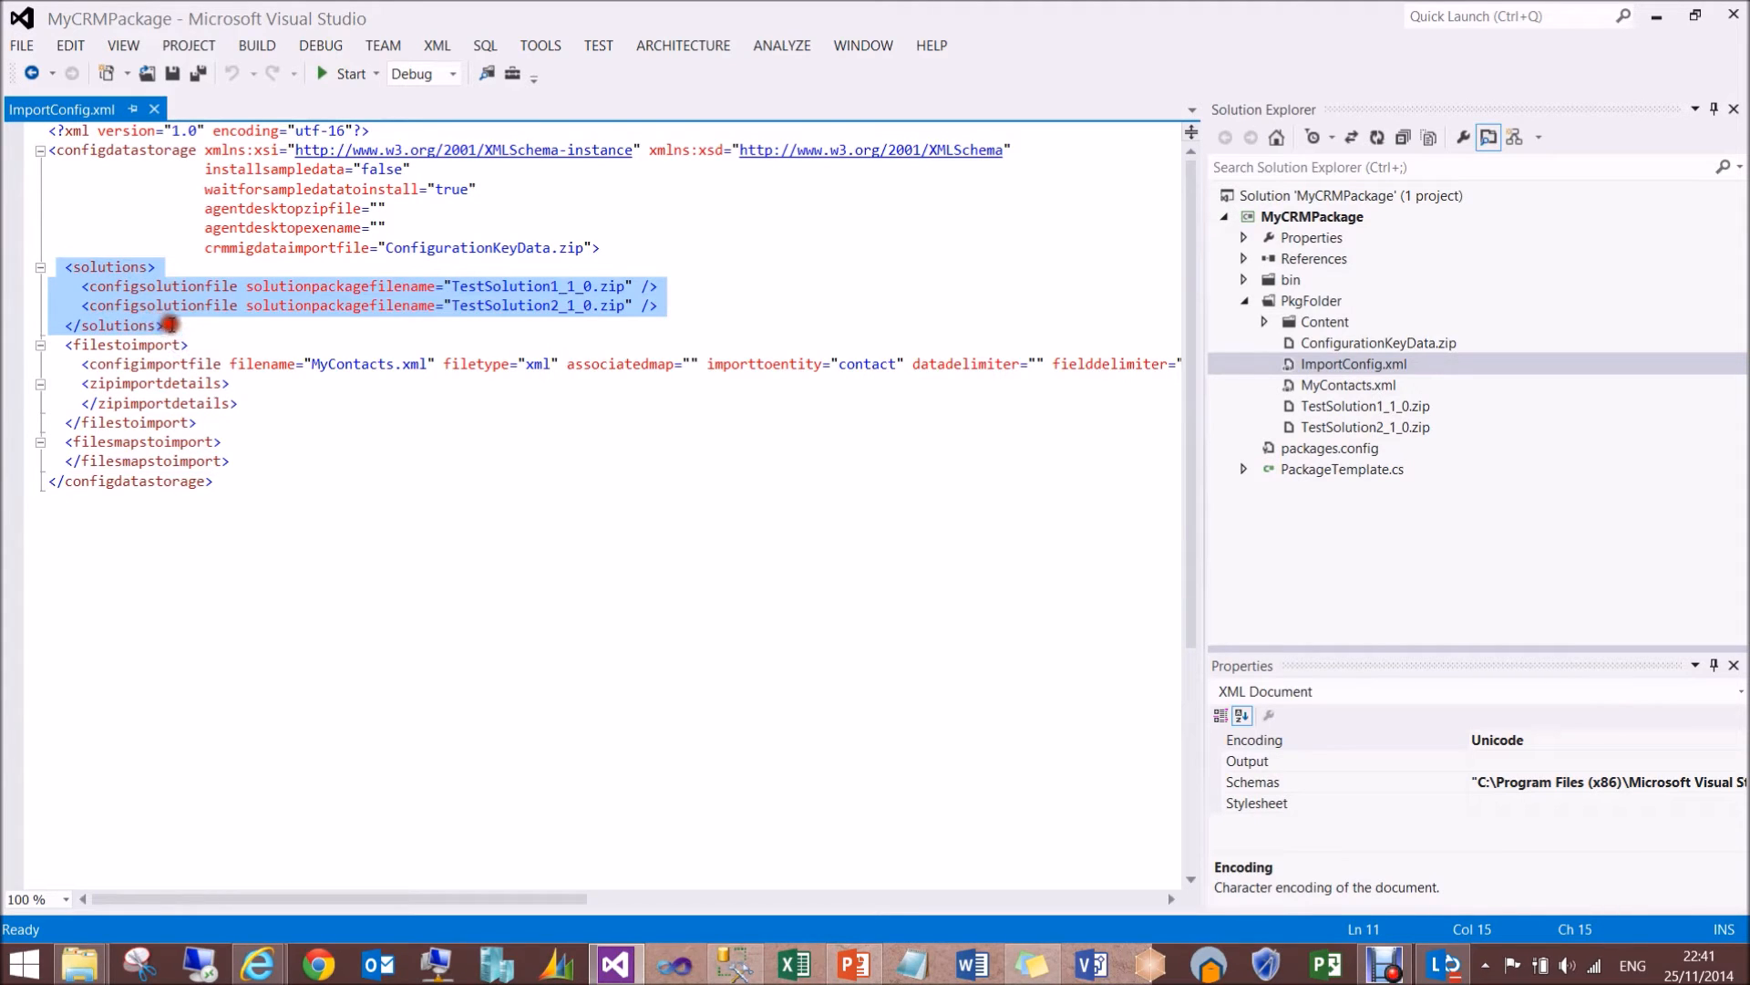
left_click(226, 343)
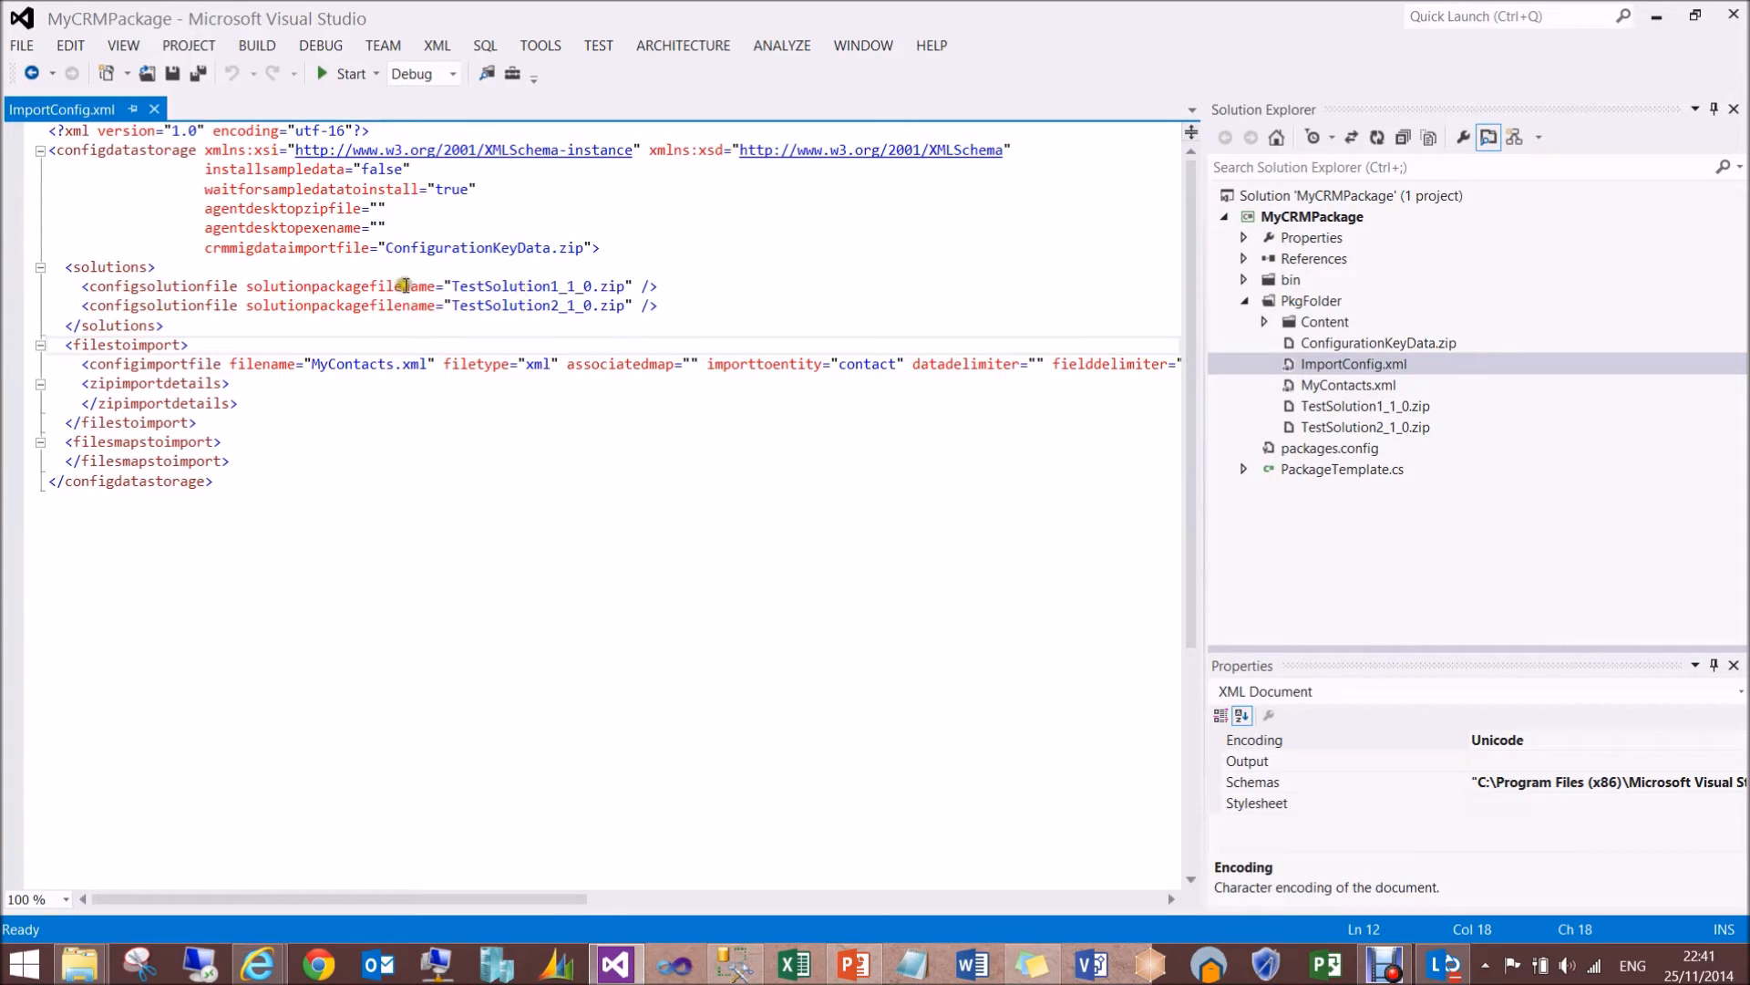
left_click(171, 288)
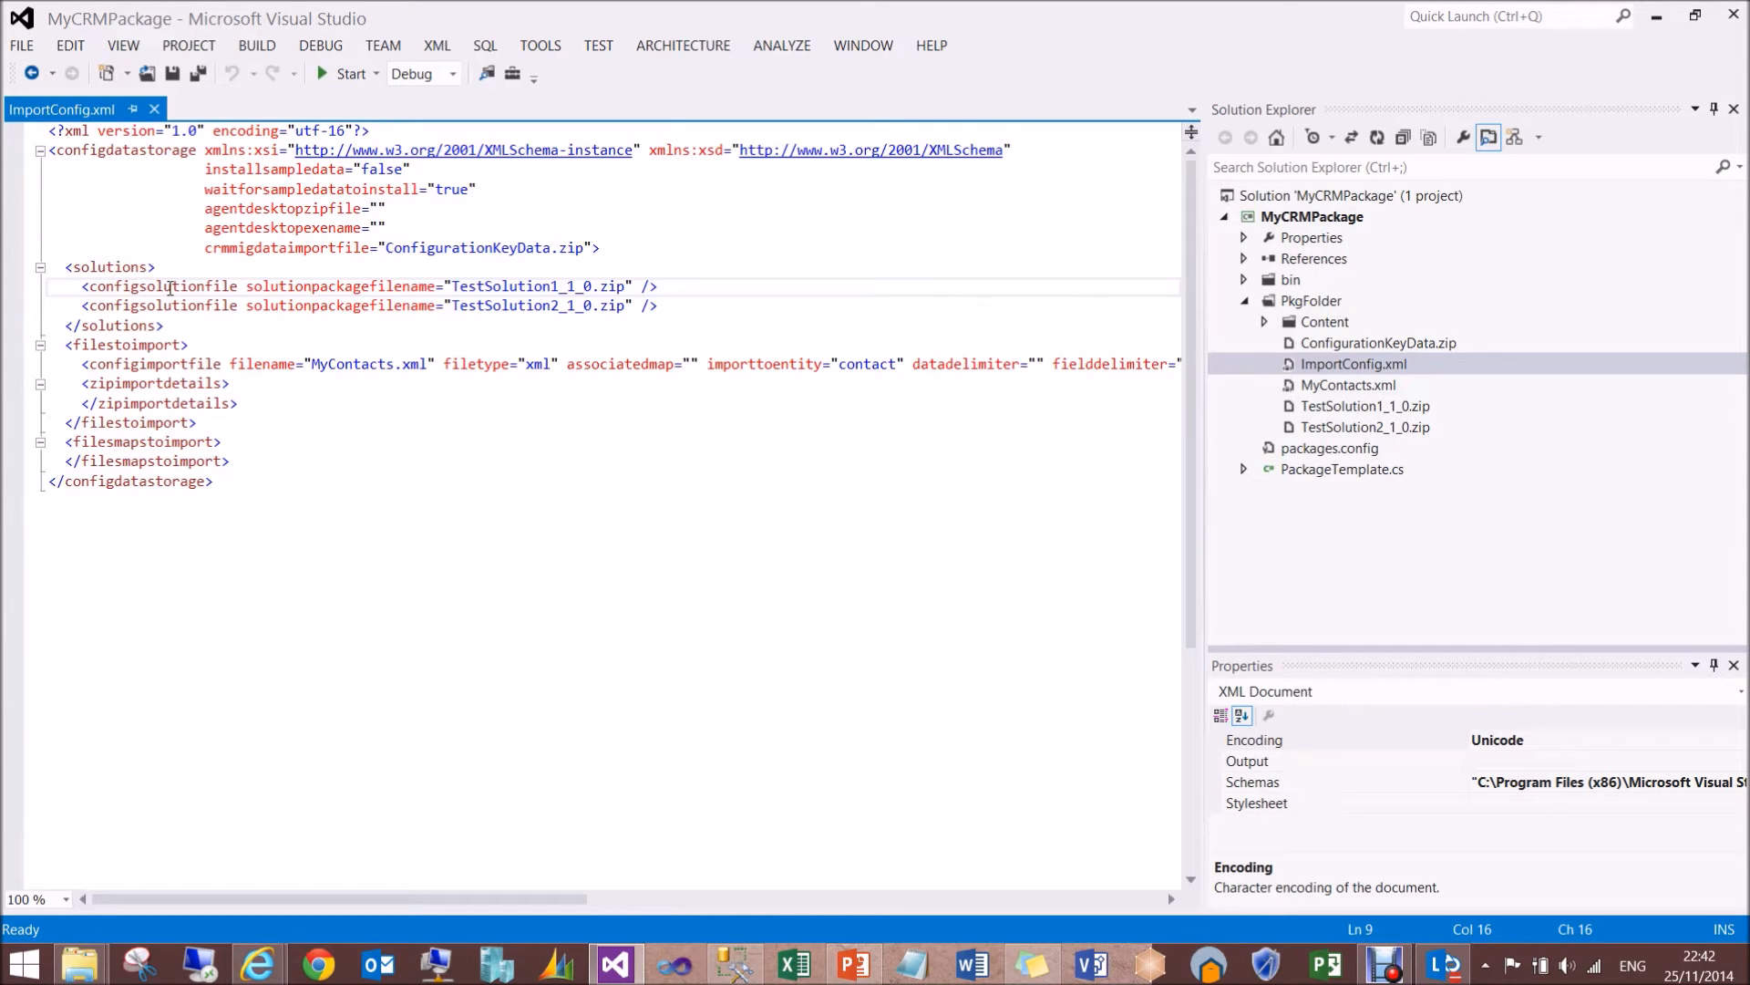
left_click(590, 286)
left_click(575, 305)
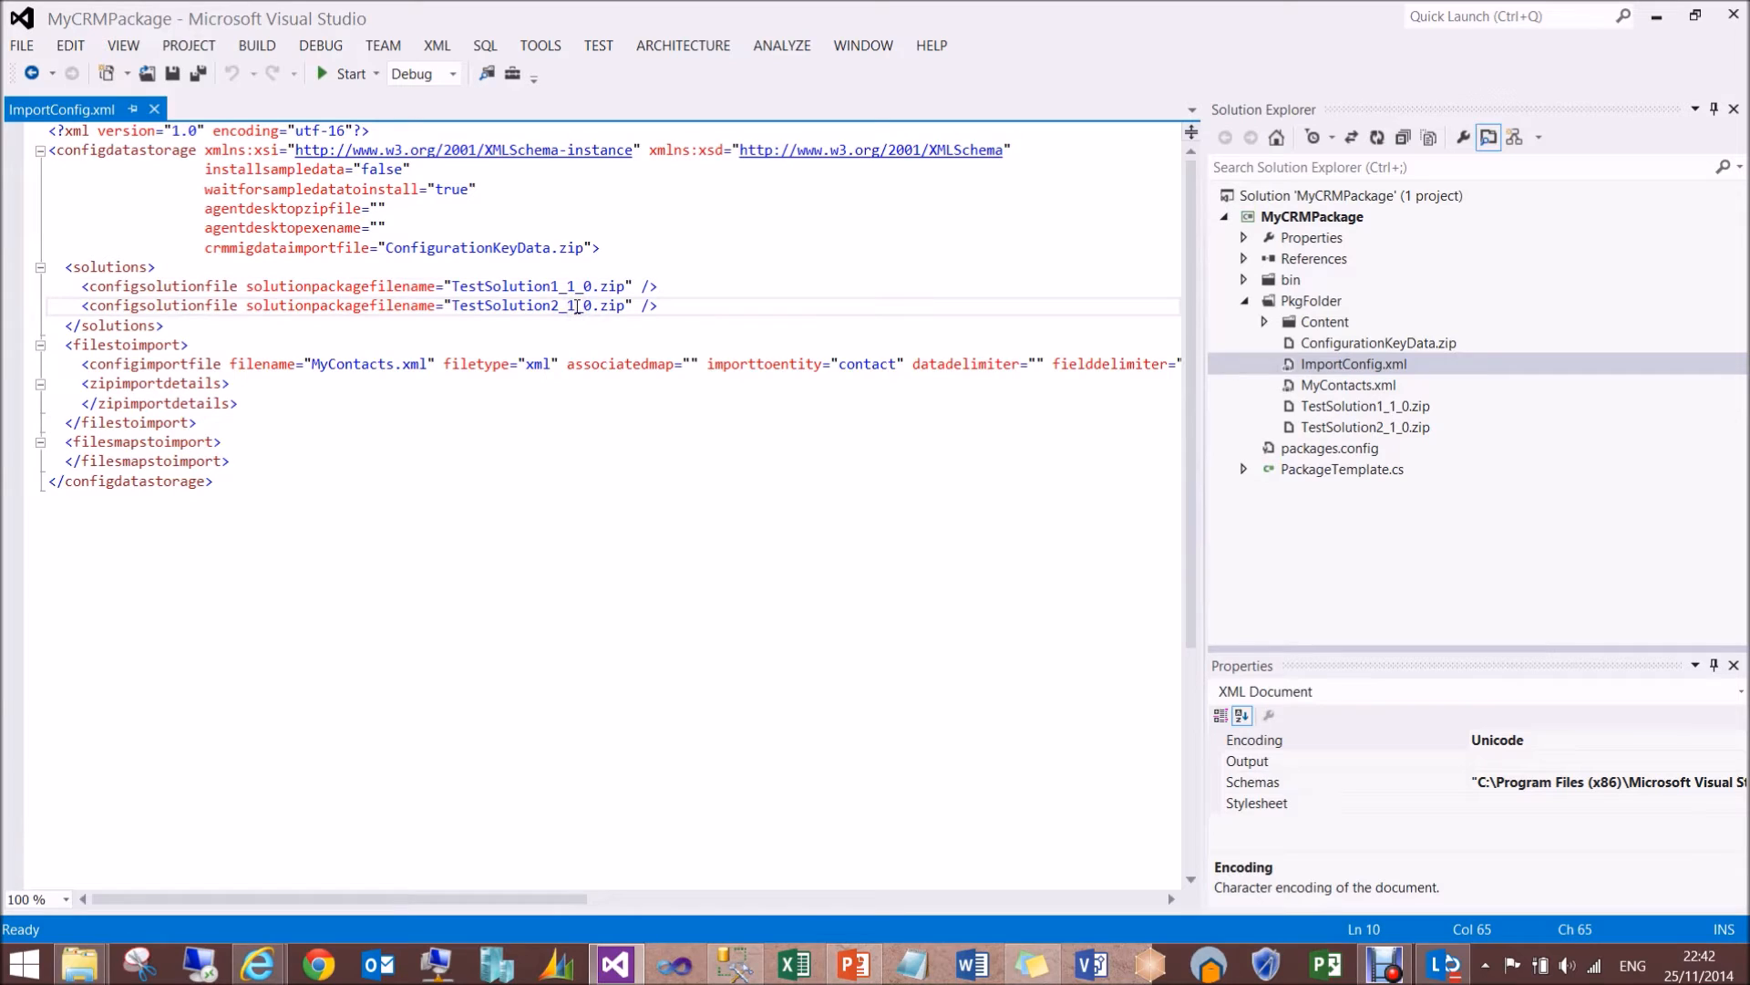
left_click(552, 286)
left_click(555, 310)
left_click(668, 306)
- Highlight the filestoimport section of ImportConfig.xml to review its MyContacts.xml import entry
left_click(74, 363)
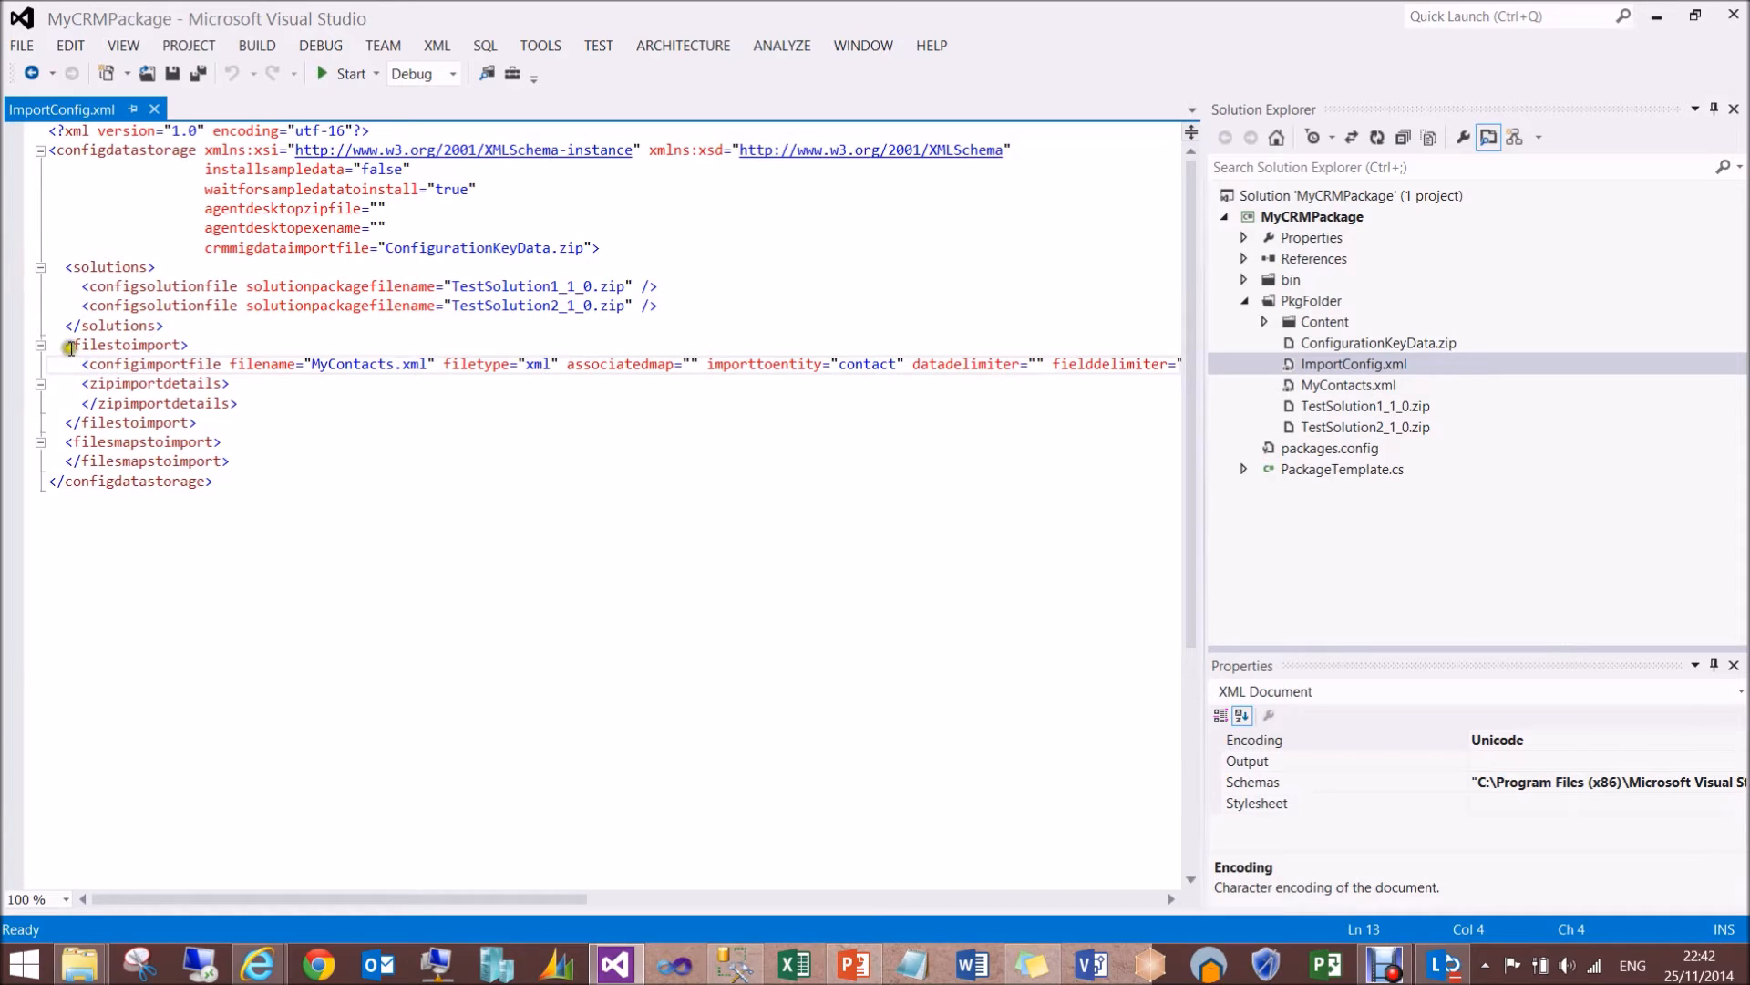
left_click(66, 345)
left_click_drag(66, 345, 210, 414)
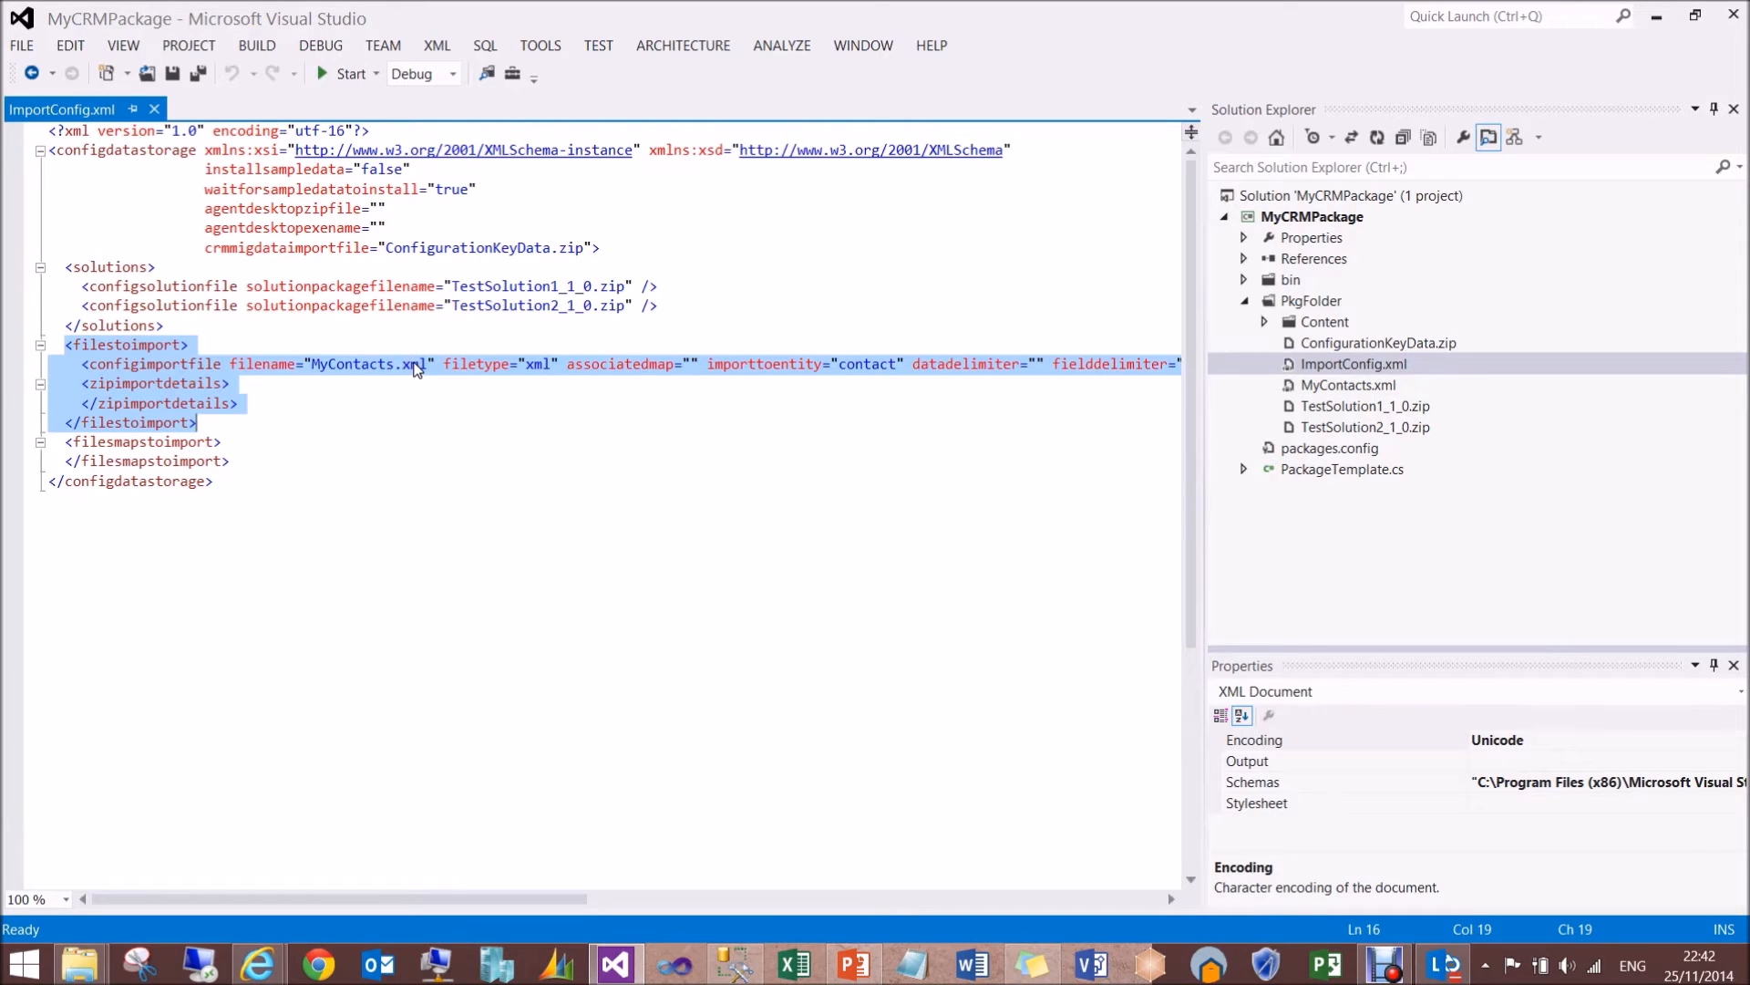
- Examine the configimportfile entry and the zipimportdetails element in the filestoimport section of ImportConfig.xml
left_click(330, 363)
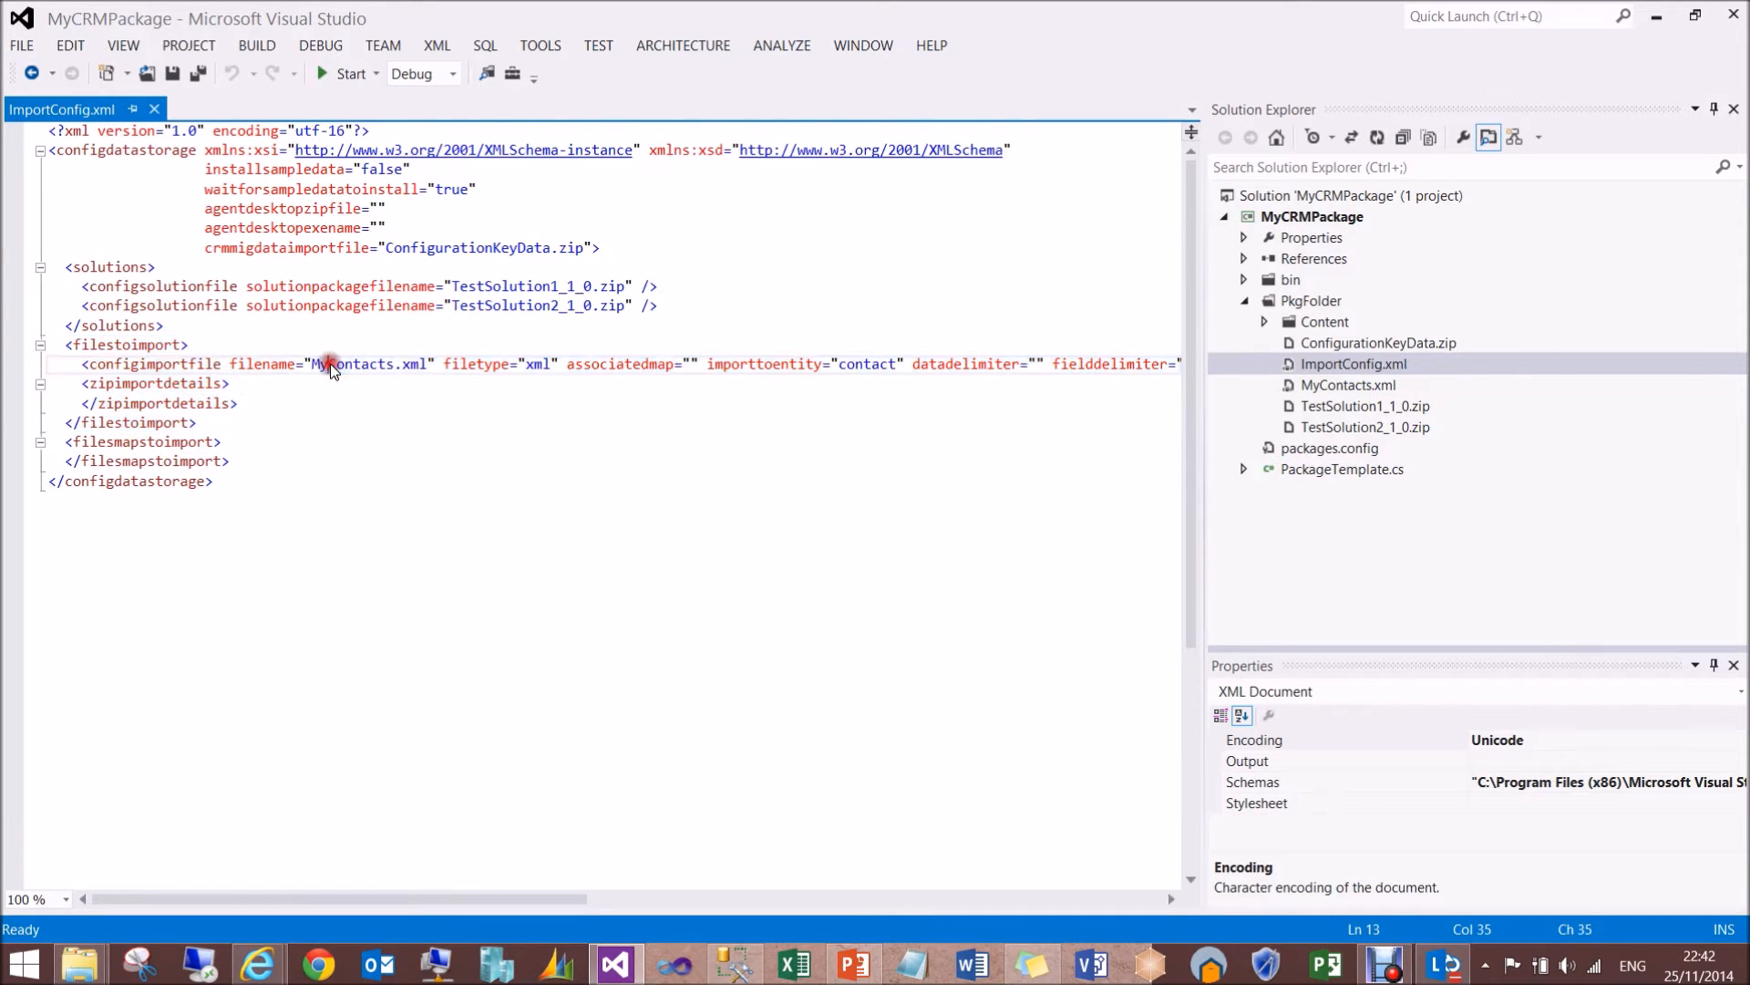
double_click(168, 364)
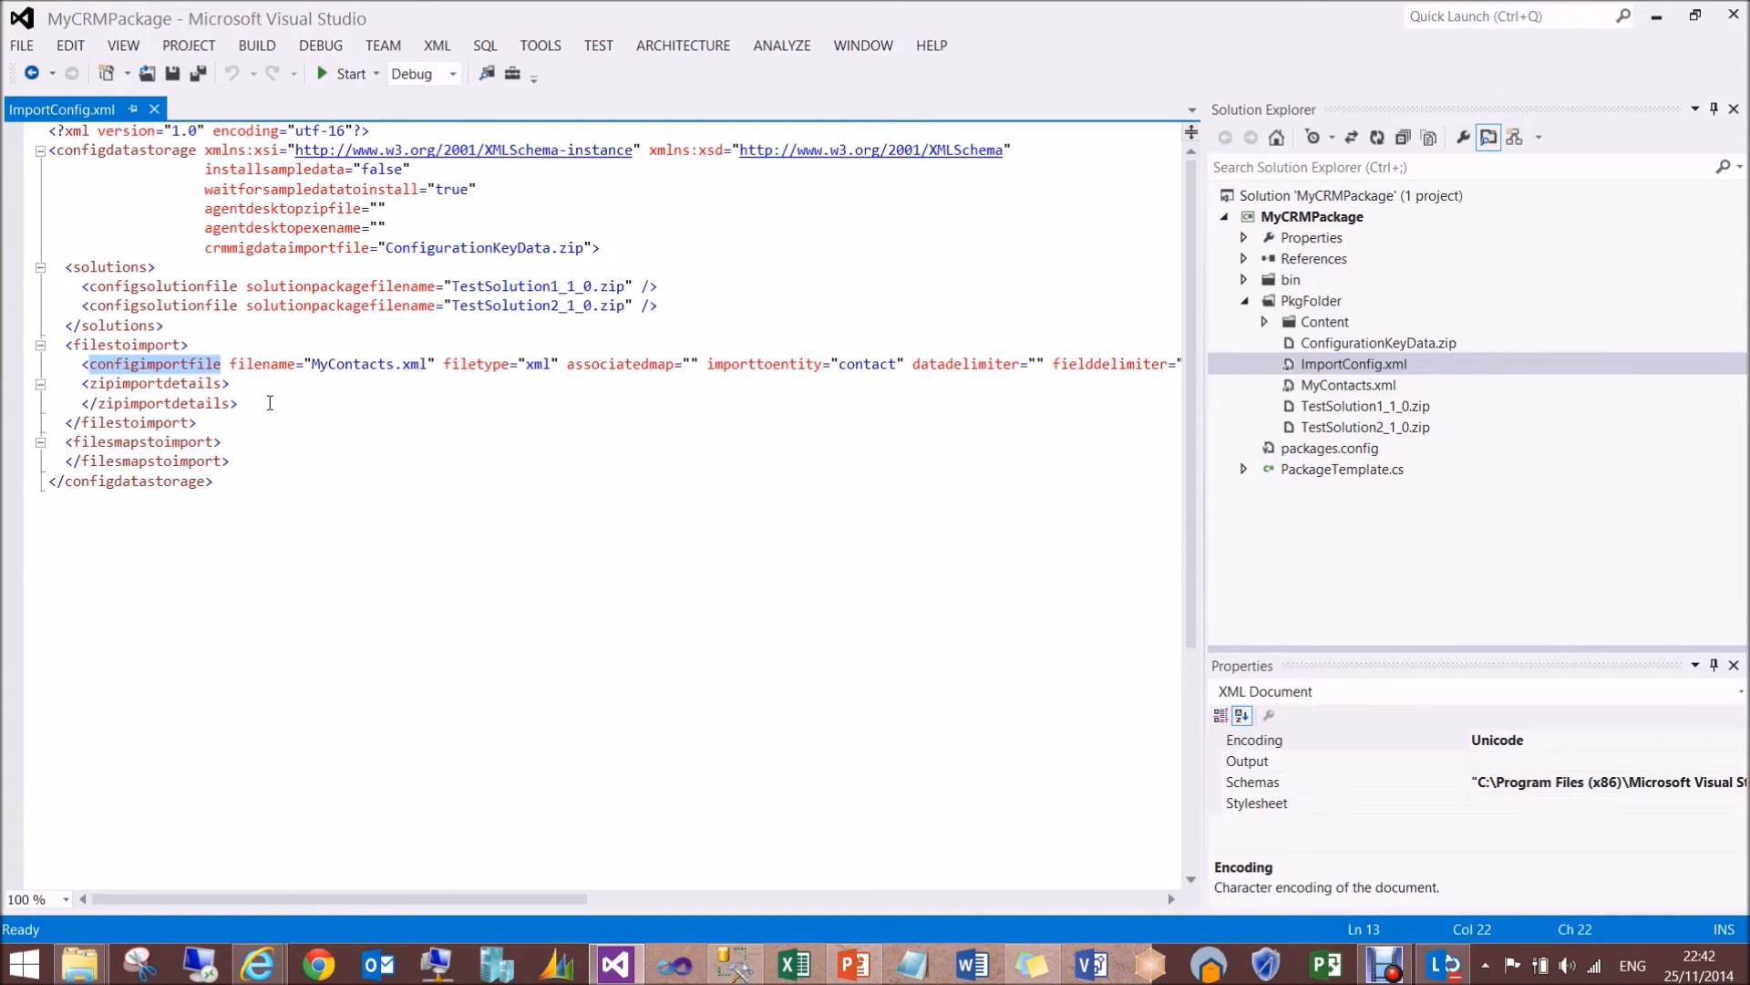
left_click_drag(238, 402, 106, 388)
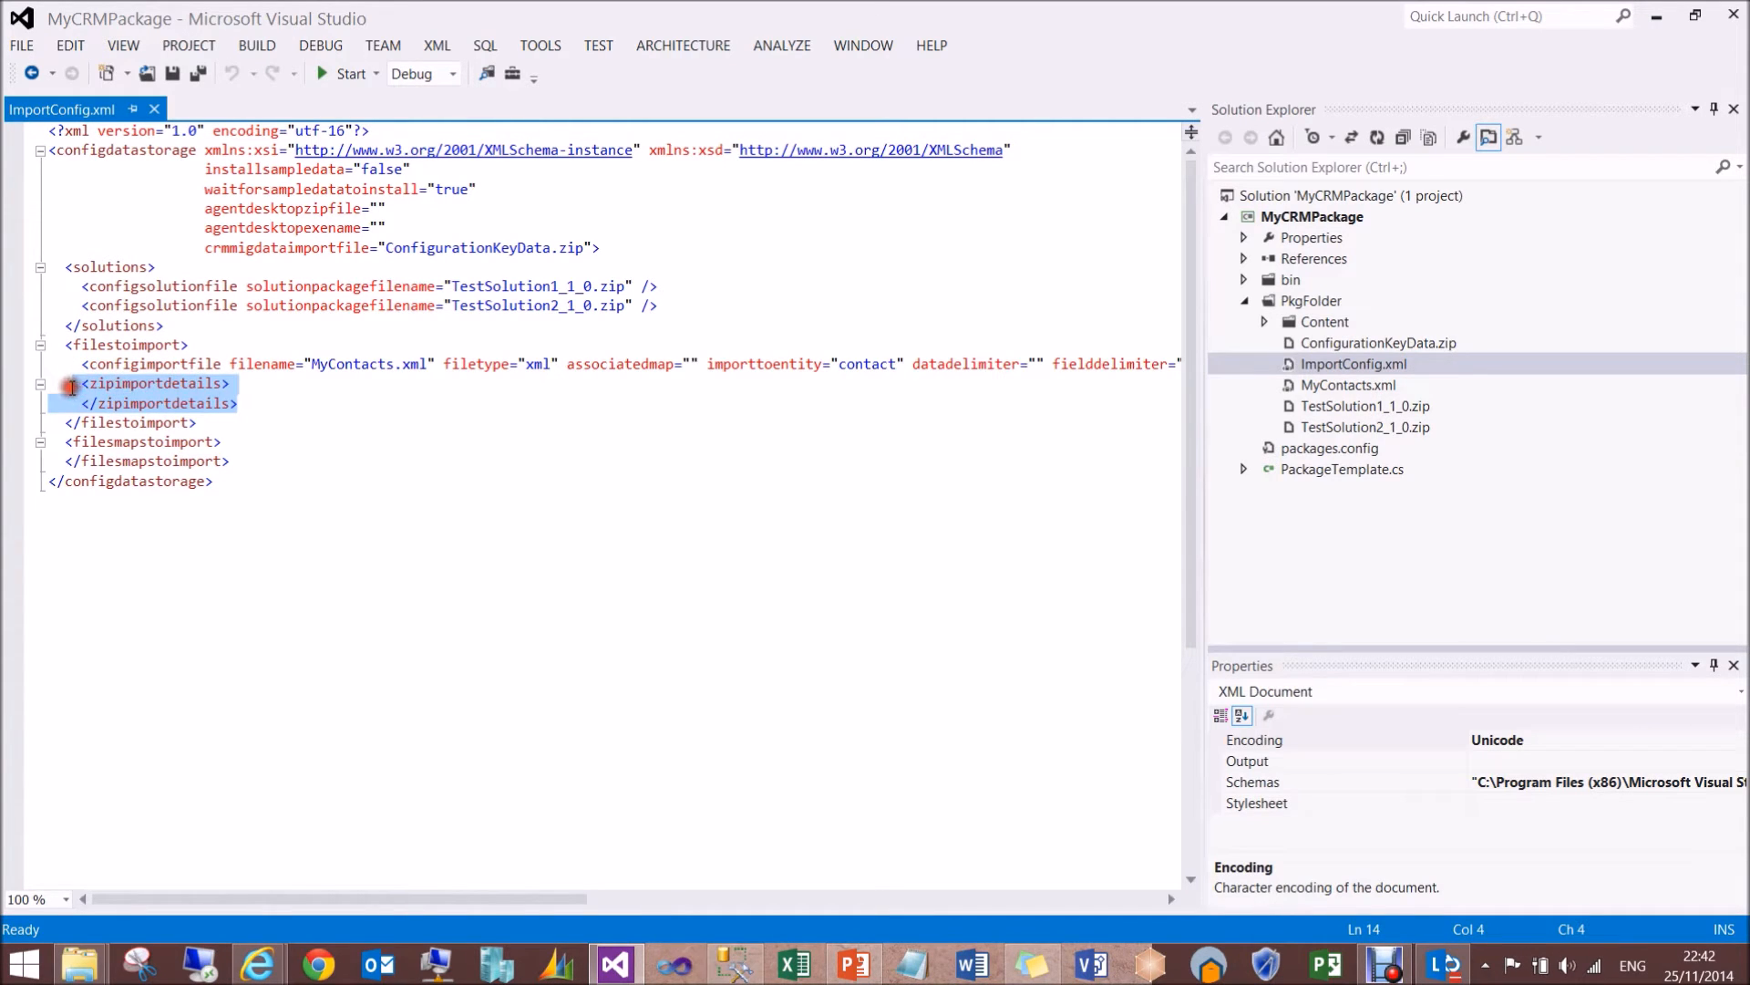
left_click(121, 403)
left_click_drag(81, 384, 236, 402)
left_click(246, 401)
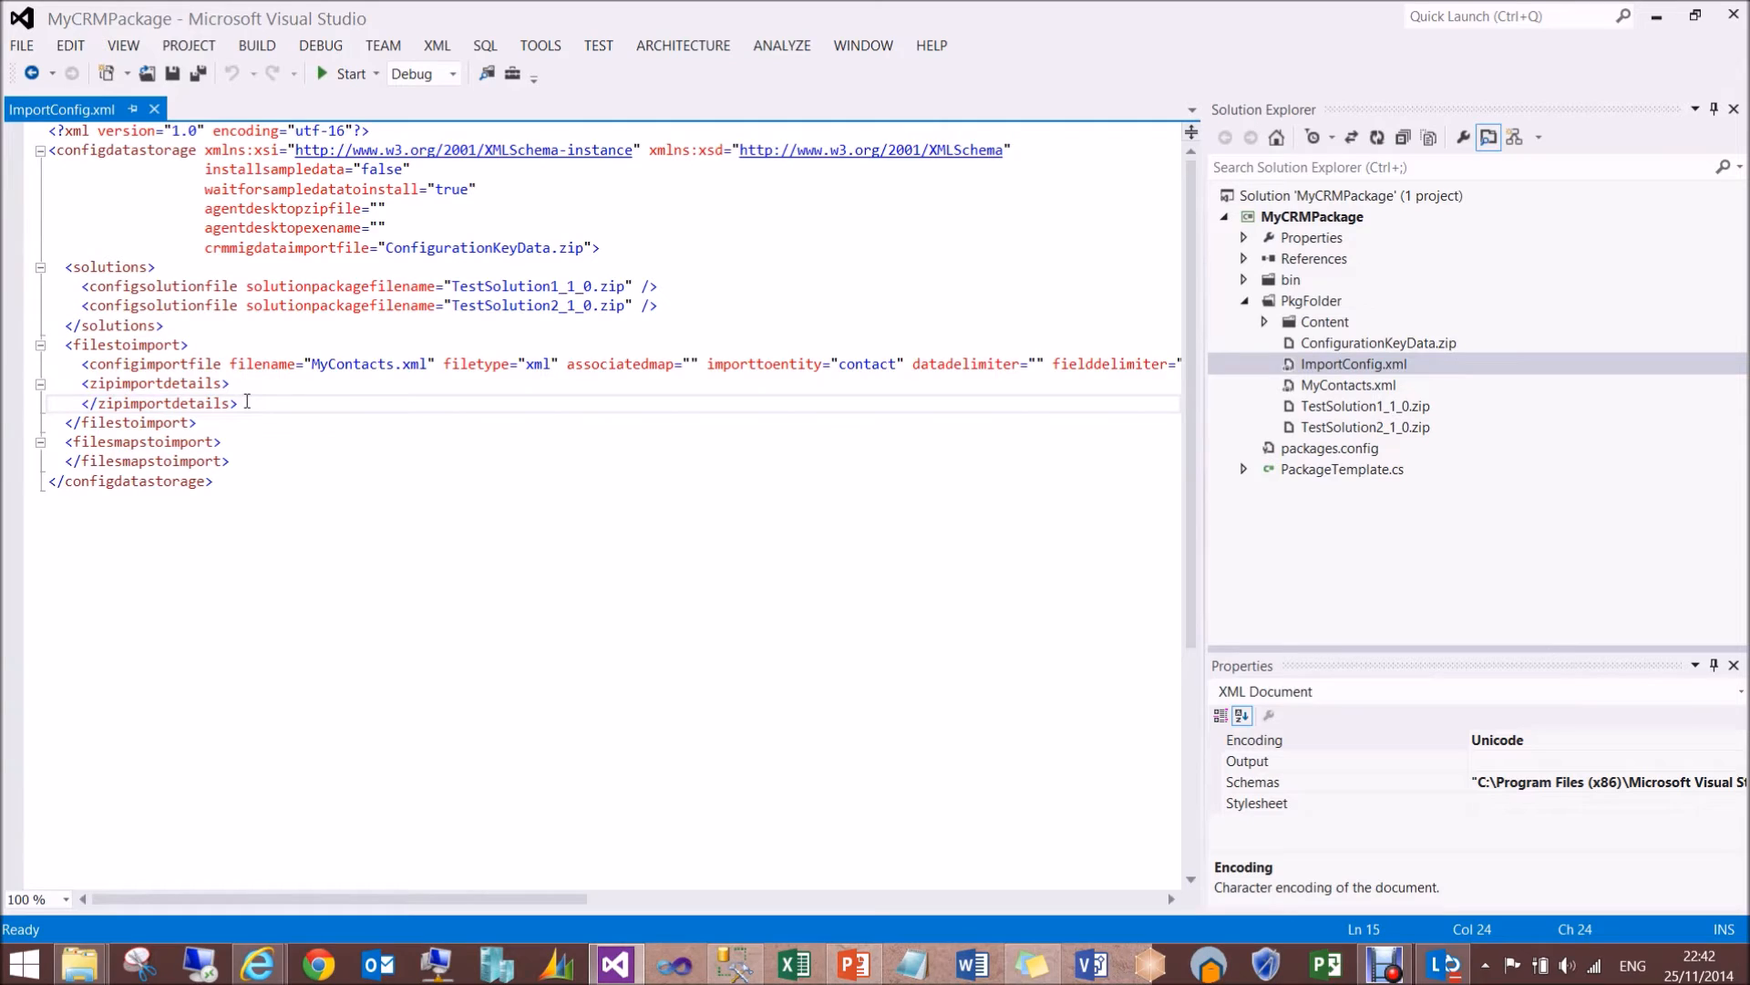
- Review the attributes of the MyContacts.xml configimportfile entry, from filename, filetype, associatedmap and importtoentity through to waitforimporttocomplete
left_click(368, 362)
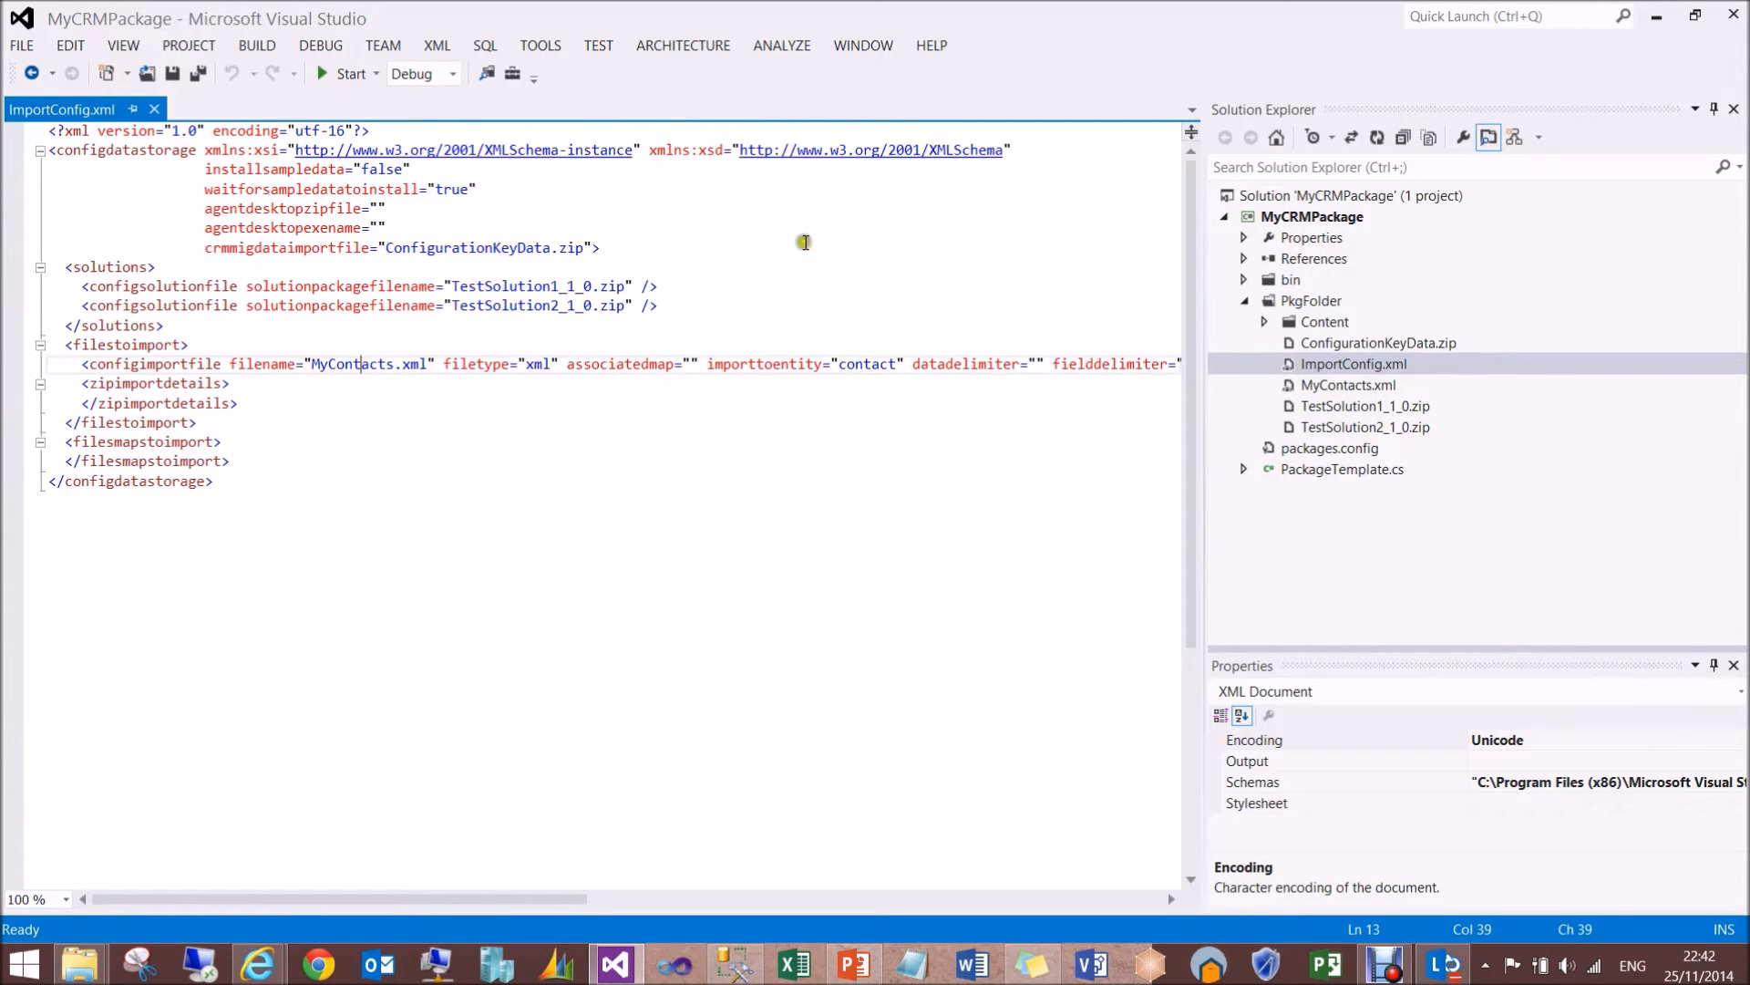
double_click(352, 364)
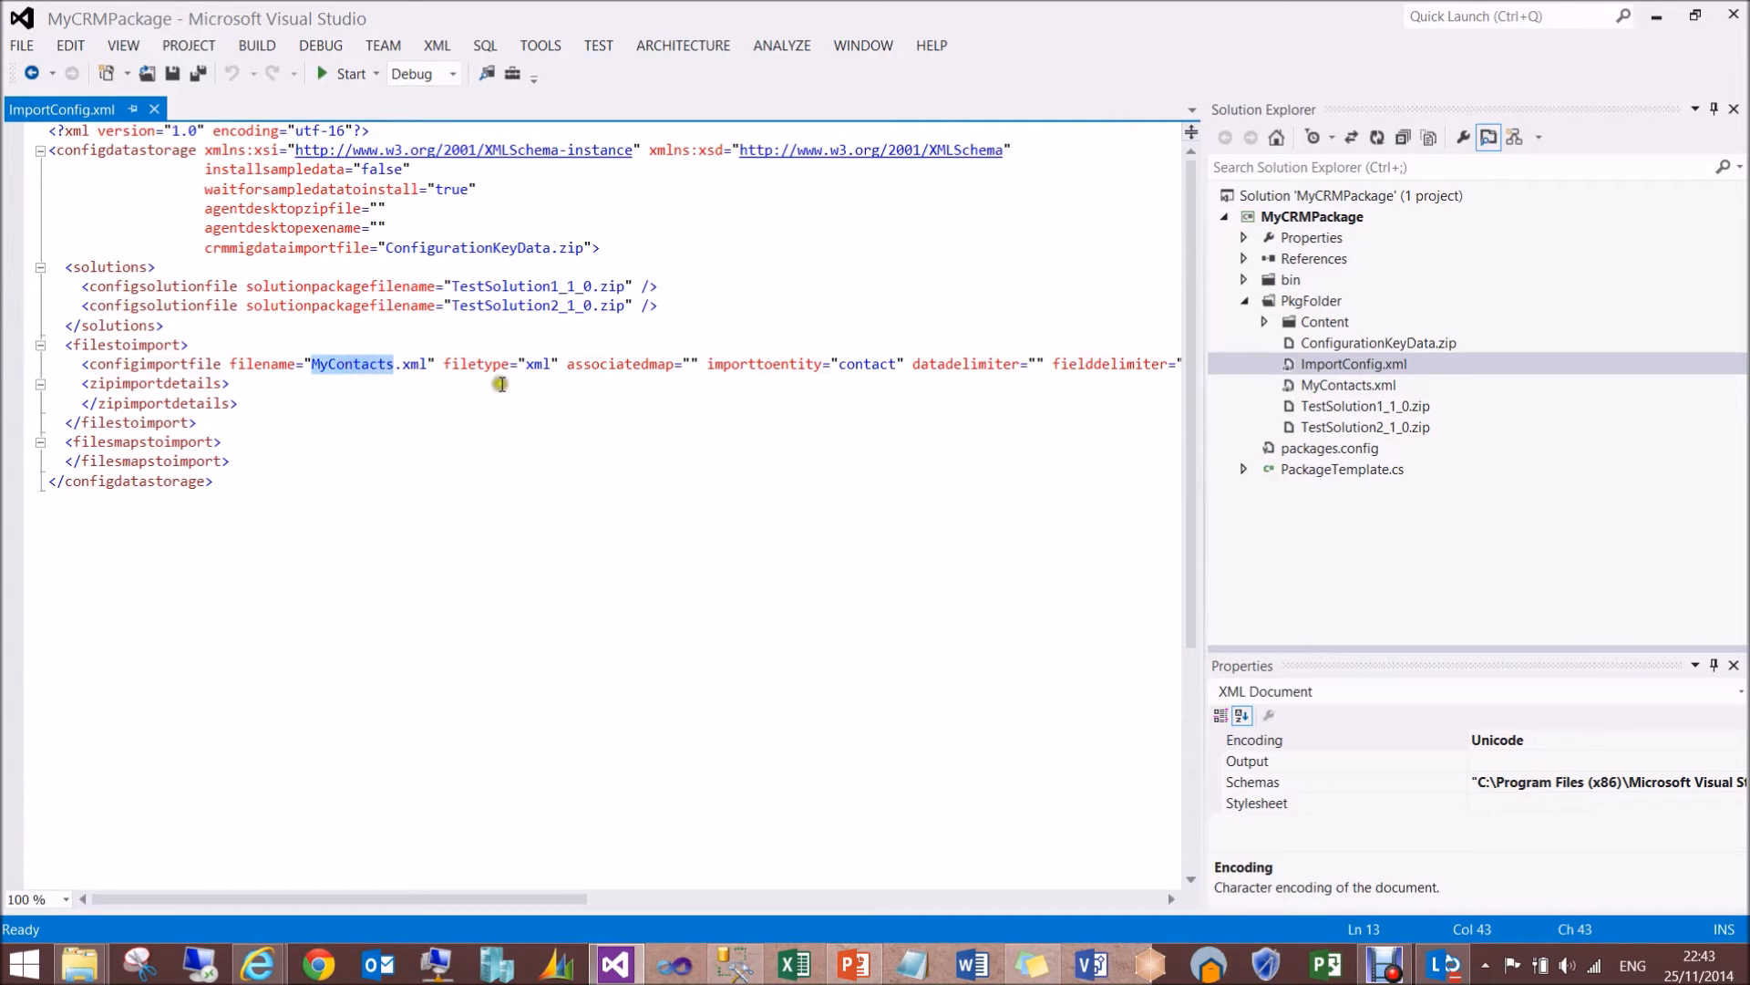
double_click(536, 364)
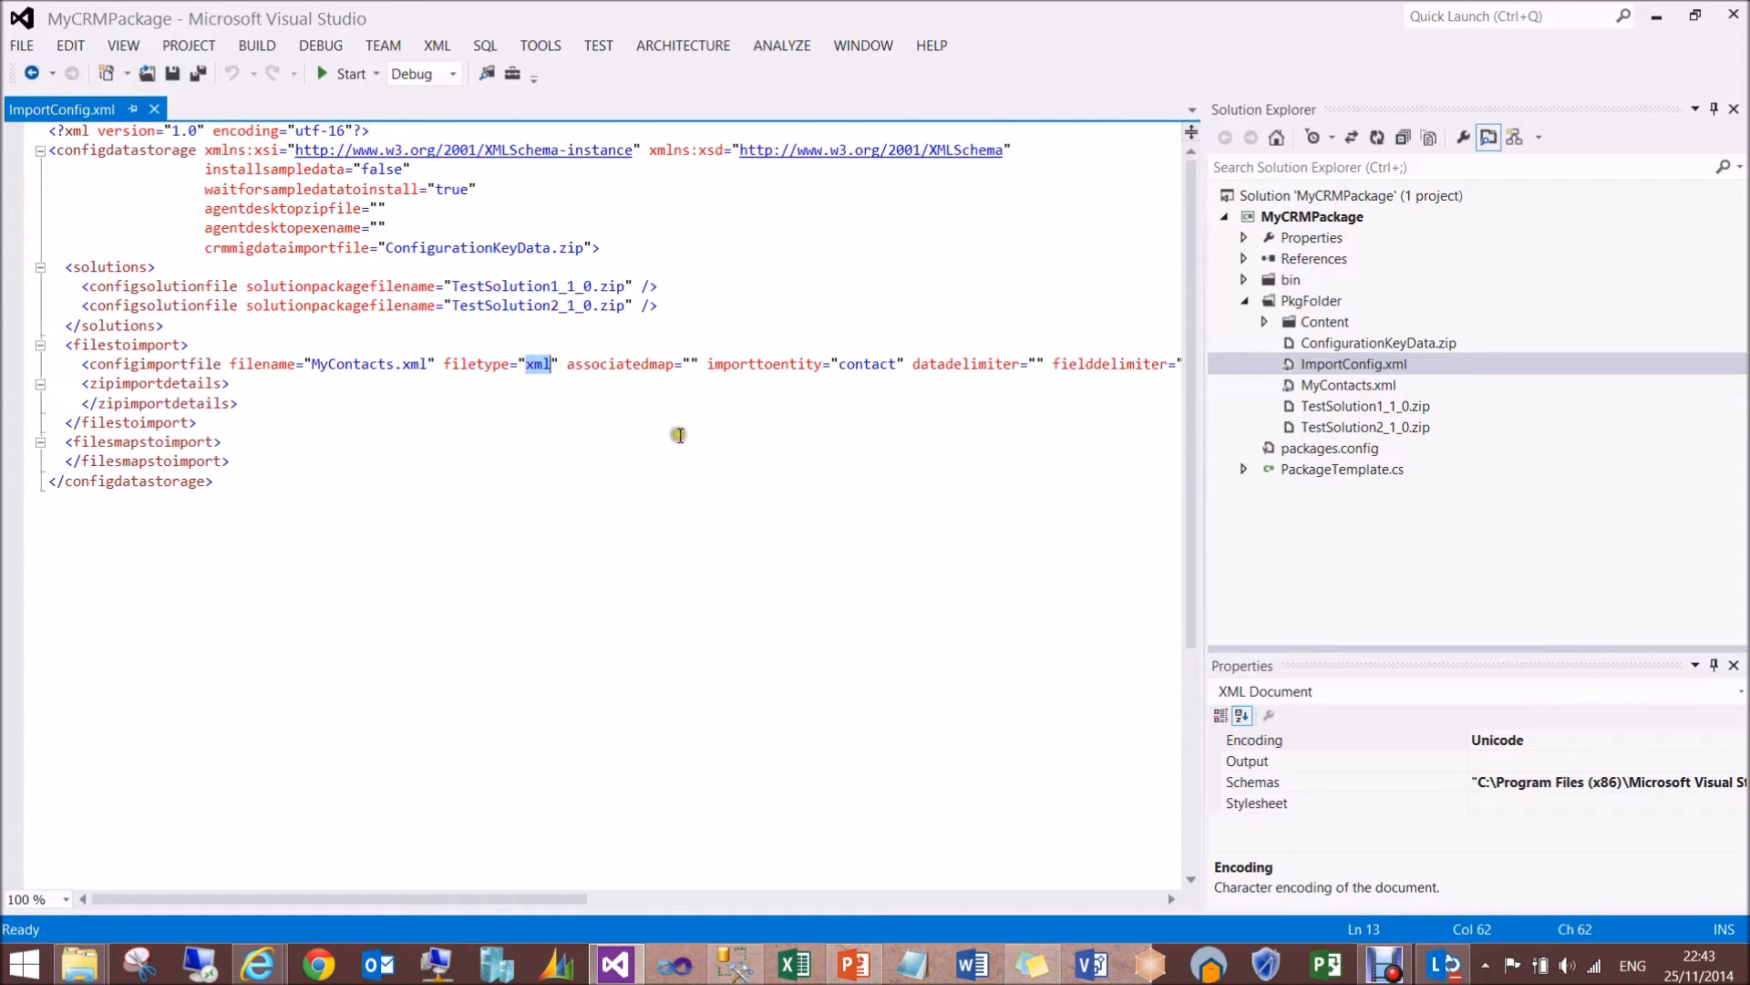
double_click(644, 363)
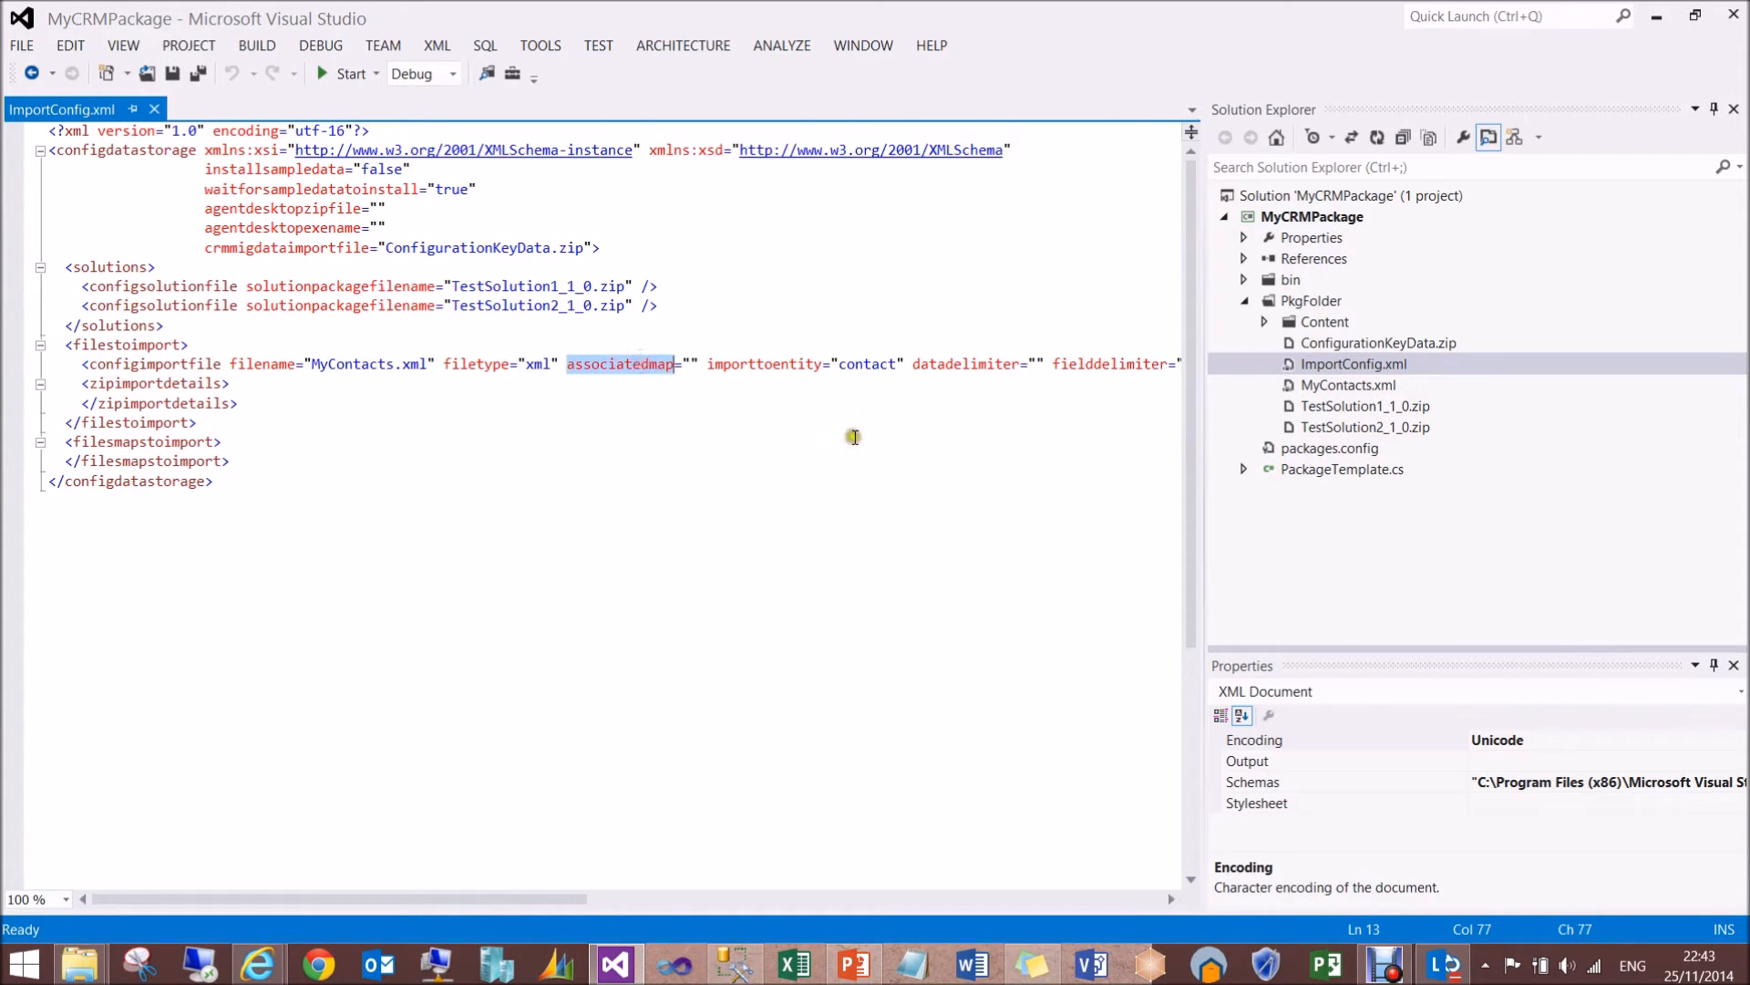
double_click(864, 364)
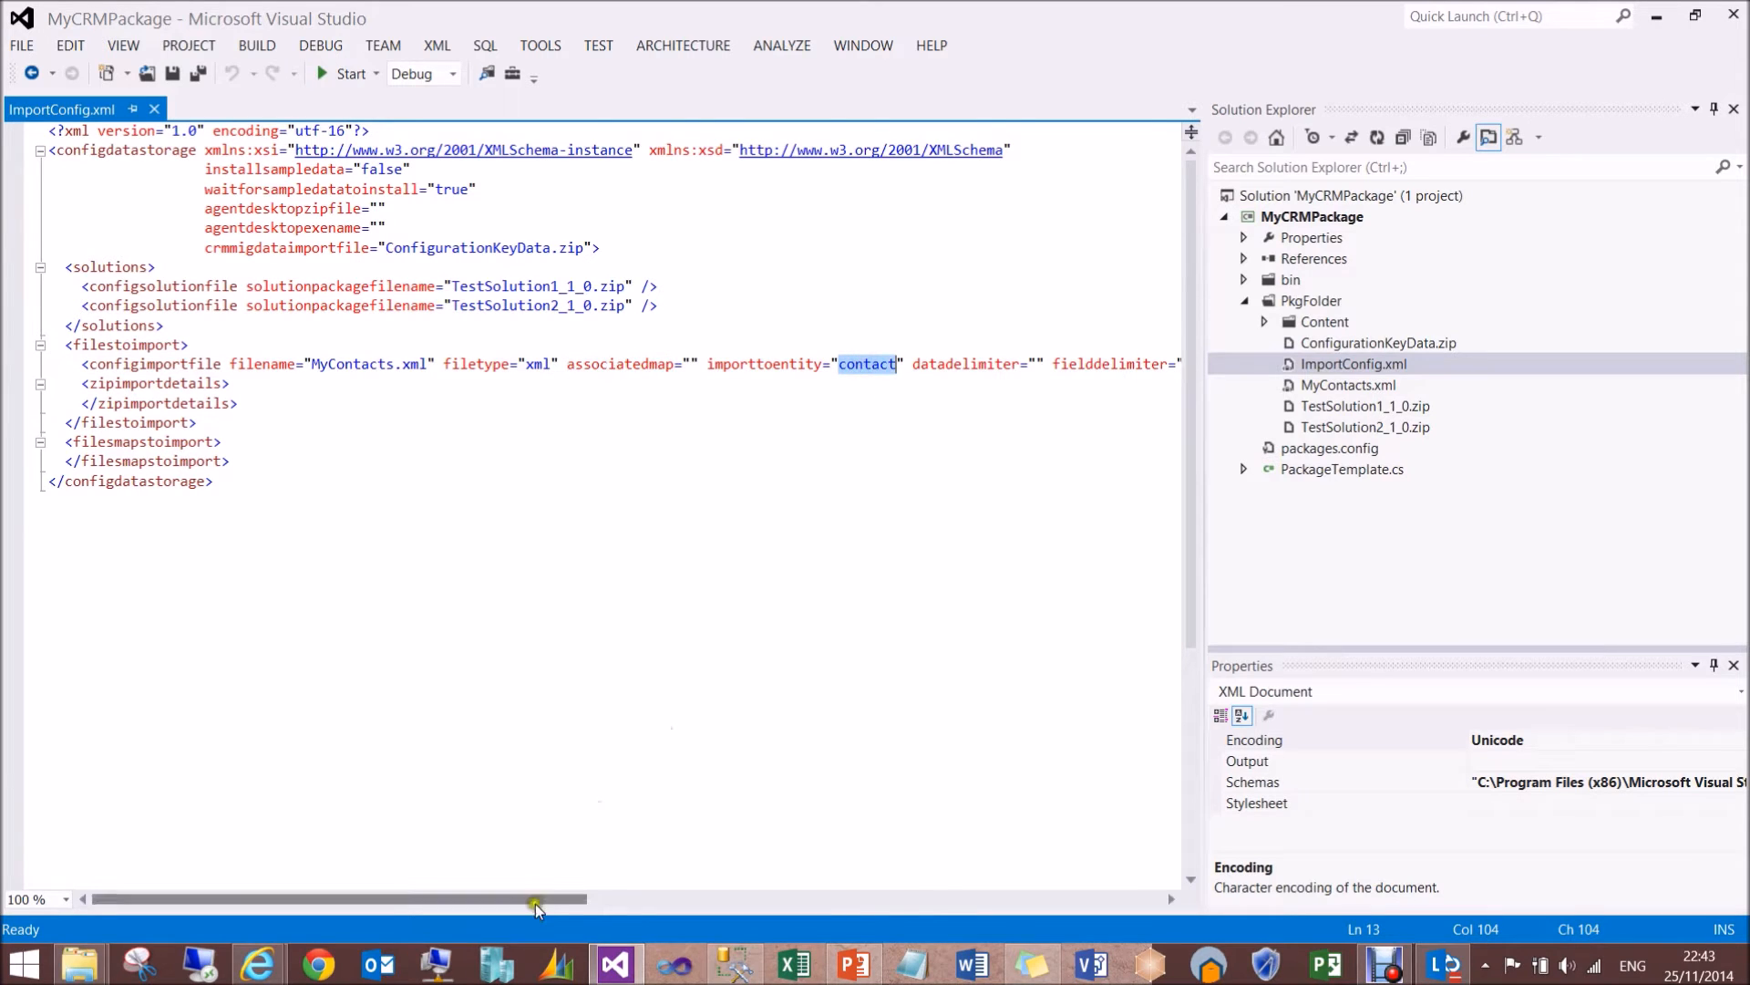
left_click_drag(531, 910, 807, 917)
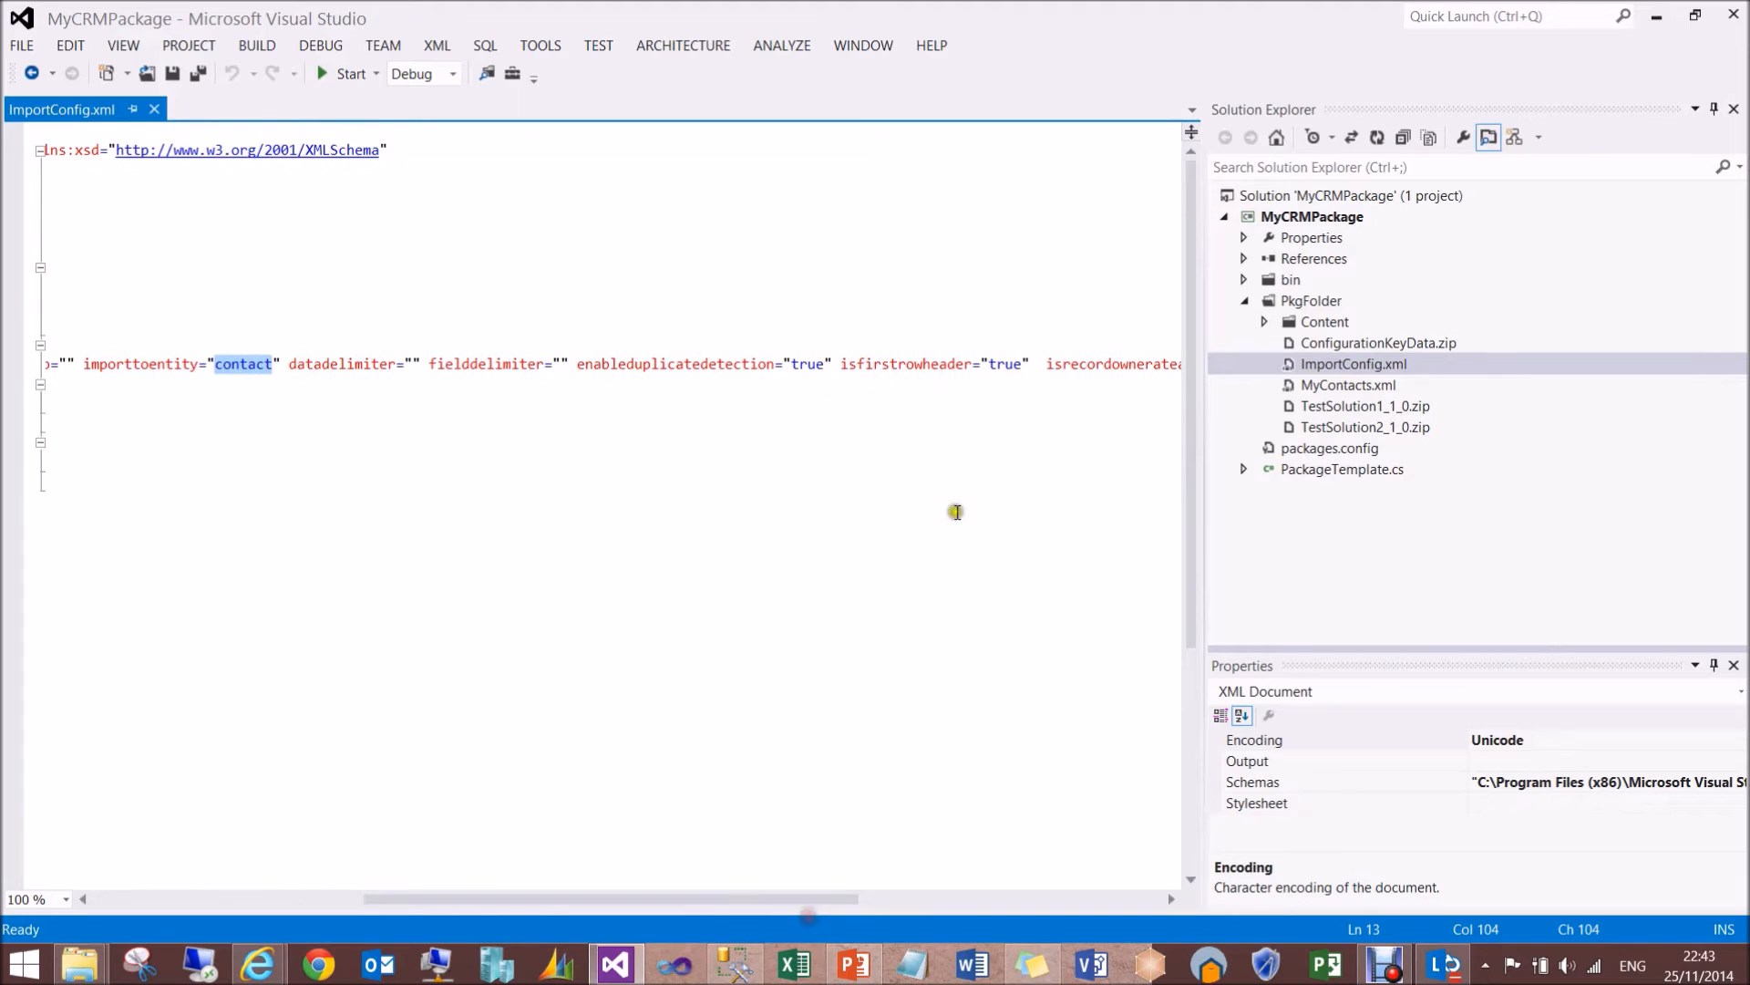
double_click(815, 364)
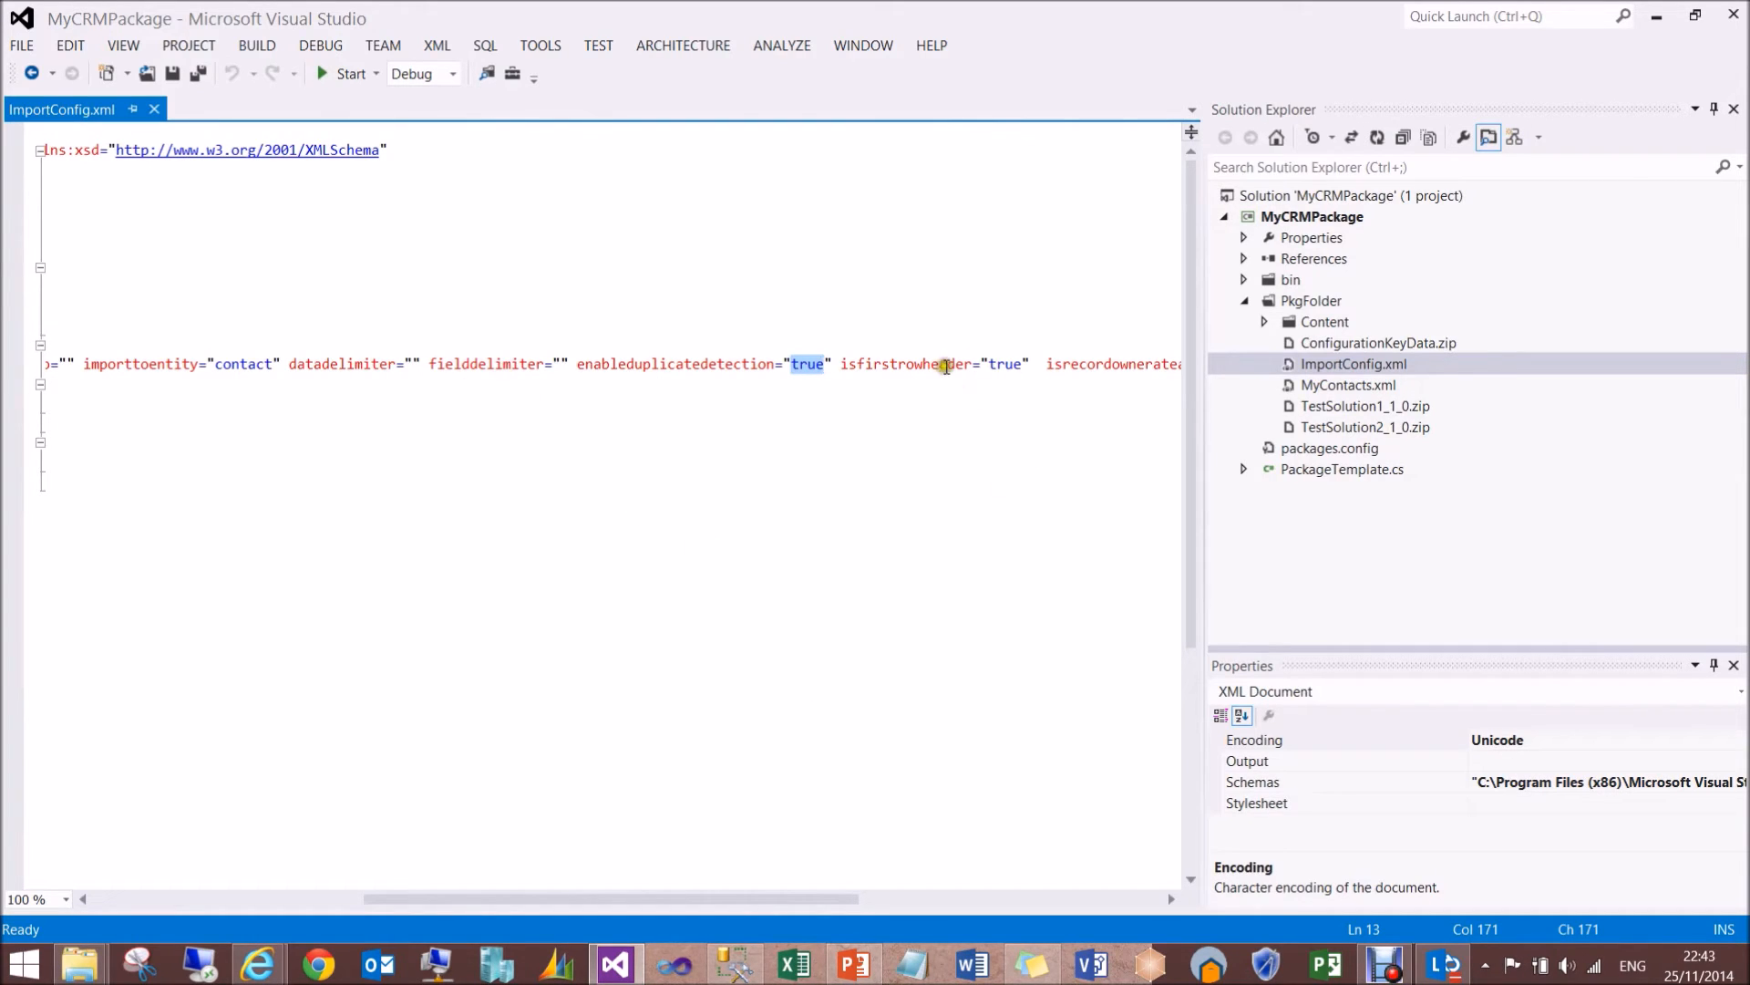
left_click_drag(682, 900, 848, 906)
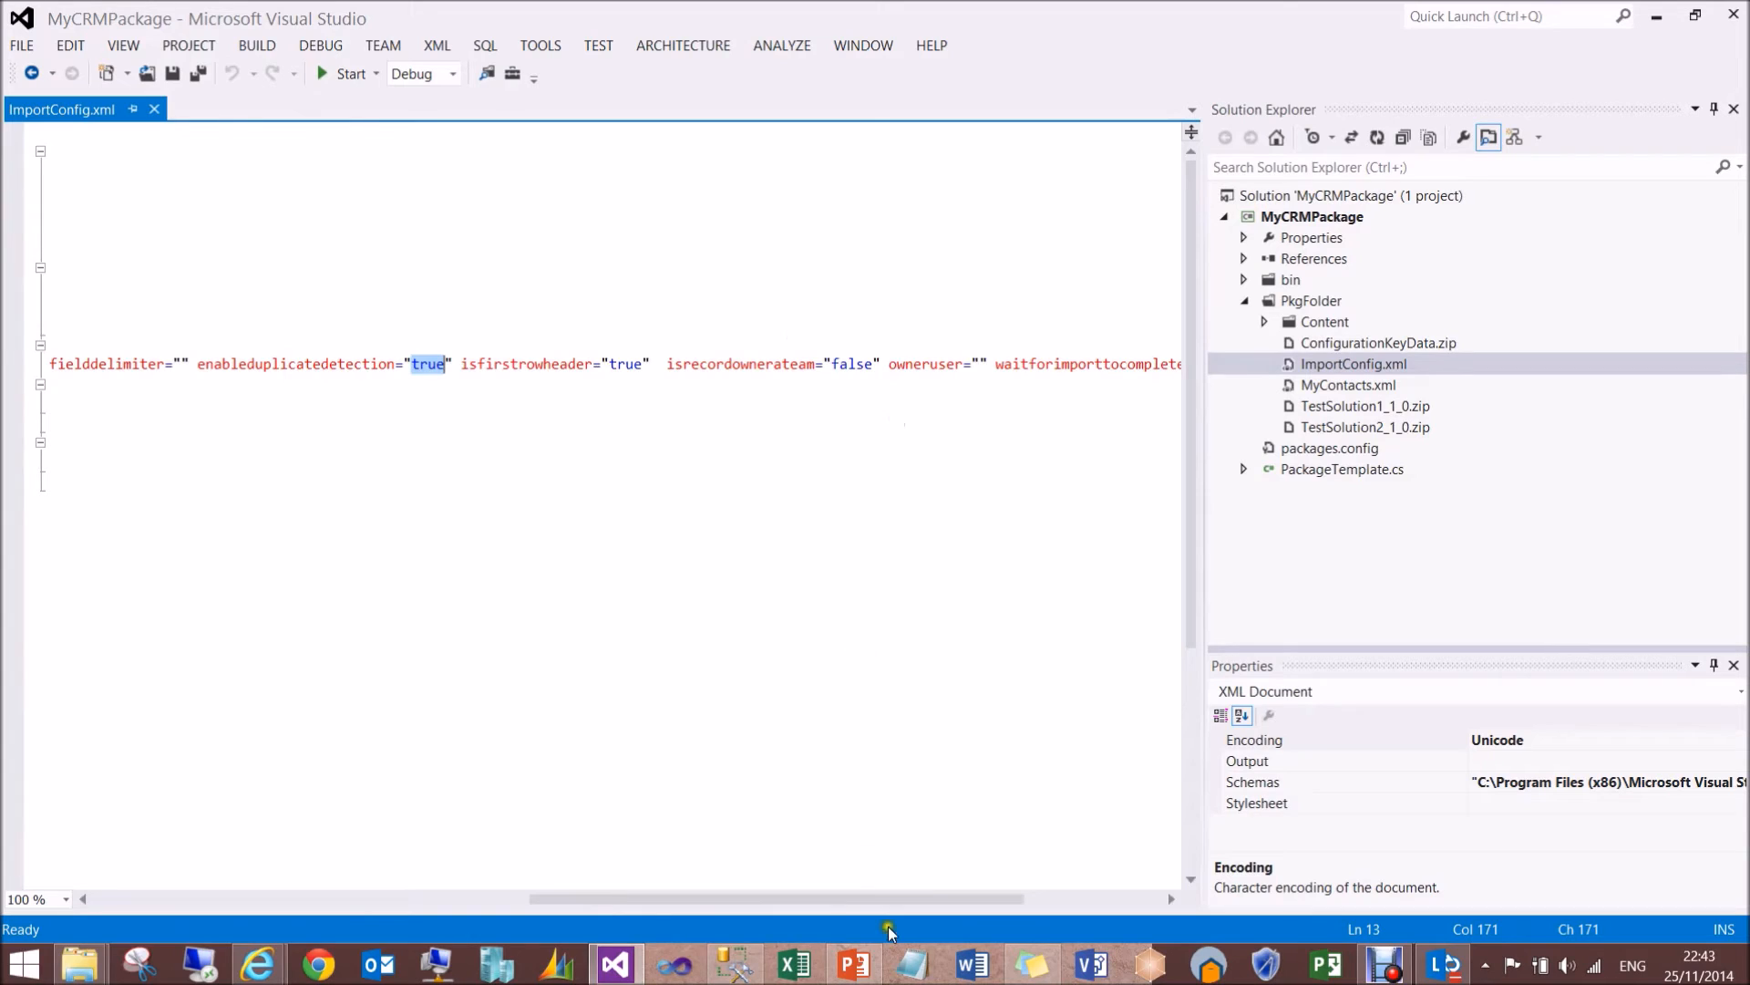
left_click_drag(882, 895, 952, 897)
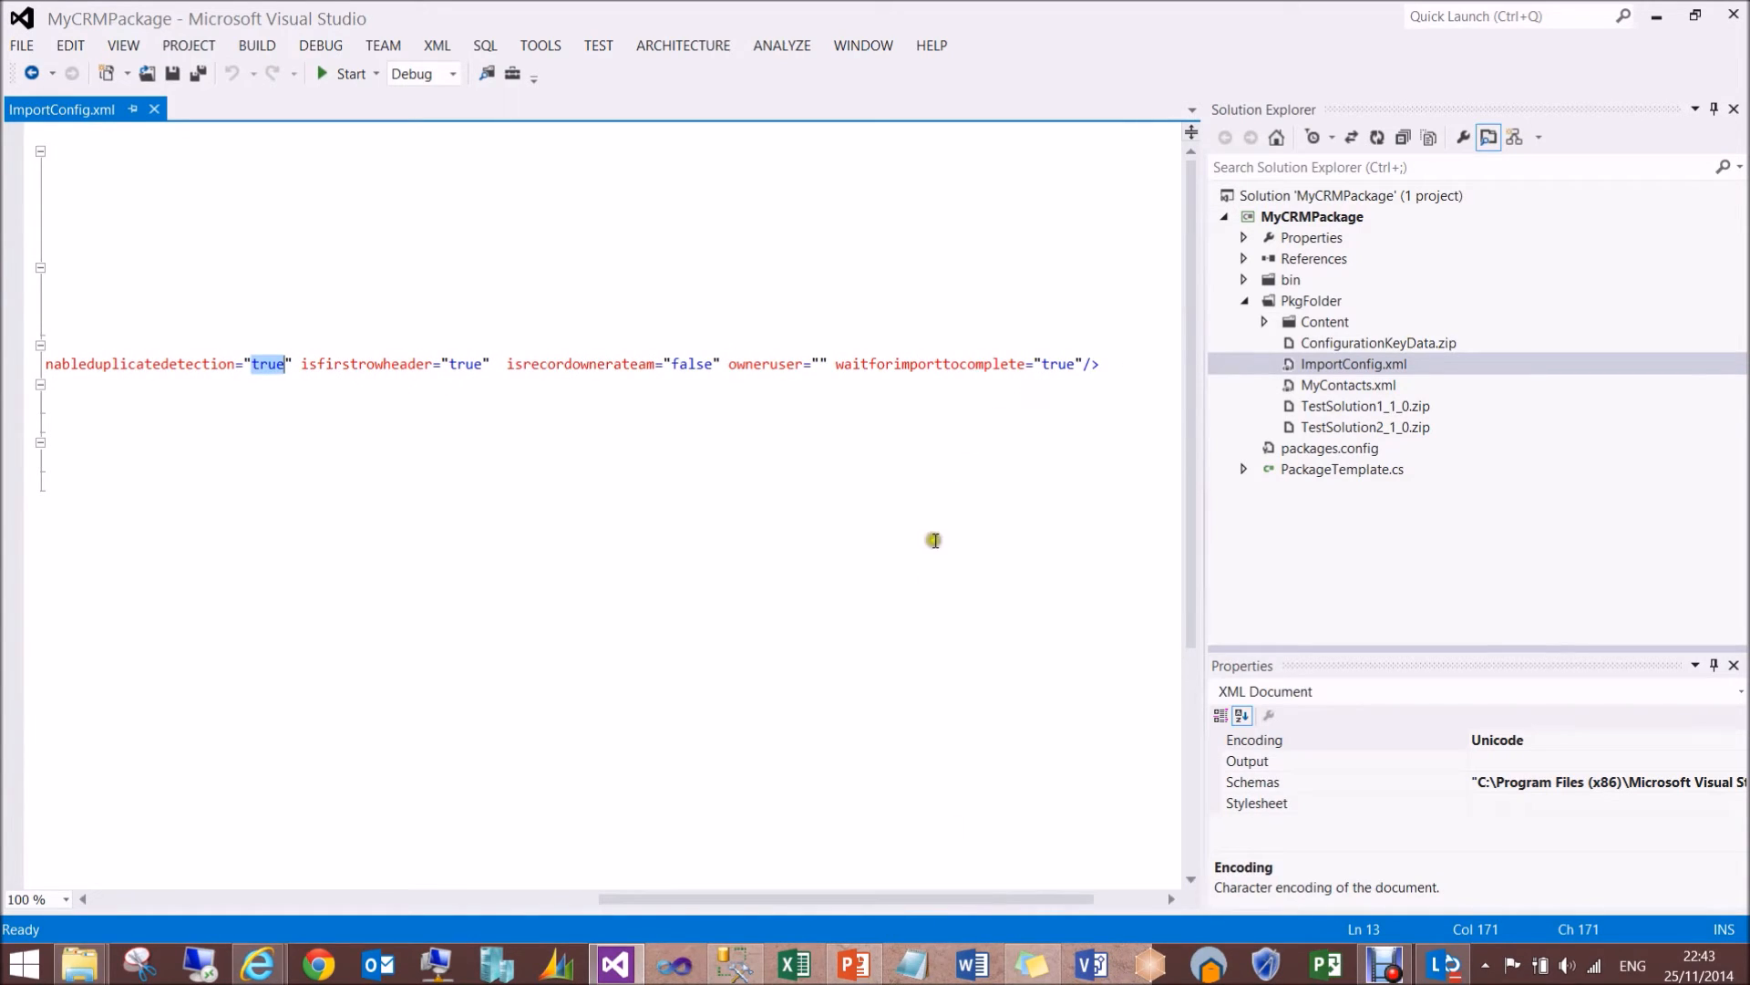
left_click_drag(671, 896, 109, 825)
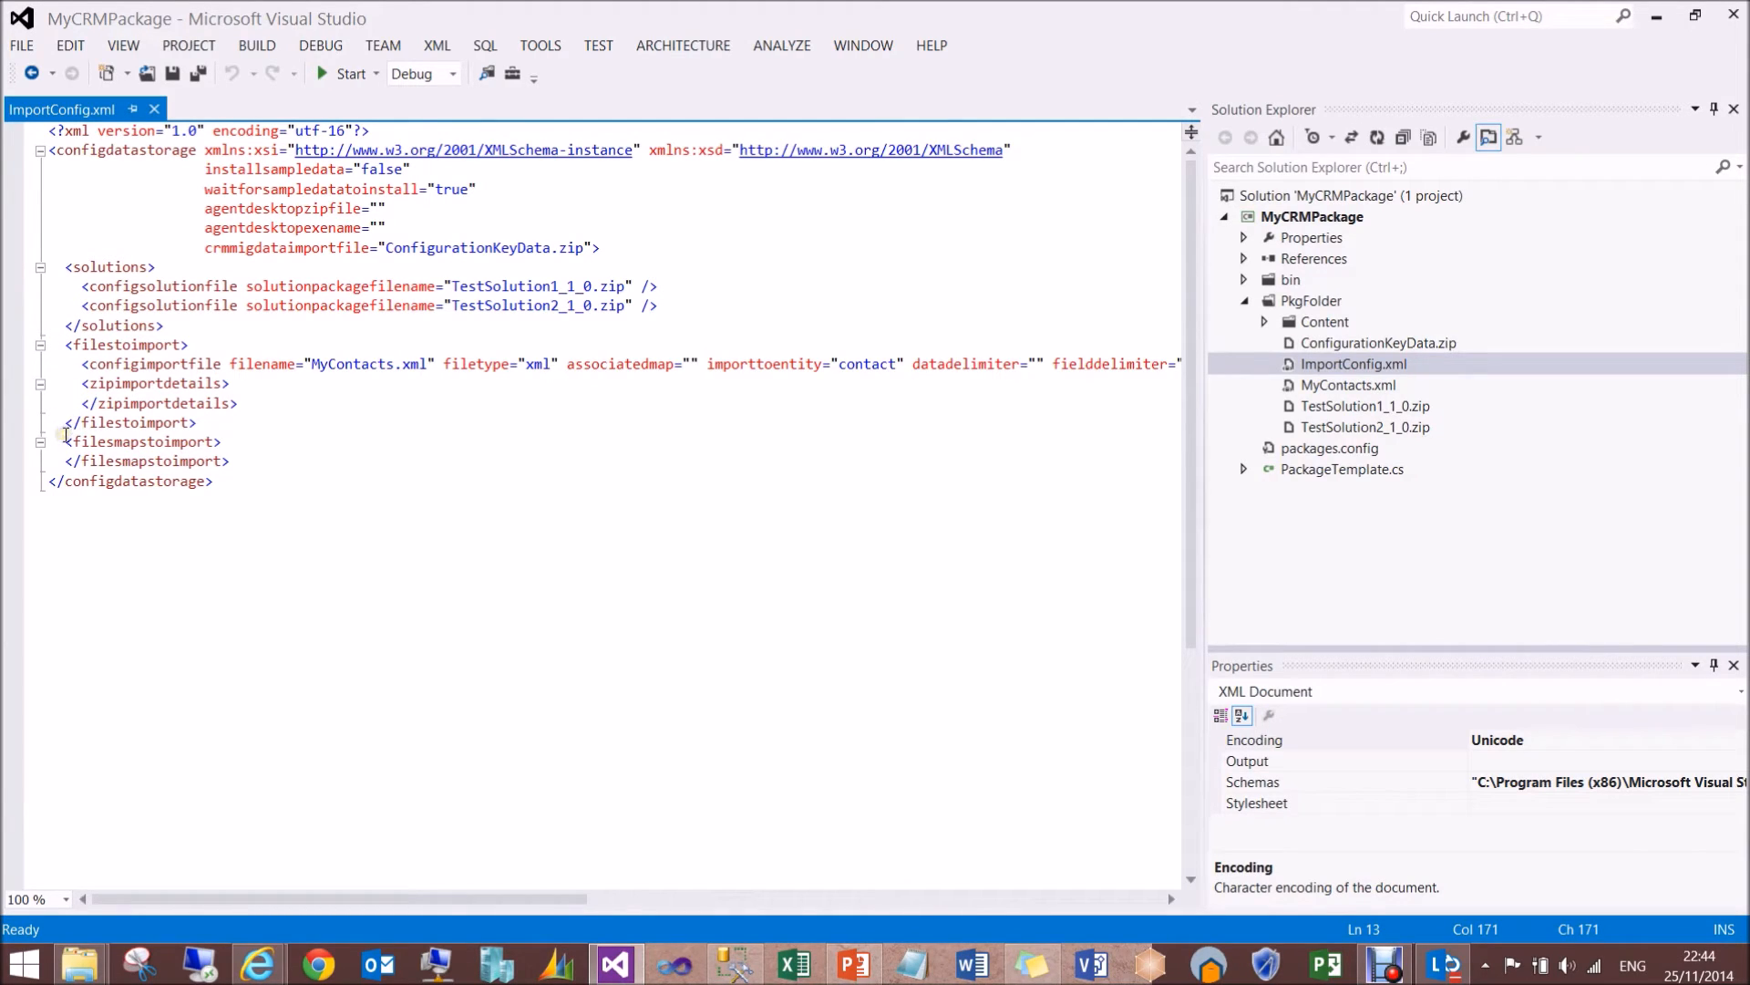
- Examine the filesmapstoimport section and the TestSolution1_1_0 and MyContacts file names in ImportConfig.xml
left_click_drag(64, 442, 239, 461)
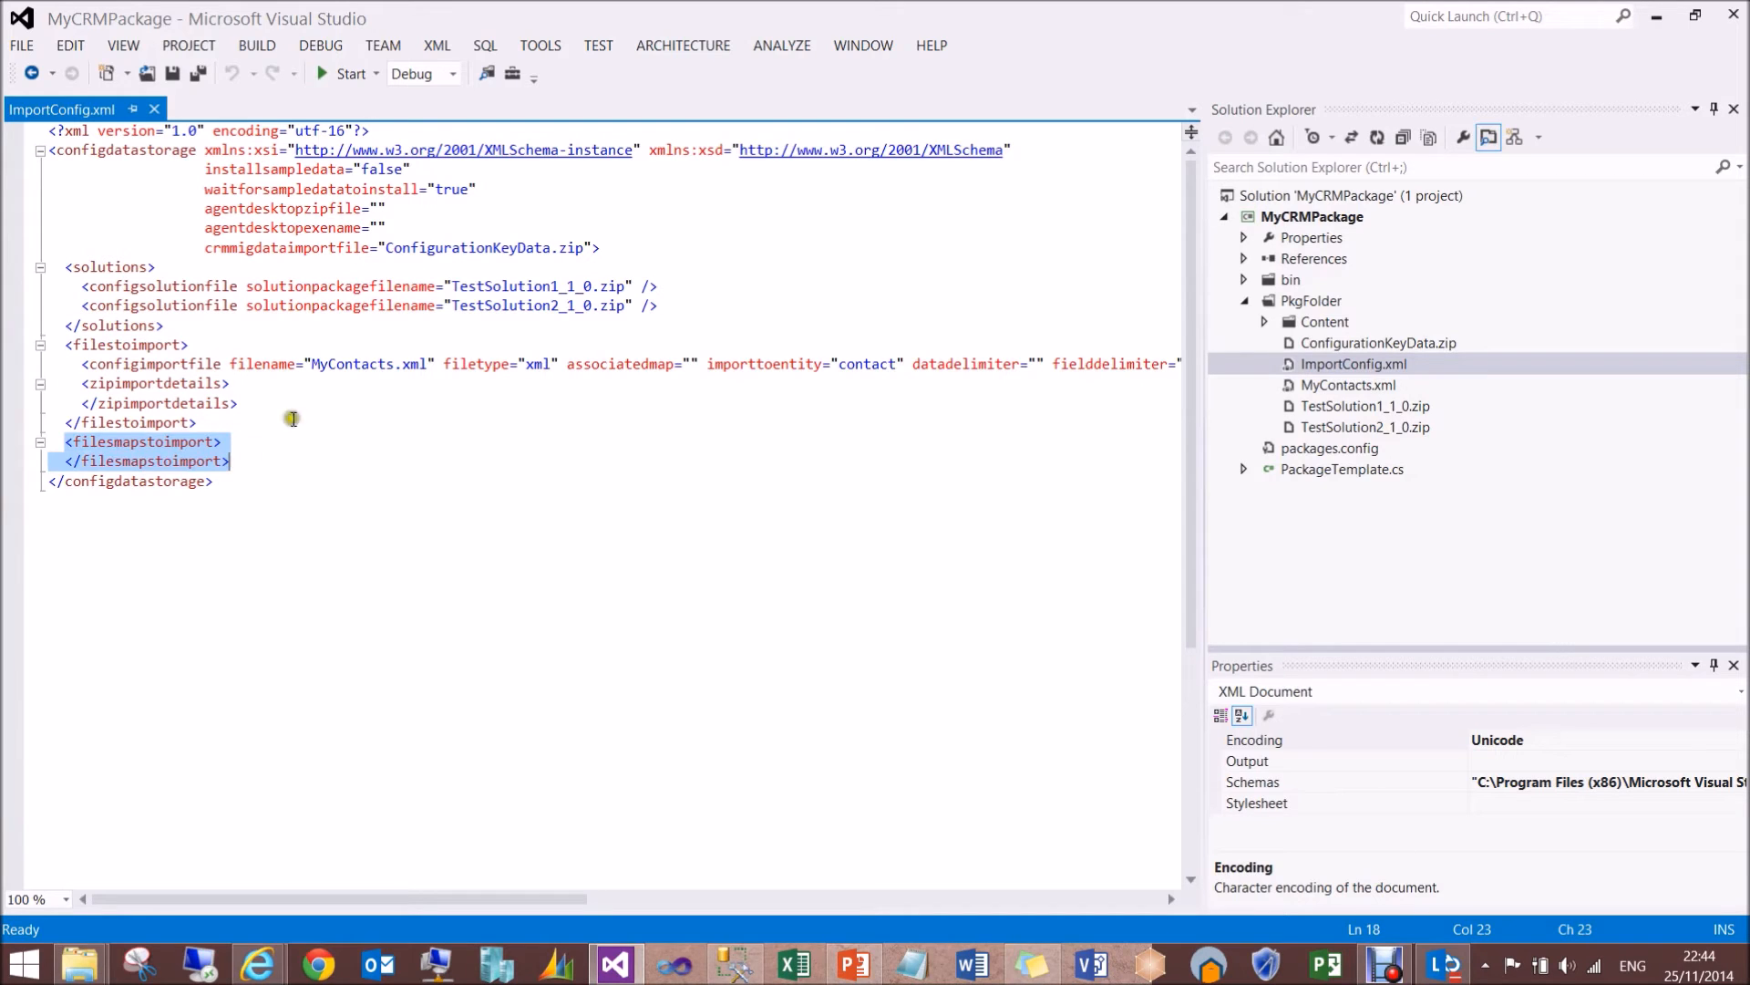
double_click(481, 286)
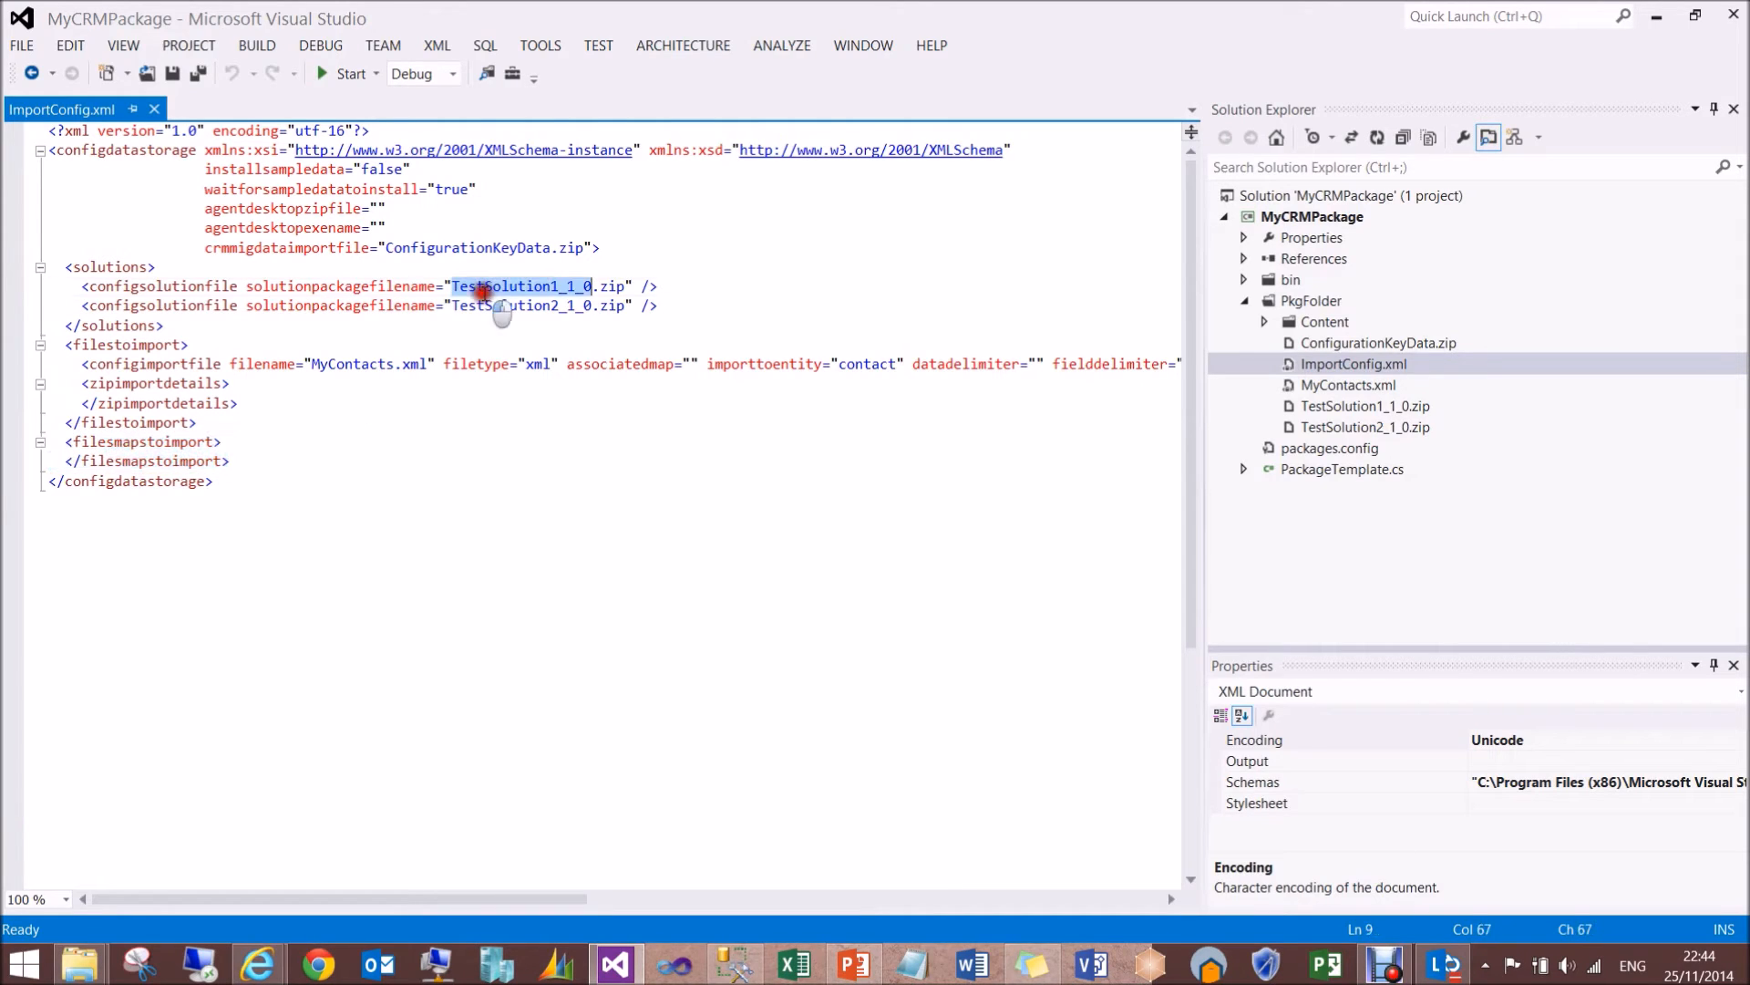
double_click(358, 363)
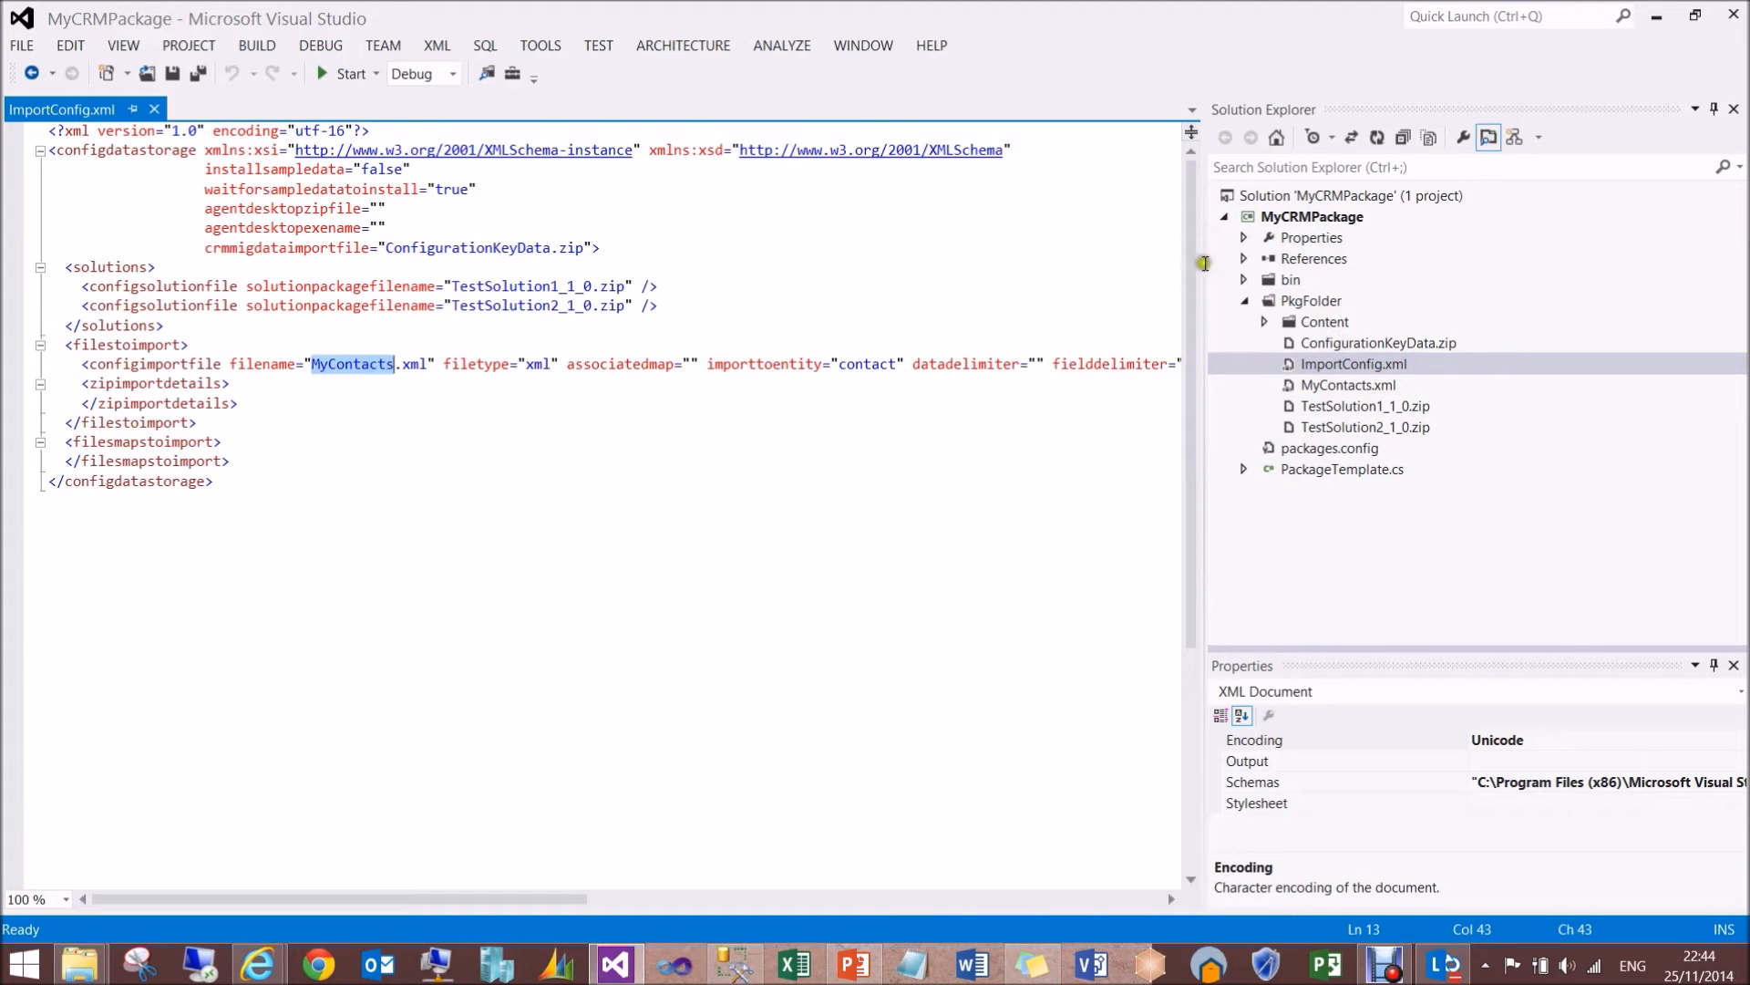
- Examine the crmmigdataimportfile attribute that references ConfigurationKeyData.zip and close ImportConfig.xml
double_click(278, 247)
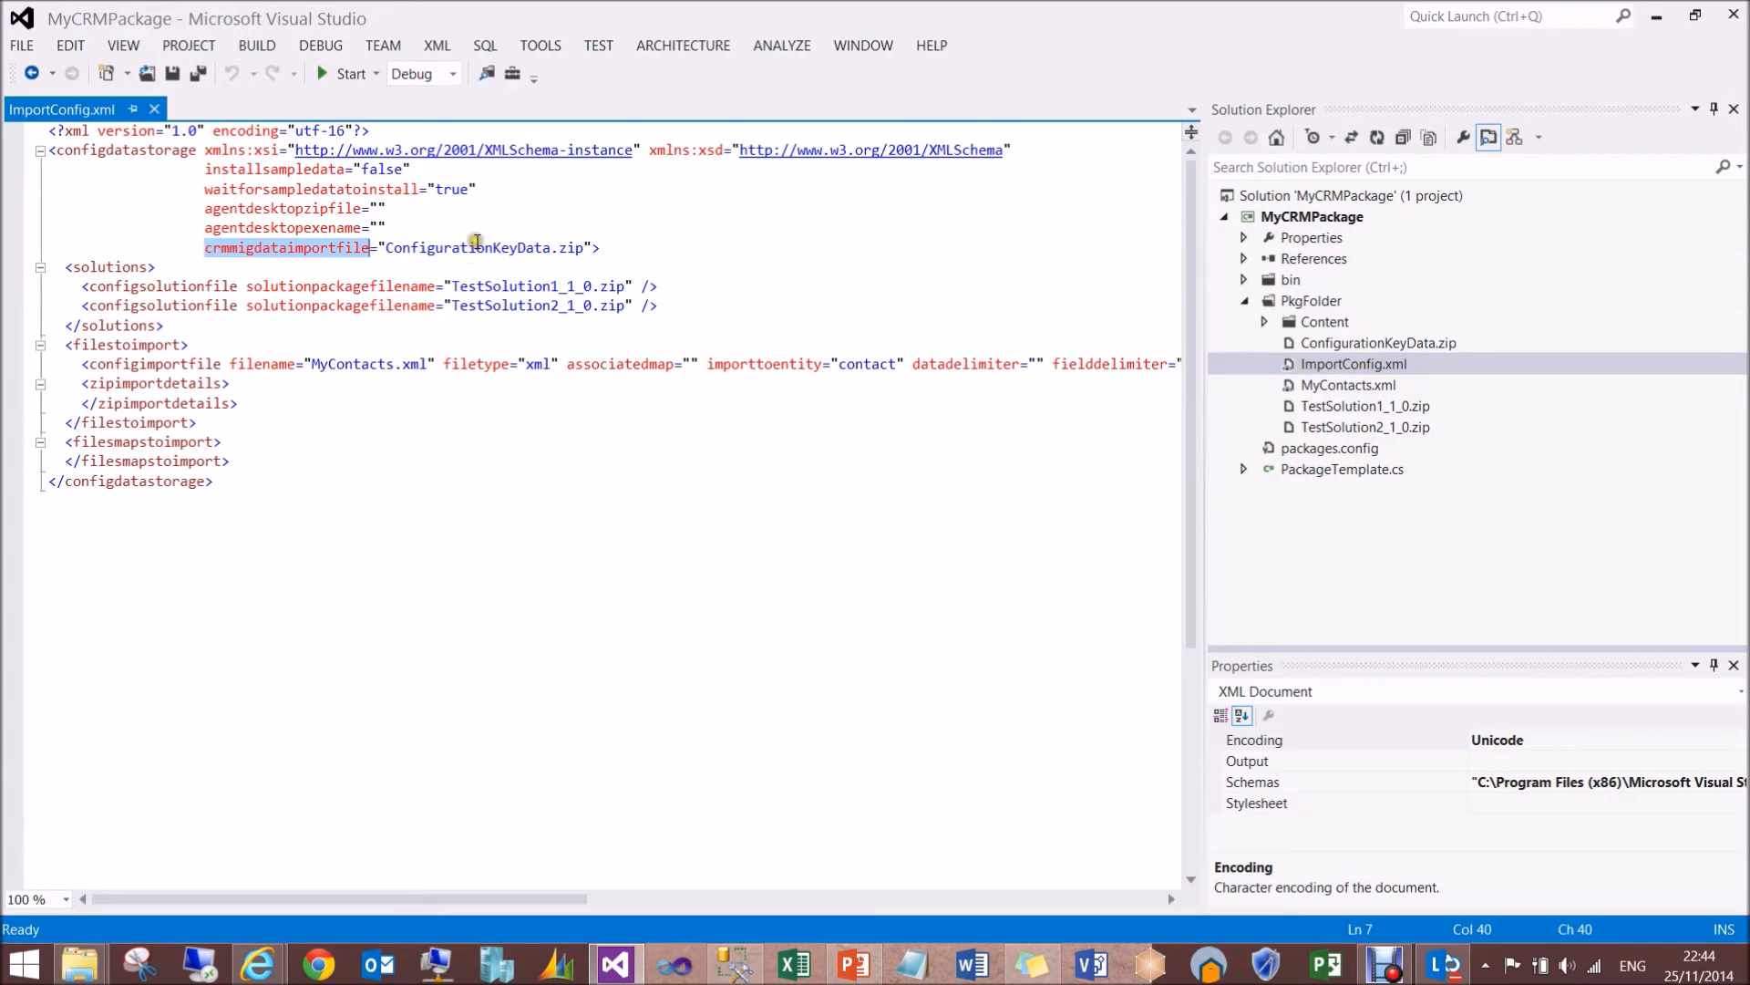
double_click(477, 247)
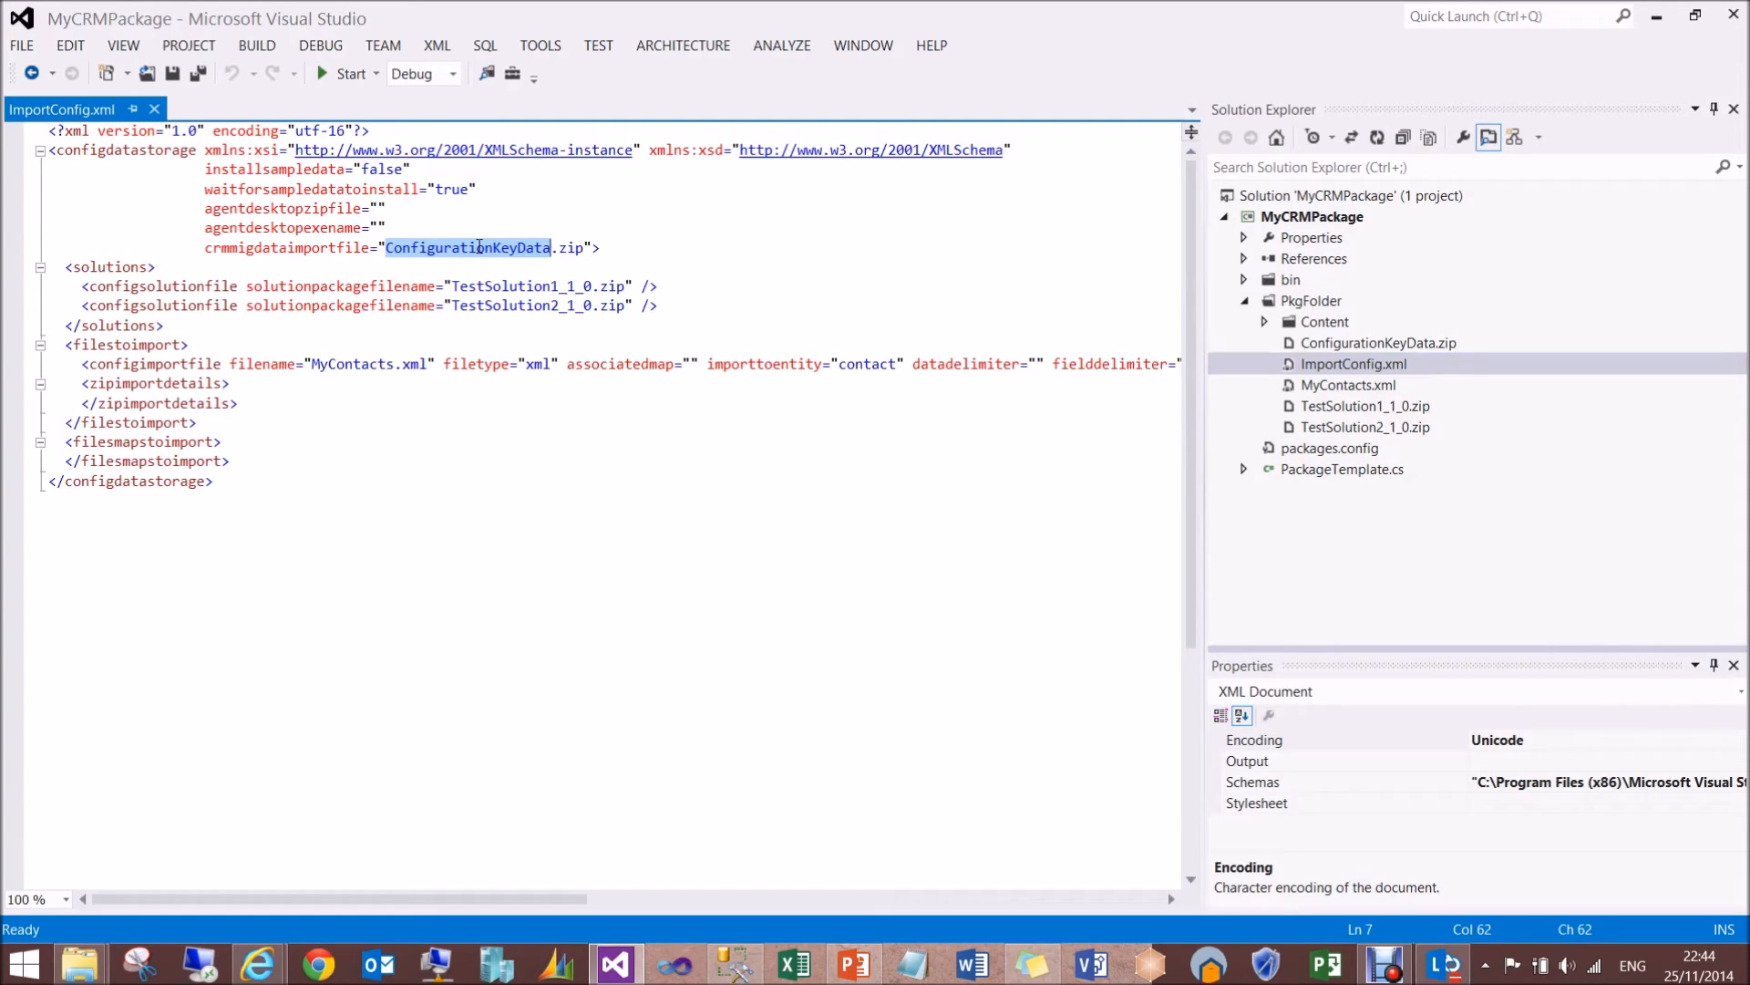
left_click(155, 109)
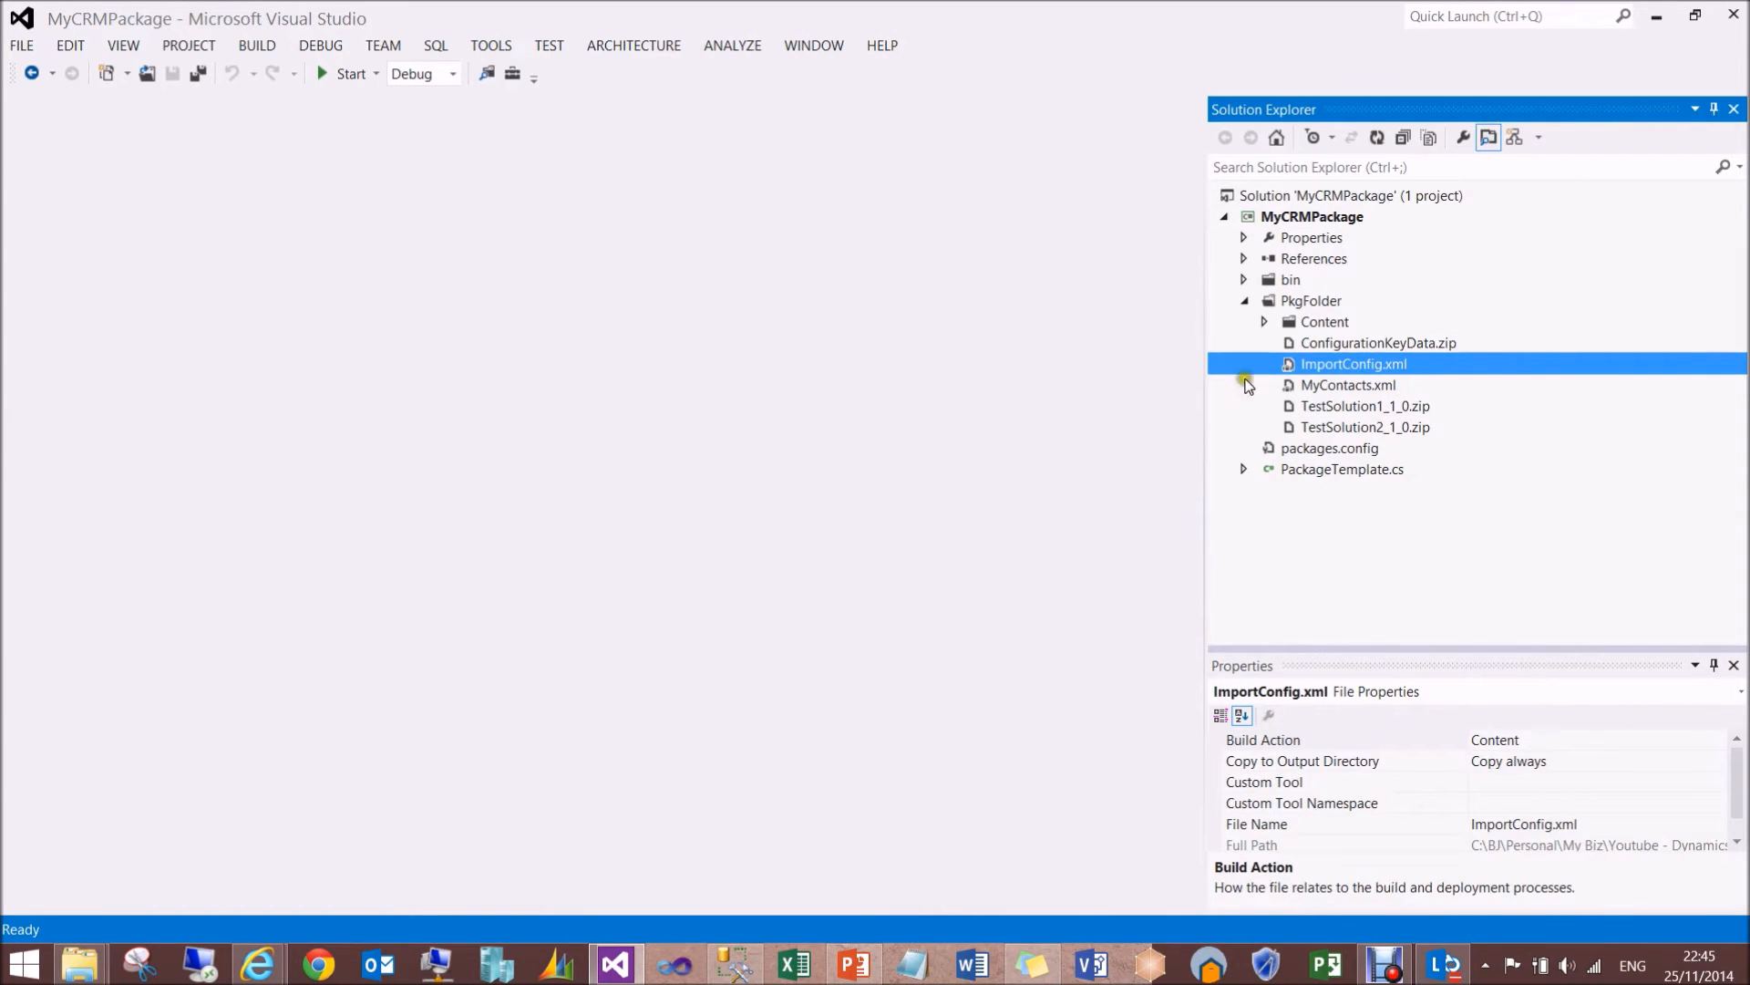
- Expand the Content and en-us folders of PkgFolder down to the HTML folders of EndHtml and WelcomeHtml
left_click(1264, 322)
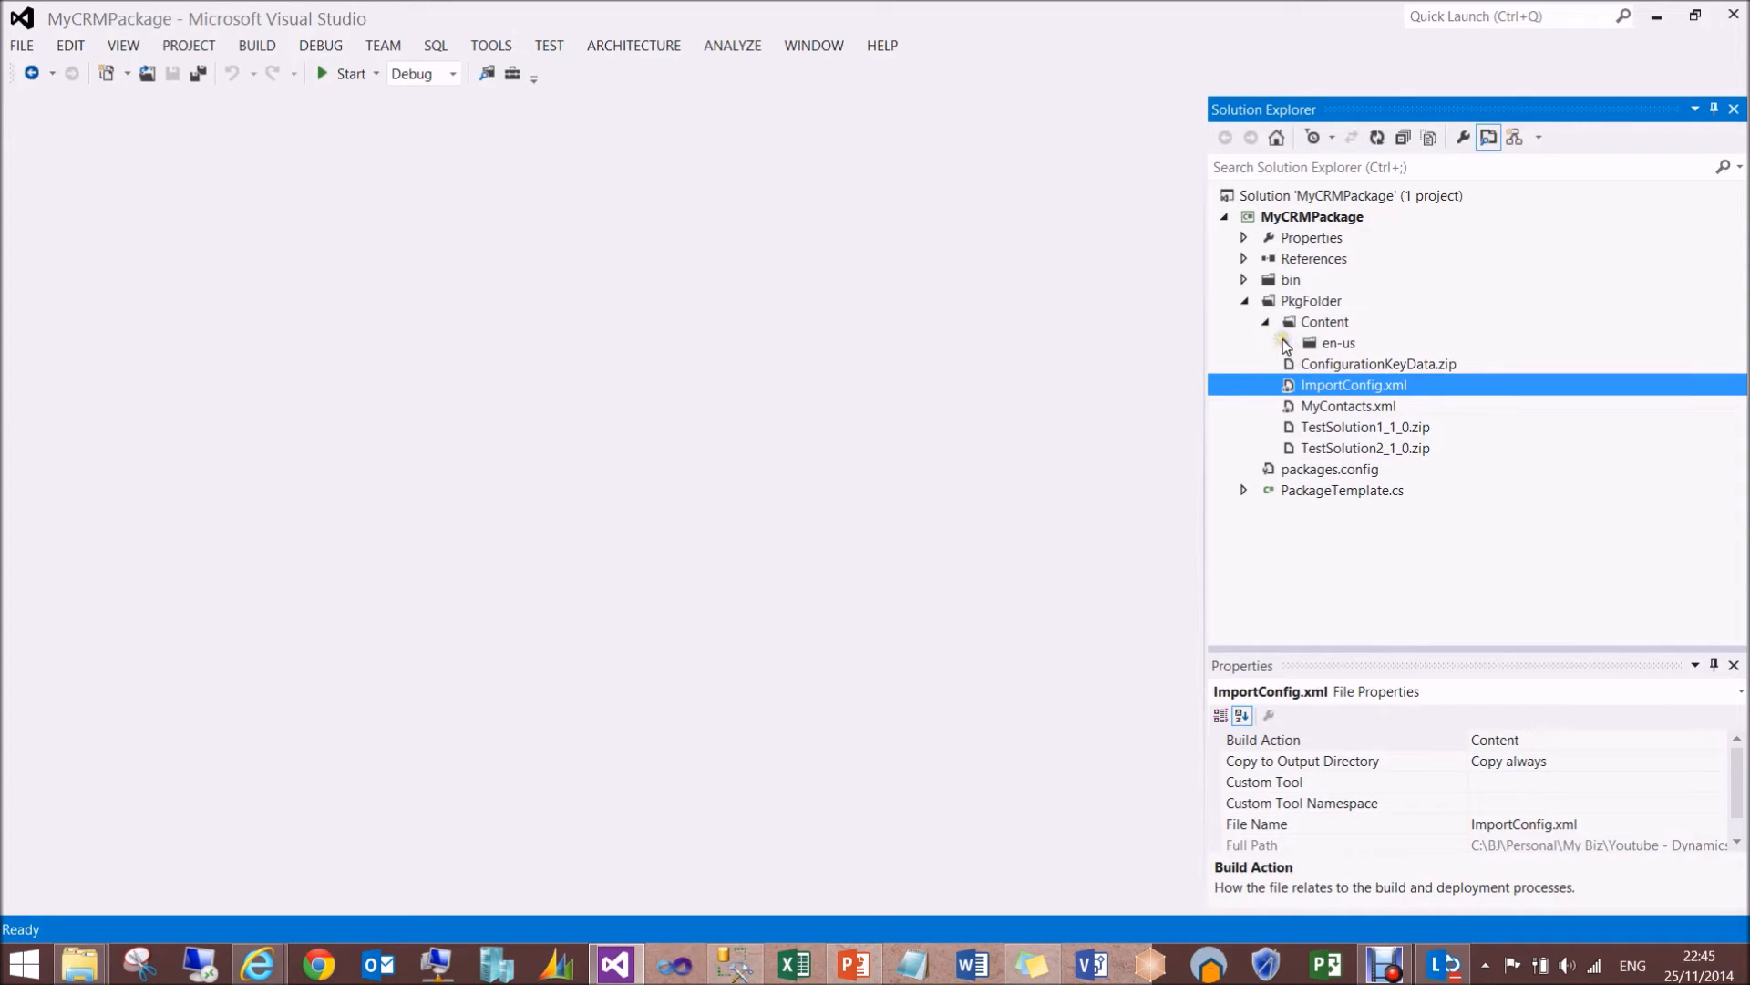
left_click(1283, 342)
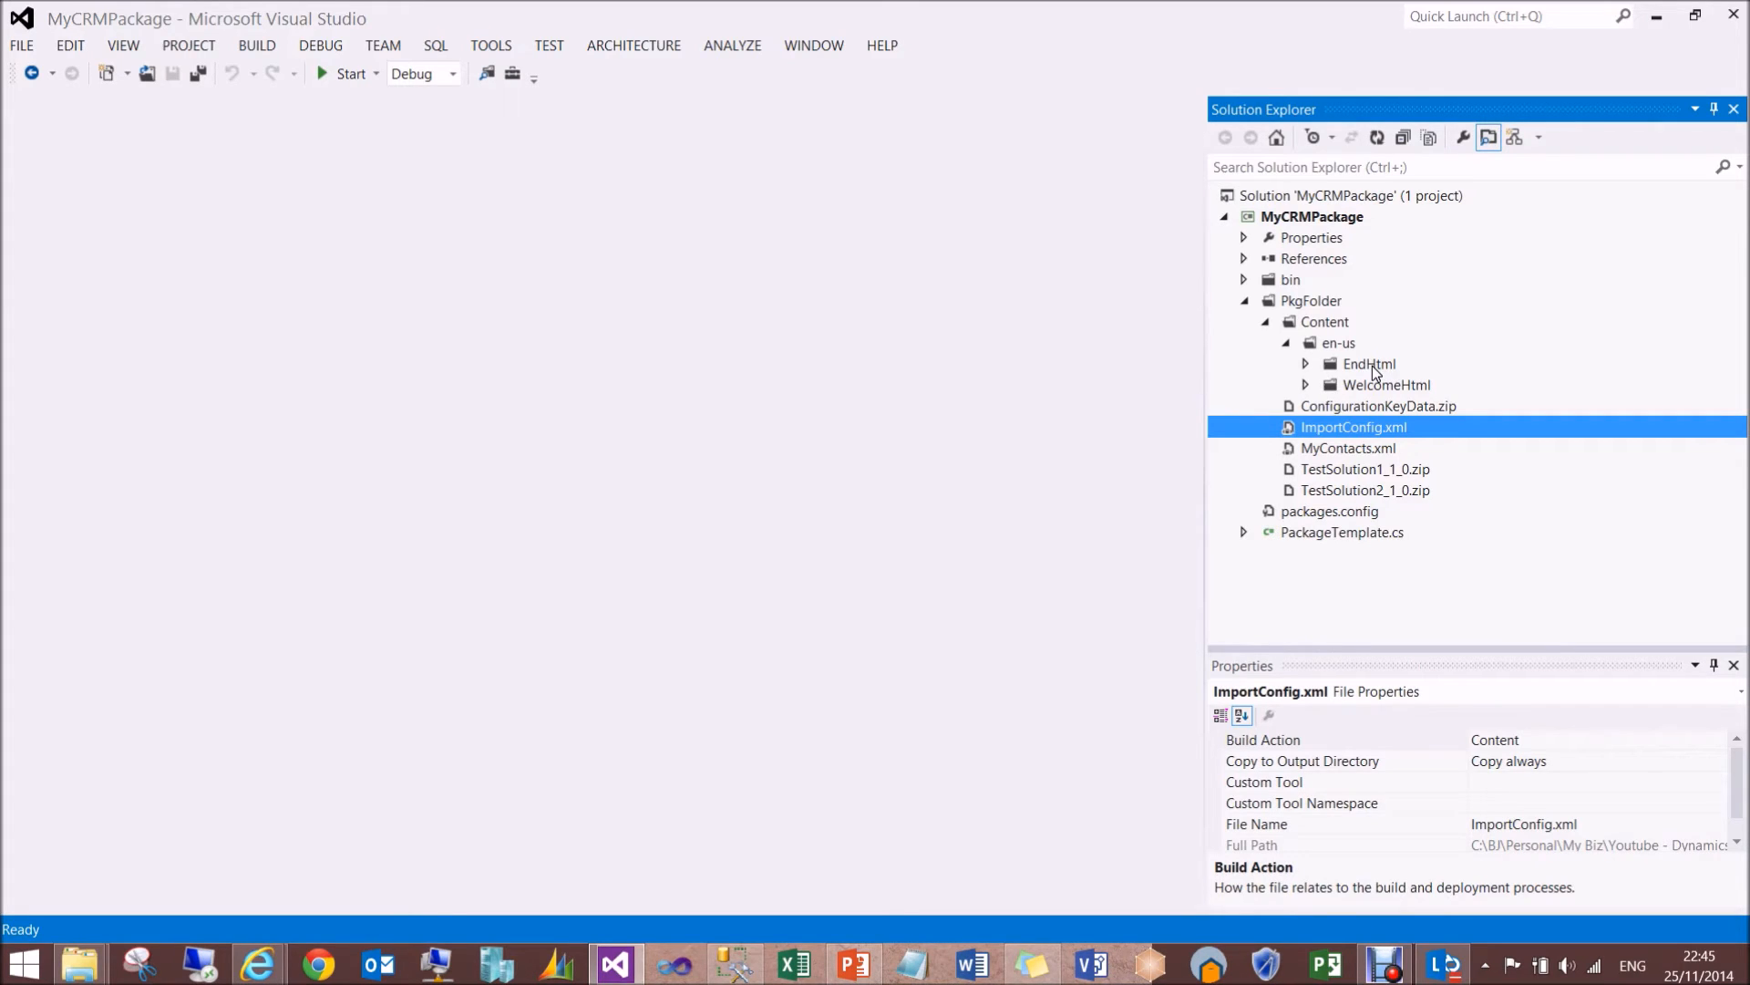
left_click(1306, 365)
left_click(1305, 448)
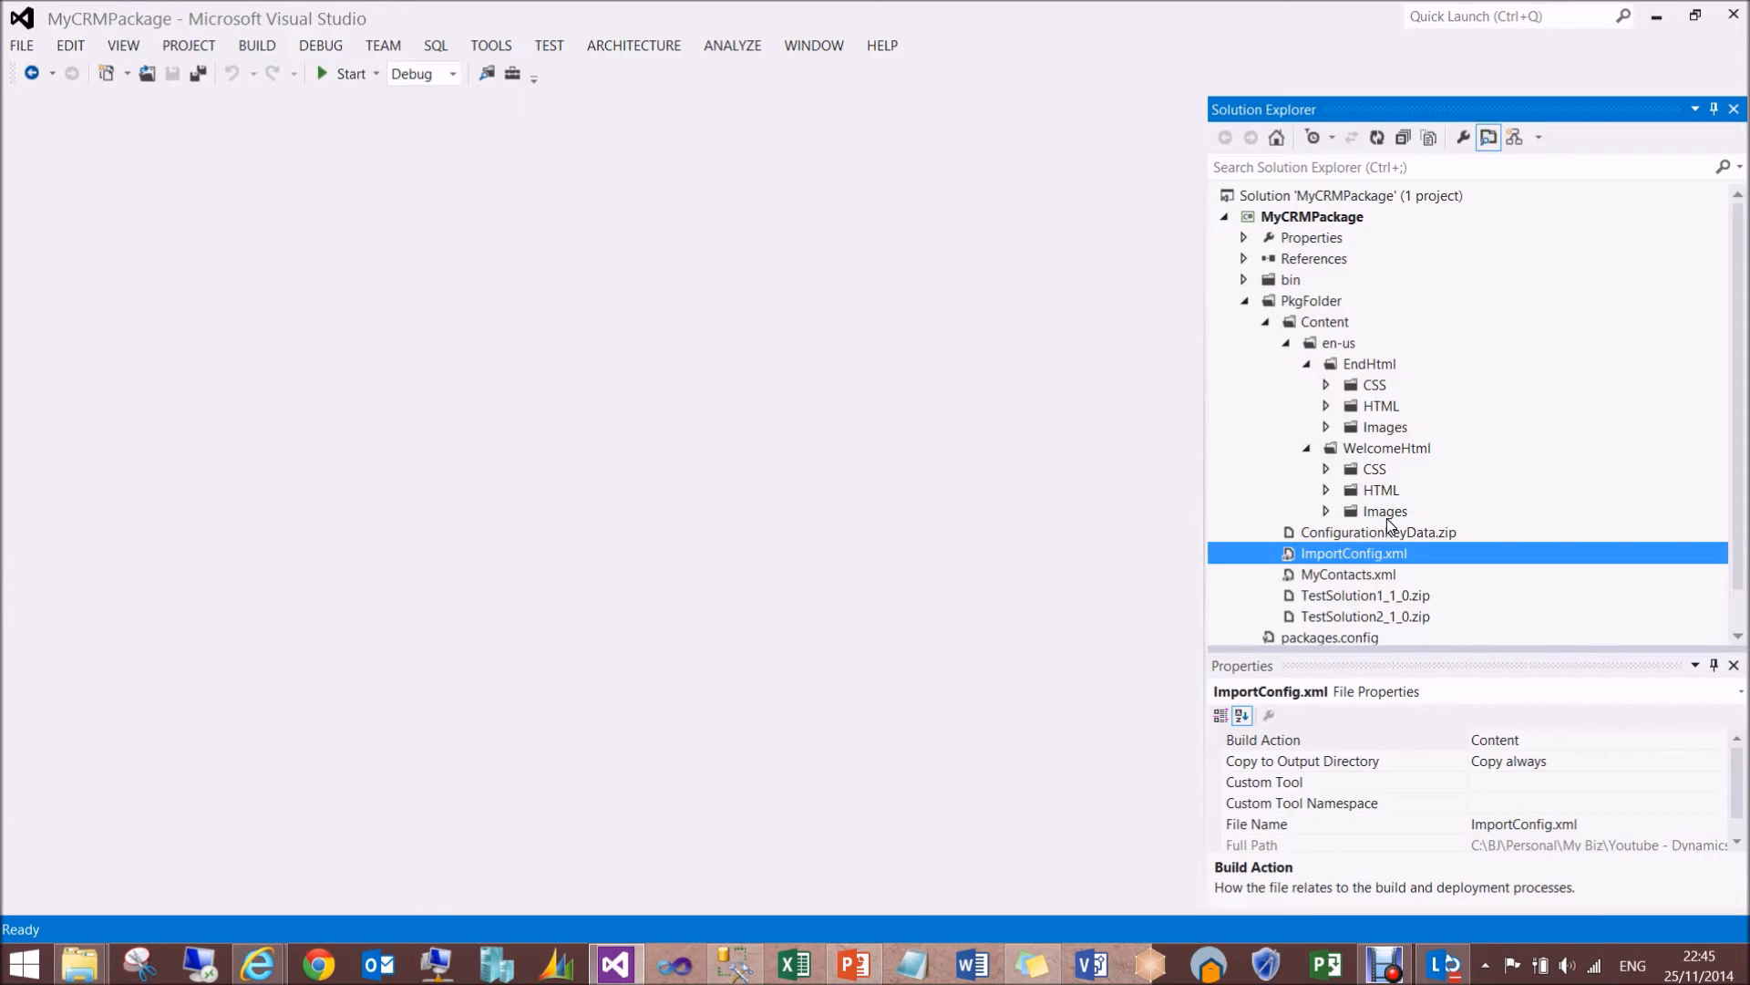
left_click(1327, 405)
left_click(1327, 512)
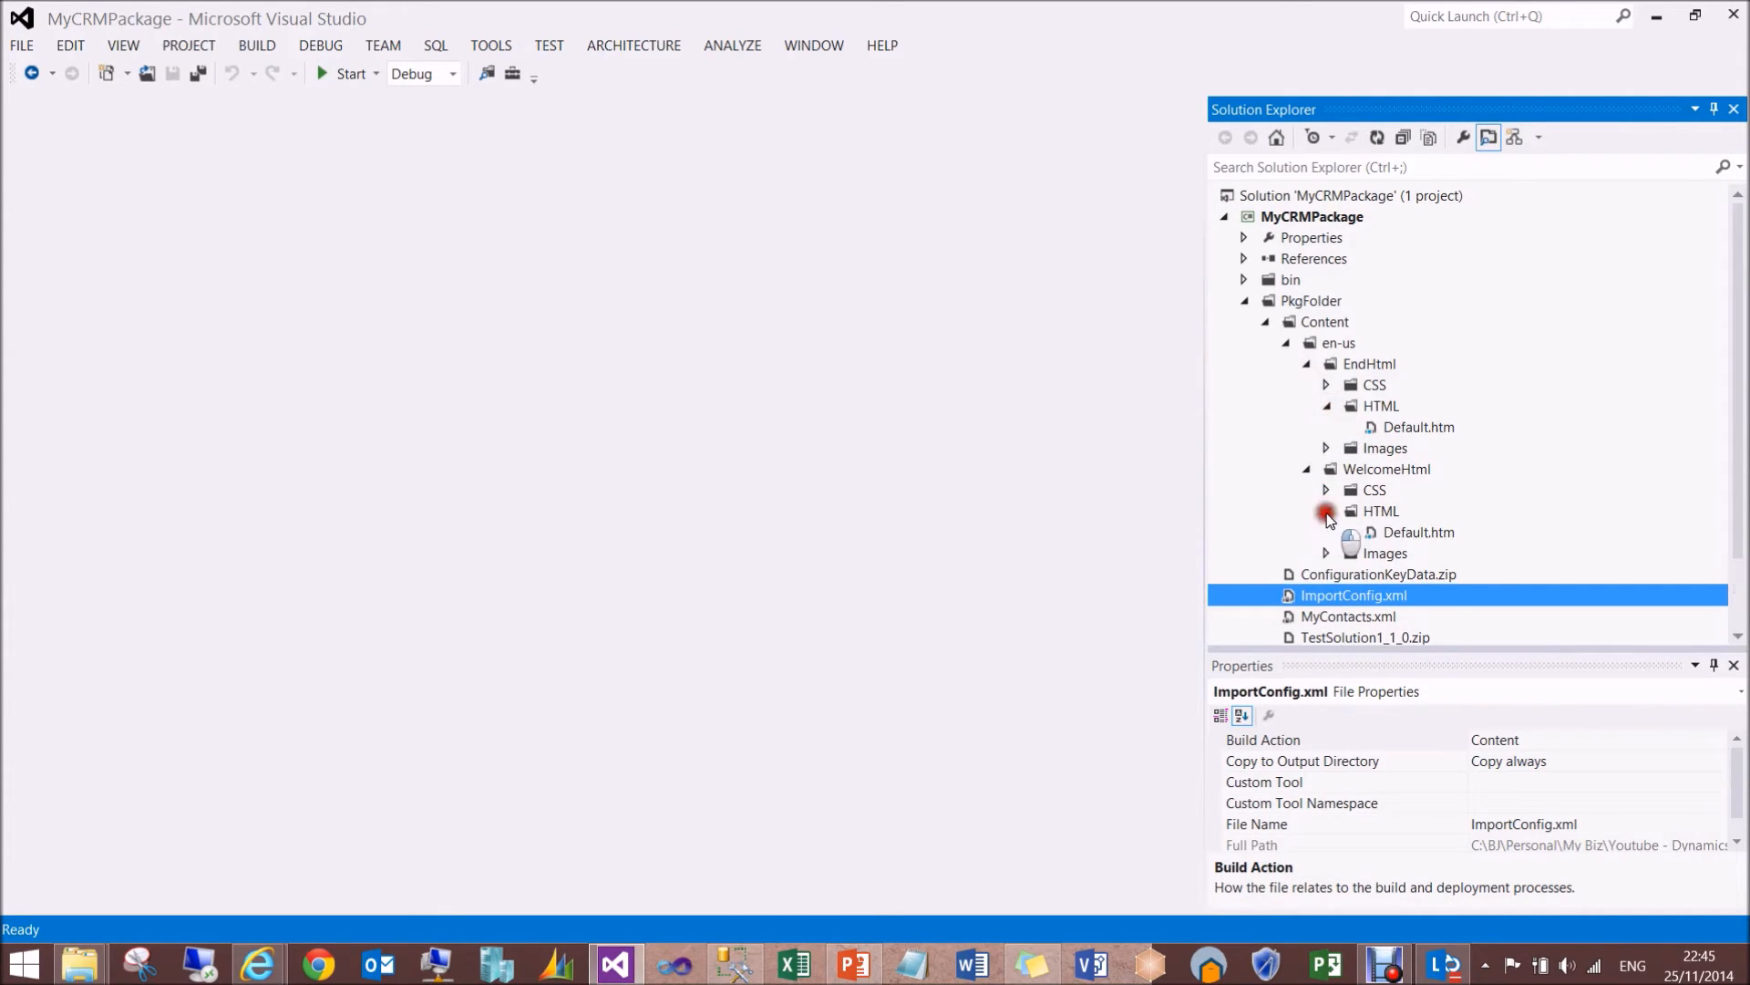
- Open the Default.htm pages of WelcomeHtml and EndHtml and show each of them in Design view
double_click(1400, 534)
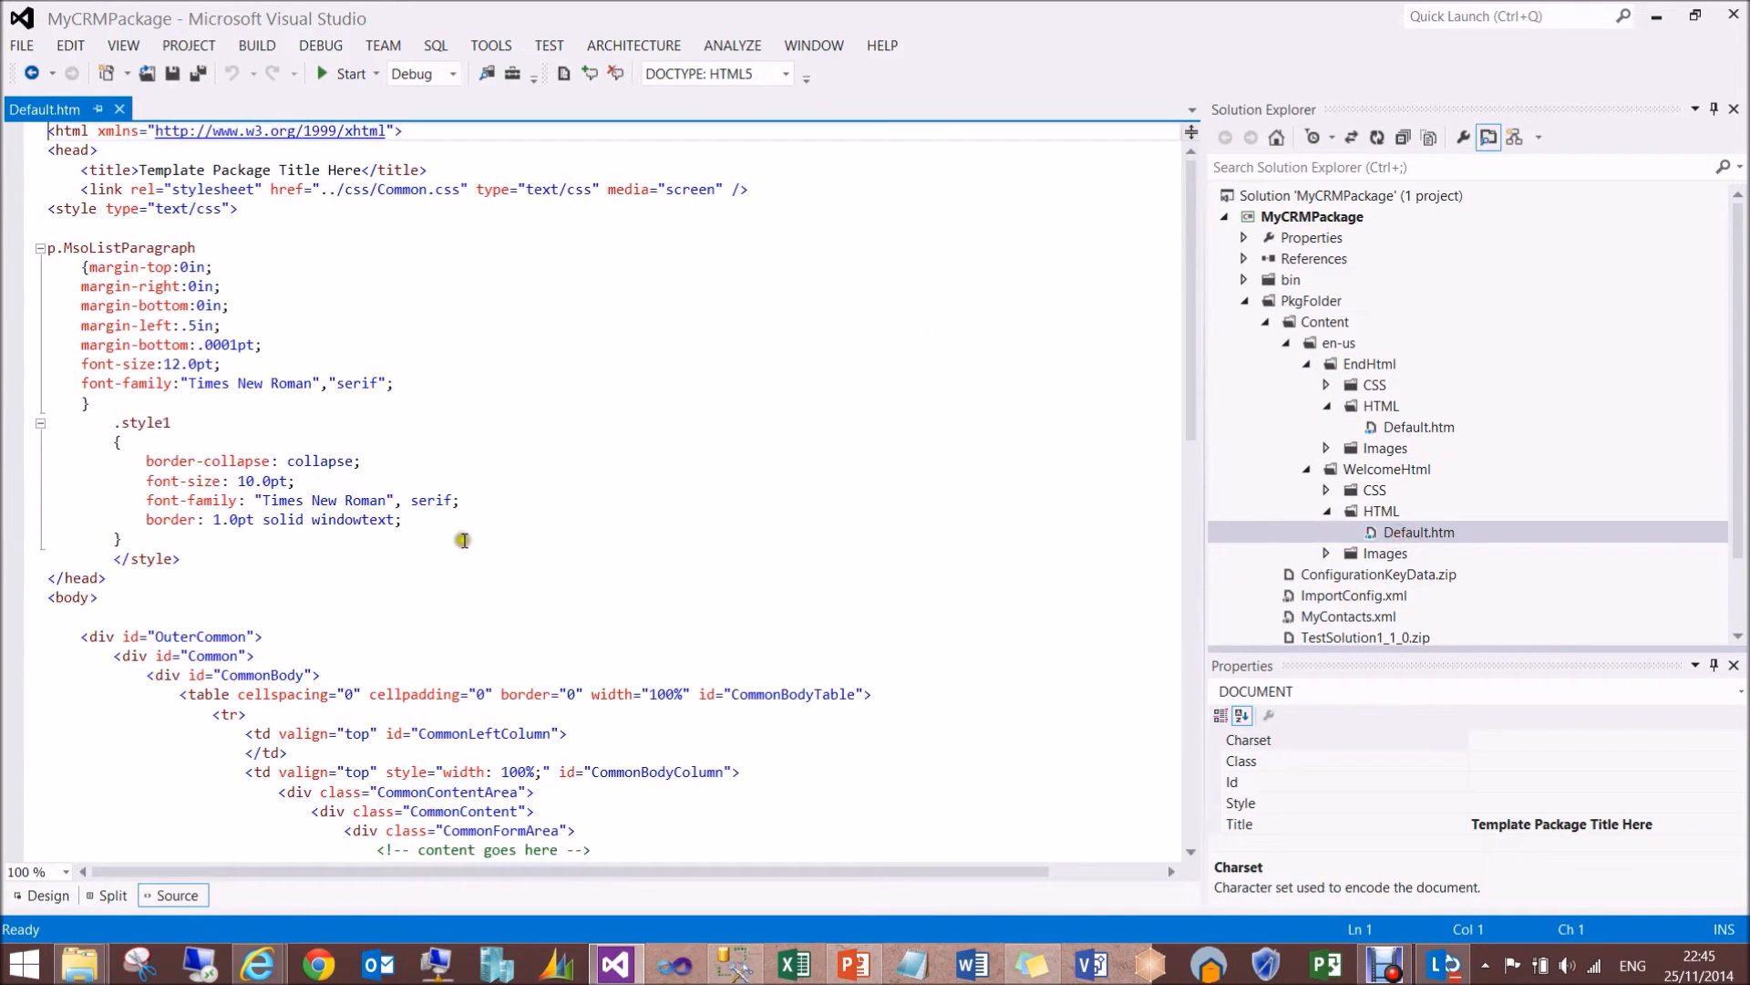
left_click(35, 902)
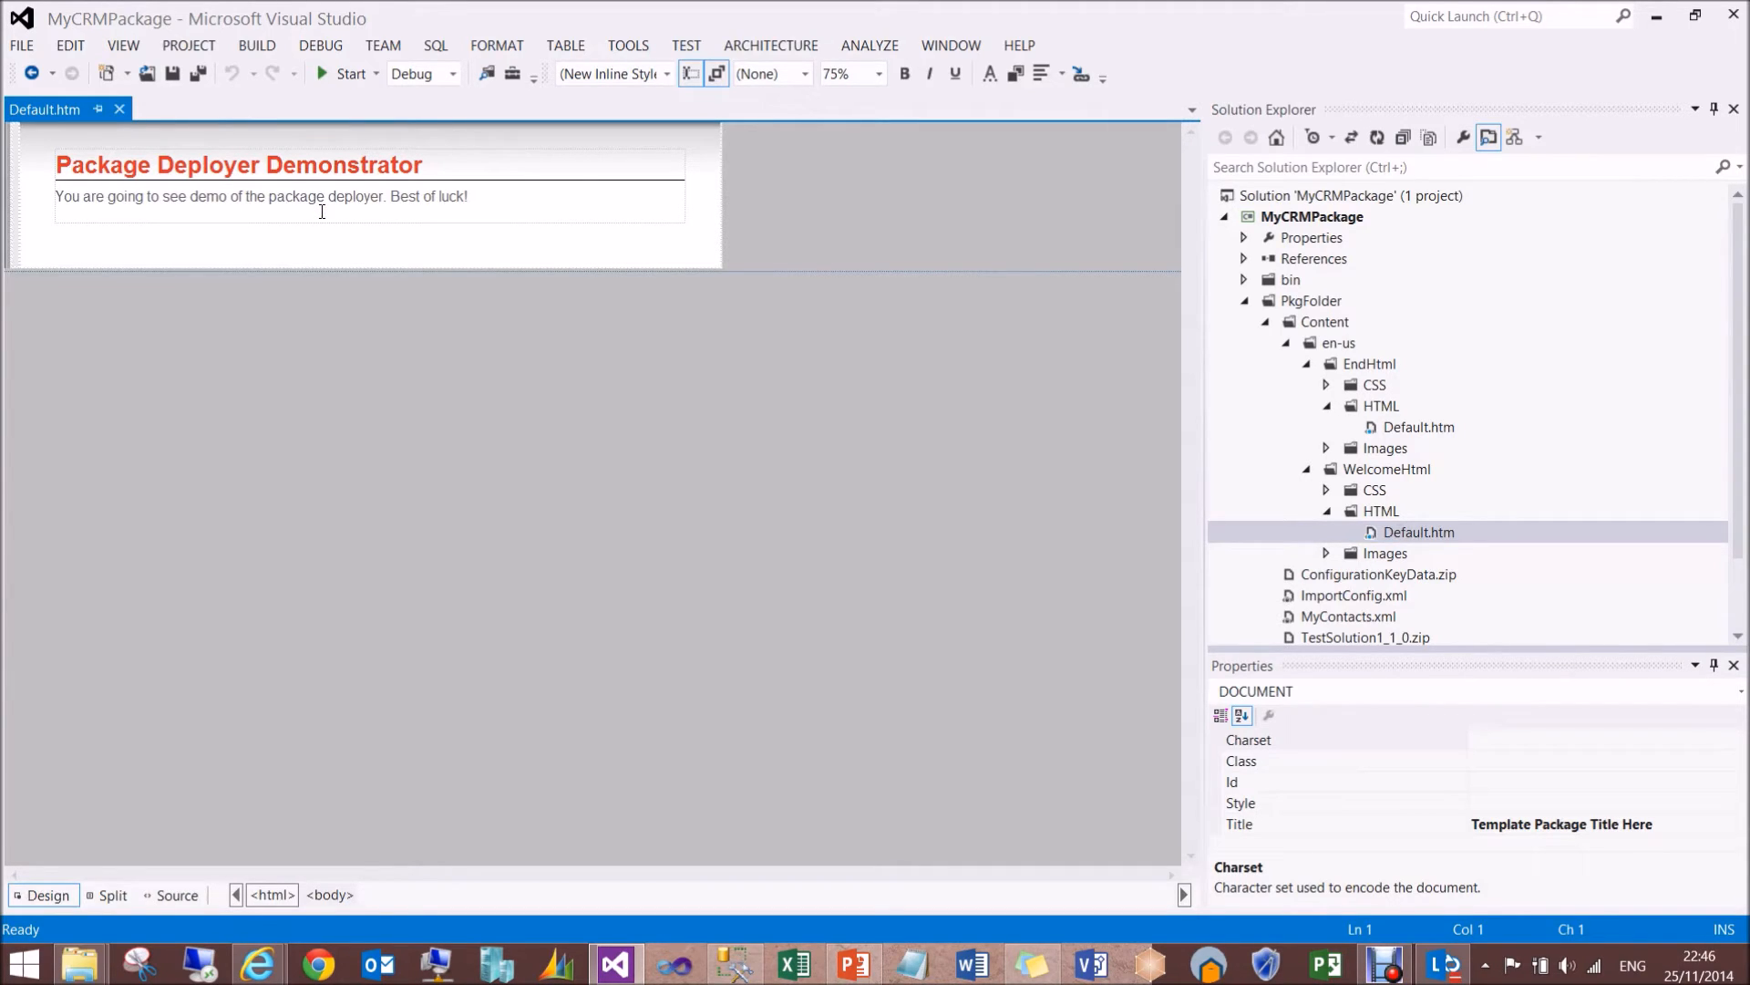
double_click(1410, 427)
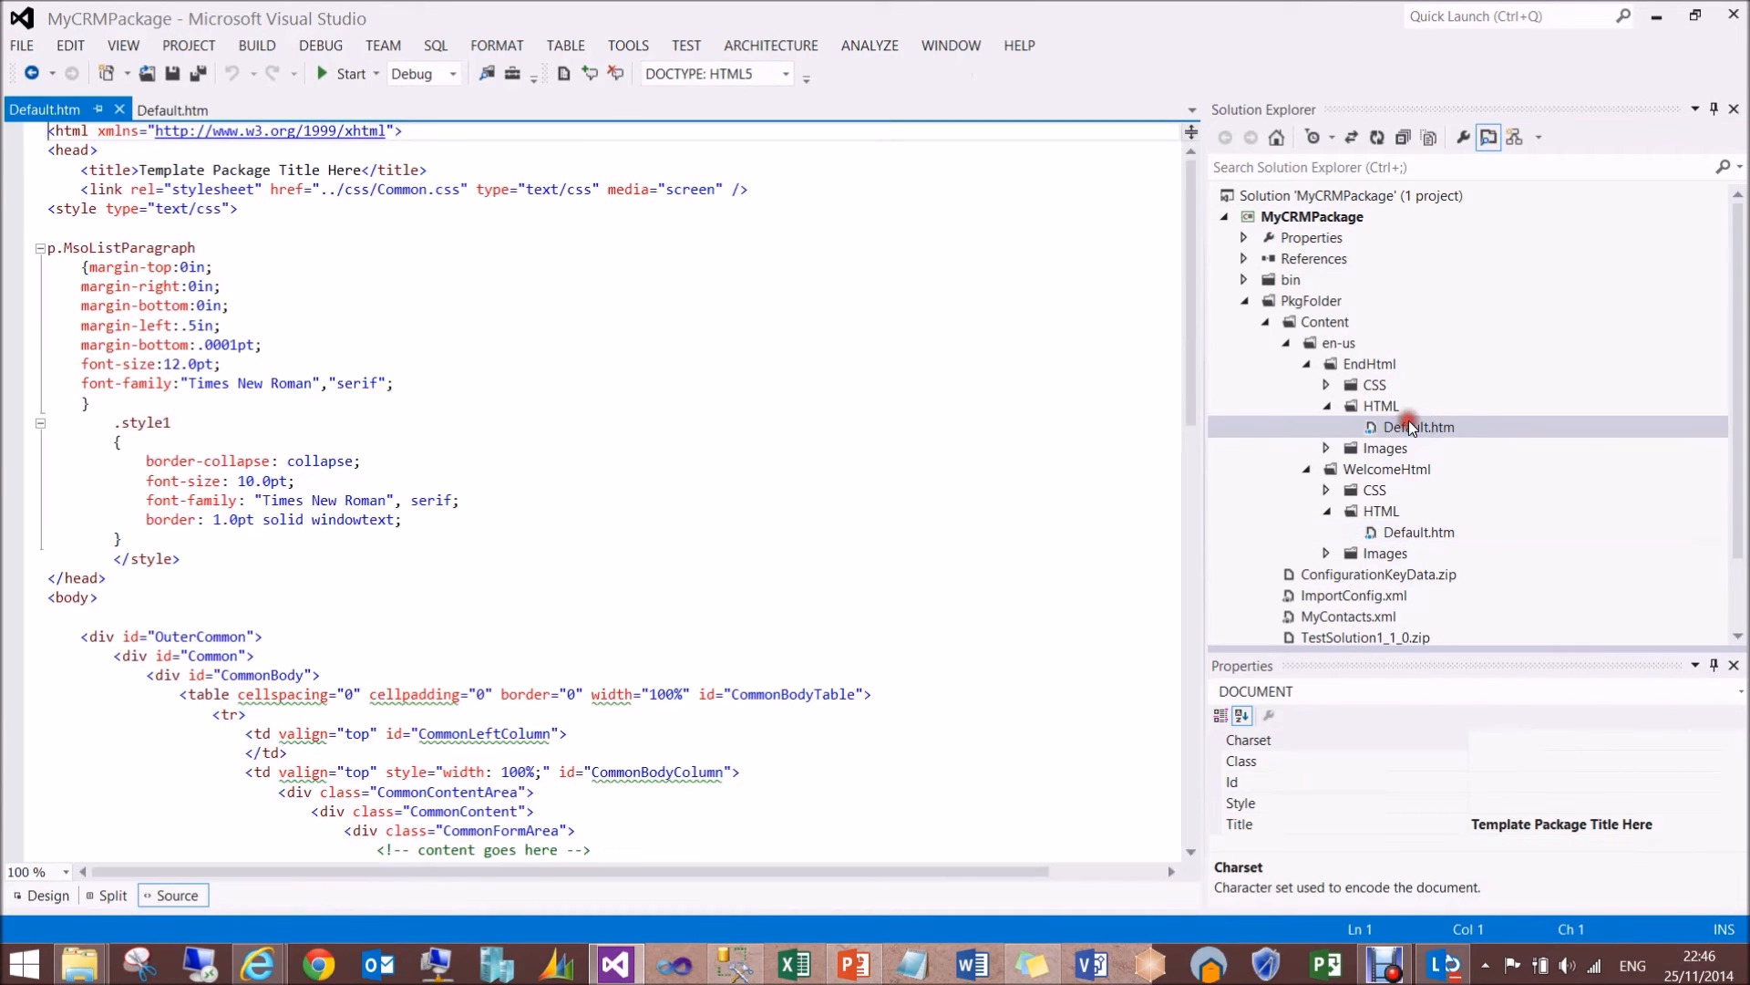
left_click(42, 895)
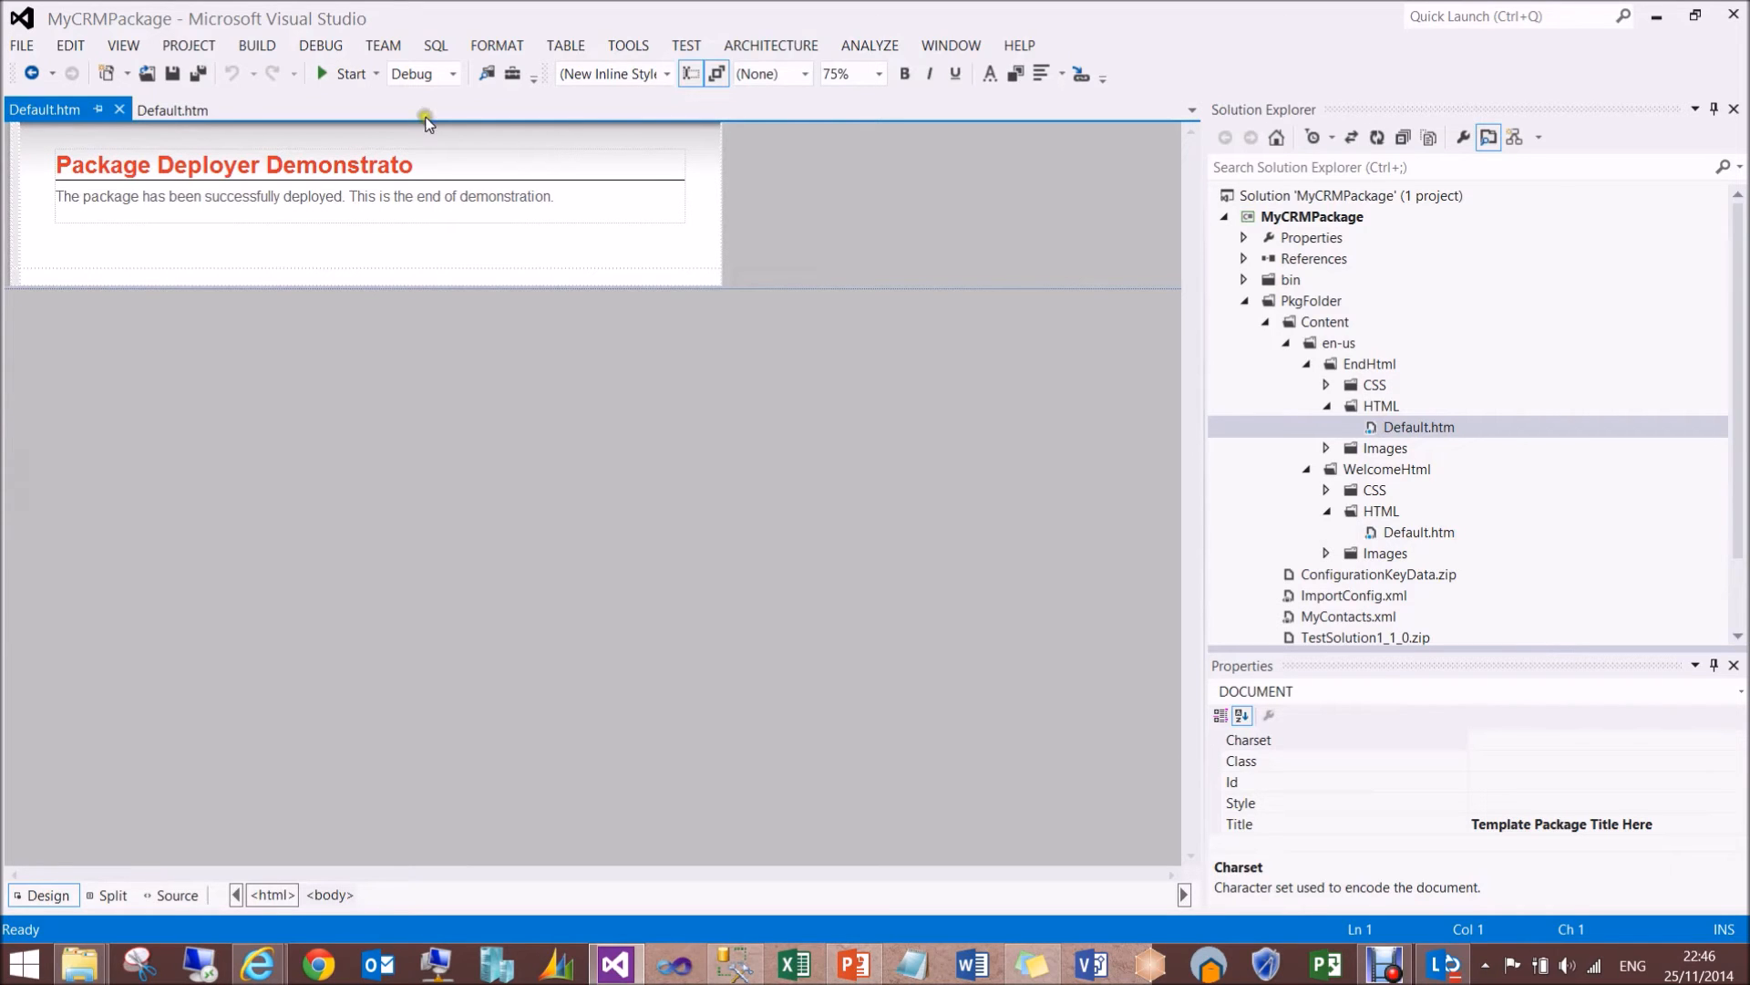
- Correct the heading of the EndHtml Default.htm page to "Package Deployer Demonstrator" and save the file
left_click(415, 165)
type("r")
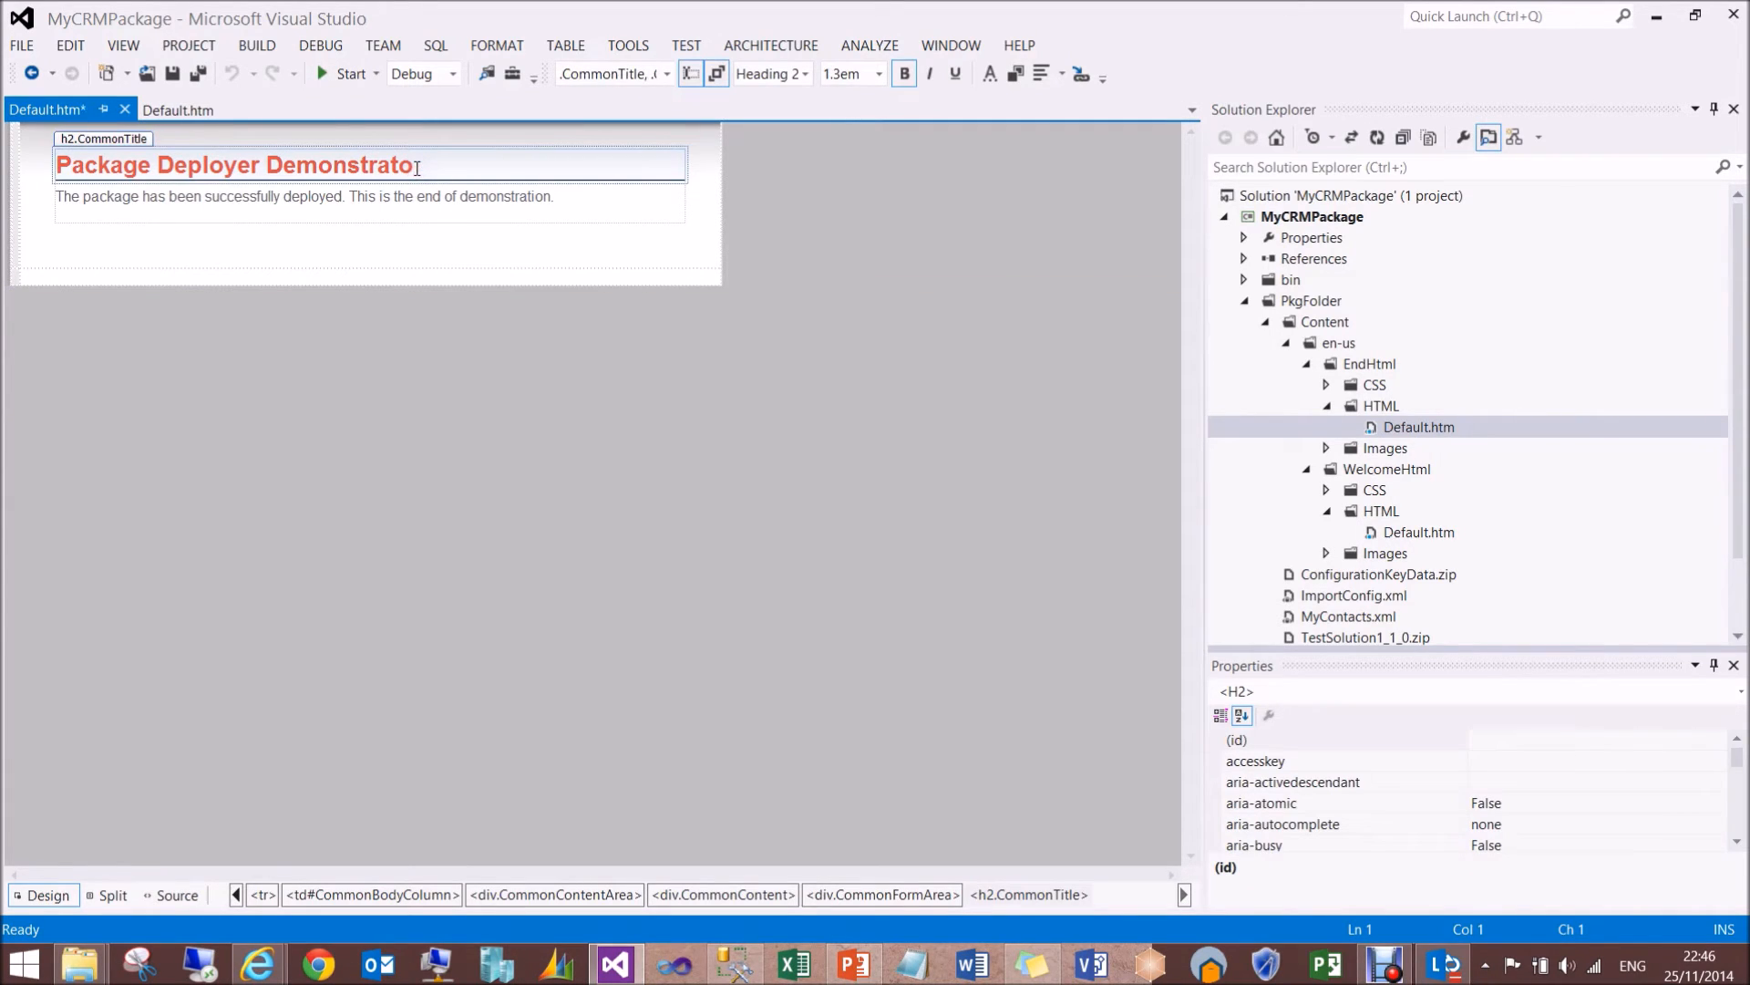
key("ctrl+s")
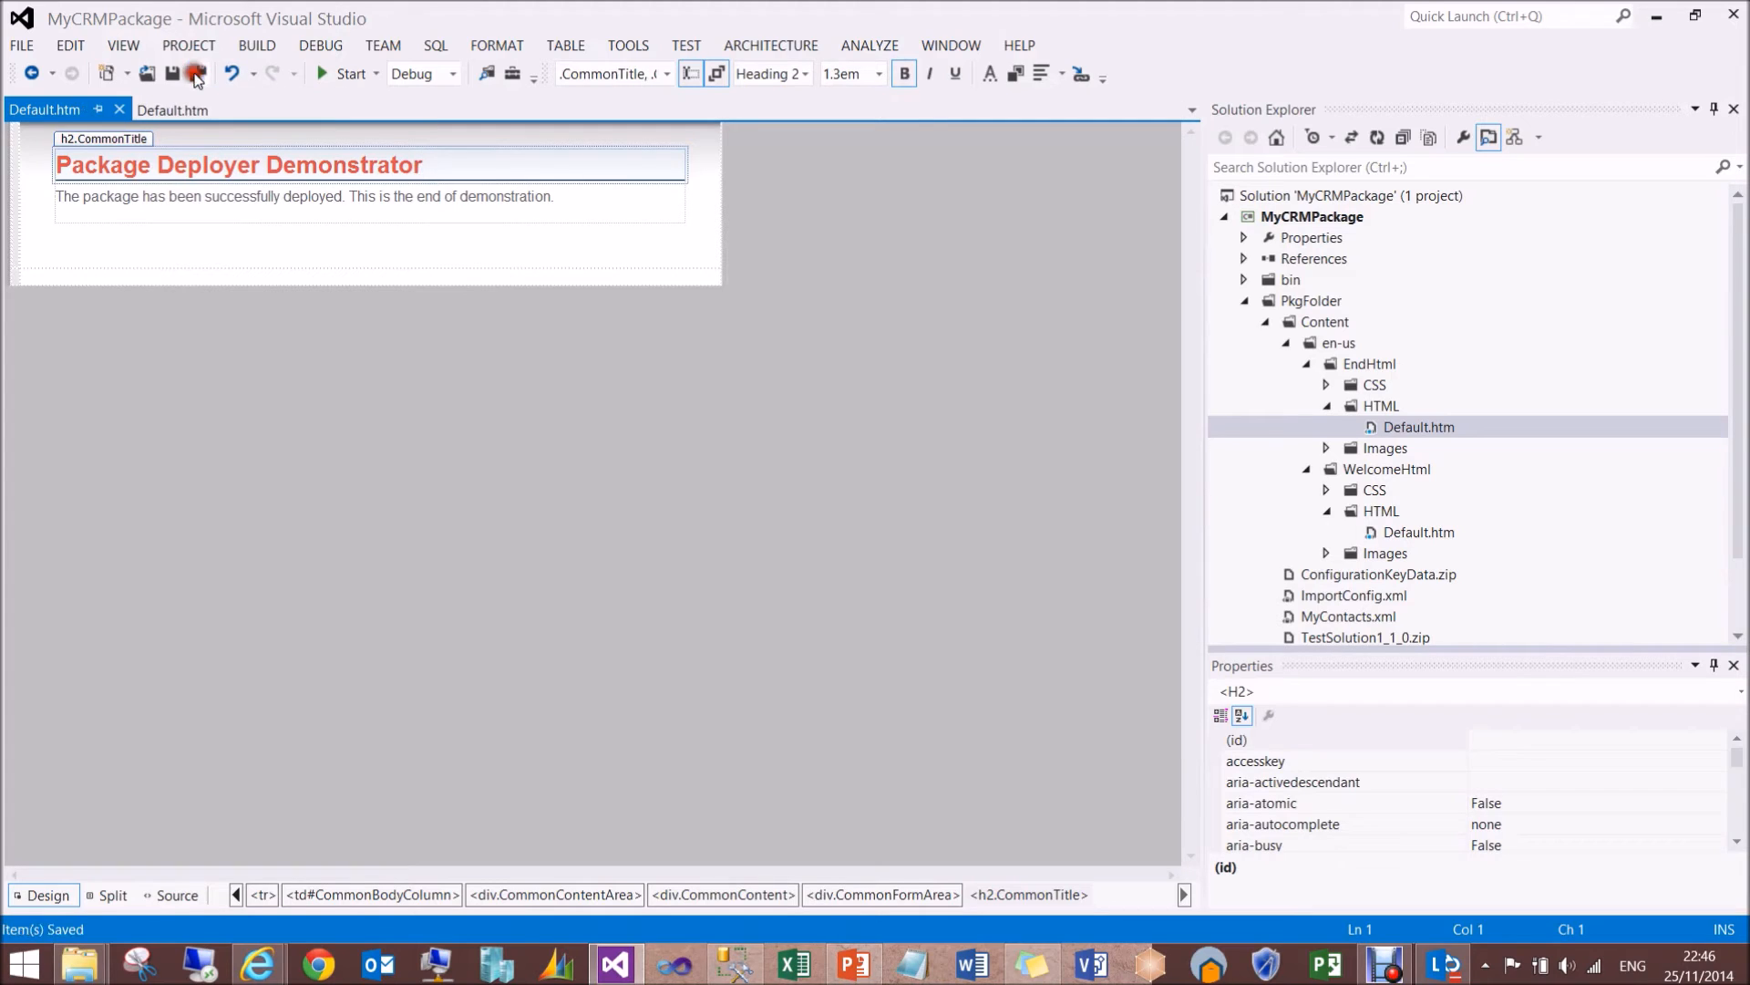
- Look at the WelcomeHtml page again and close both Default.htm files
left_click(172, 107)
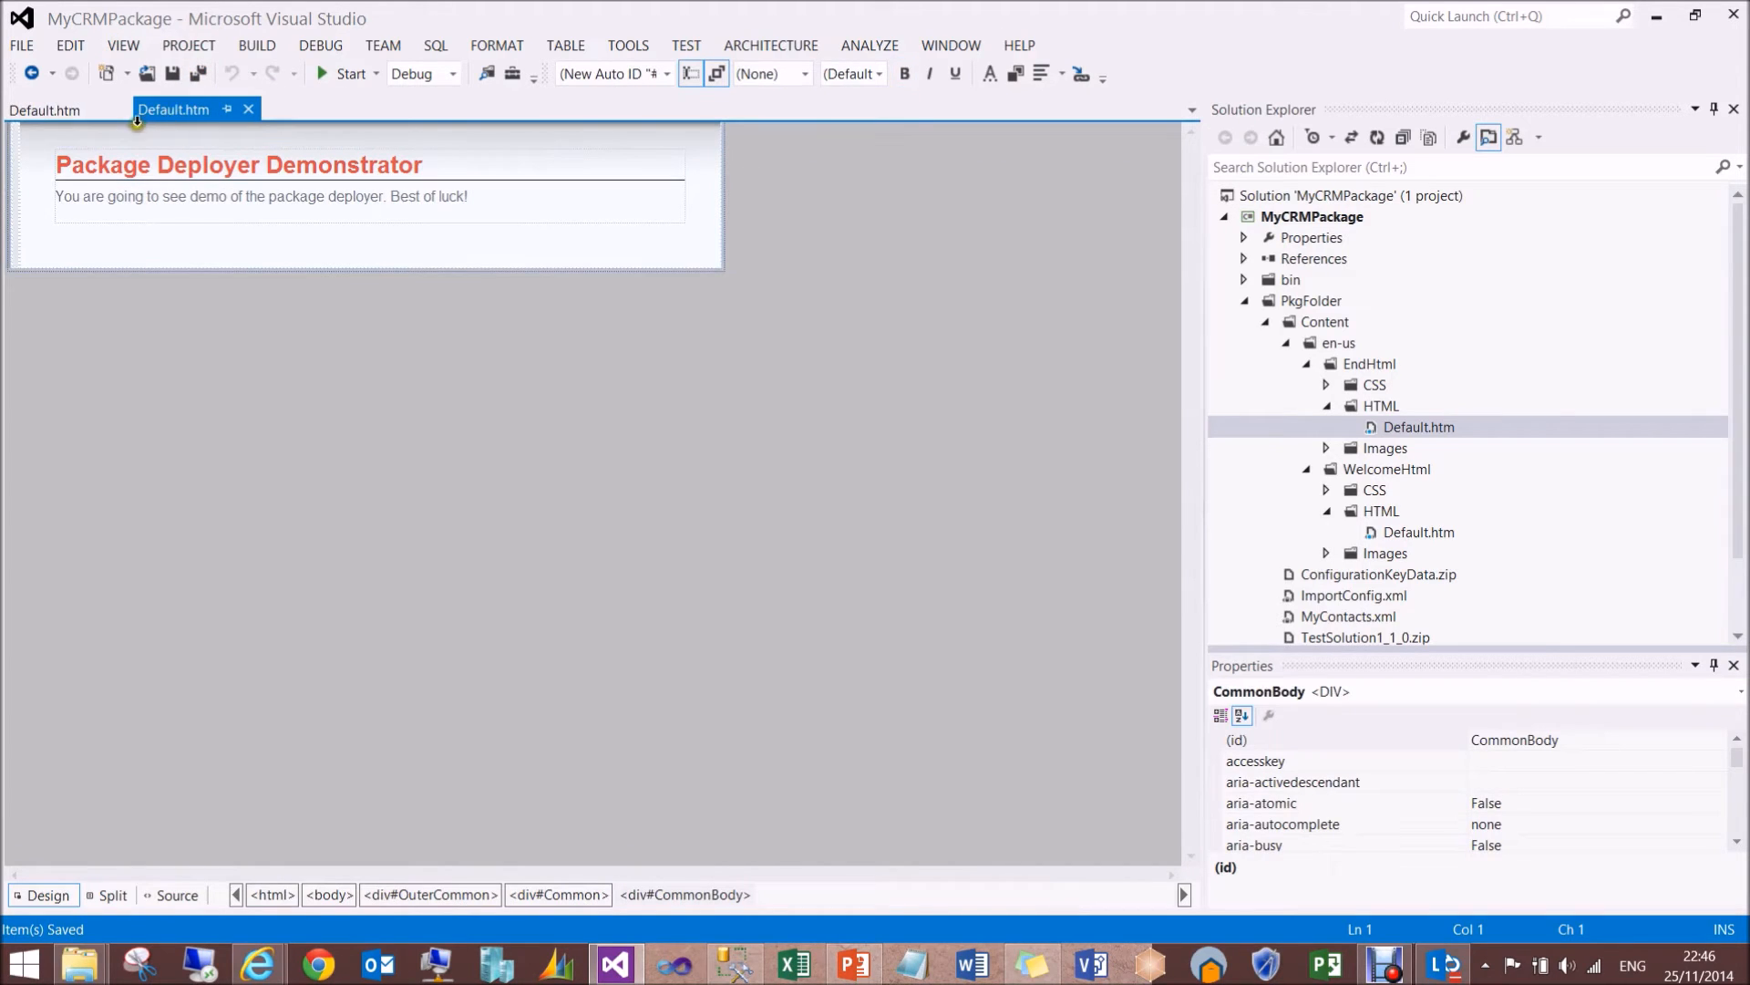
left_click(116, 108)
left_click(116, 108)
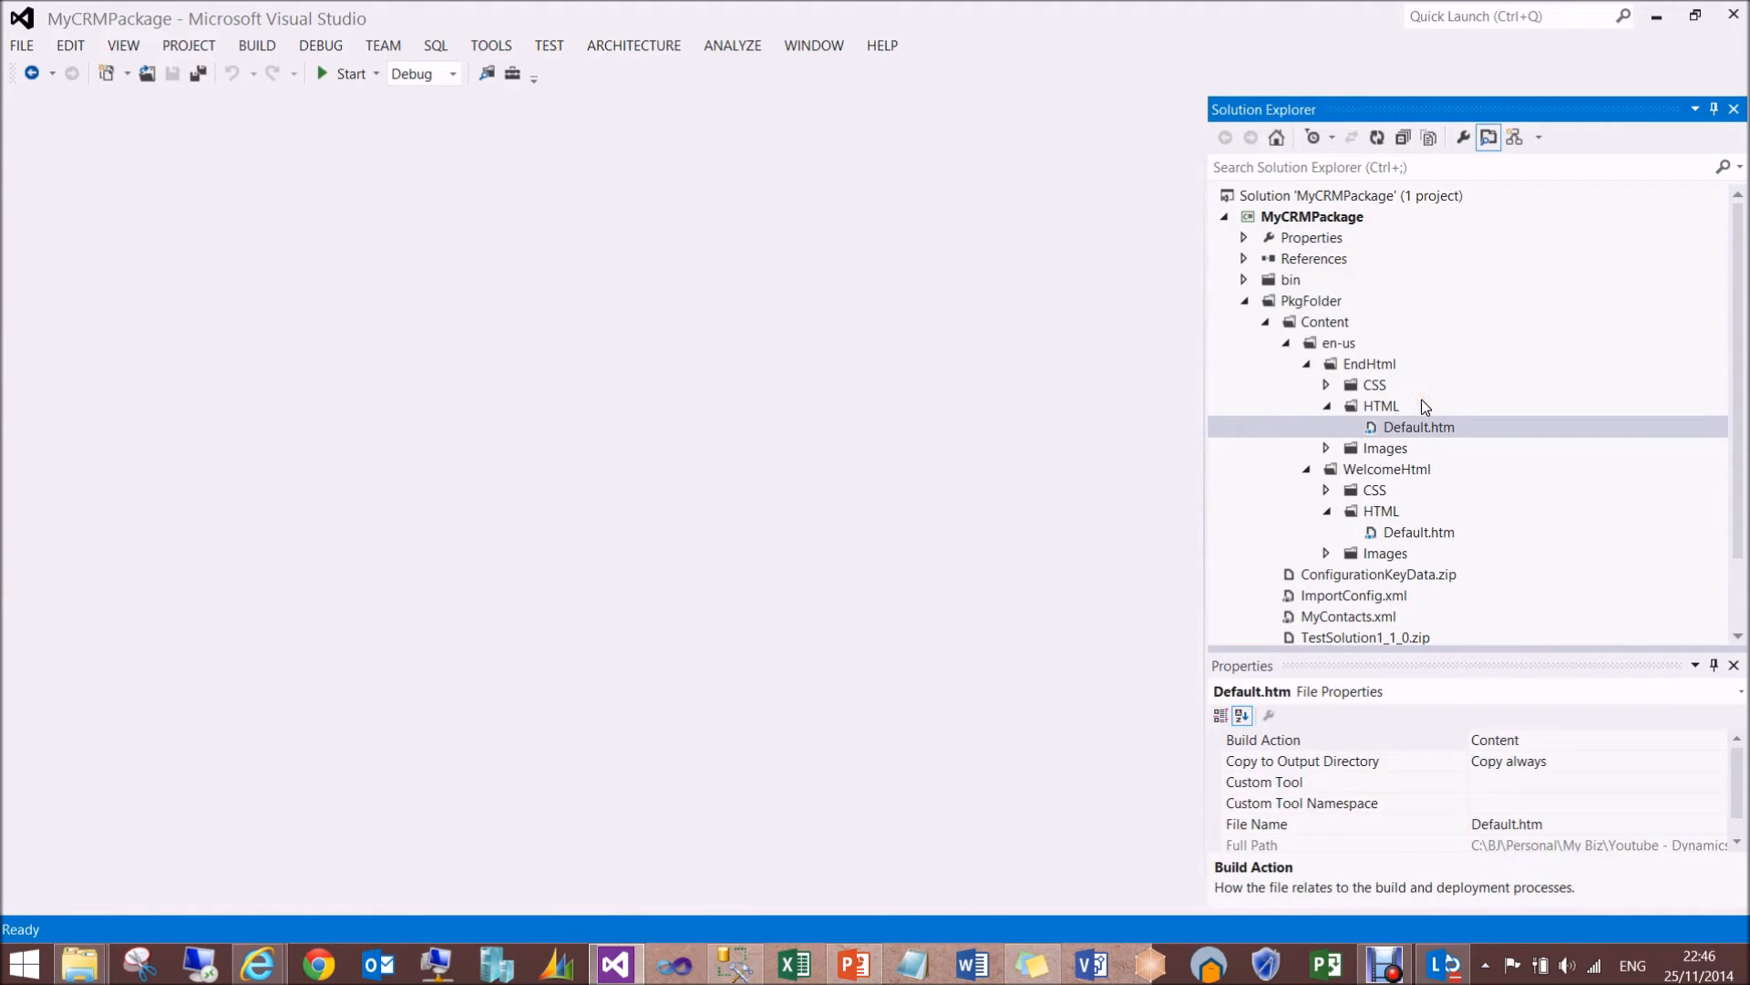
- Collapse the en-us folder and PkgFolder, and expand PackageTemplate.cs to show its PackageTemplate class
left_click(1331, 345)
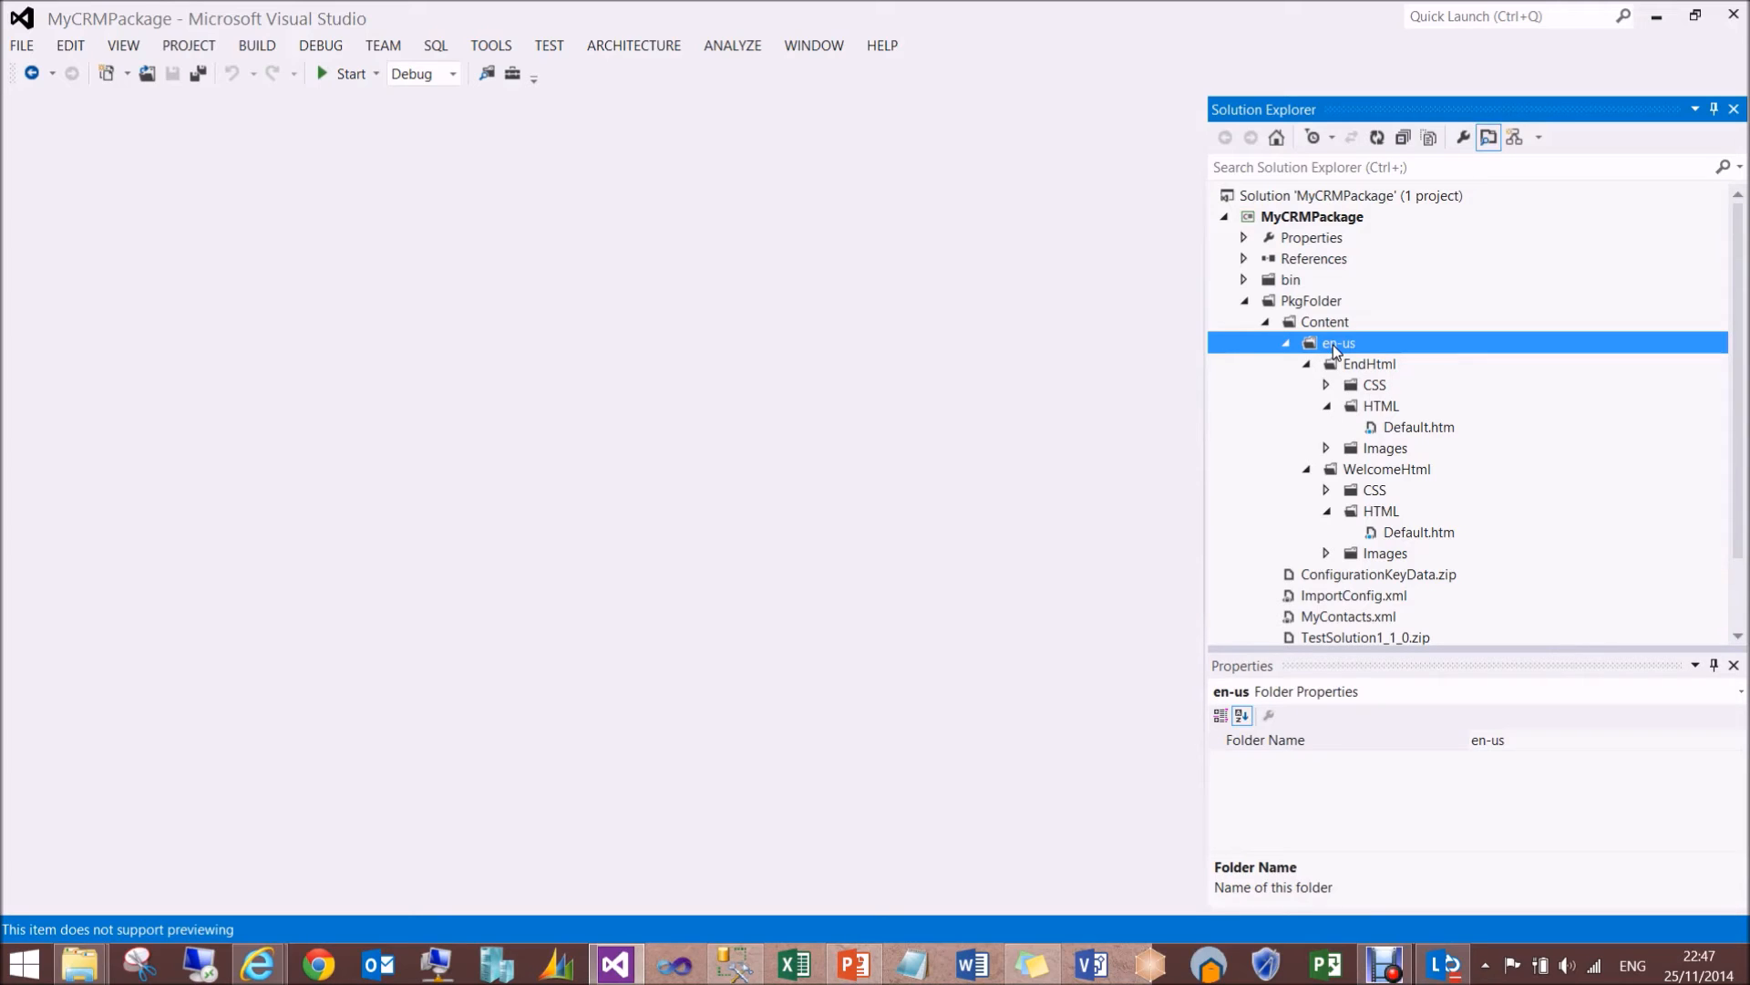
left_click(1284, 346)
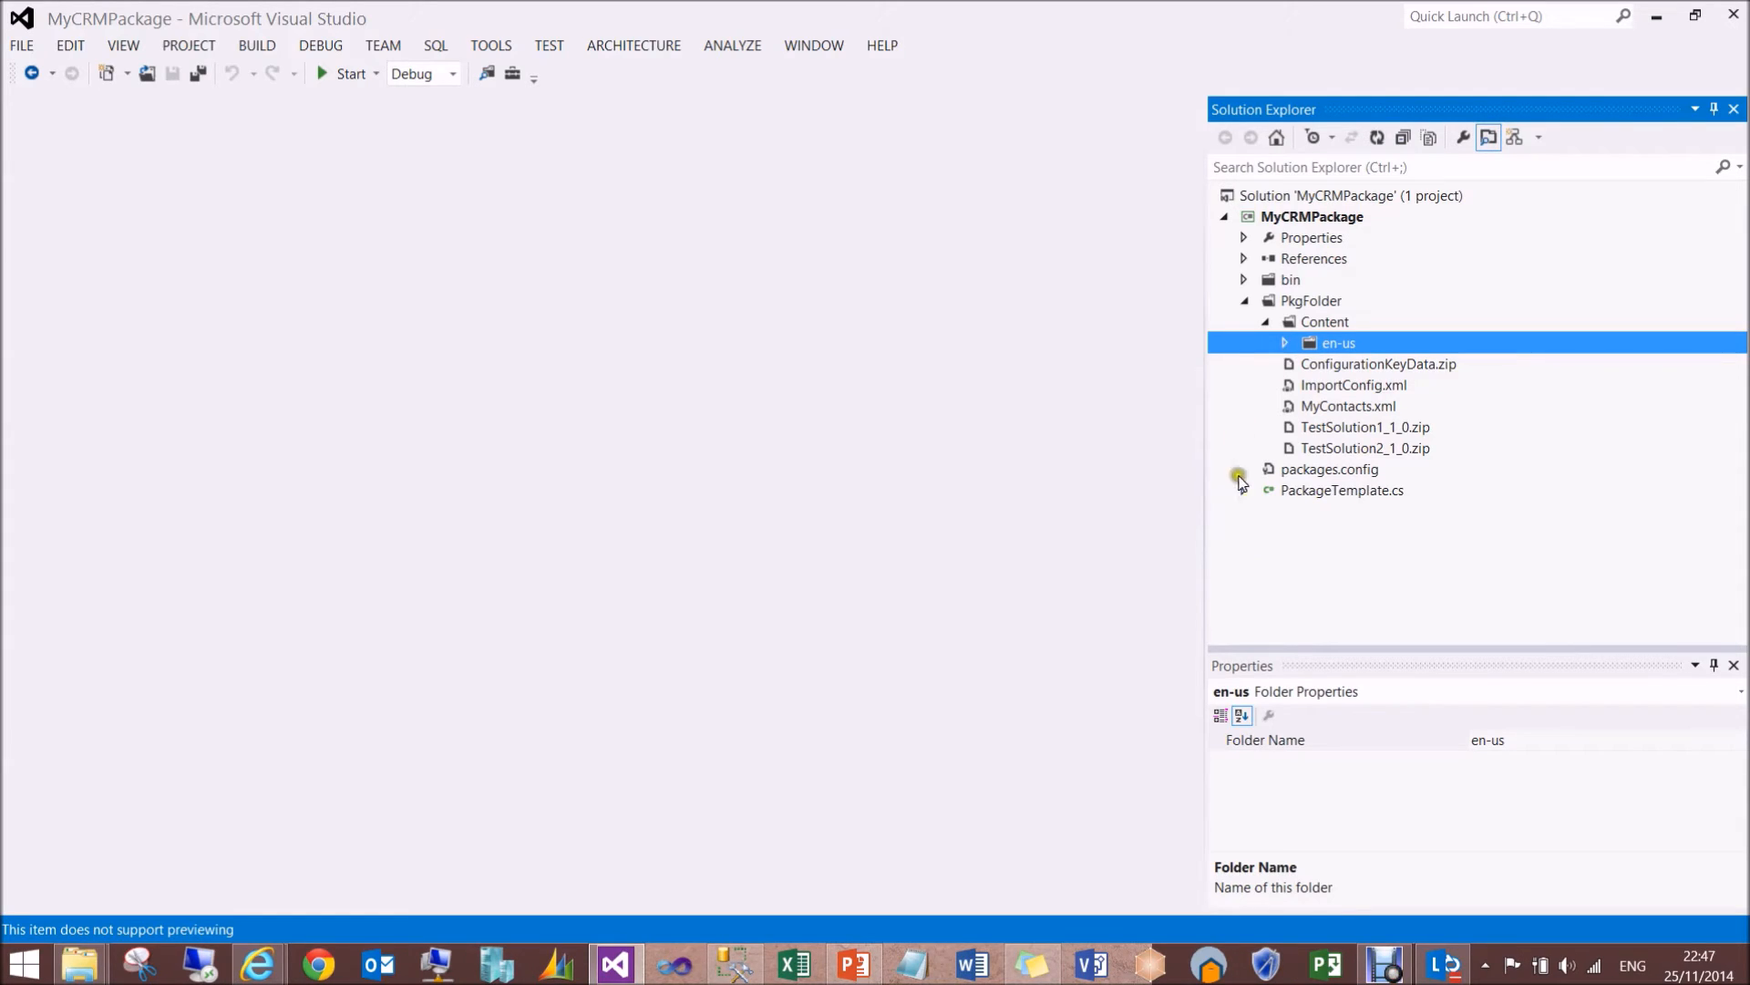
left_click(1246, 301)
left_click(1243, 344)
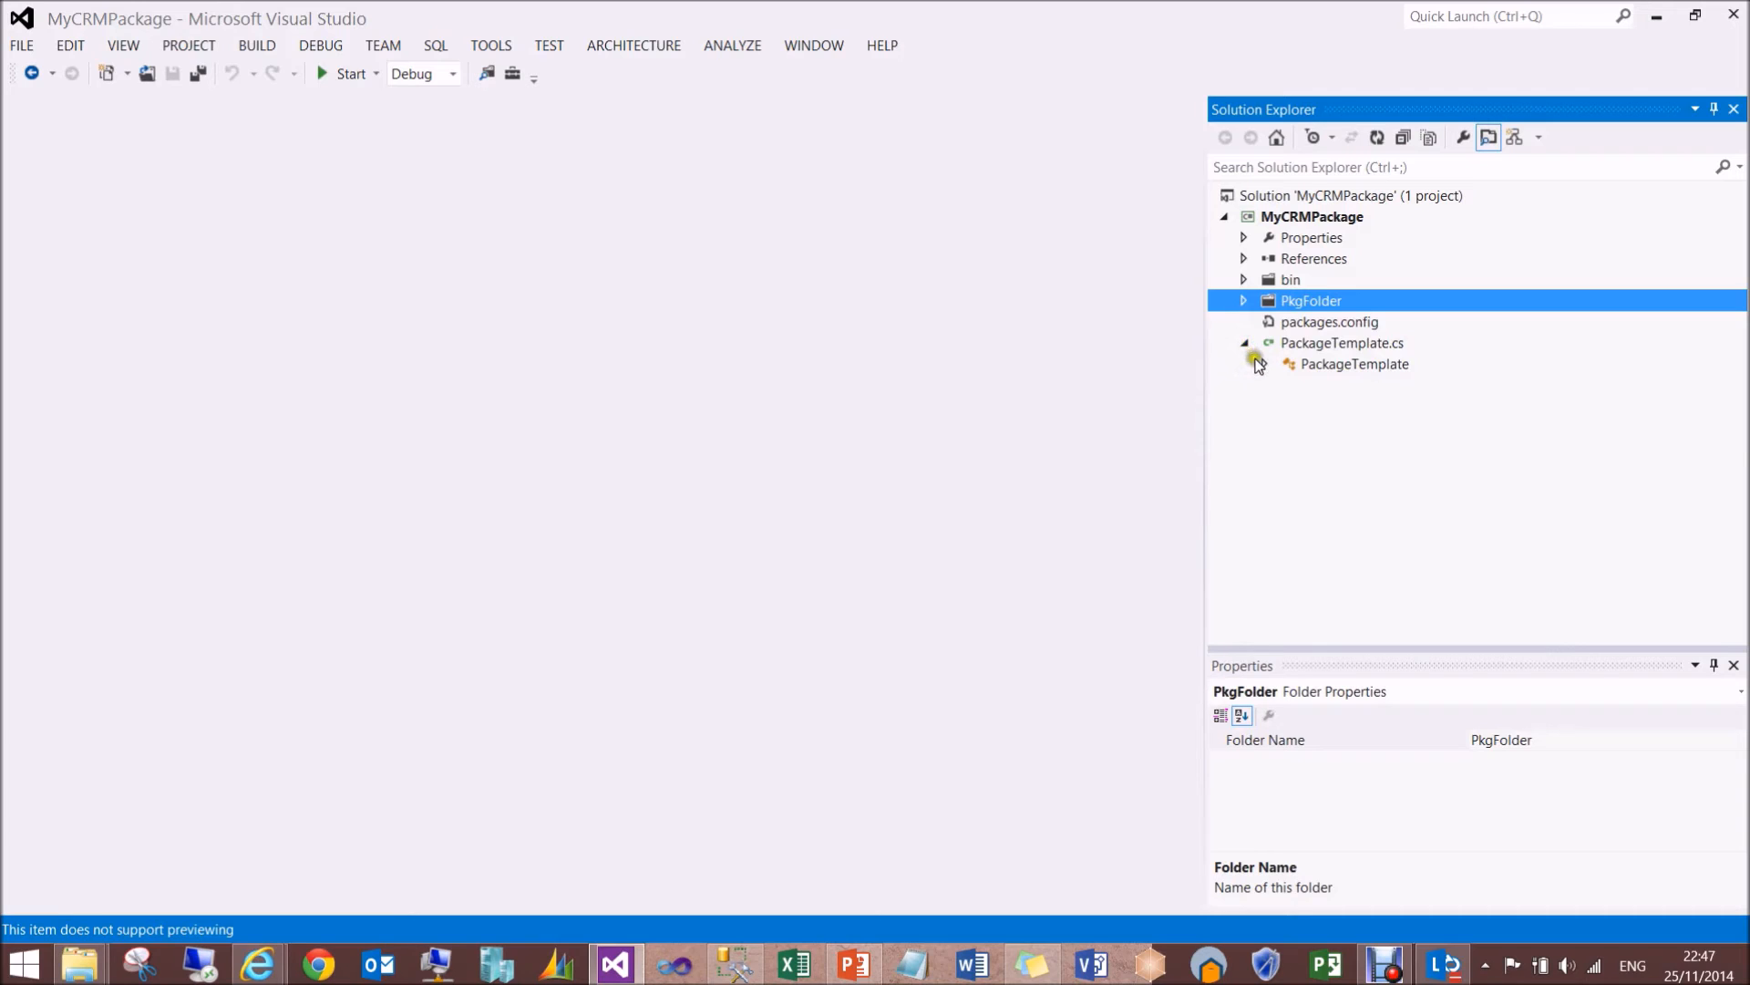
- Expand the PackageTemplate class and look at its BeforeImportStage, InitializeCustomExtension and AfterPrimaryImport methods in the code
left_click(1264, 364)
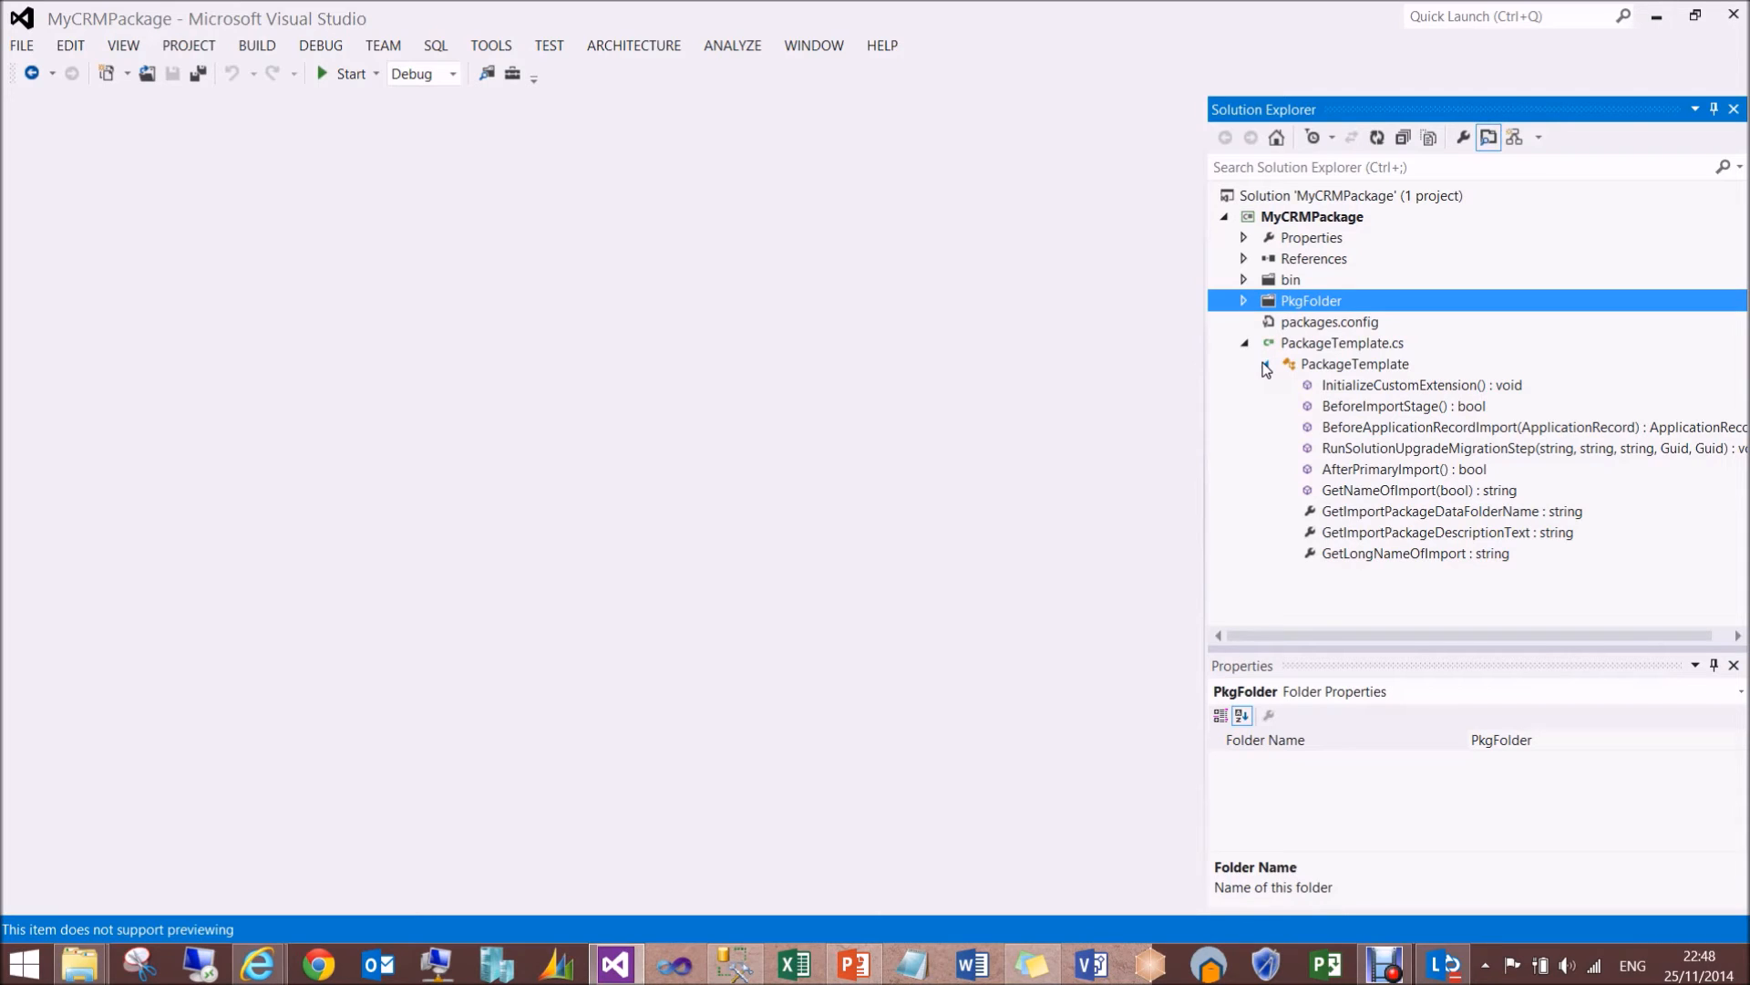
left_click(1381, 412)
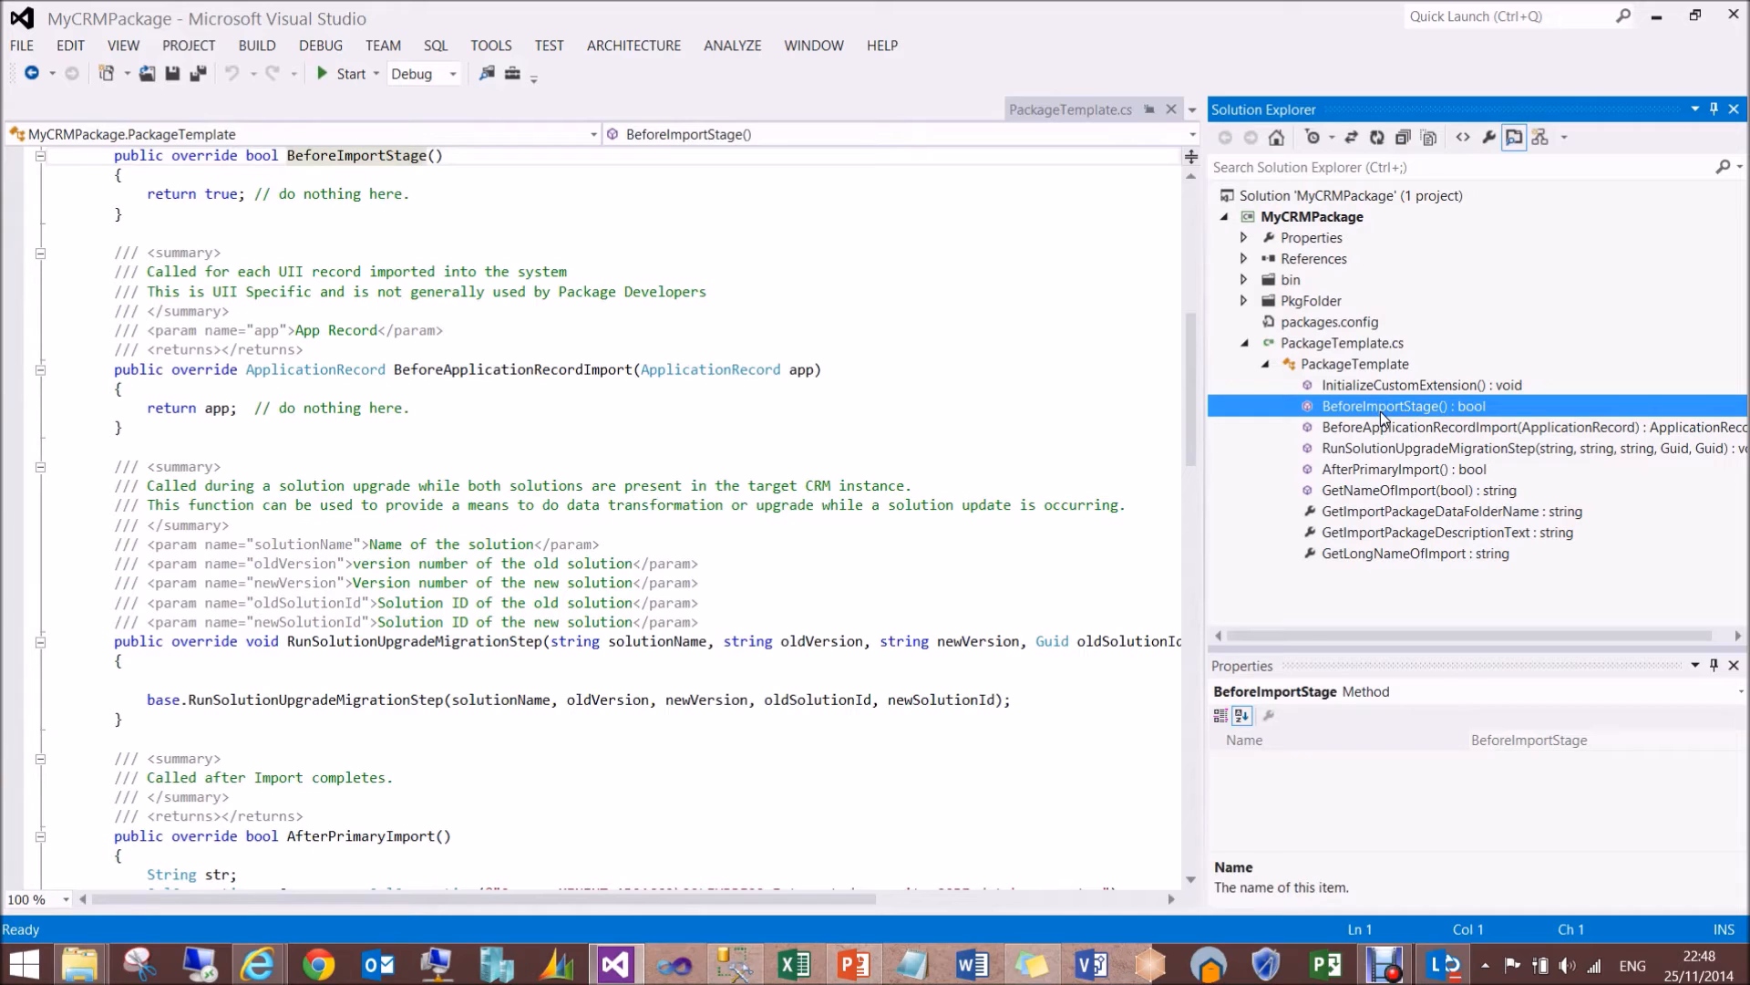
left_click(1411, 387)
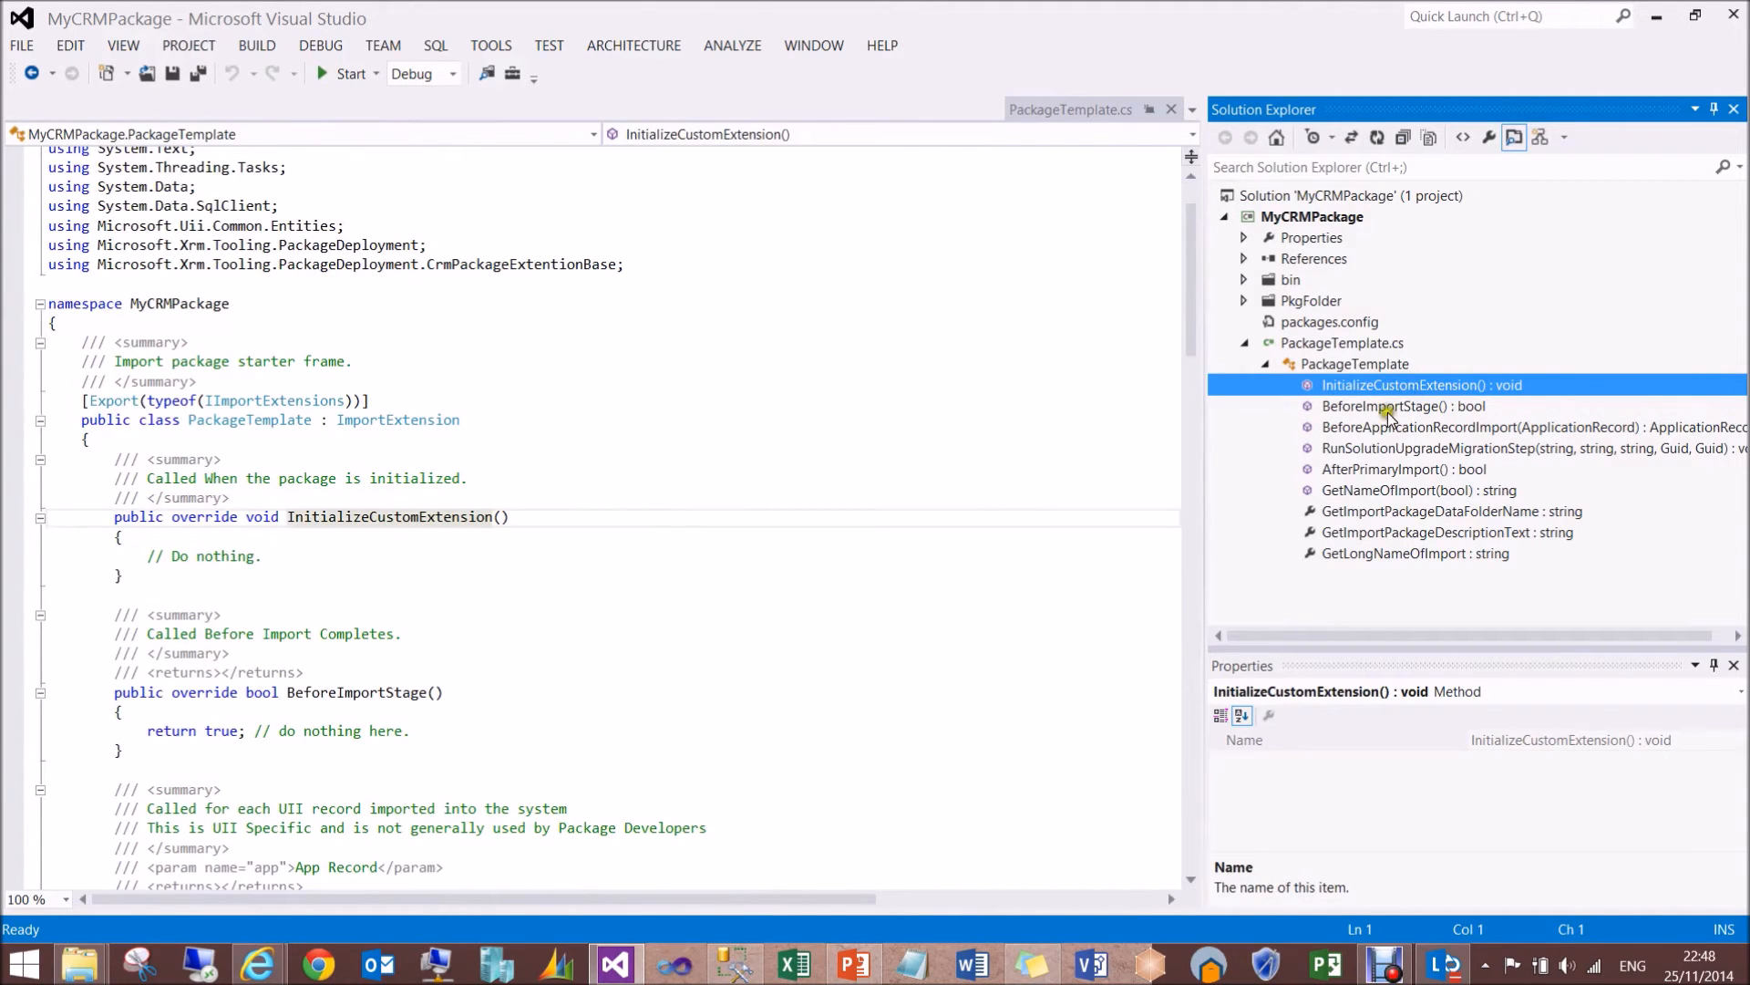
left_click(1387, 472)
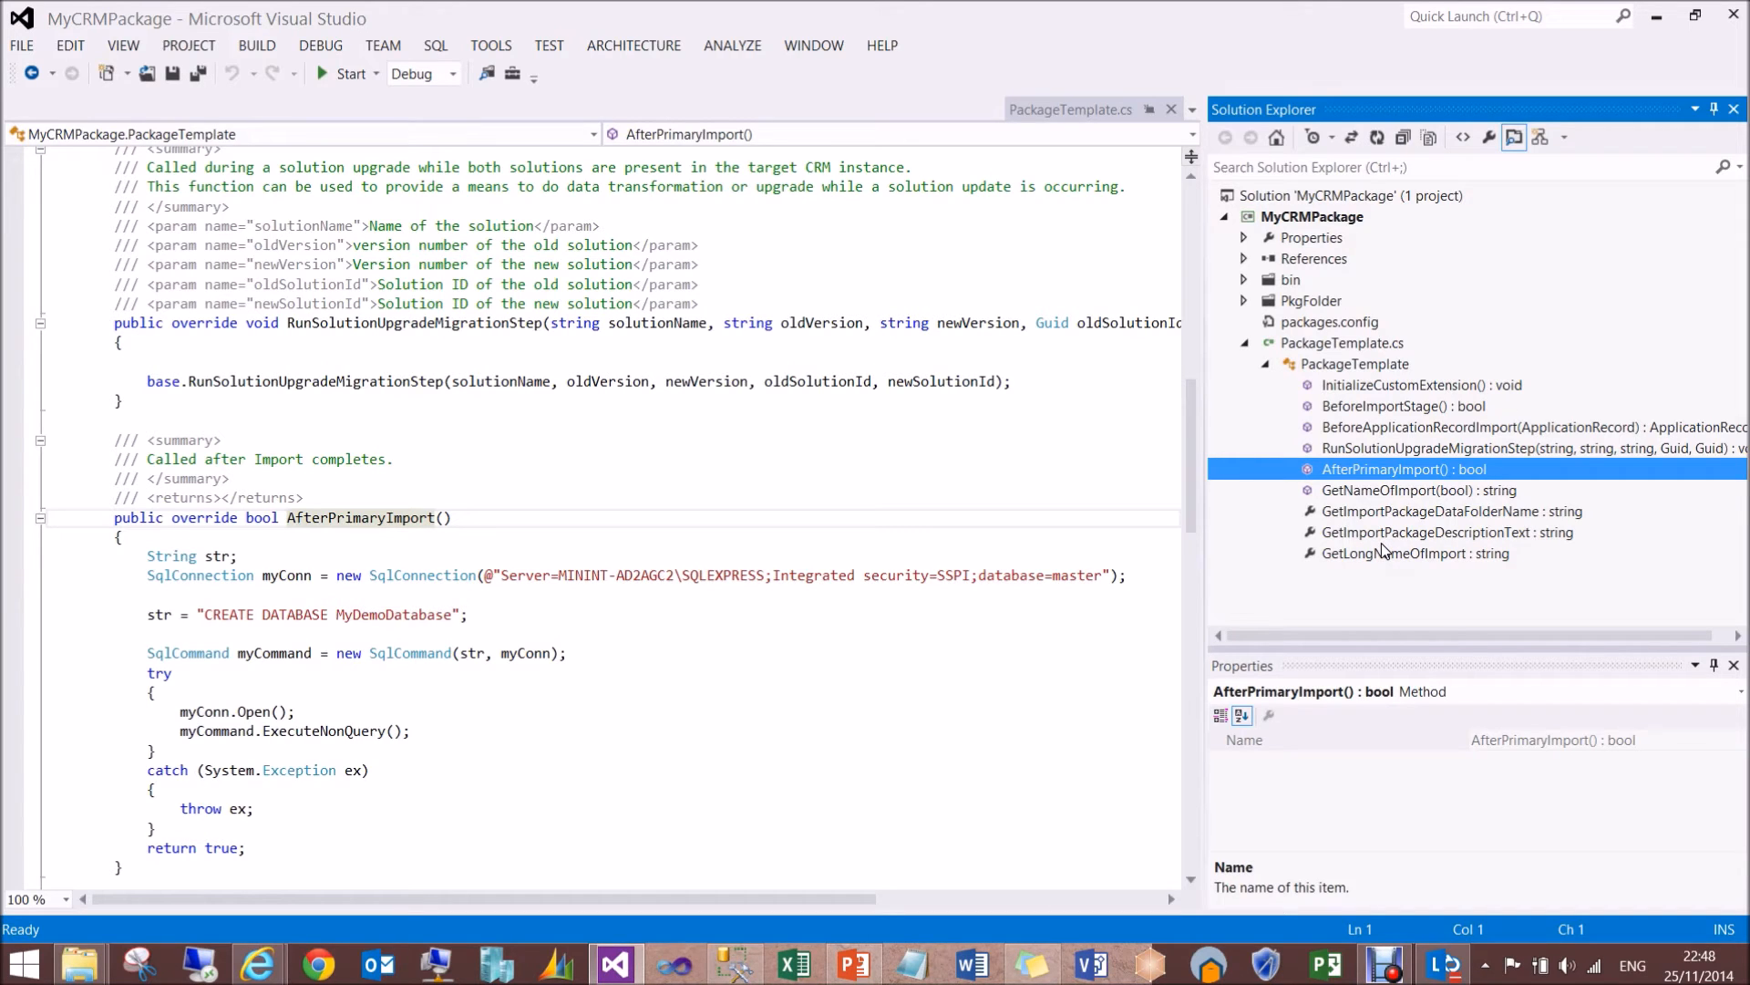
left_click(1350, 481)
- Examine the AfterPrimaryImport code down to the Properties region and highlight the database name MyDemoDatabase in the CREATE DATABASE string
left_click(540, 651)
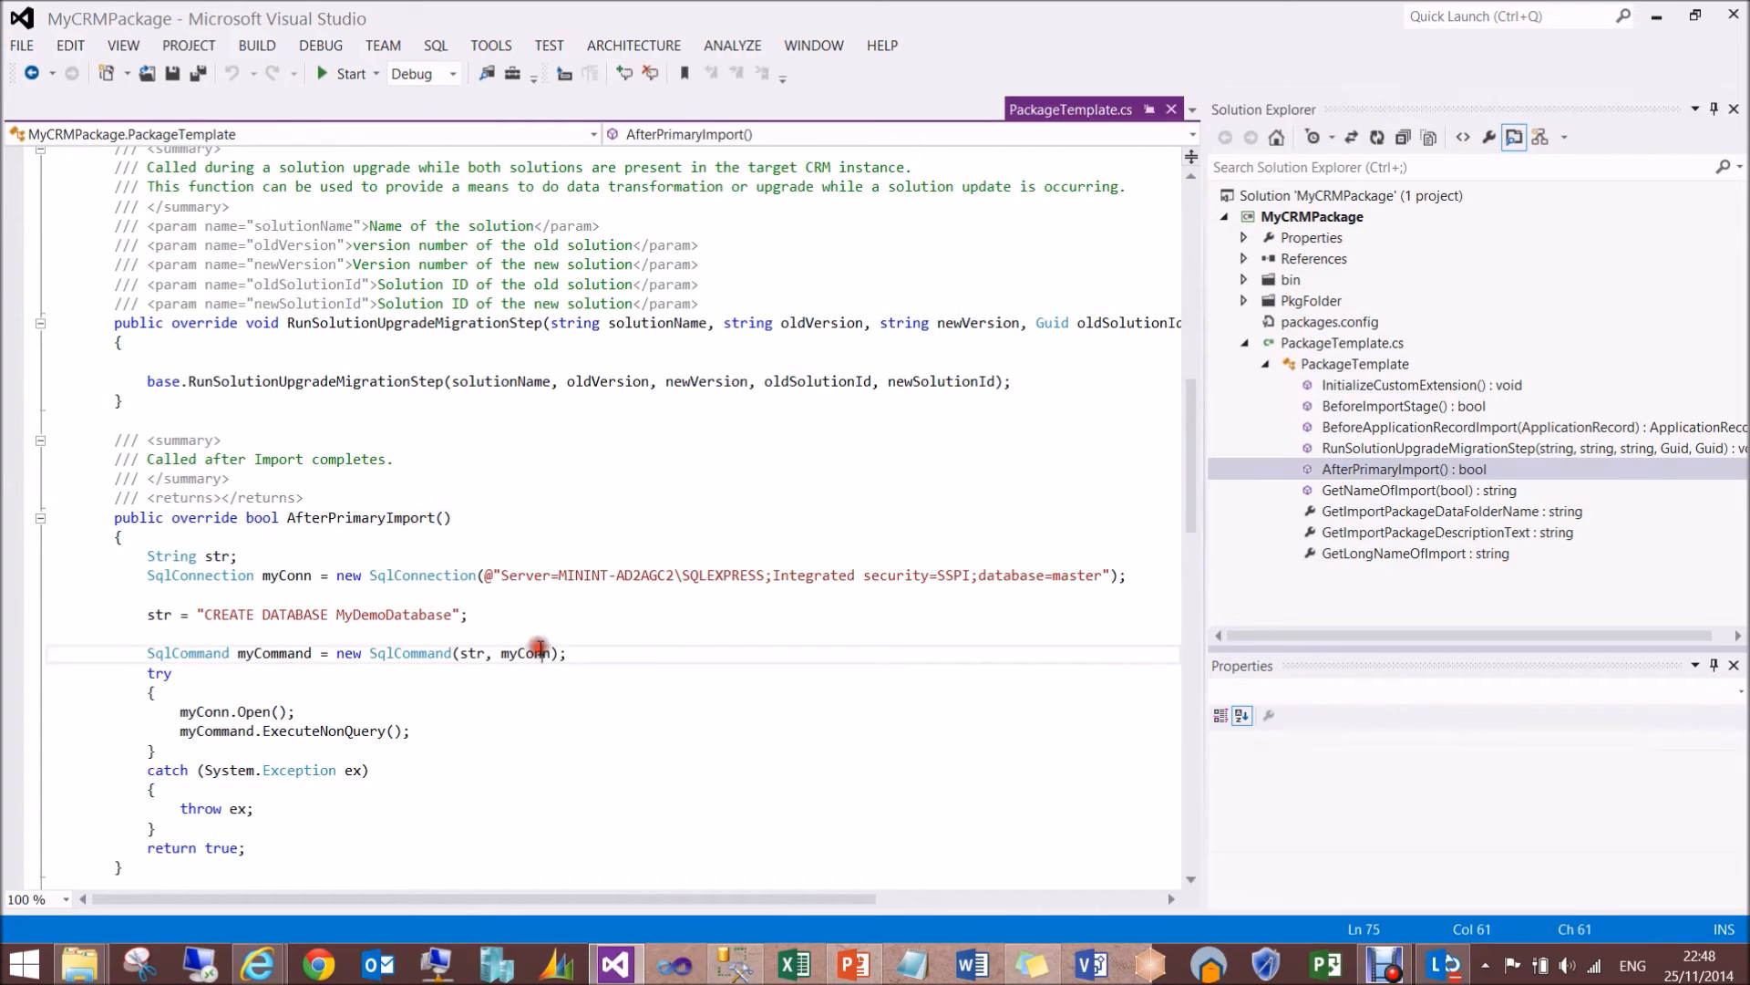
key("Down")
key("Down")
key("Down")
key("Down")
key("Down")
key("Down")
key("Down")
key("Down")
key("Down")
key("Down")
key("Down")
key("Down")
key("Down")
key("Down")
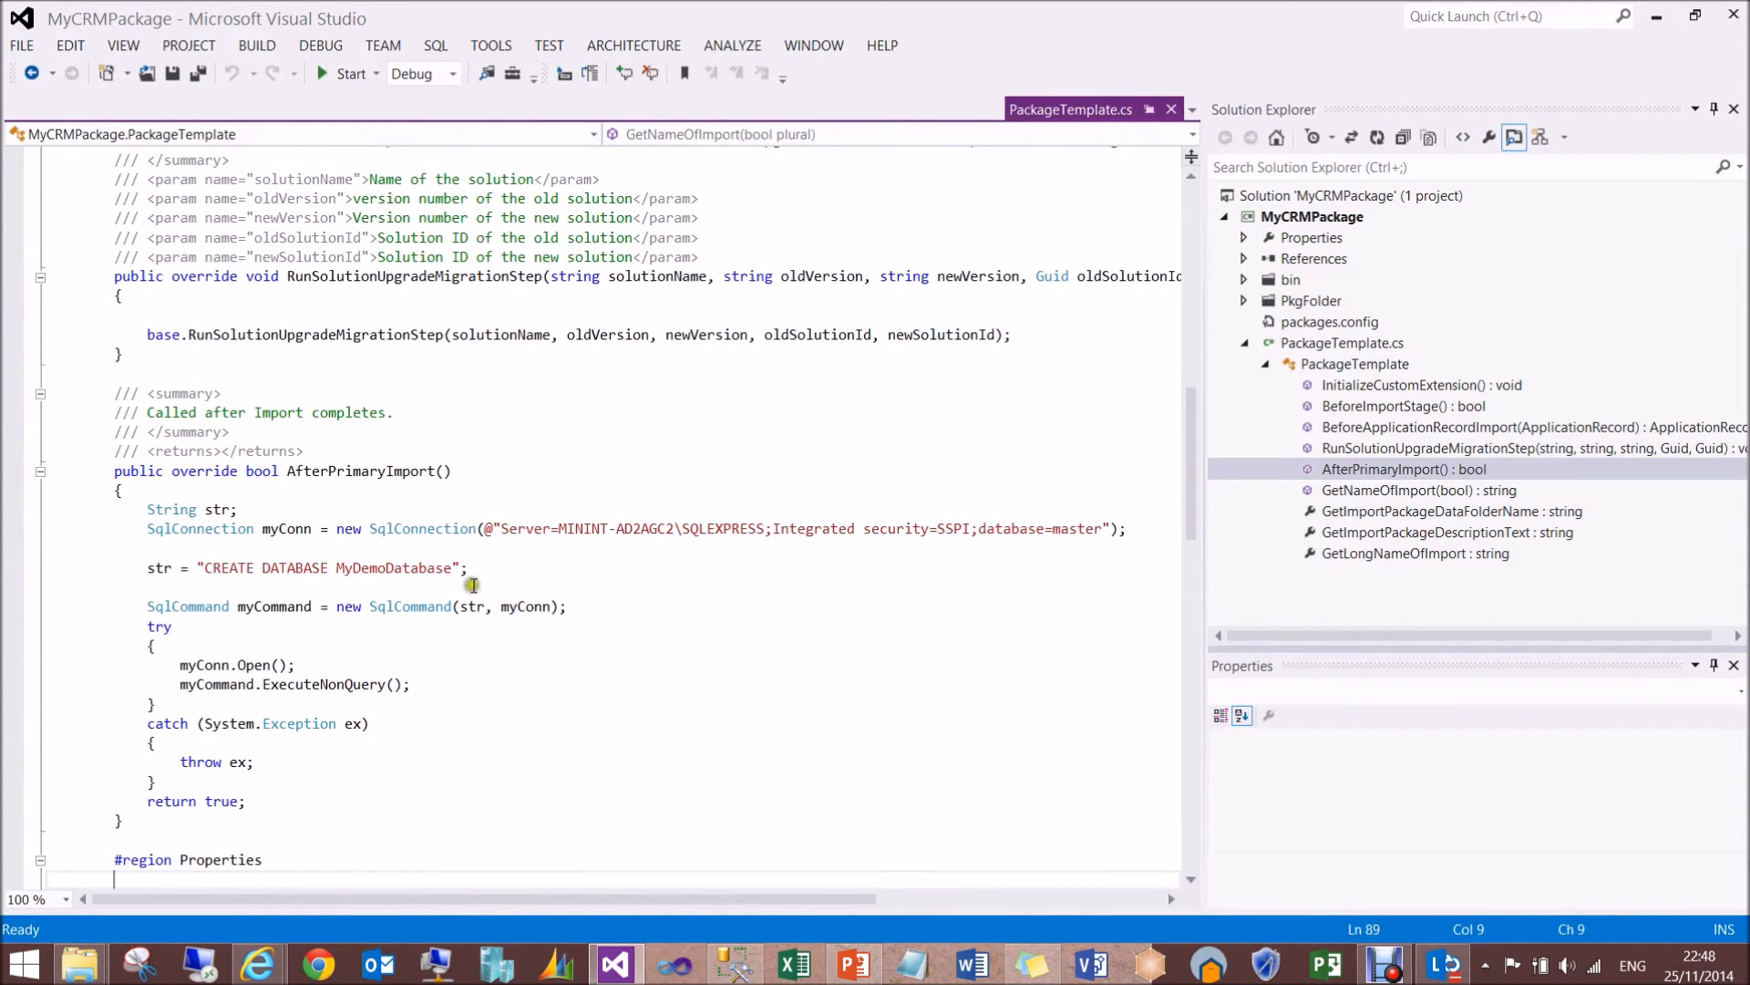
double_click(396, 568)
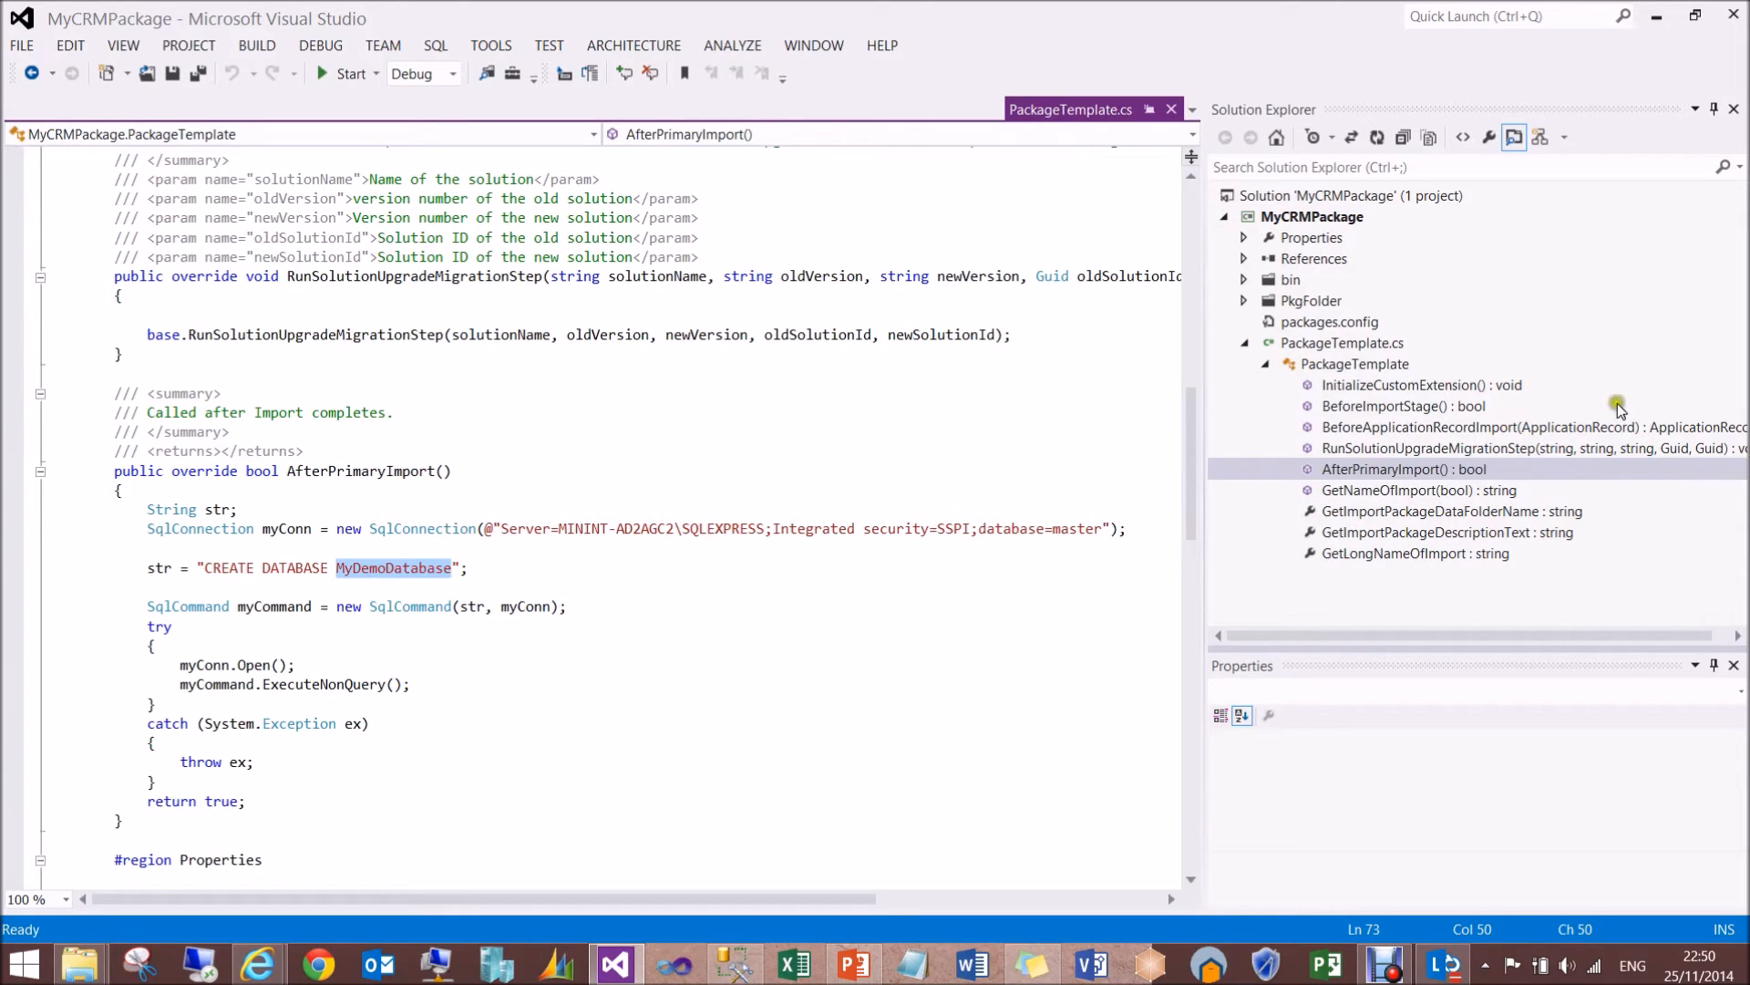
- Collapse PackageTemplate.cs in the project tree and rebuild the MyCRMPackage solution
left_click(1244, 343)
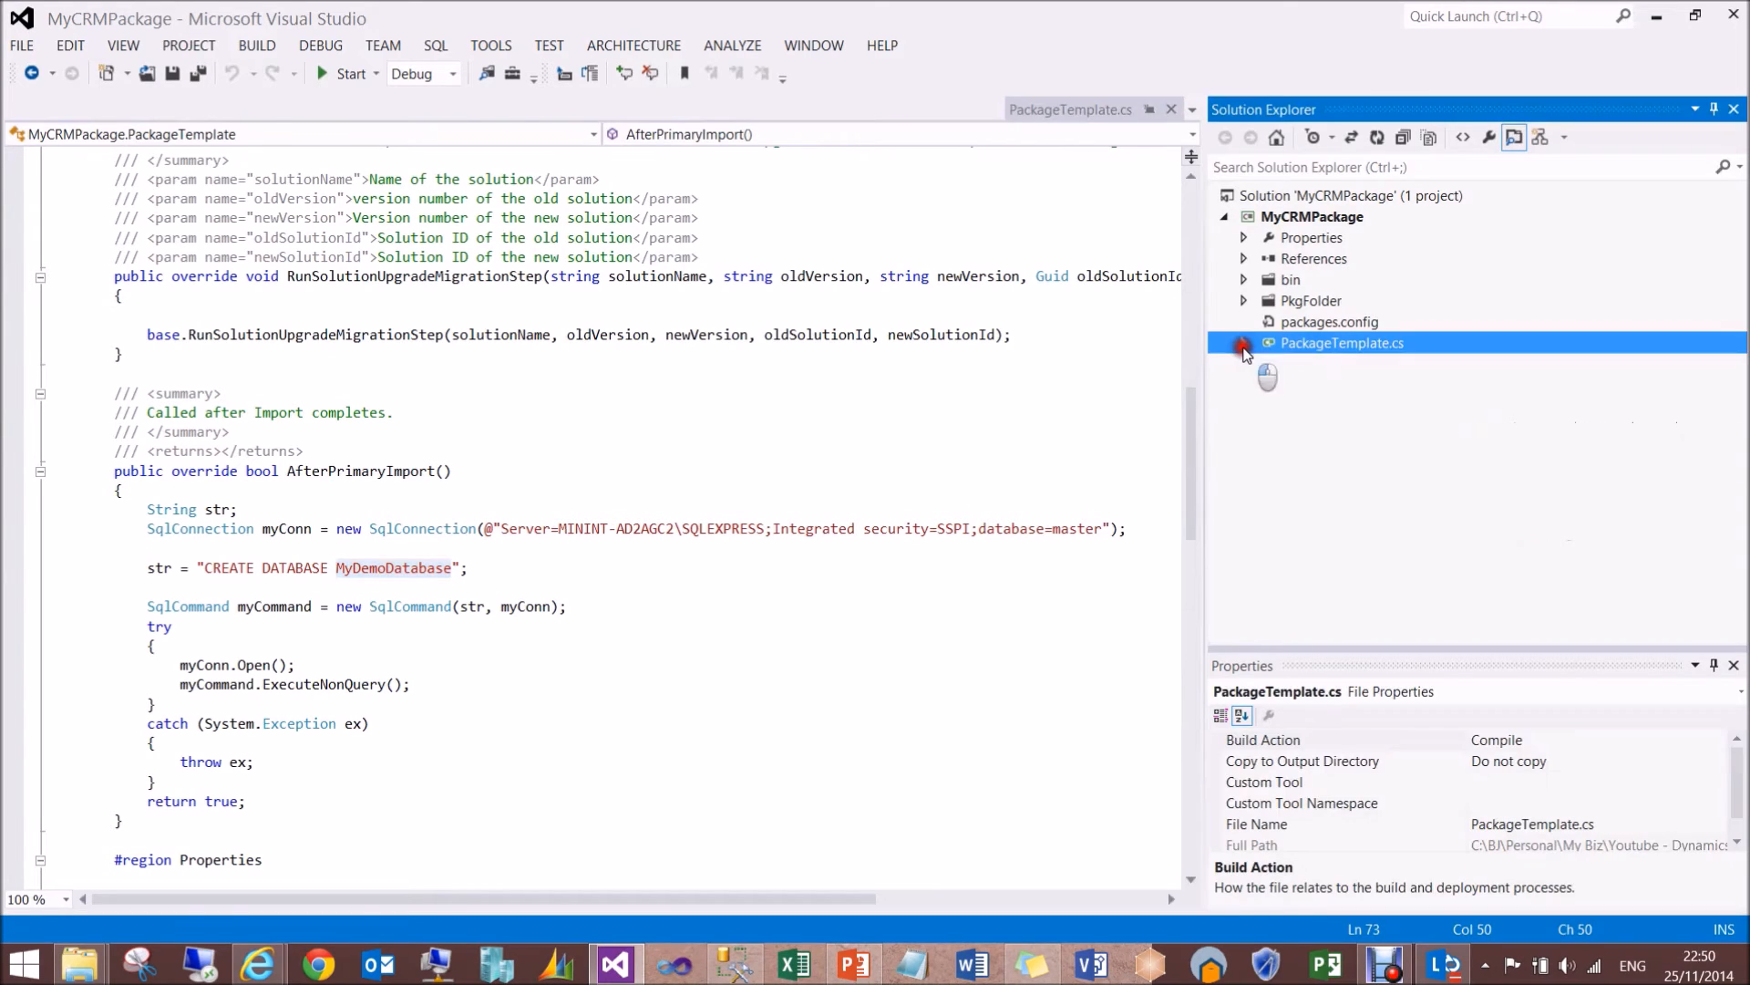
right_click(1289, 187)
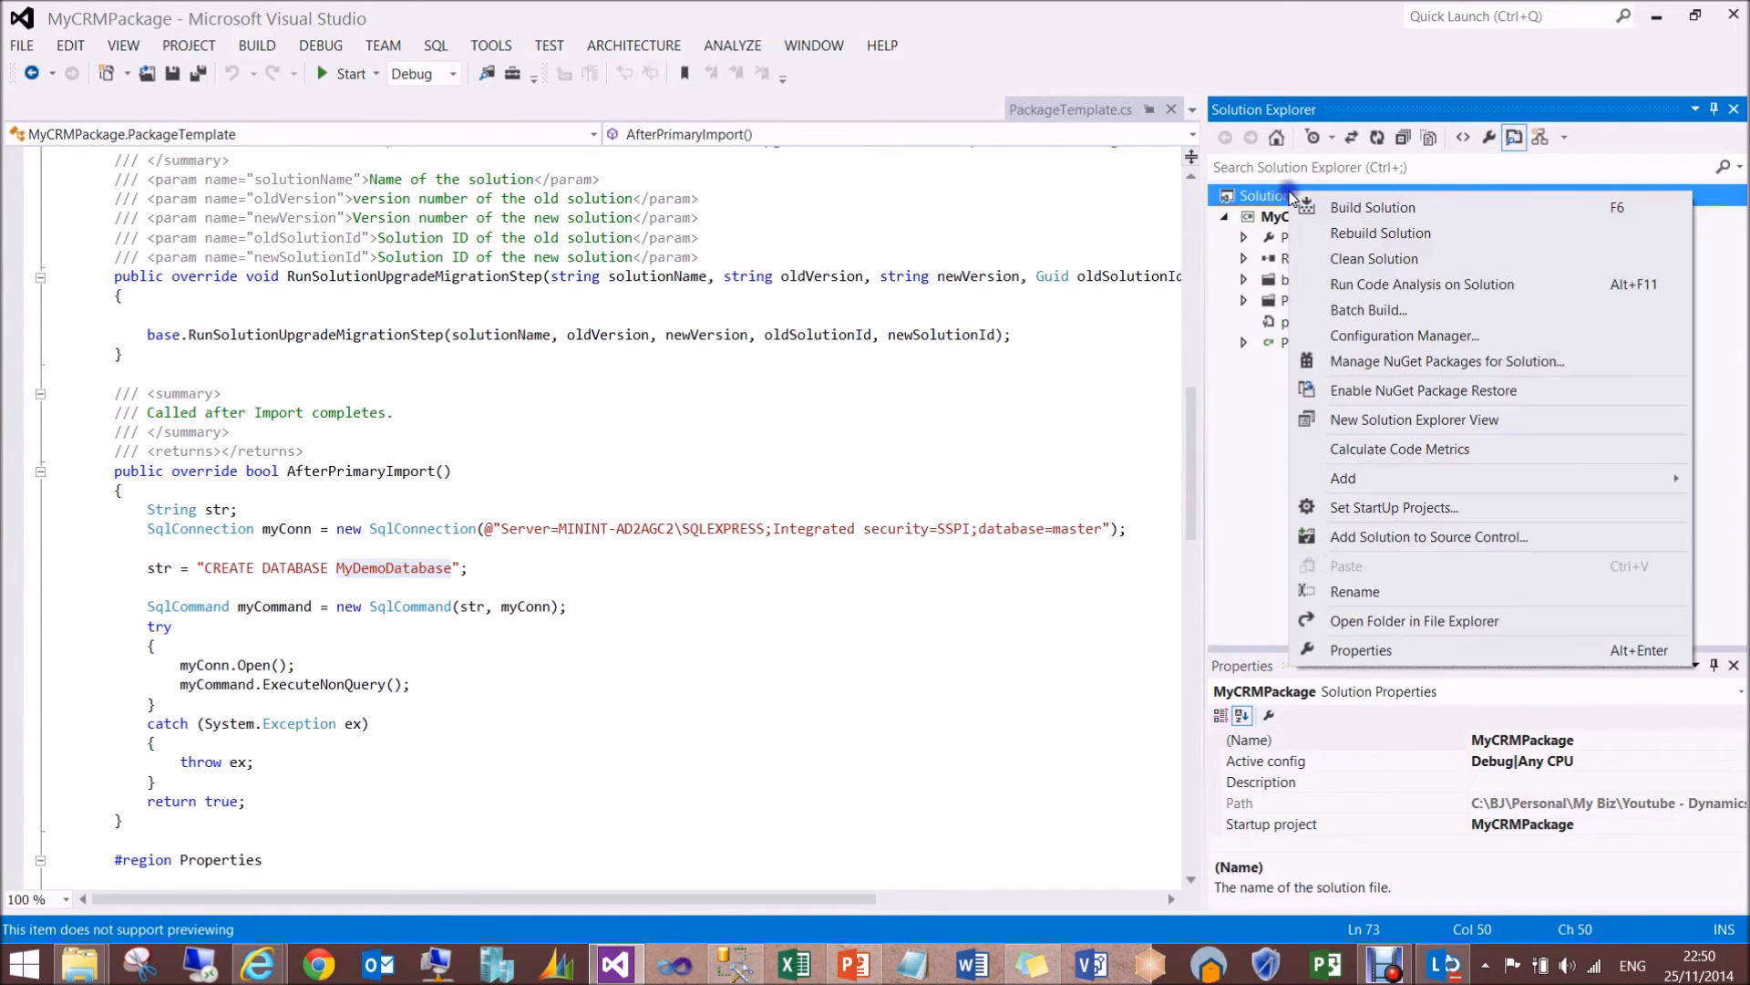
left_click(1335, 235)
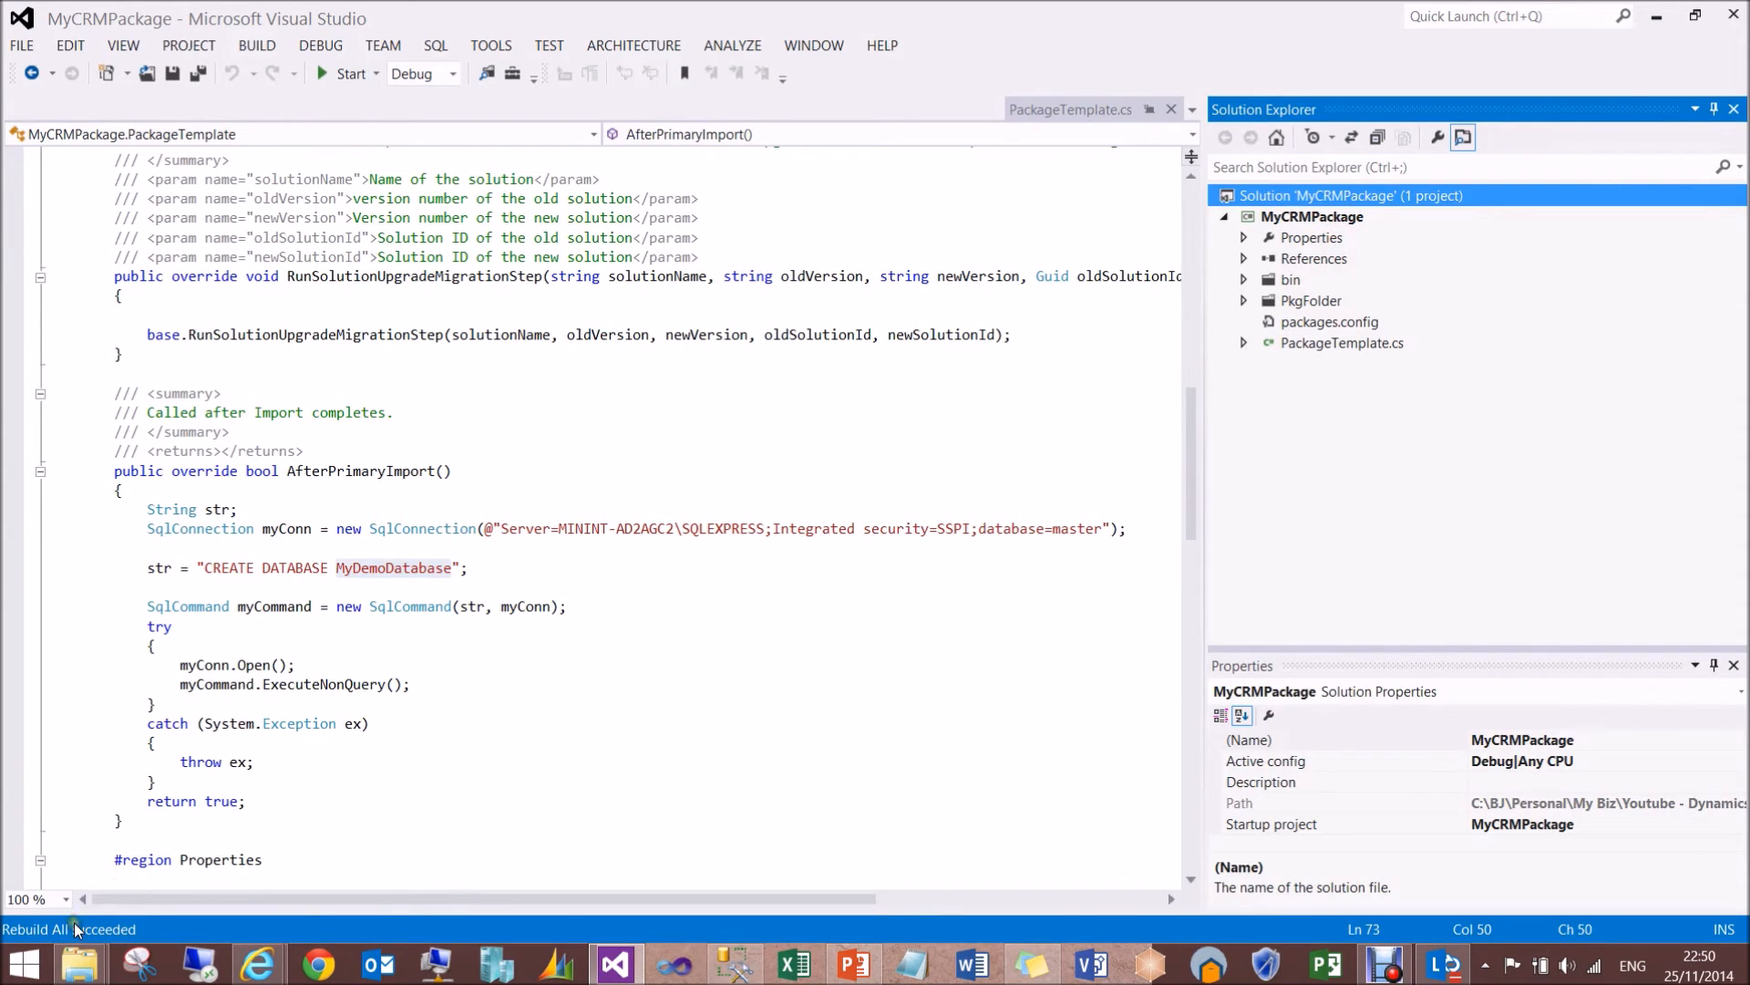
- Switch to the project's bin\Debug folder in File Explorer and look at the built MyCRMPackage.dll and PkgFolder
left_click(81, 964)
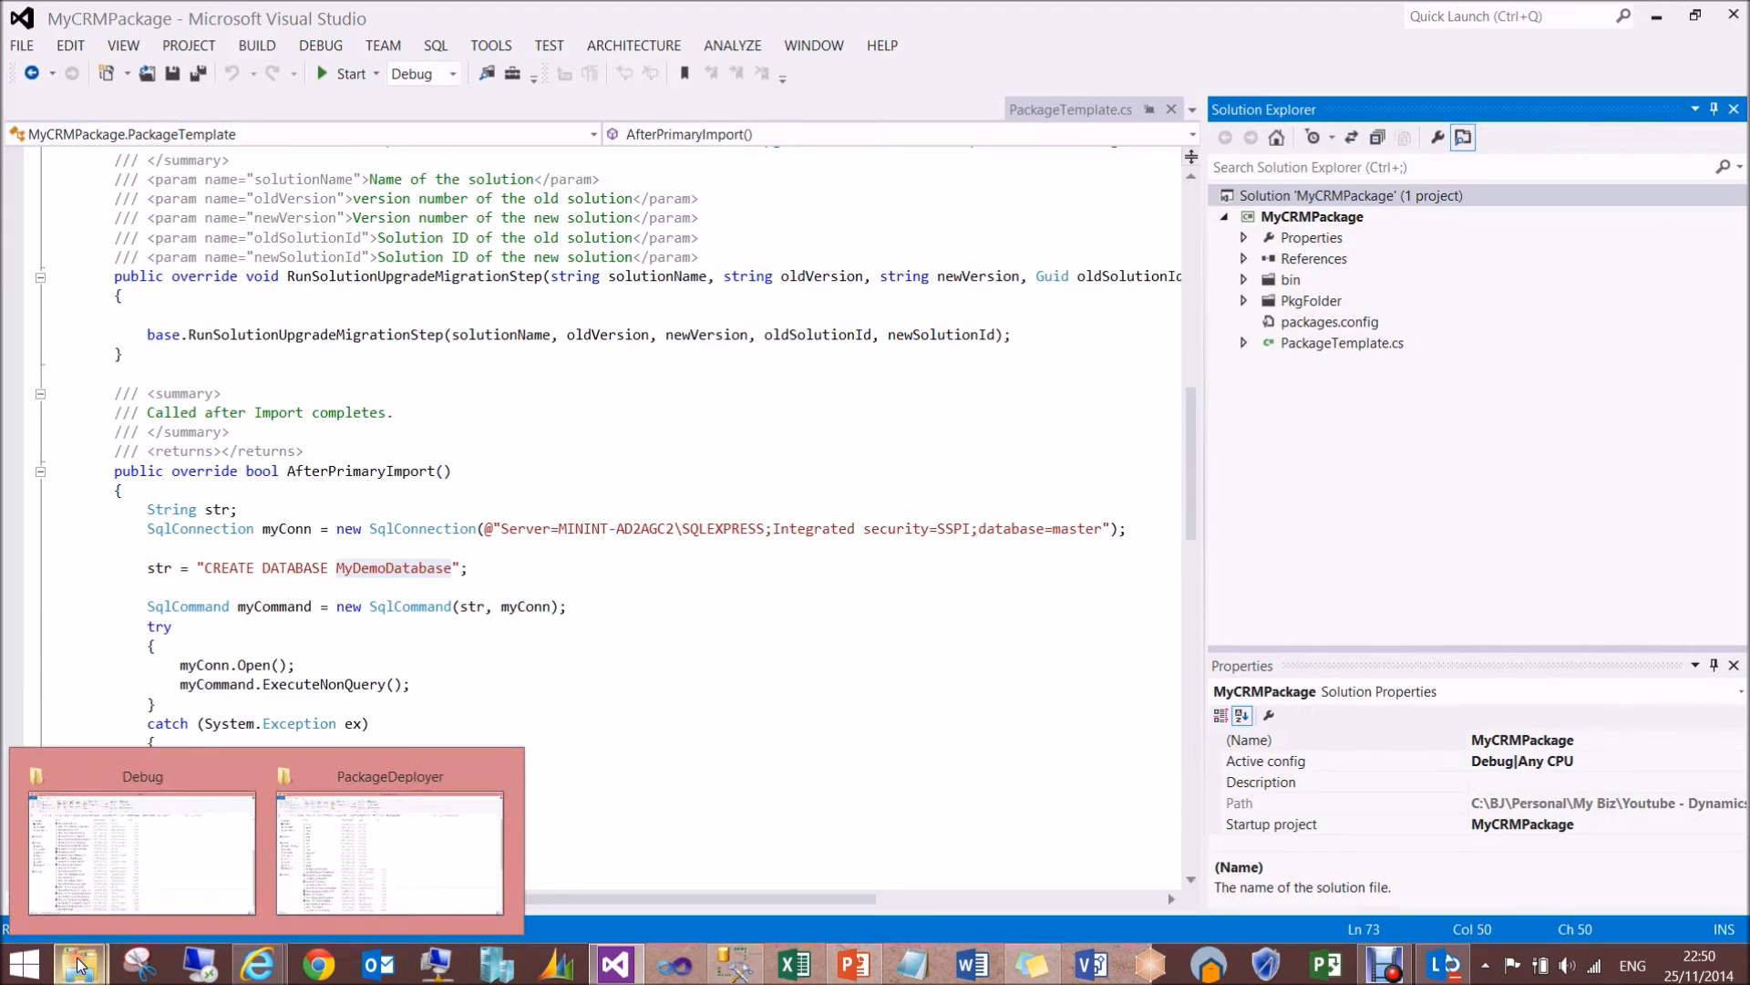
left_click(150, 879)
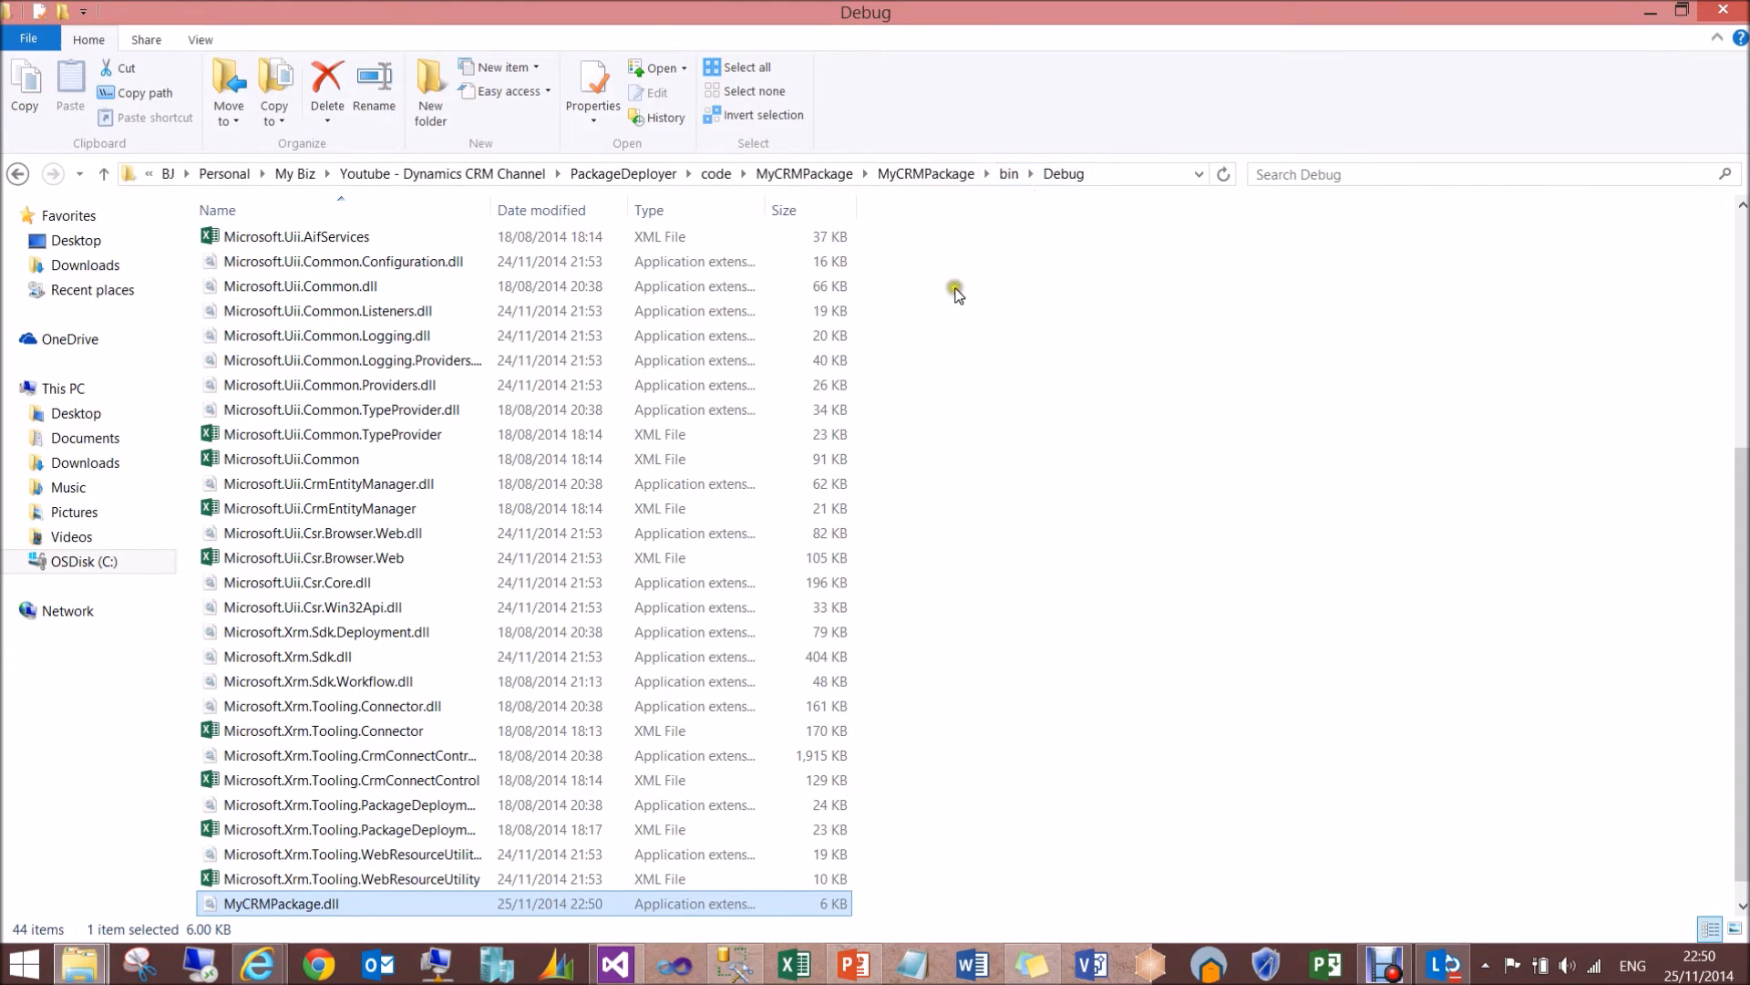
left_click(1012, 374)
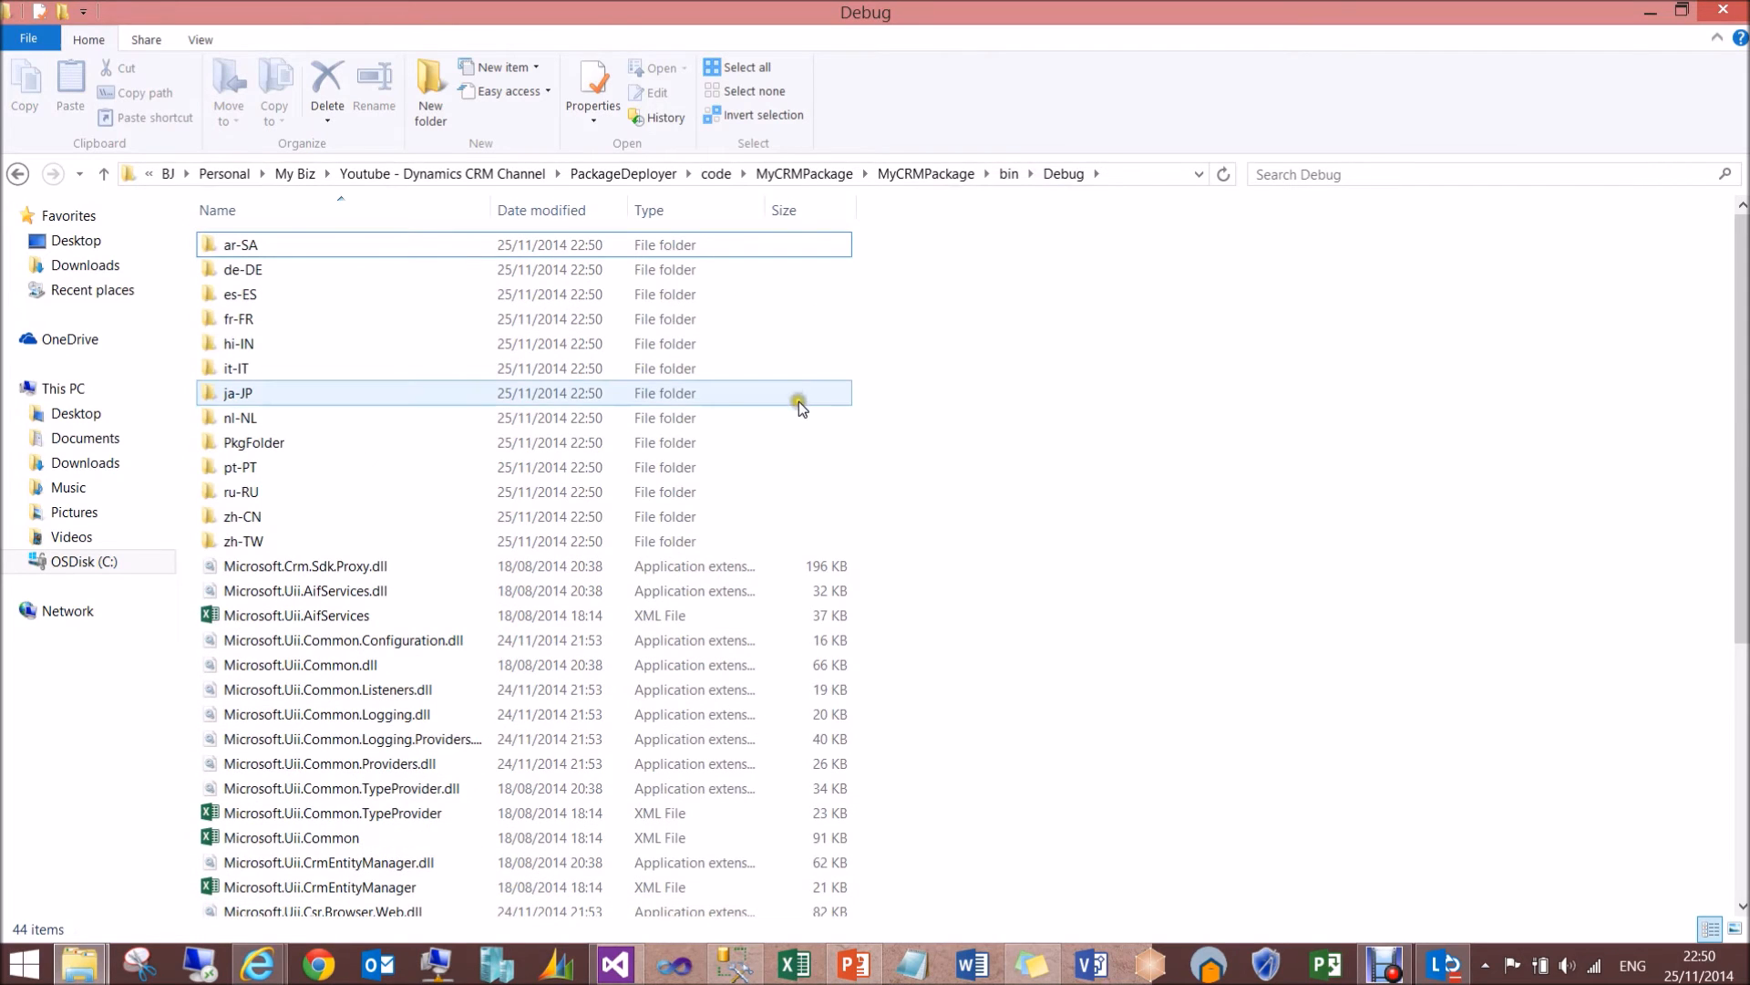
left_click(267, 446)
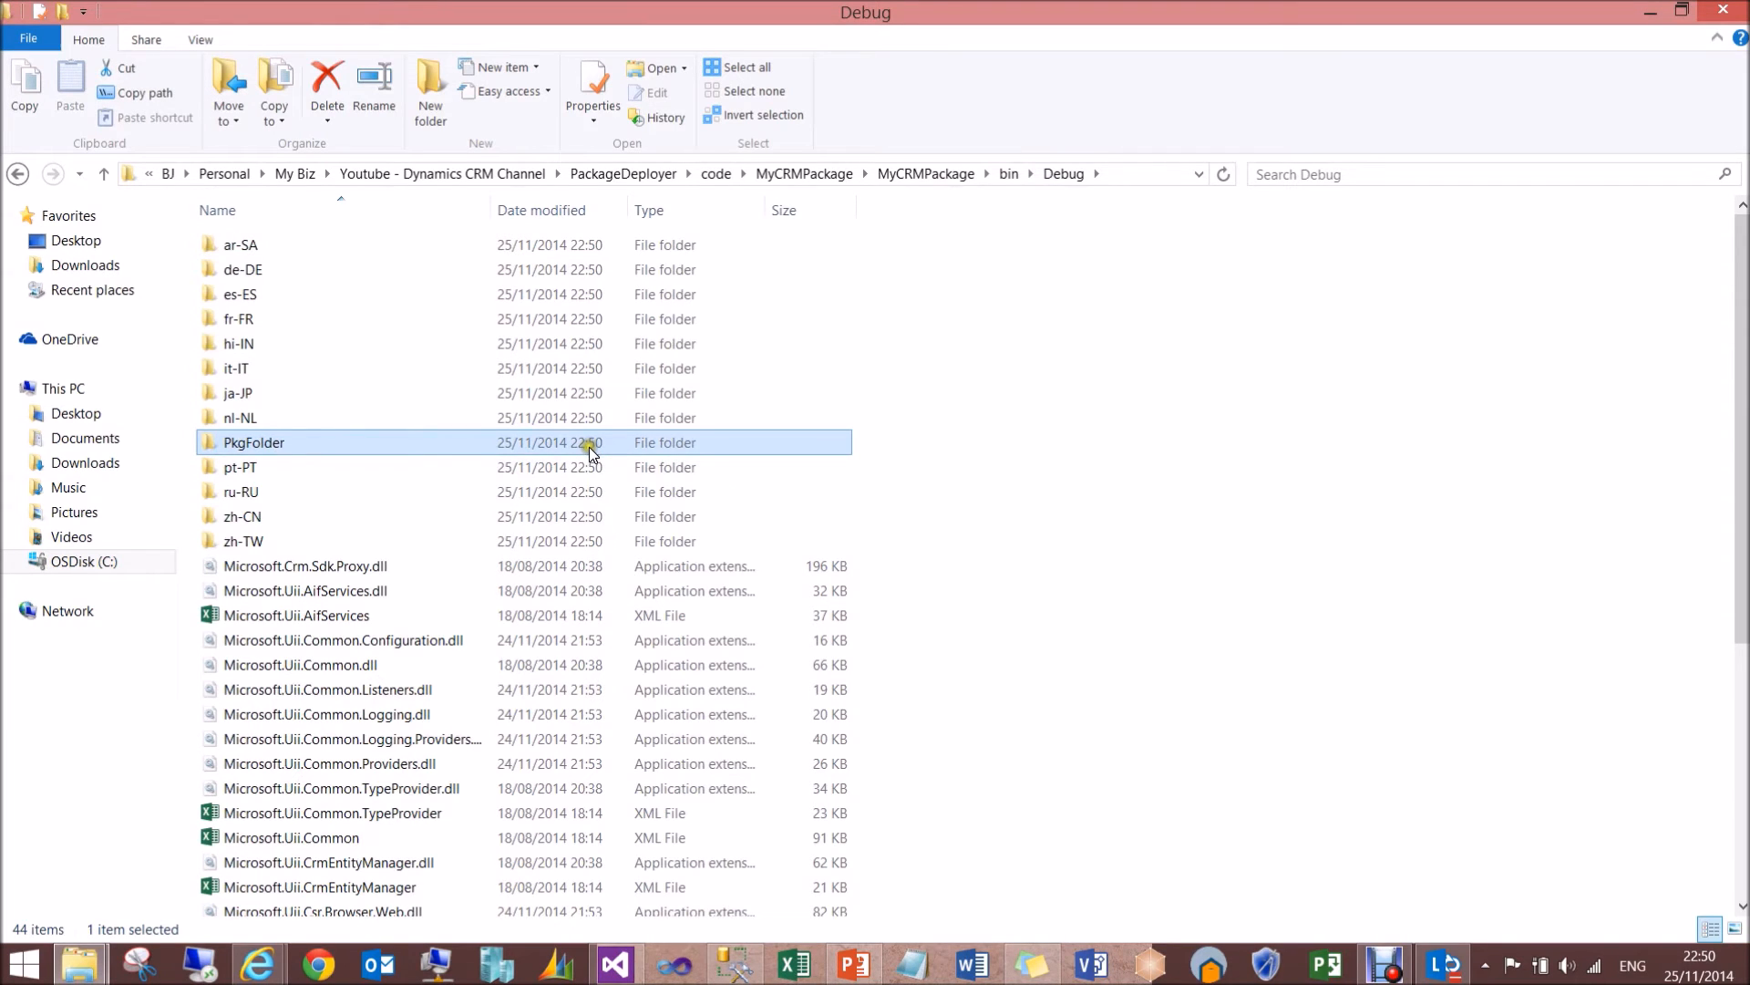
mouse_move(1741, 558)
left_mouse_down()
mouse_move(1734, 625)
mouse_move(1722, 552)
left_mouse_up()
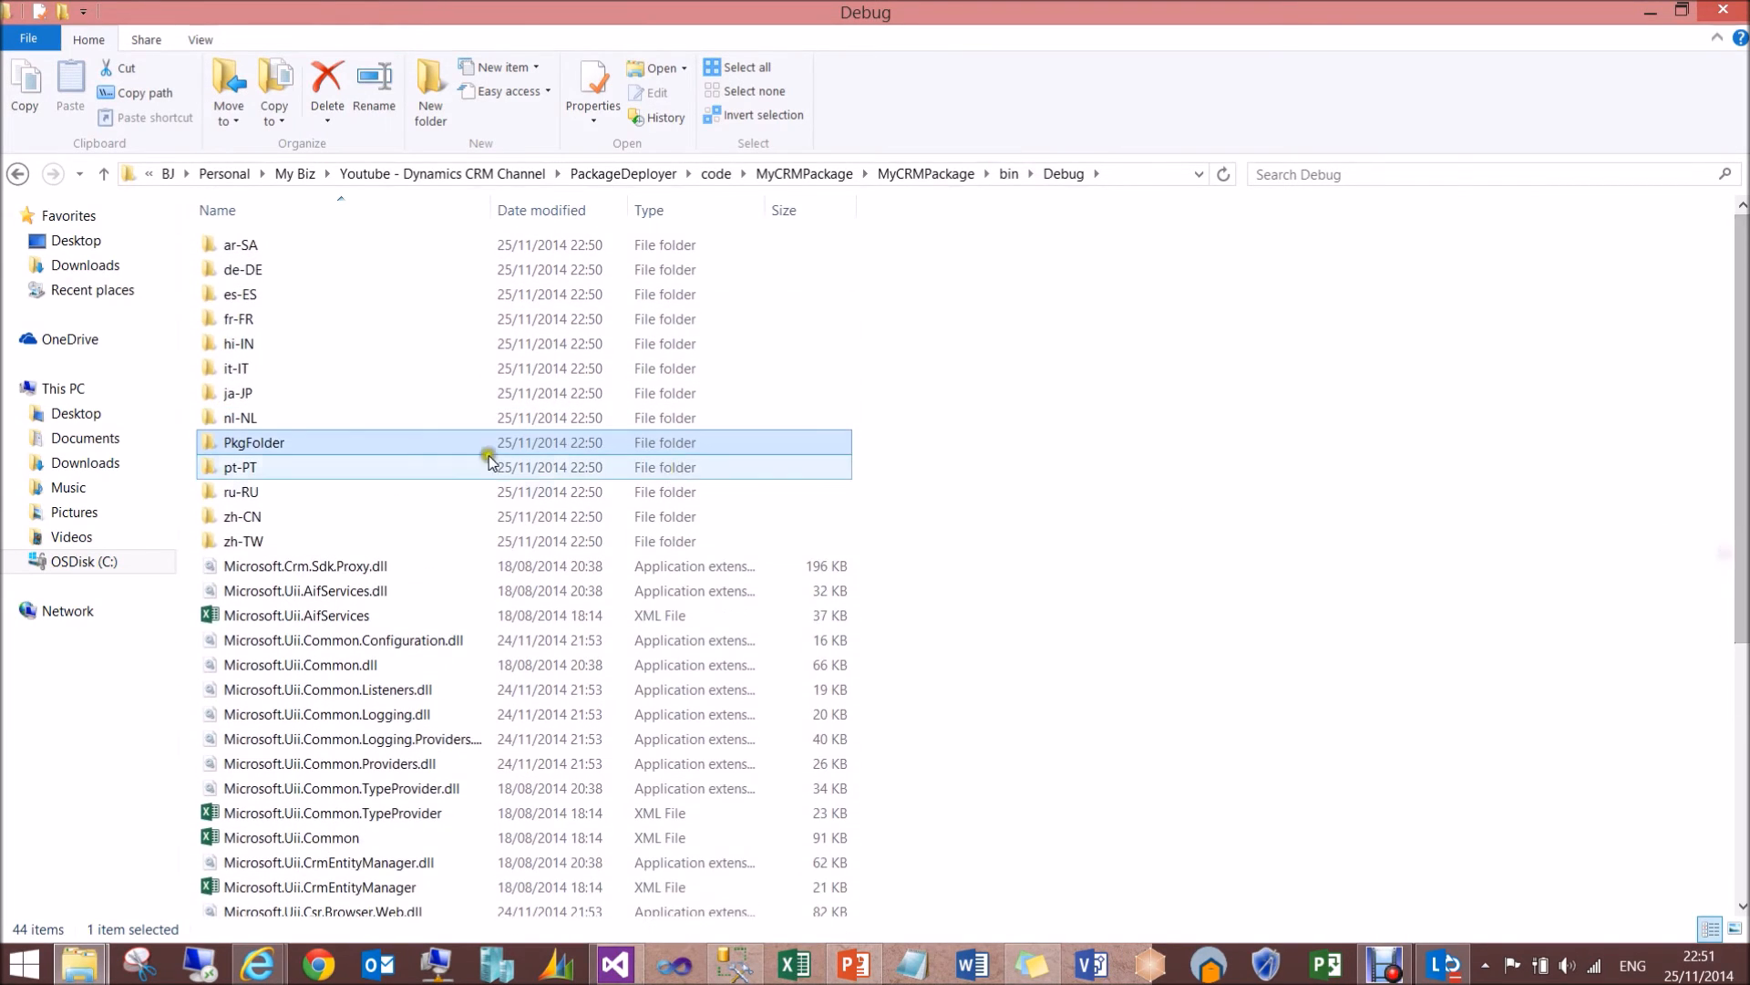
- Look through PkgFolder down to the en-us folder inside Content, and return to the Debug folder
double_click(291, 449)
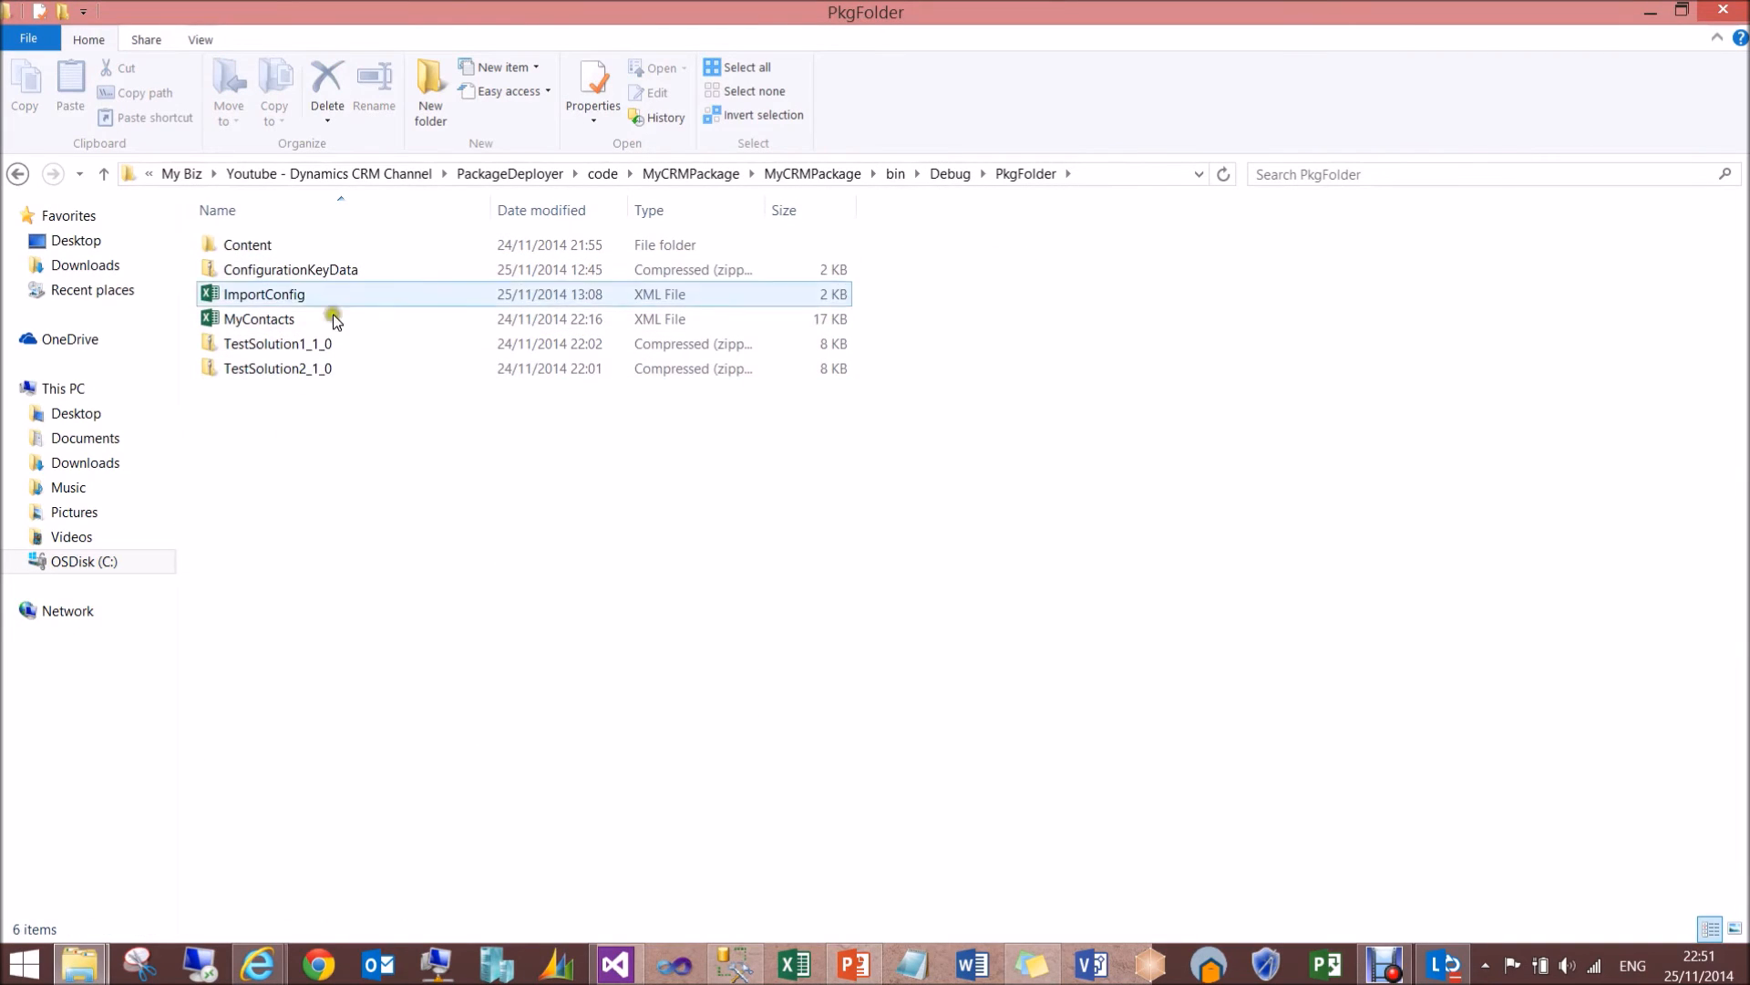
double_click(285, 247)
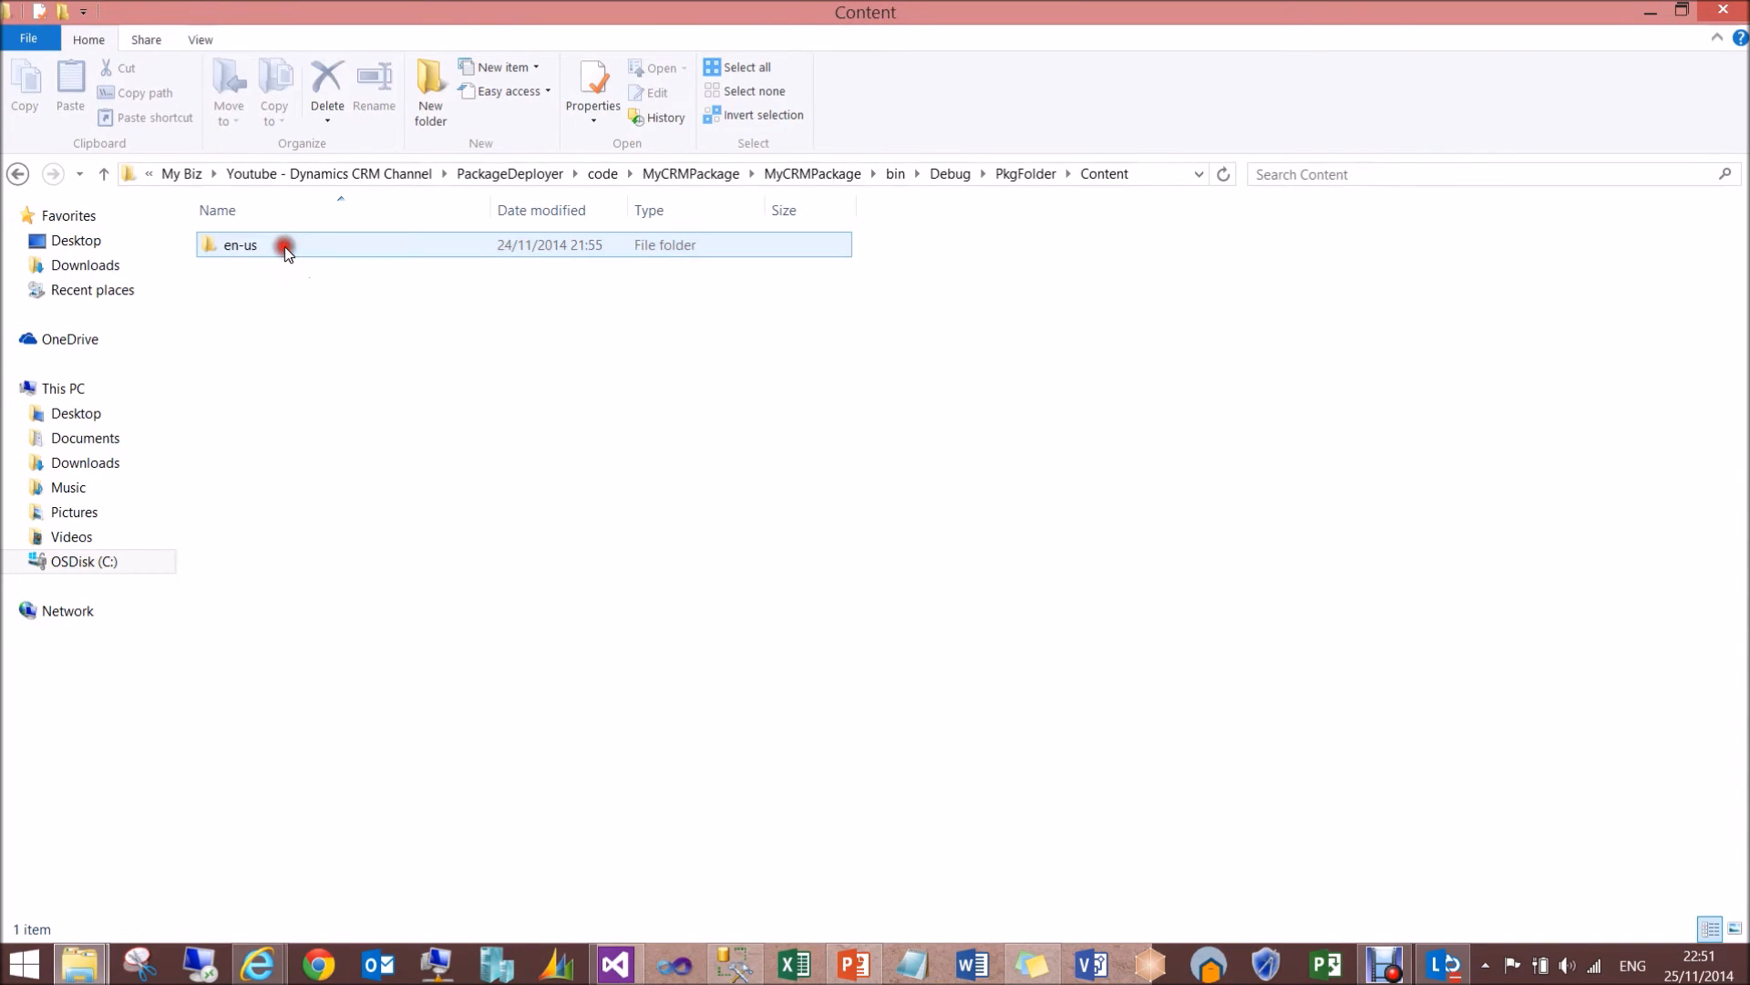
double_click(285, 246)
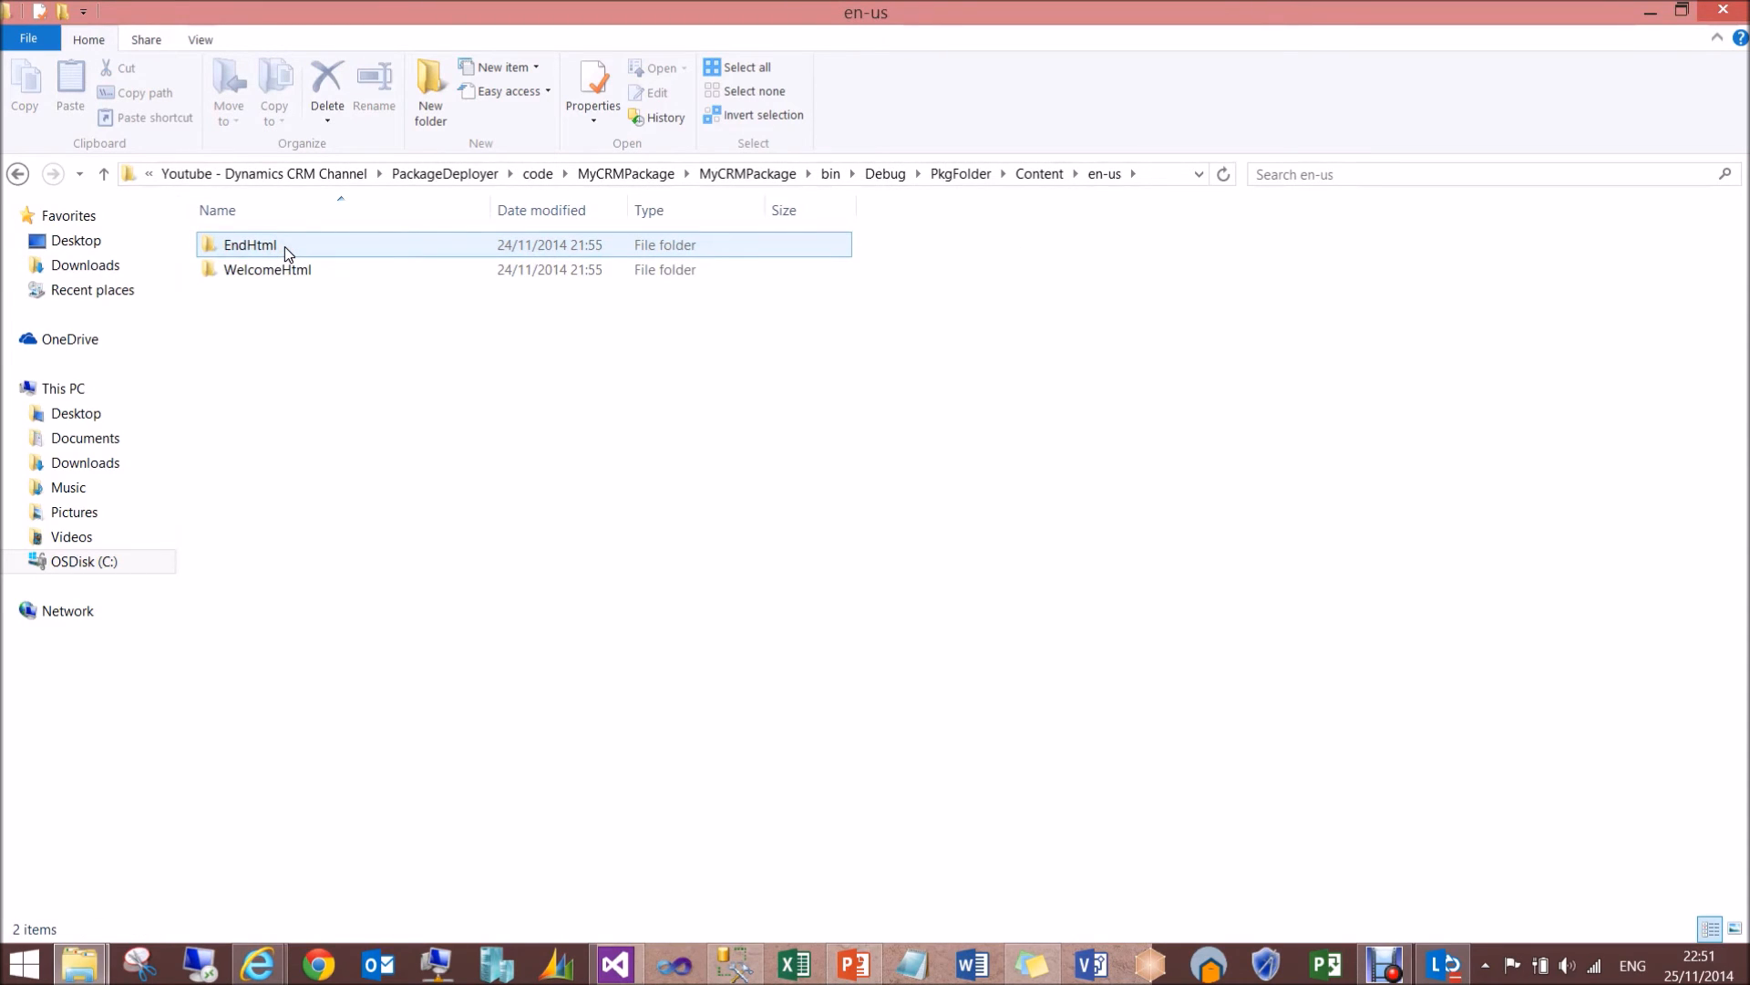
key("BackSpace")
key("BackSpace")
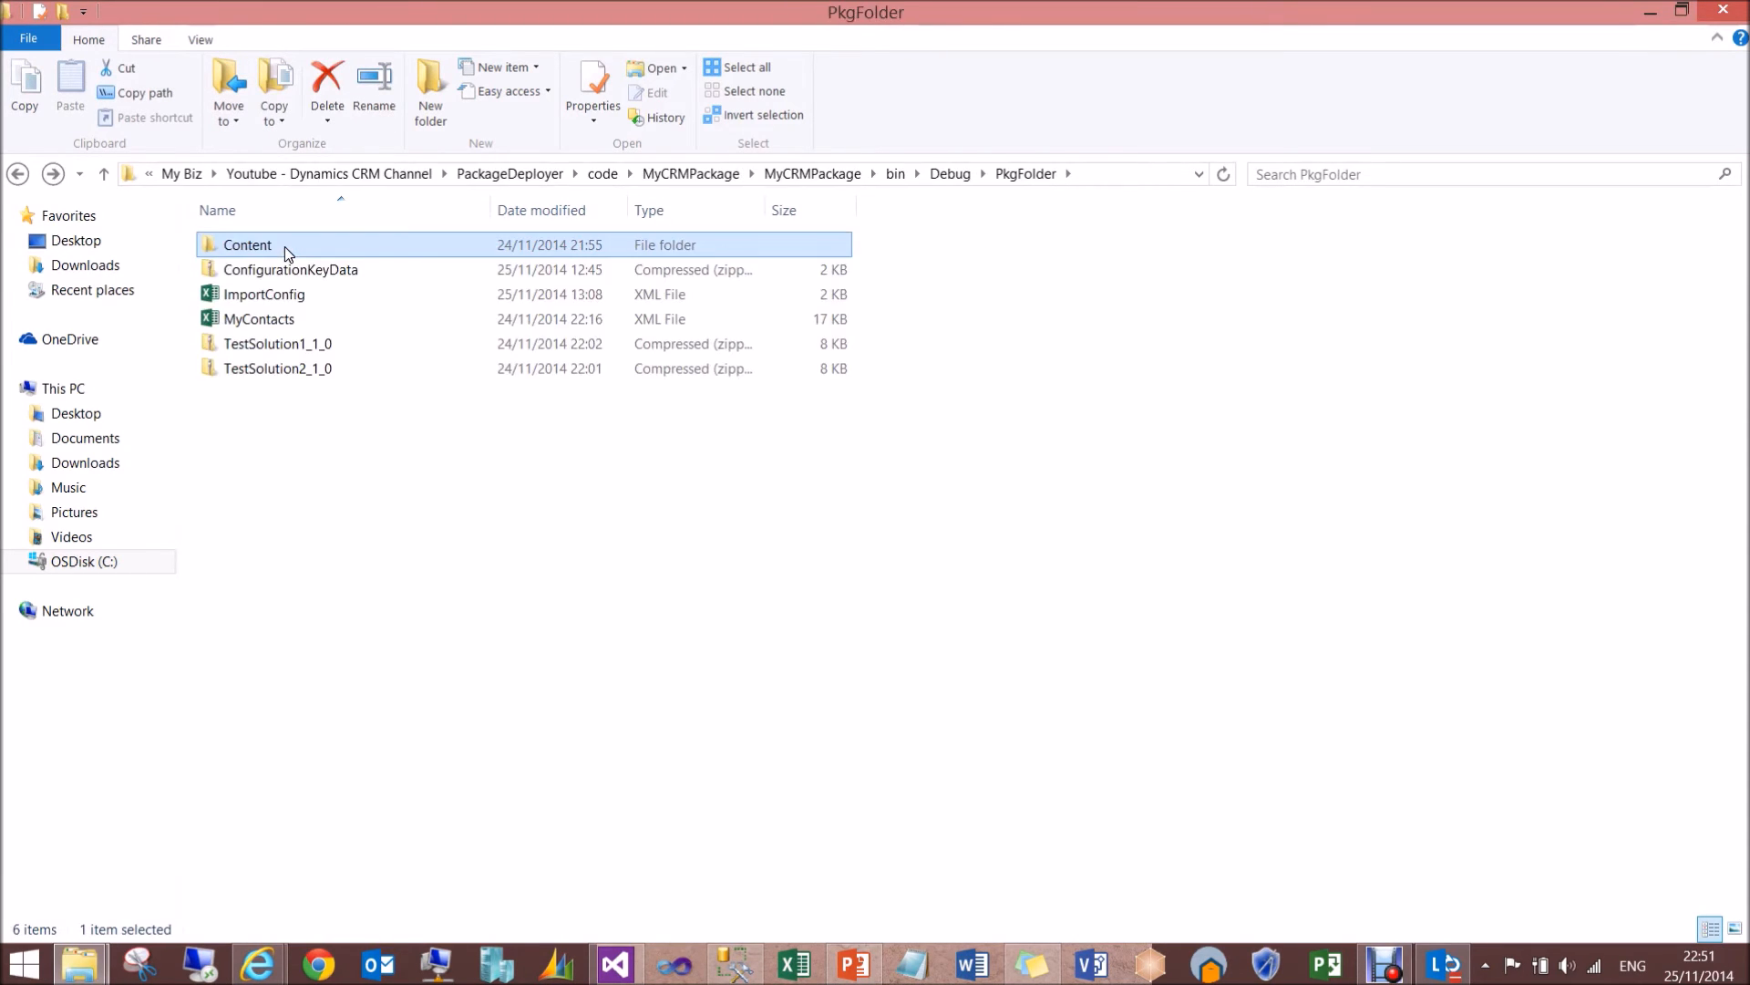
key("BackSpace")
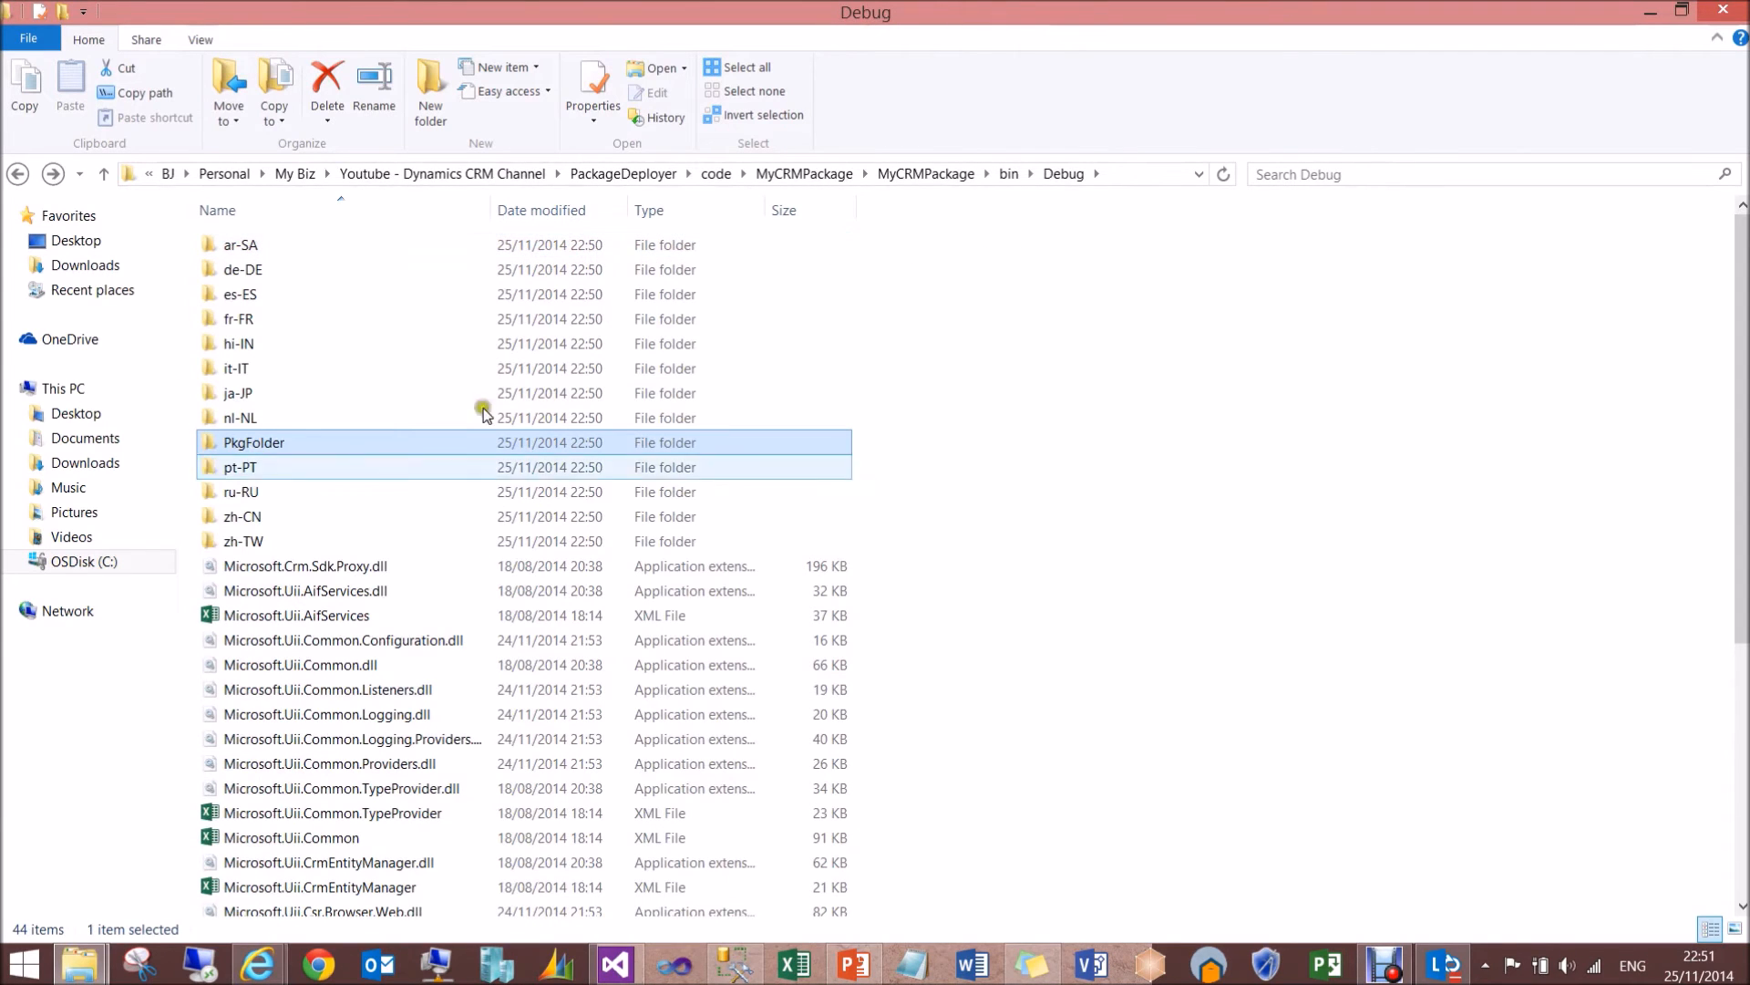
- Select MyCRMPackage.dll in the Debug folder, then look through the SDK's Tools\PackageDeployer folder down to the PackageDeployer application
left_click(1742, 754)
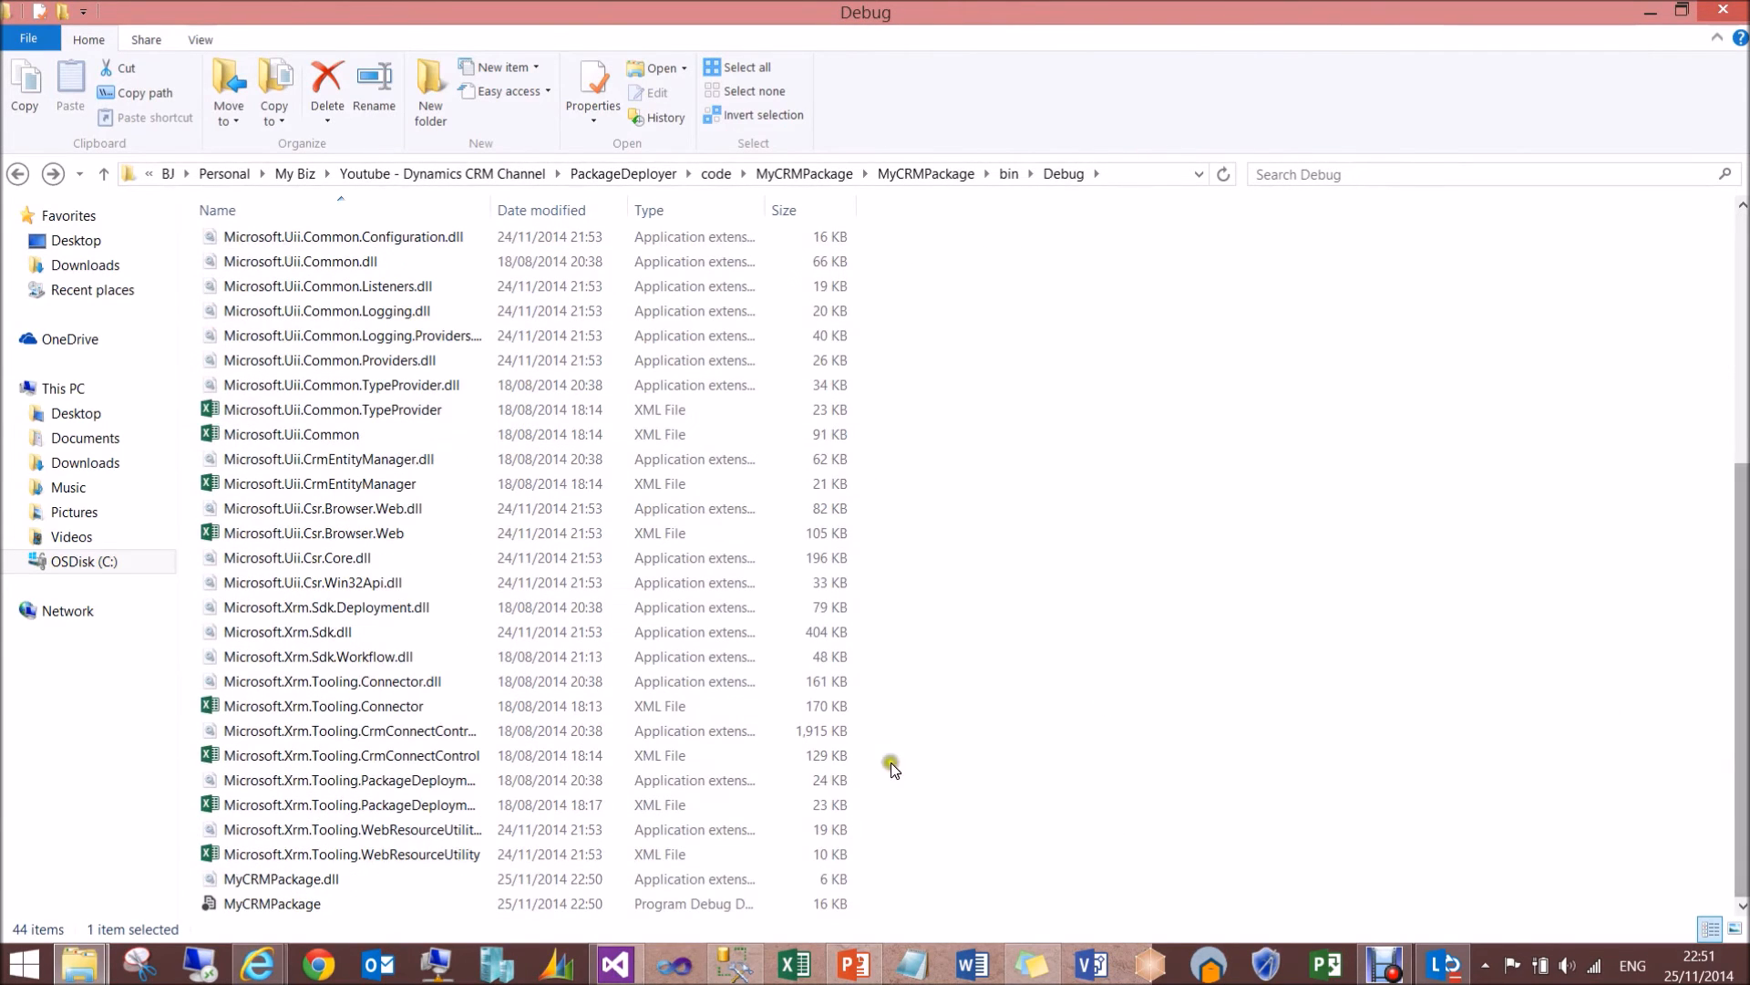
left_click(348, 883)
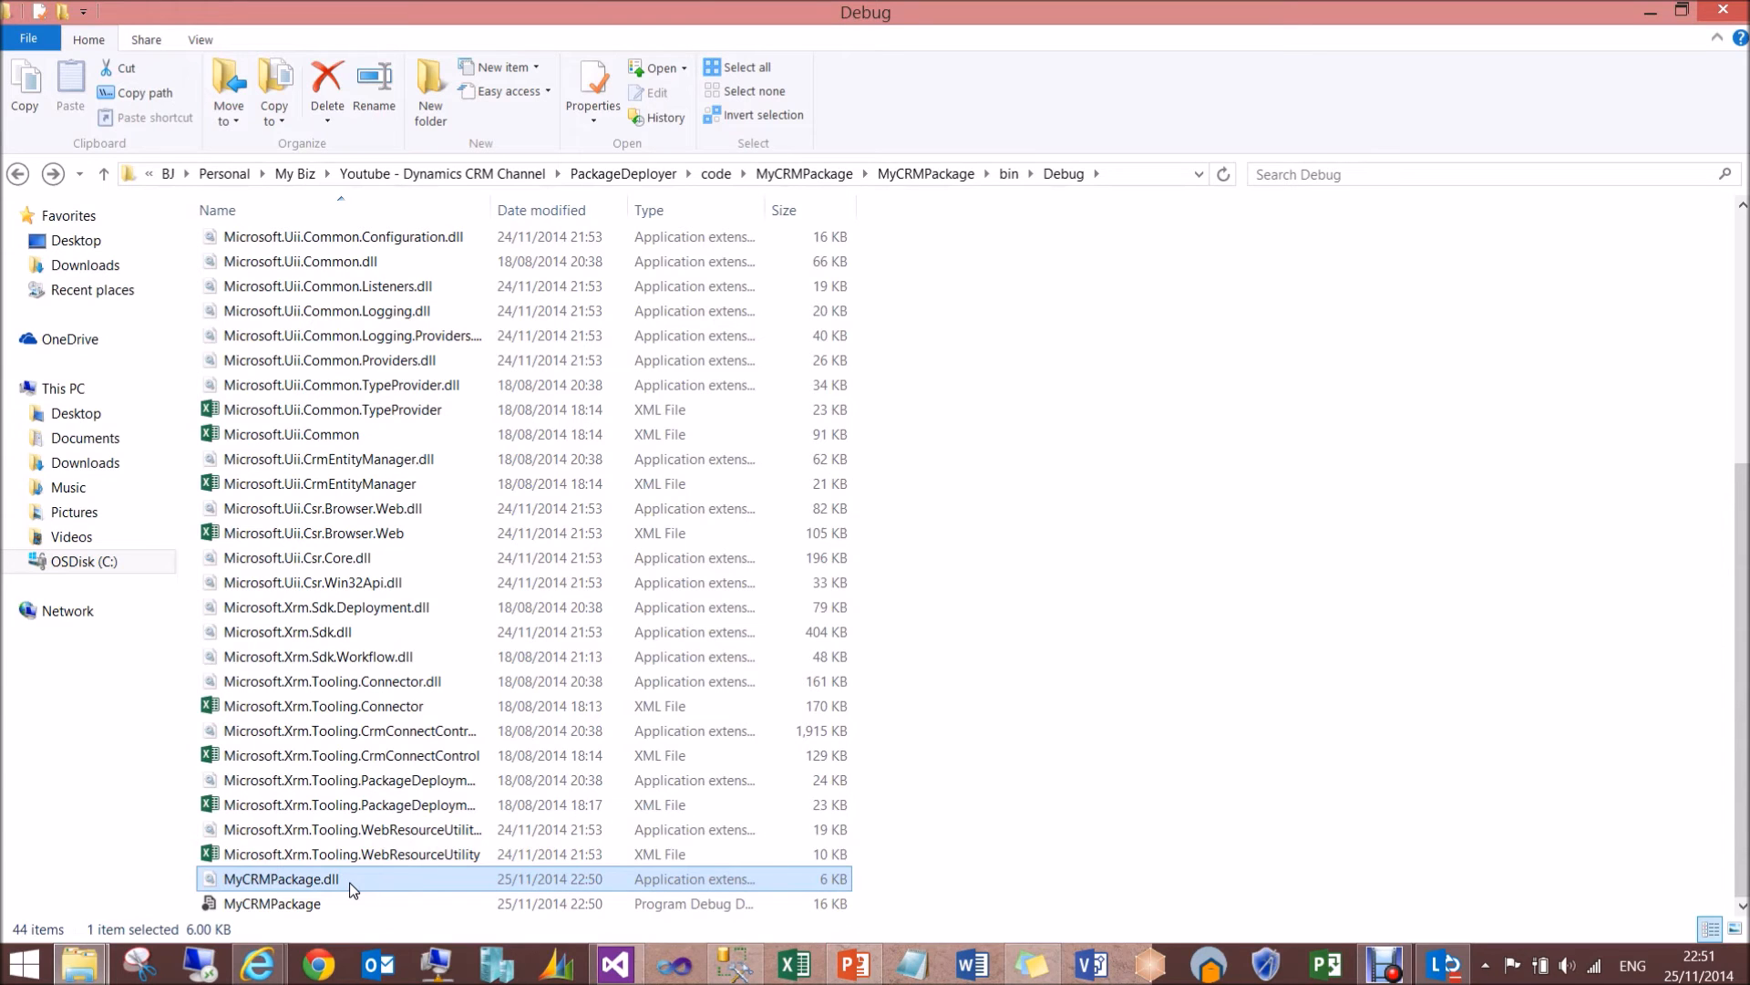
left_click(108, 964)
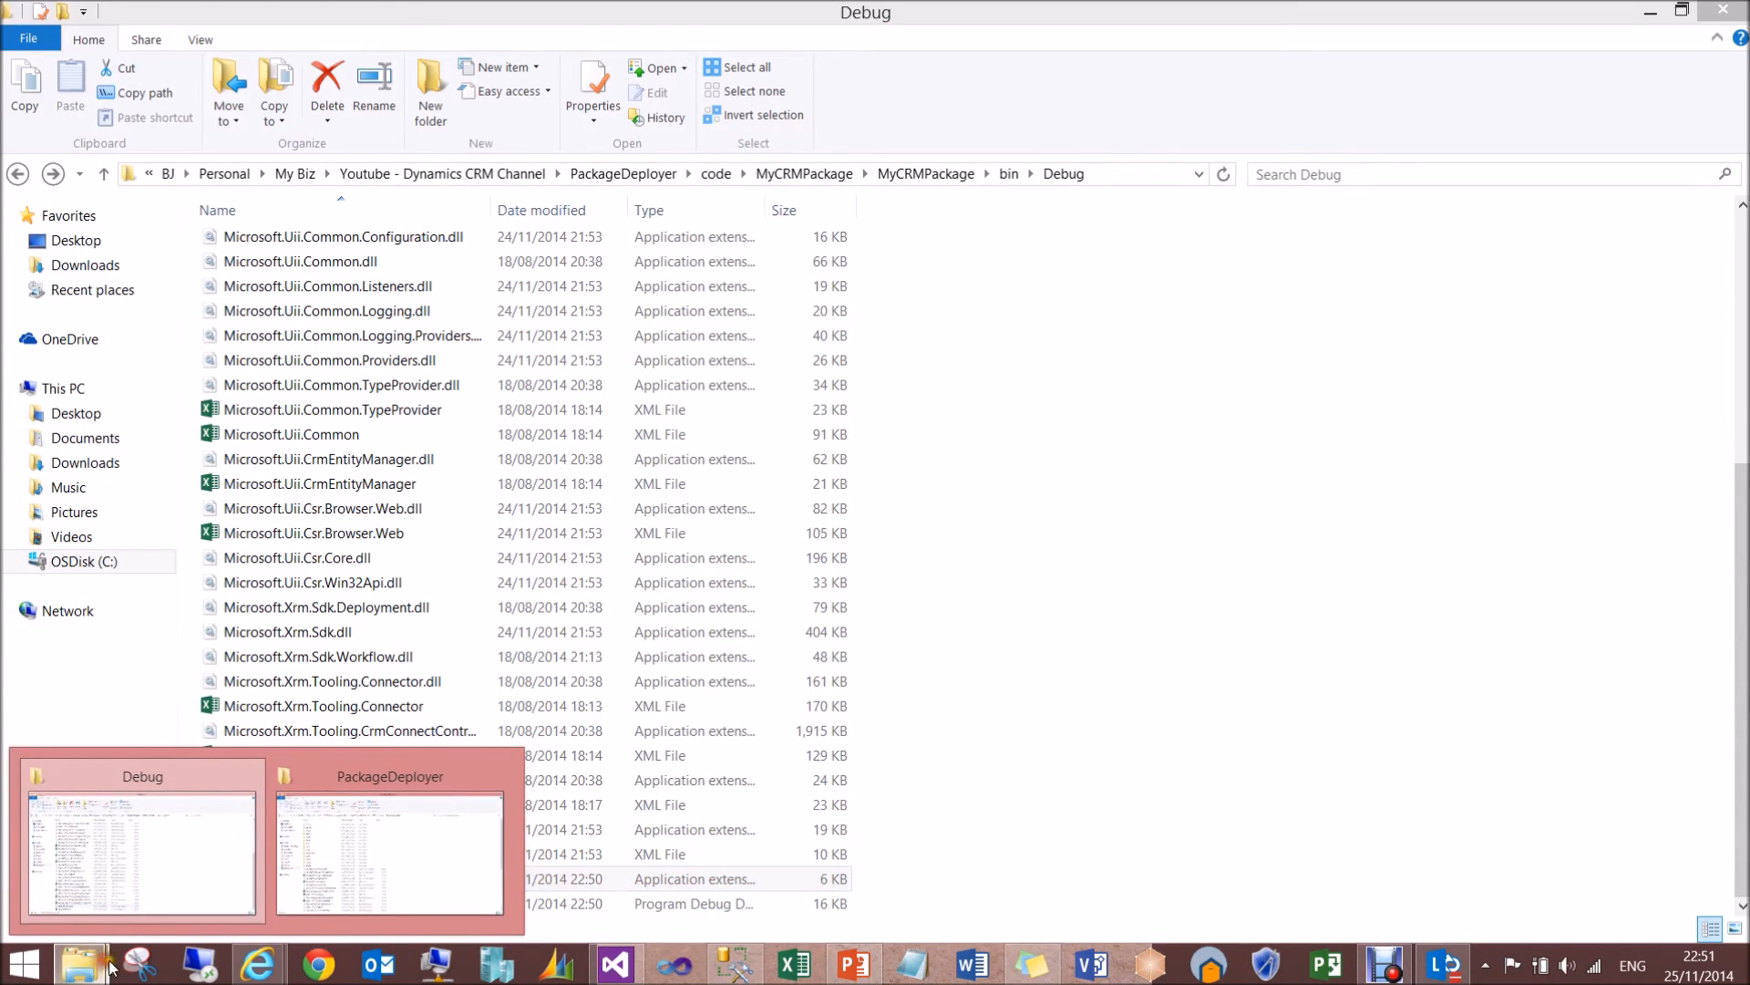
left_click(392, 852)
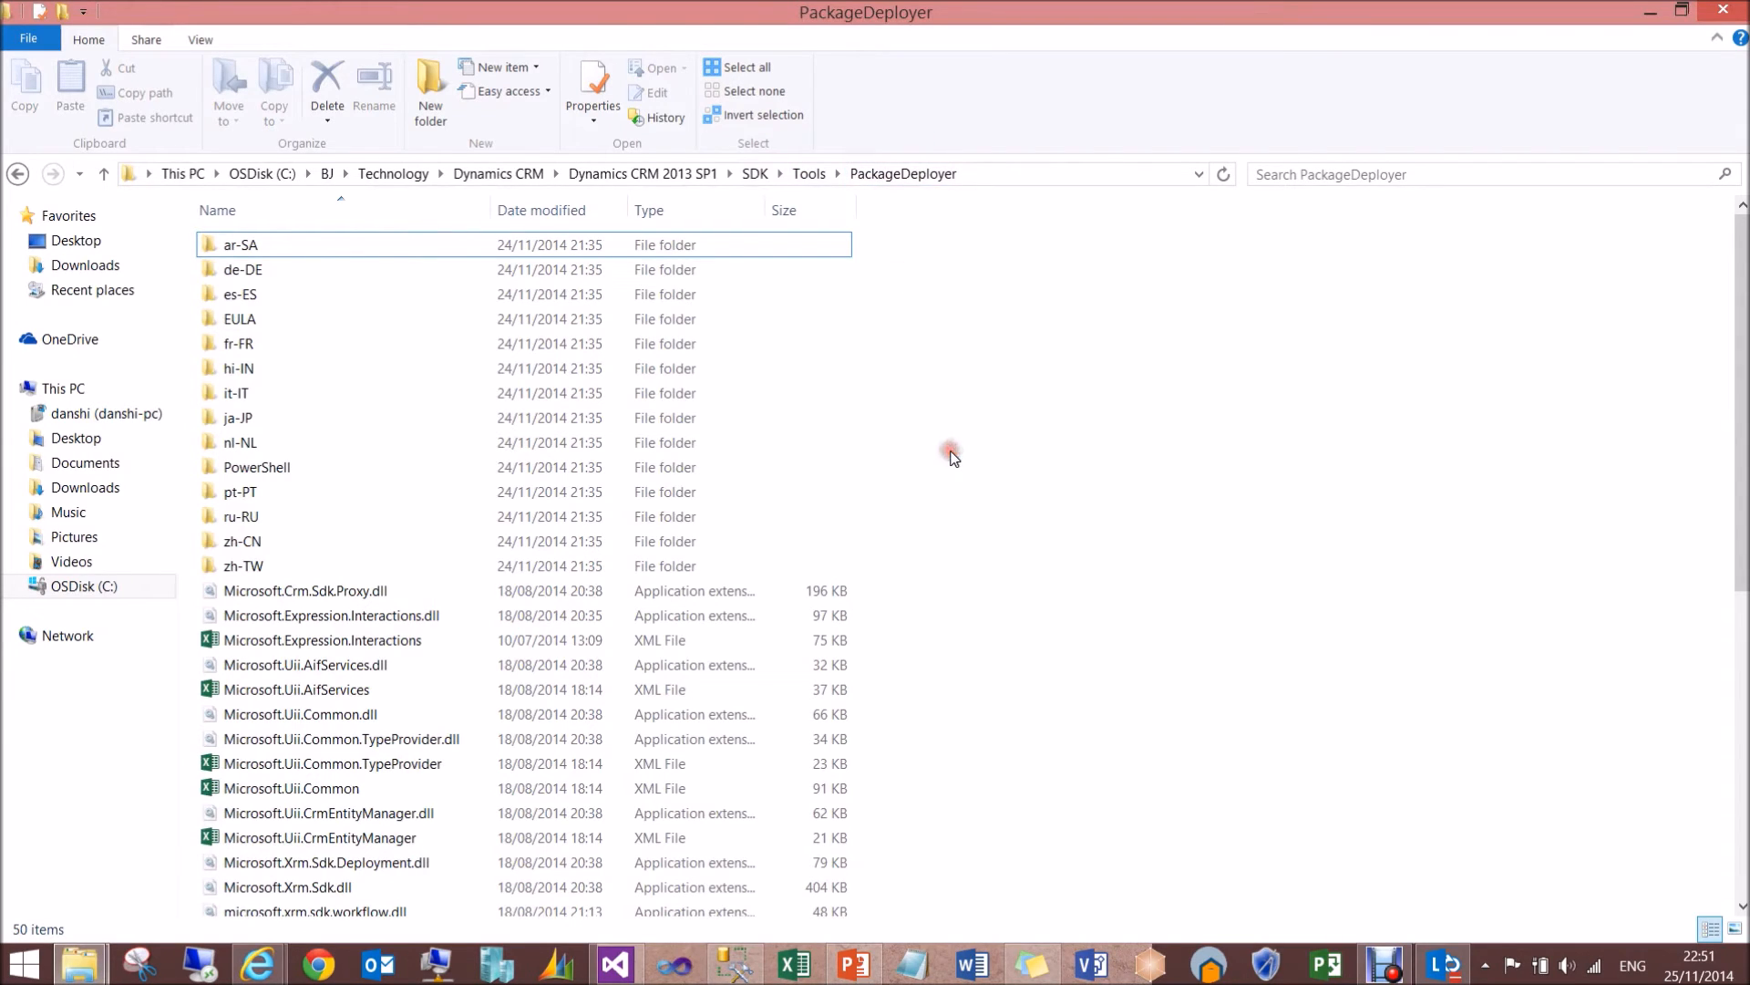
key("Down")
key("Down")
key("Down")
key("Down")
key("Down")
key("Down")
key("Down")
key("Down")
key("Down")
key("Down")
key("Down")
key("Down")
key("Down")
key("Down")
key("Down")
key("Down")
key("Down")
key("Down")
key("Down")
key("Down")
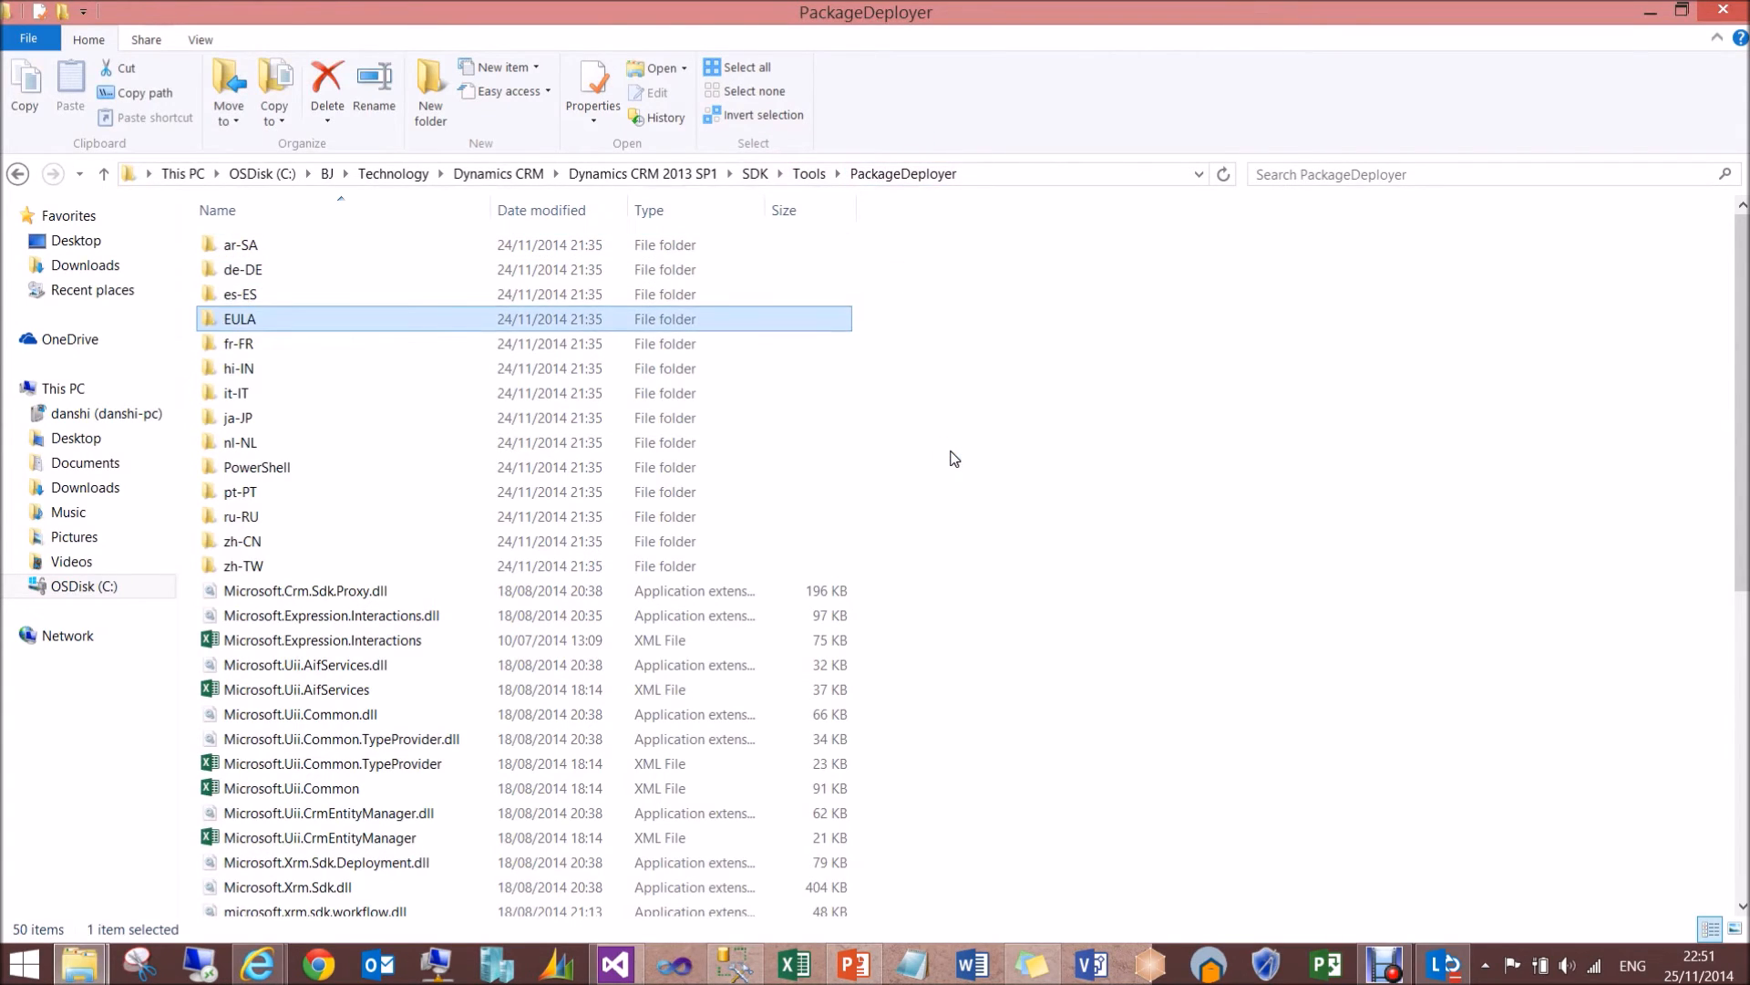
key("Down")
key("Down")
key("Down")
key("Down")
key("Down")
key("Down")
key("Down")
key("Down")
key("Down")
key("Down")
key("Down")
key("Down")
key("Down")
key("Down")
key("Down")
key("Down")
key("Down")
key("Down")
key("Down")
key("Down")
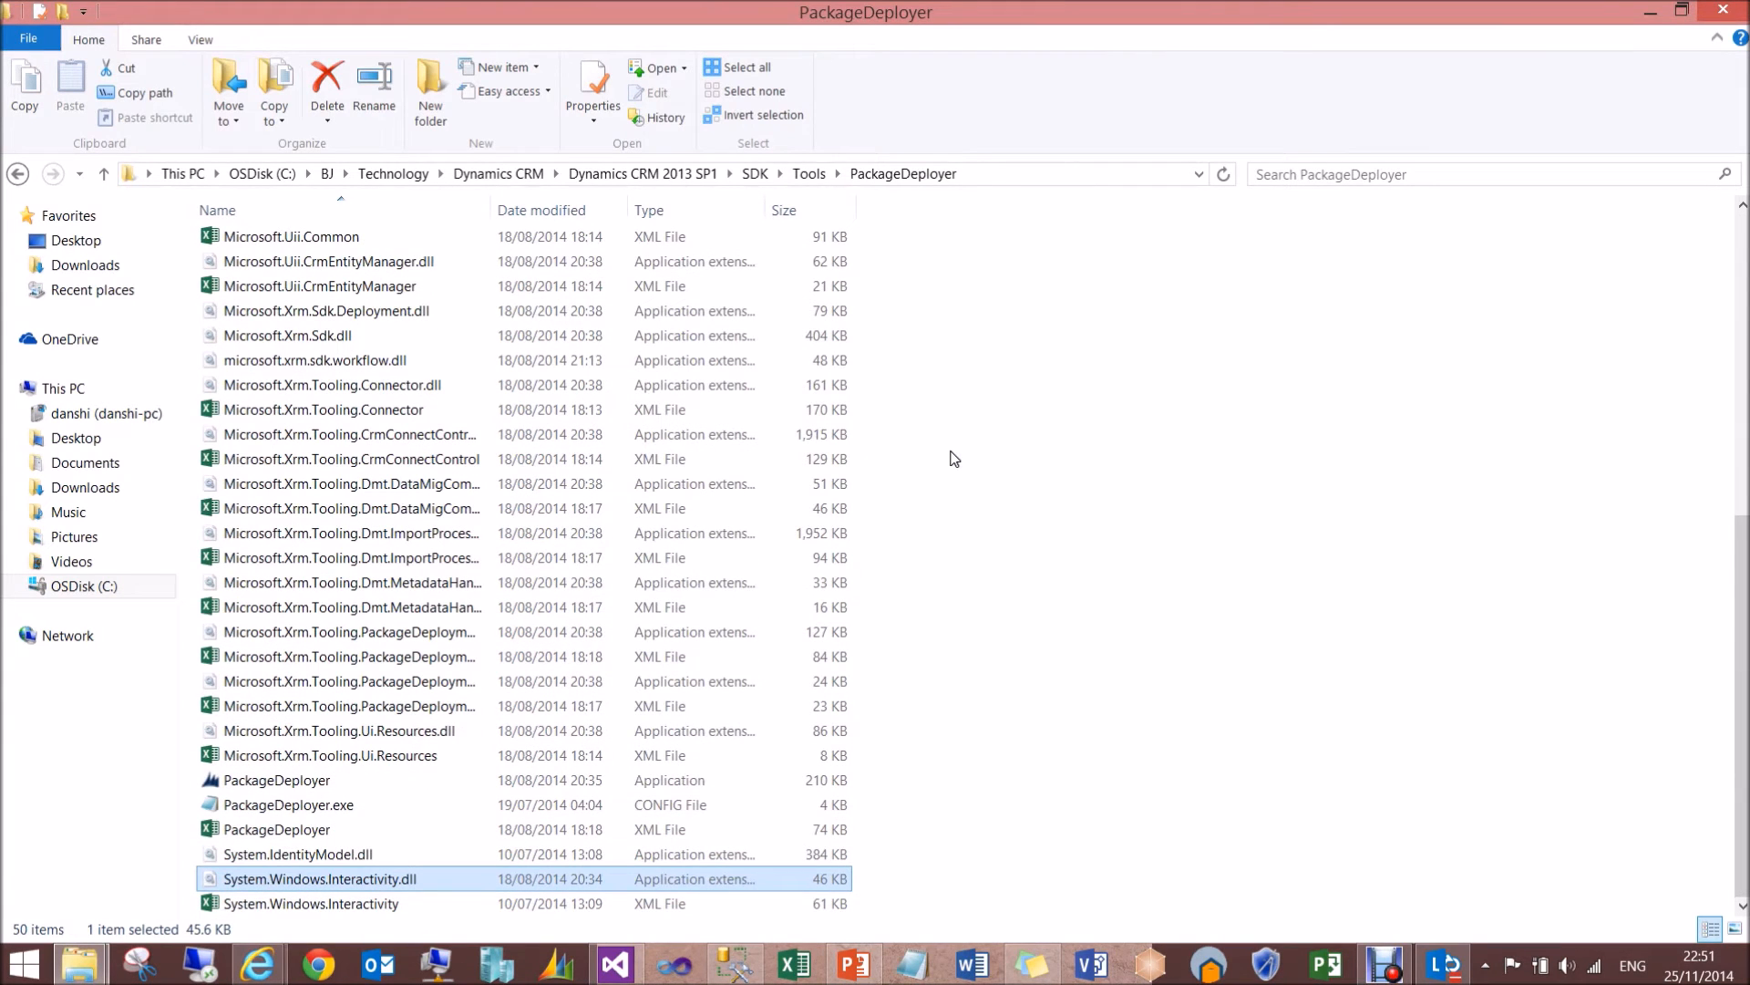
- Copy MyCRMPackage.dll from the Debug folder into the SDK's PackageDeployer folder
left_click(80, 965)
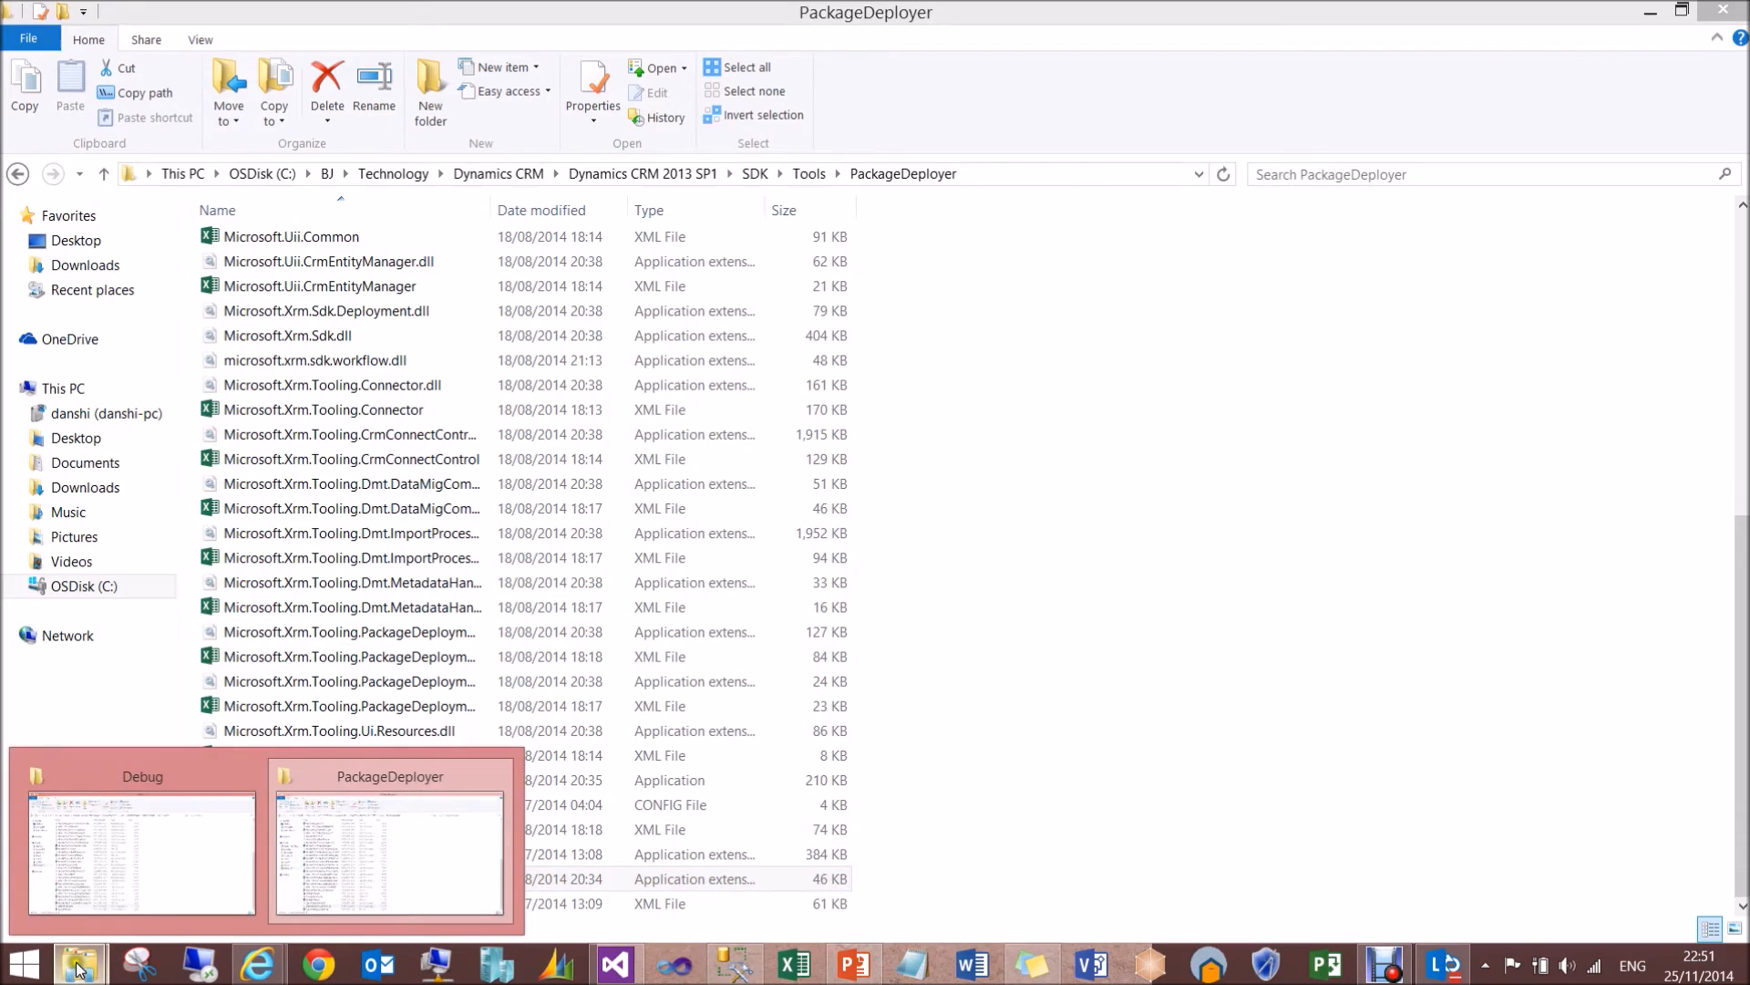
left_click(145, 843)
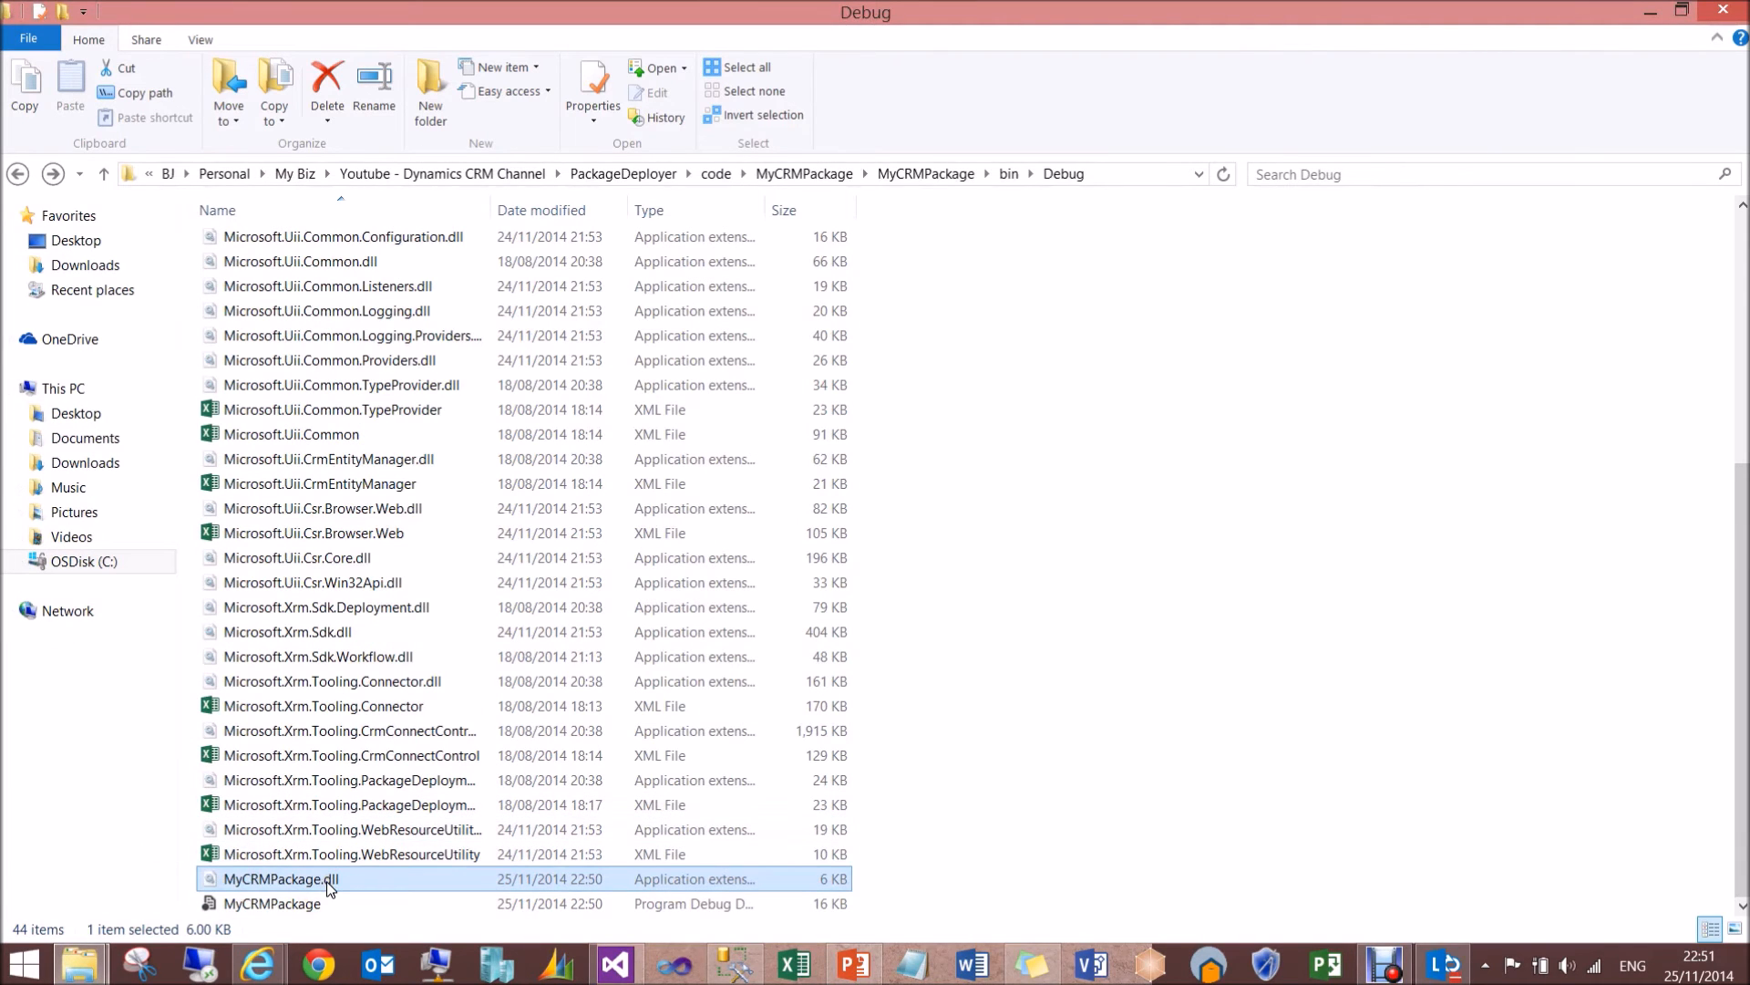
left_click(79, 964)
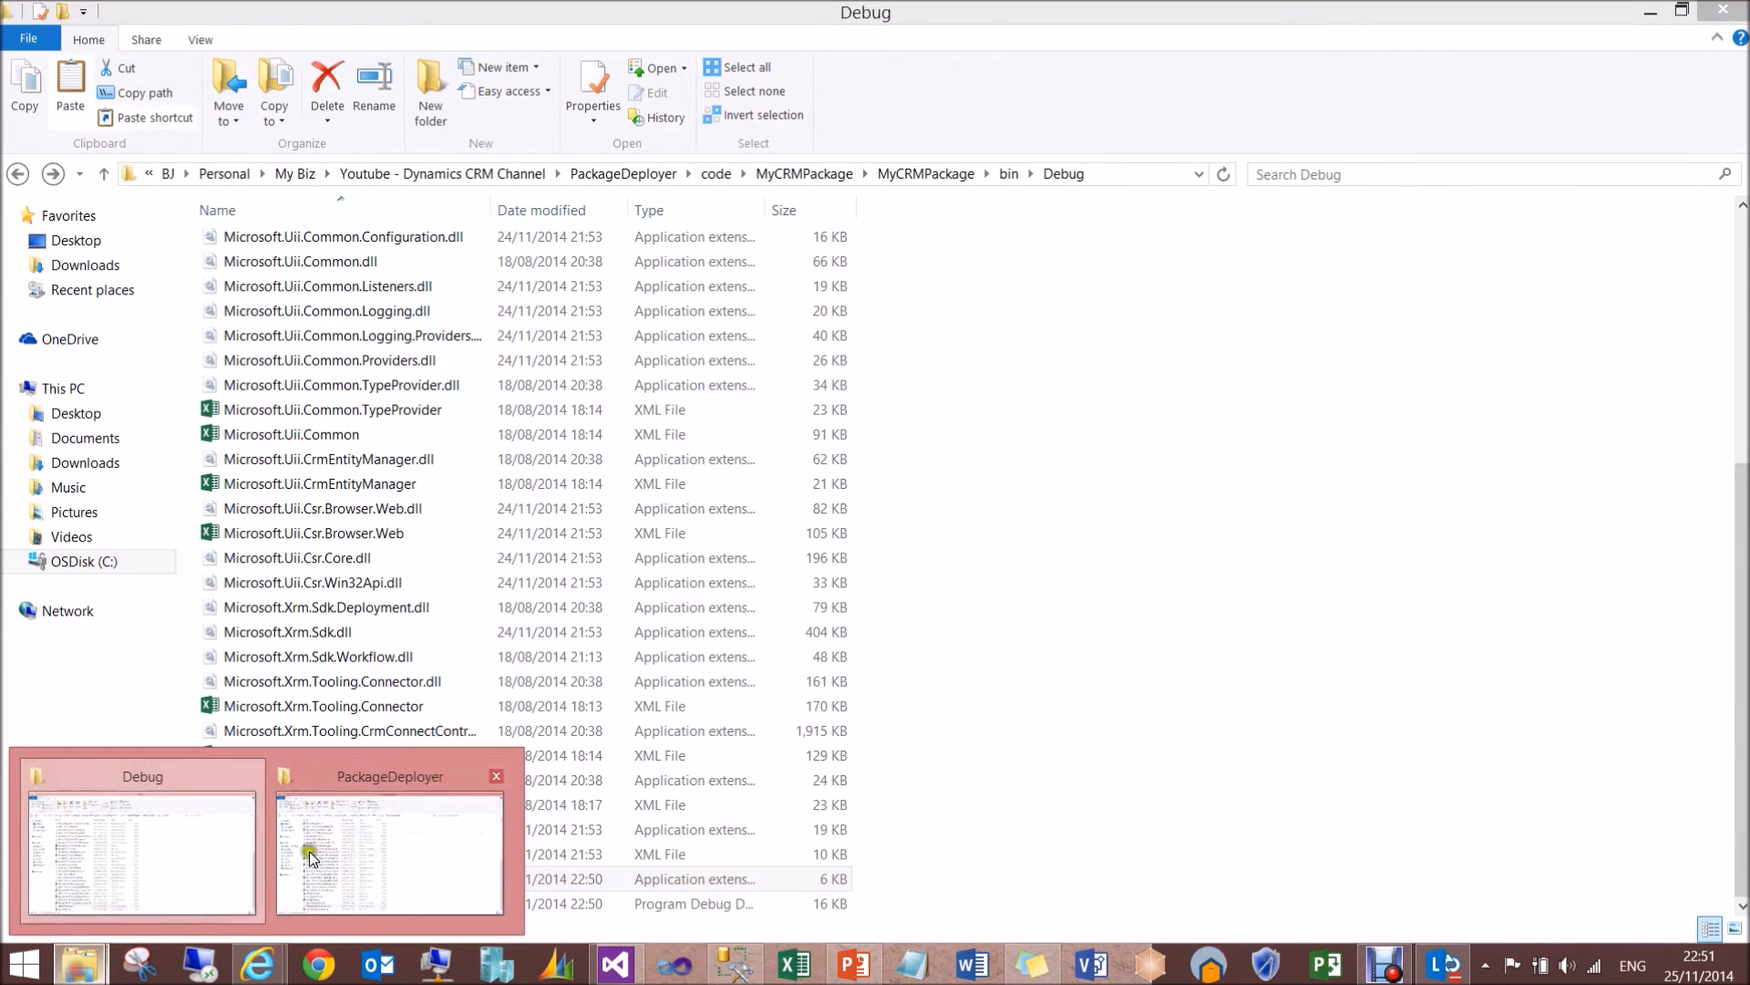
left_click(390, 852)
key("ctrl+v")
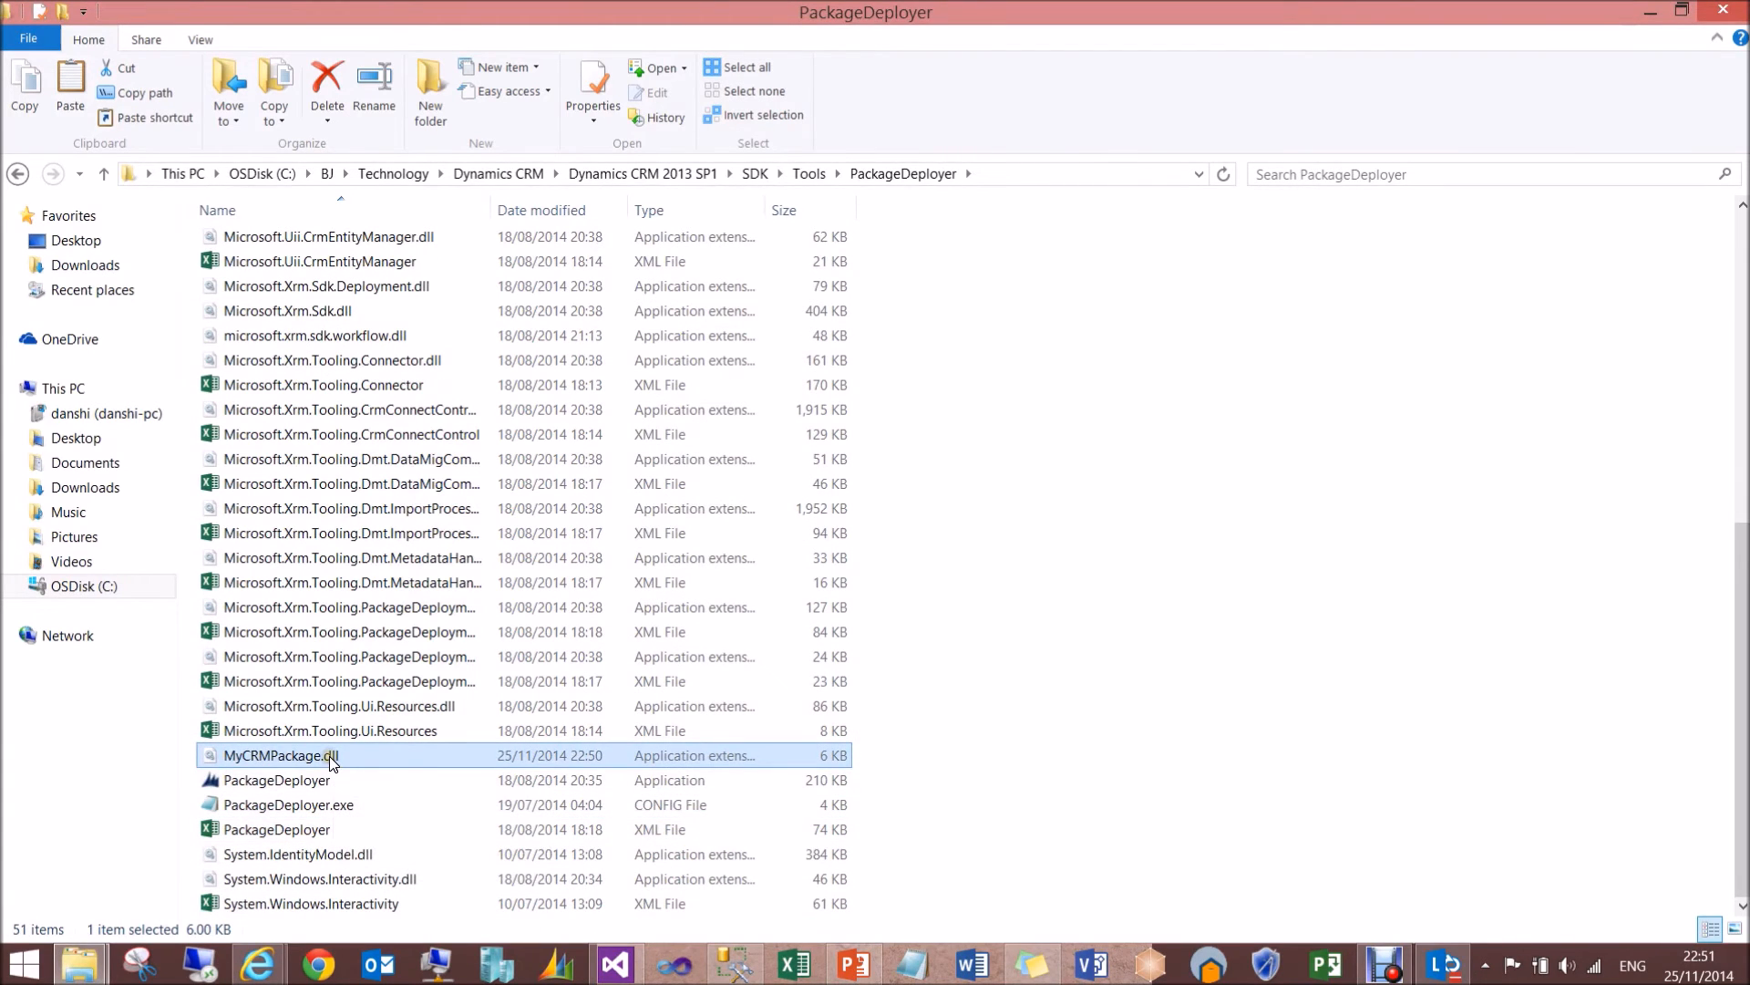
- Copy PkgFolder from the Debug folder into the SDK's PackageDeployer folder
left_click(88, 956)
left_click(84, 907)
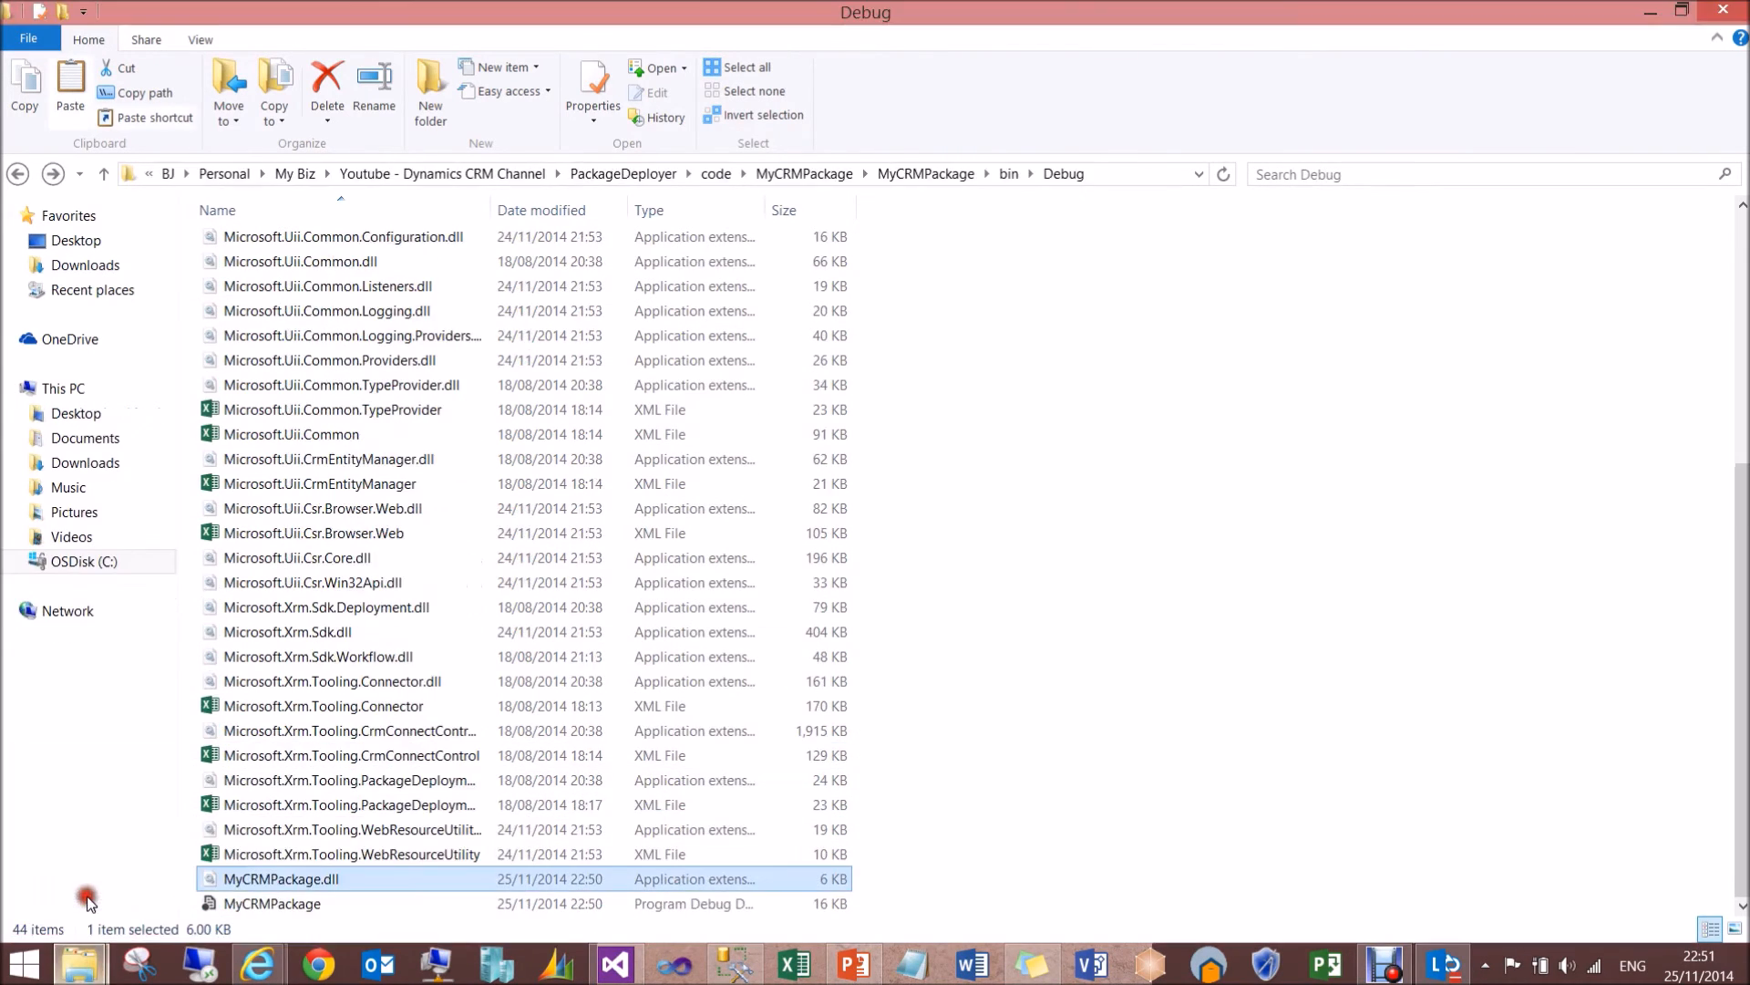
scroll(1714, 274, "up", 5)
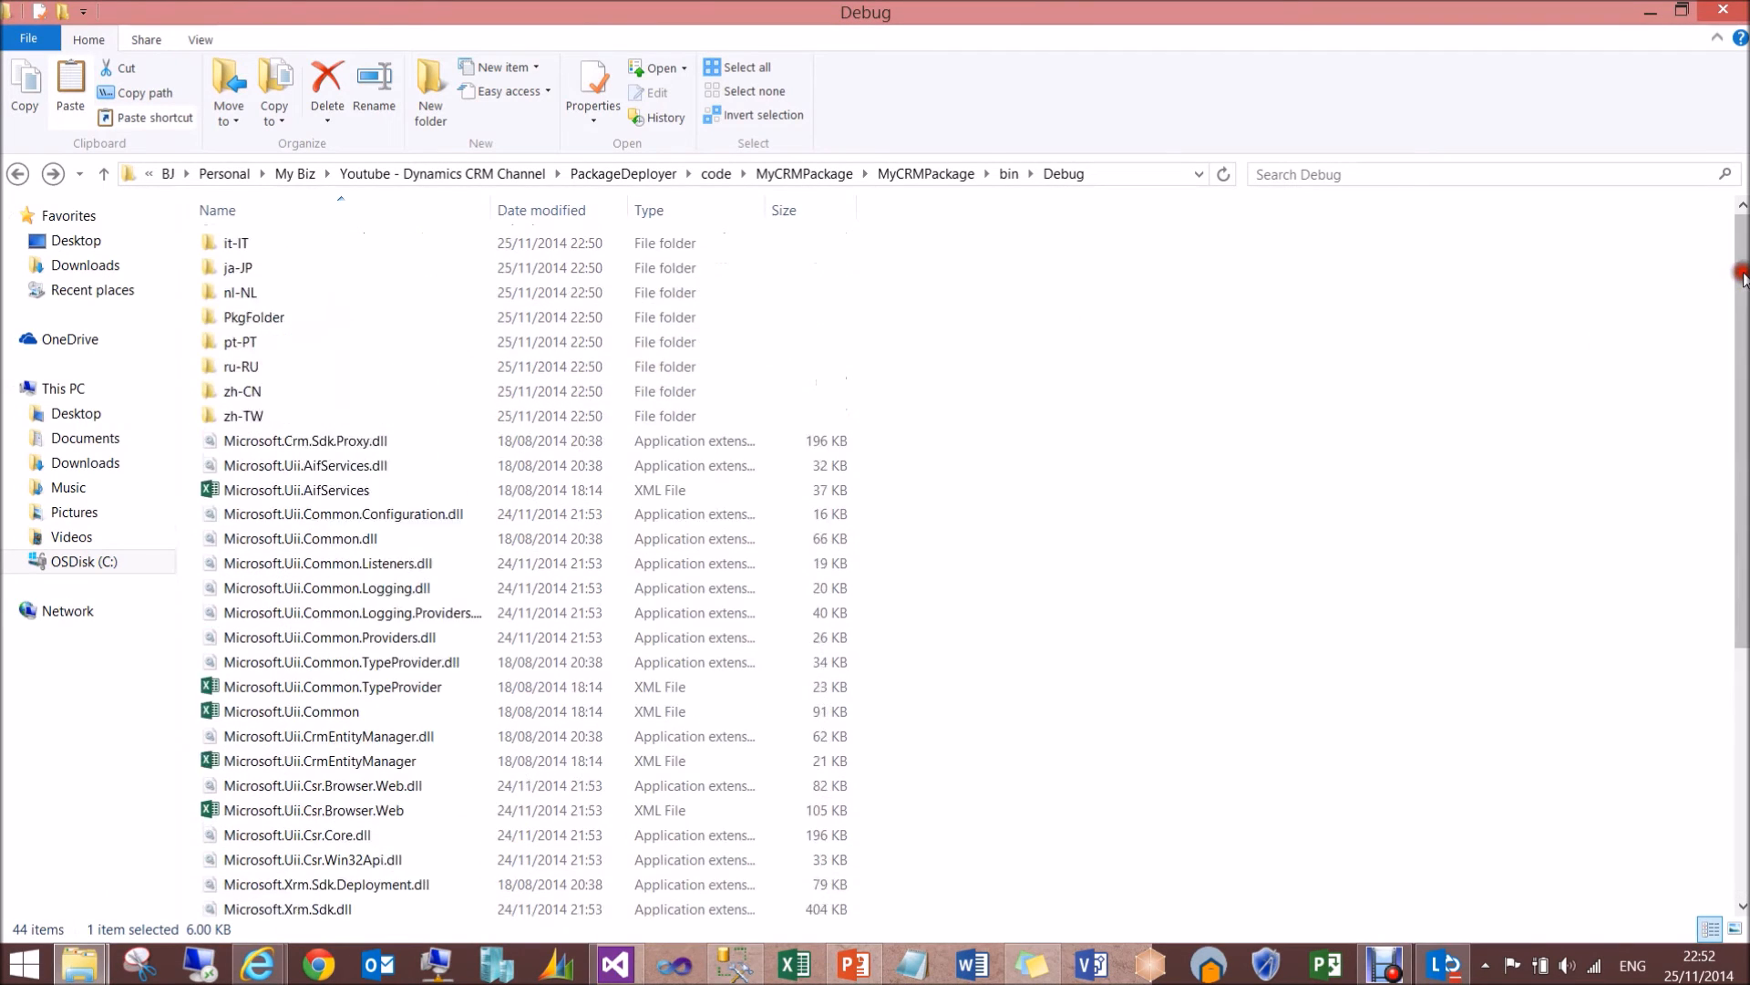
left_click(384, 442)
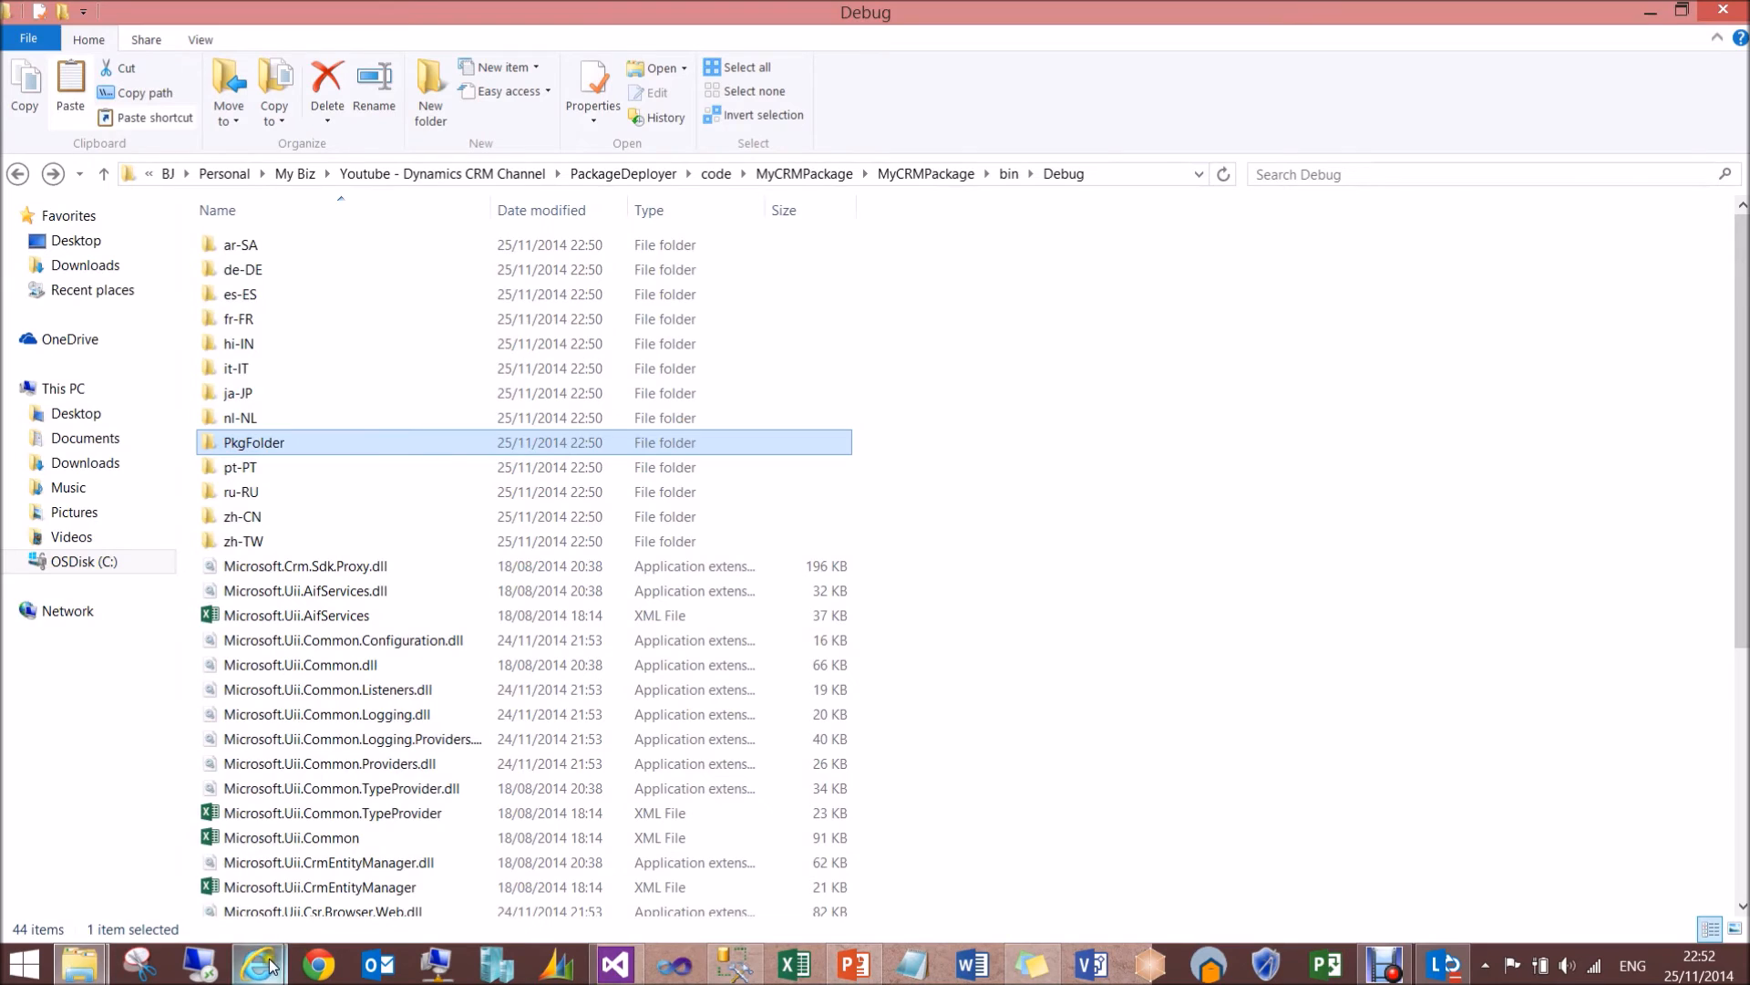
mouse_move(260, 963)
left_click(365, 897)
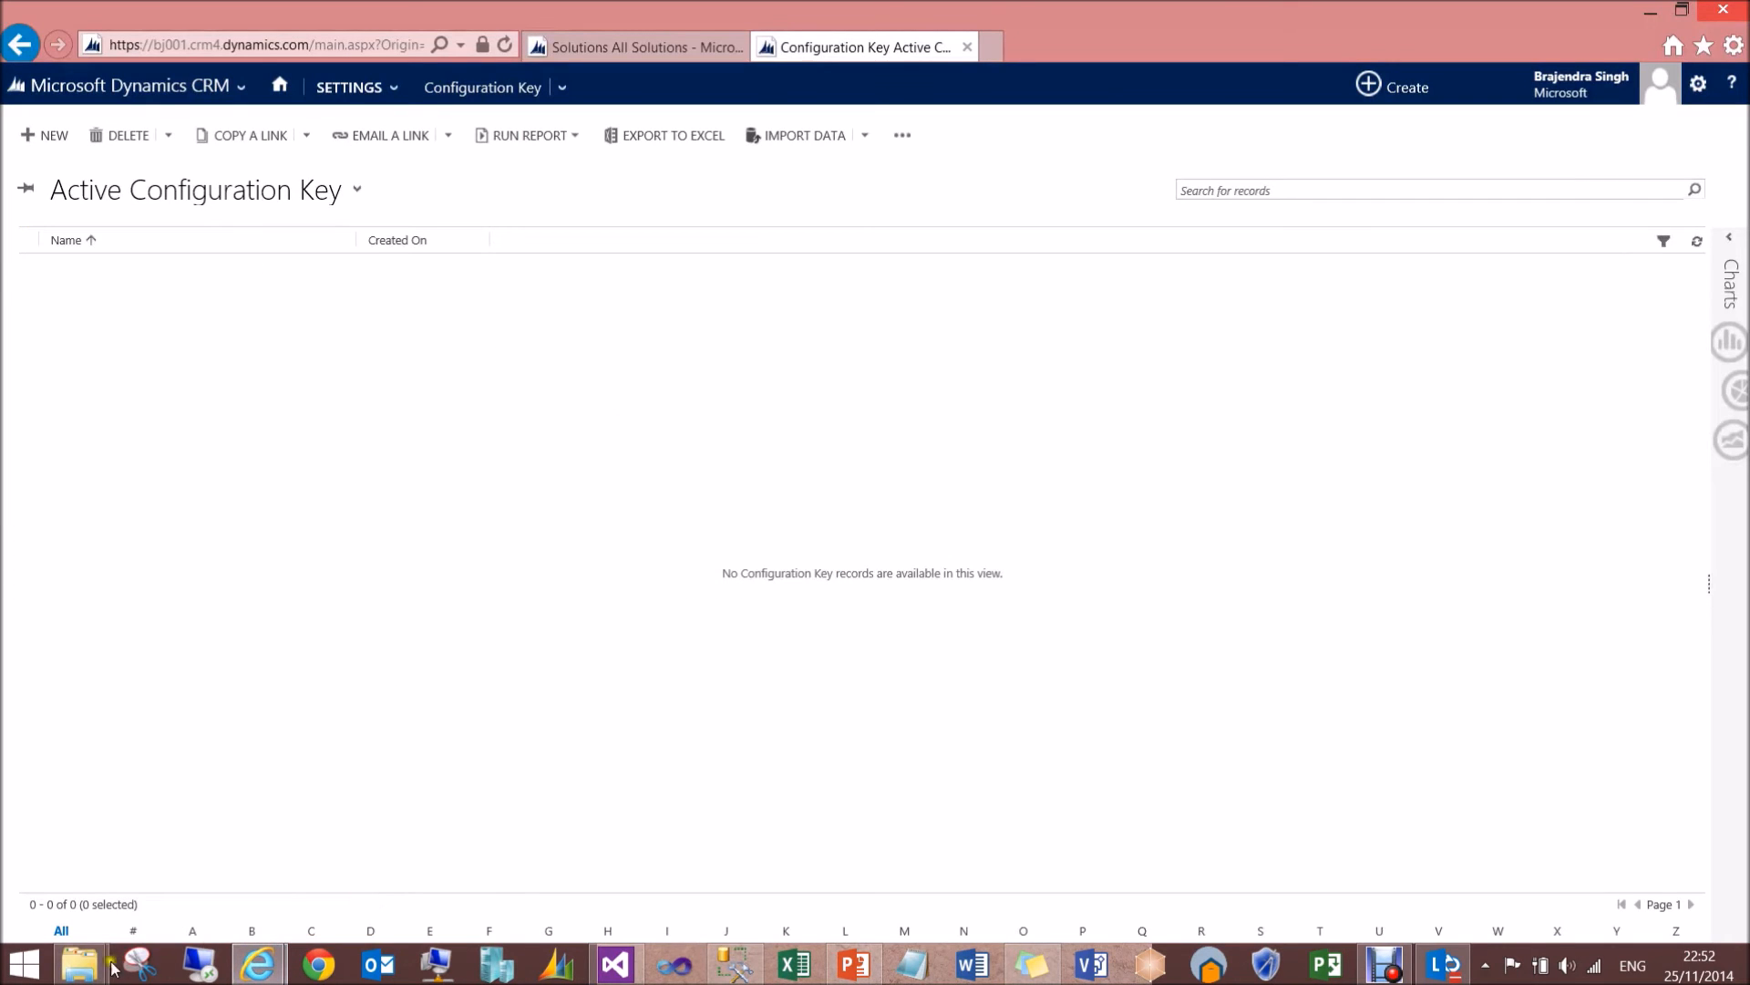
mouse_move(81, 964)
left_click(356, 861)
left_click(1153, 536)
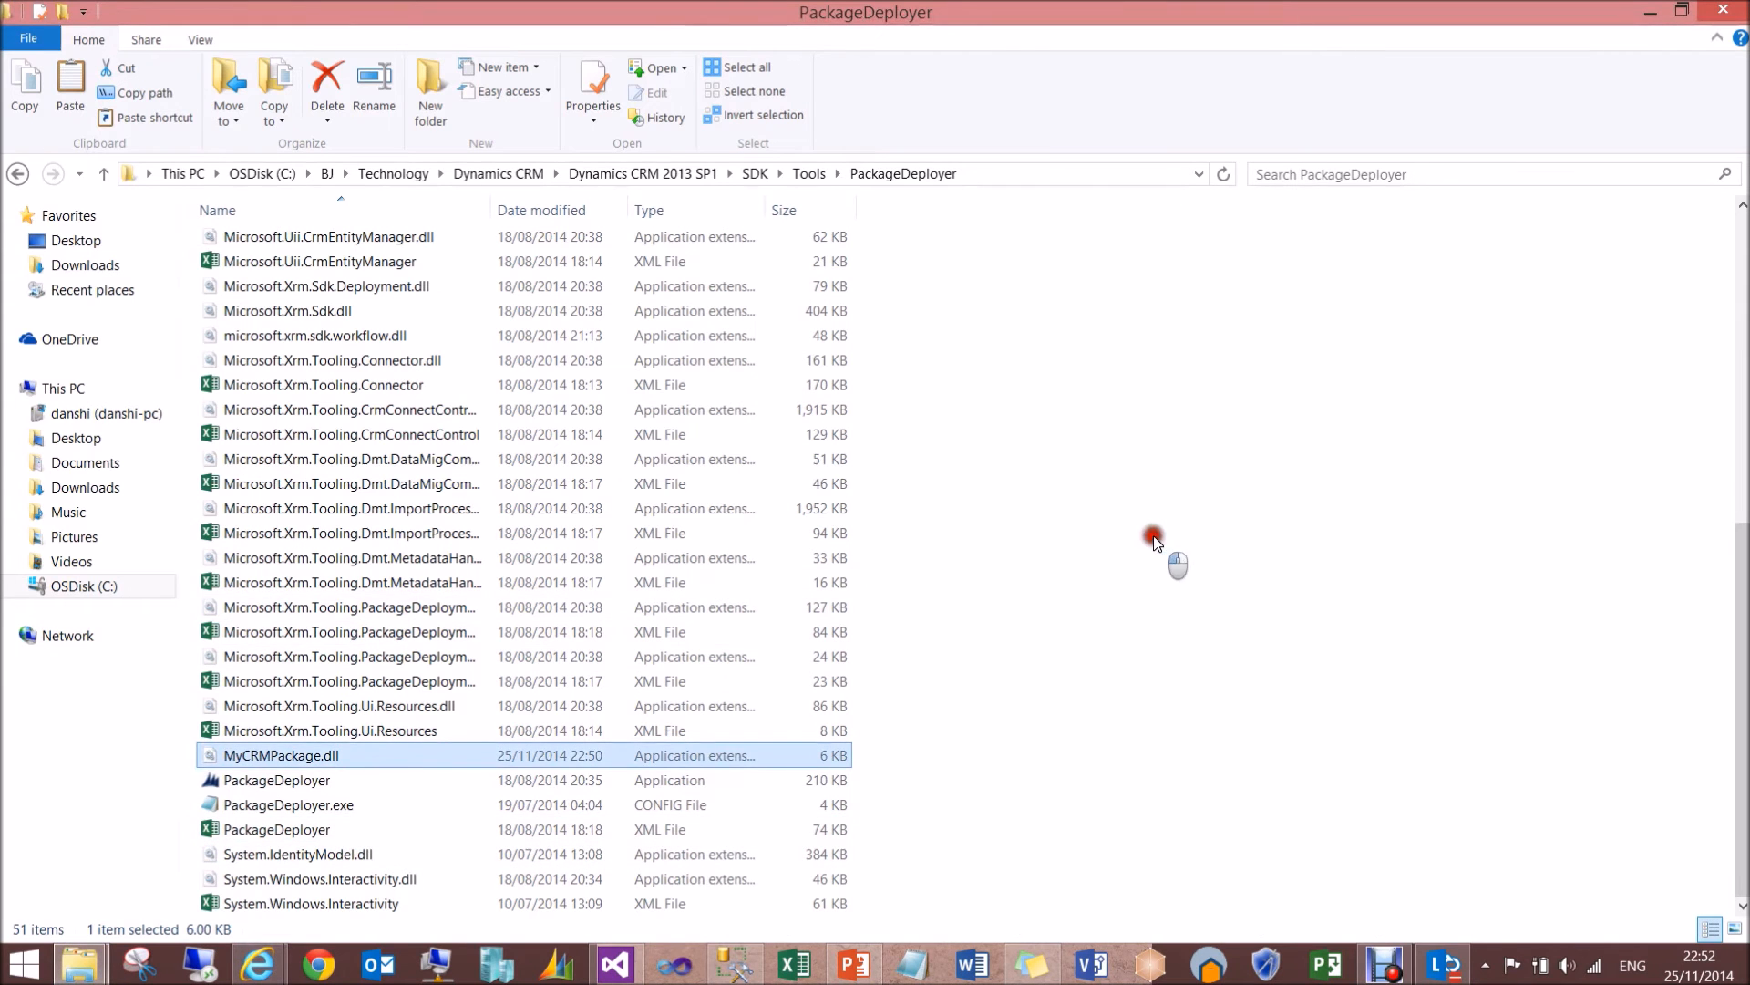
key("ctrl+v")
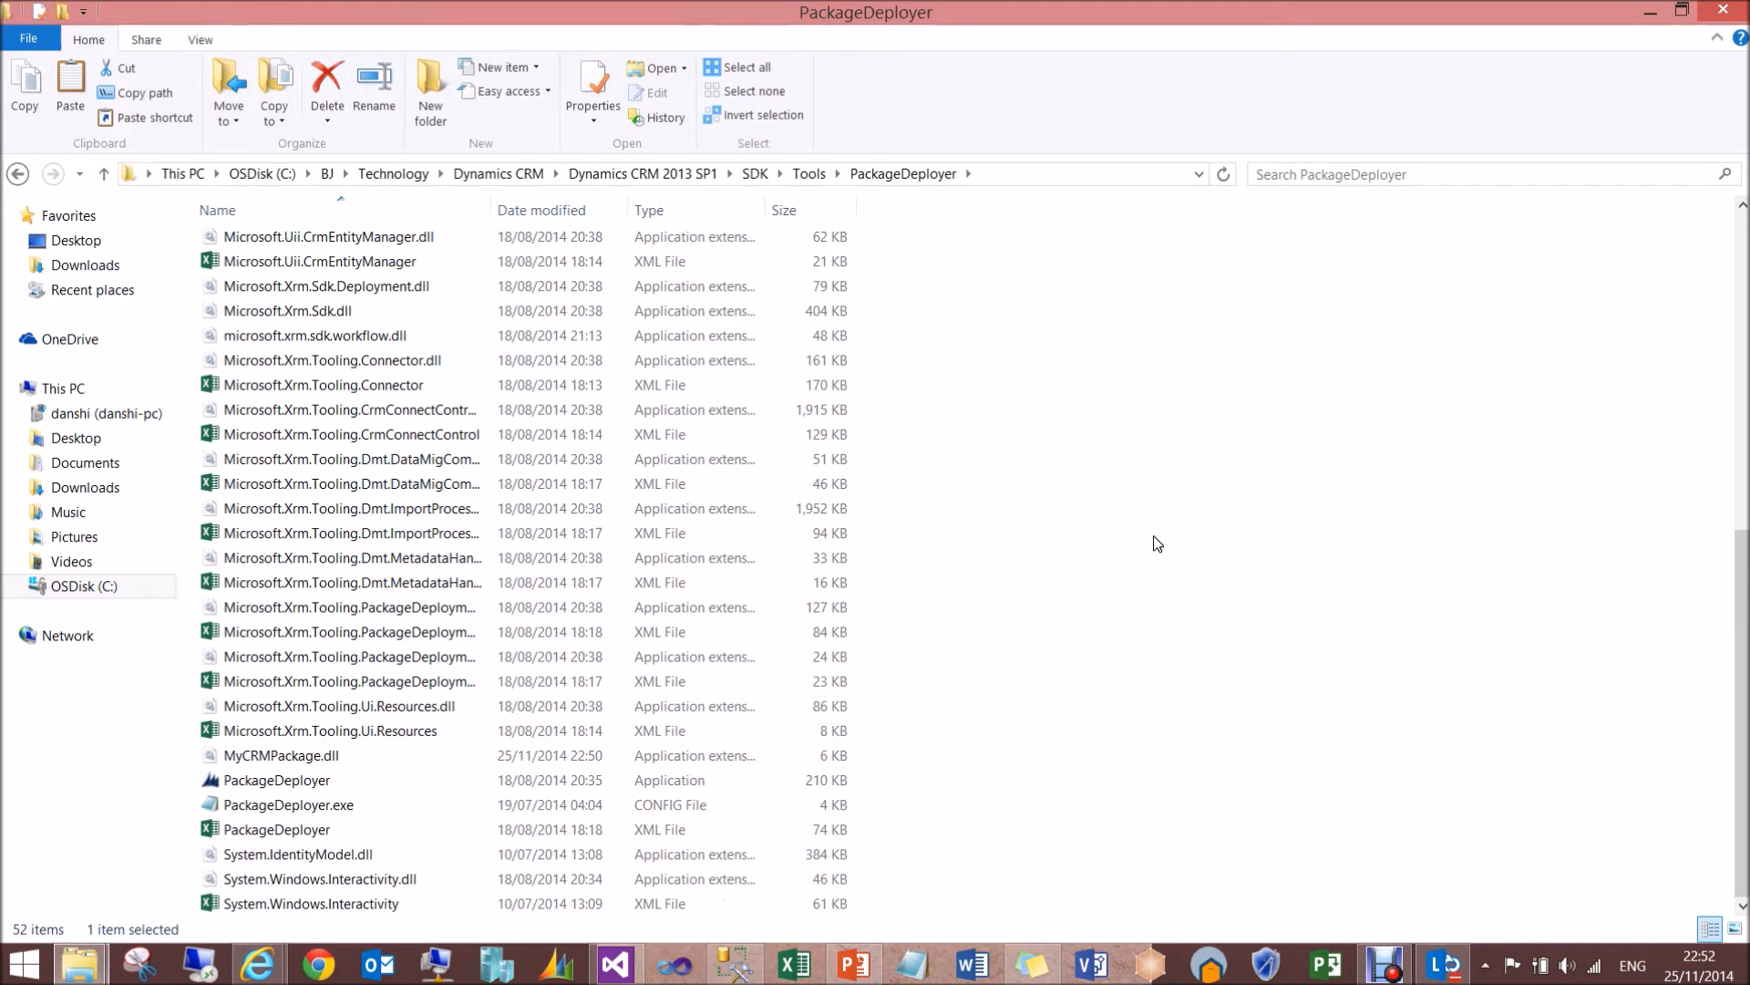
- Run the PackageDeployer application from the SDK's PackageDeployer folder and continue past its welcome page to the CRM connection settings
mouse_move(1743, 629)
left_mouse_down()
mouse_move(1742, 342)
mouse_move(1744, 612)
left_mouse_up()
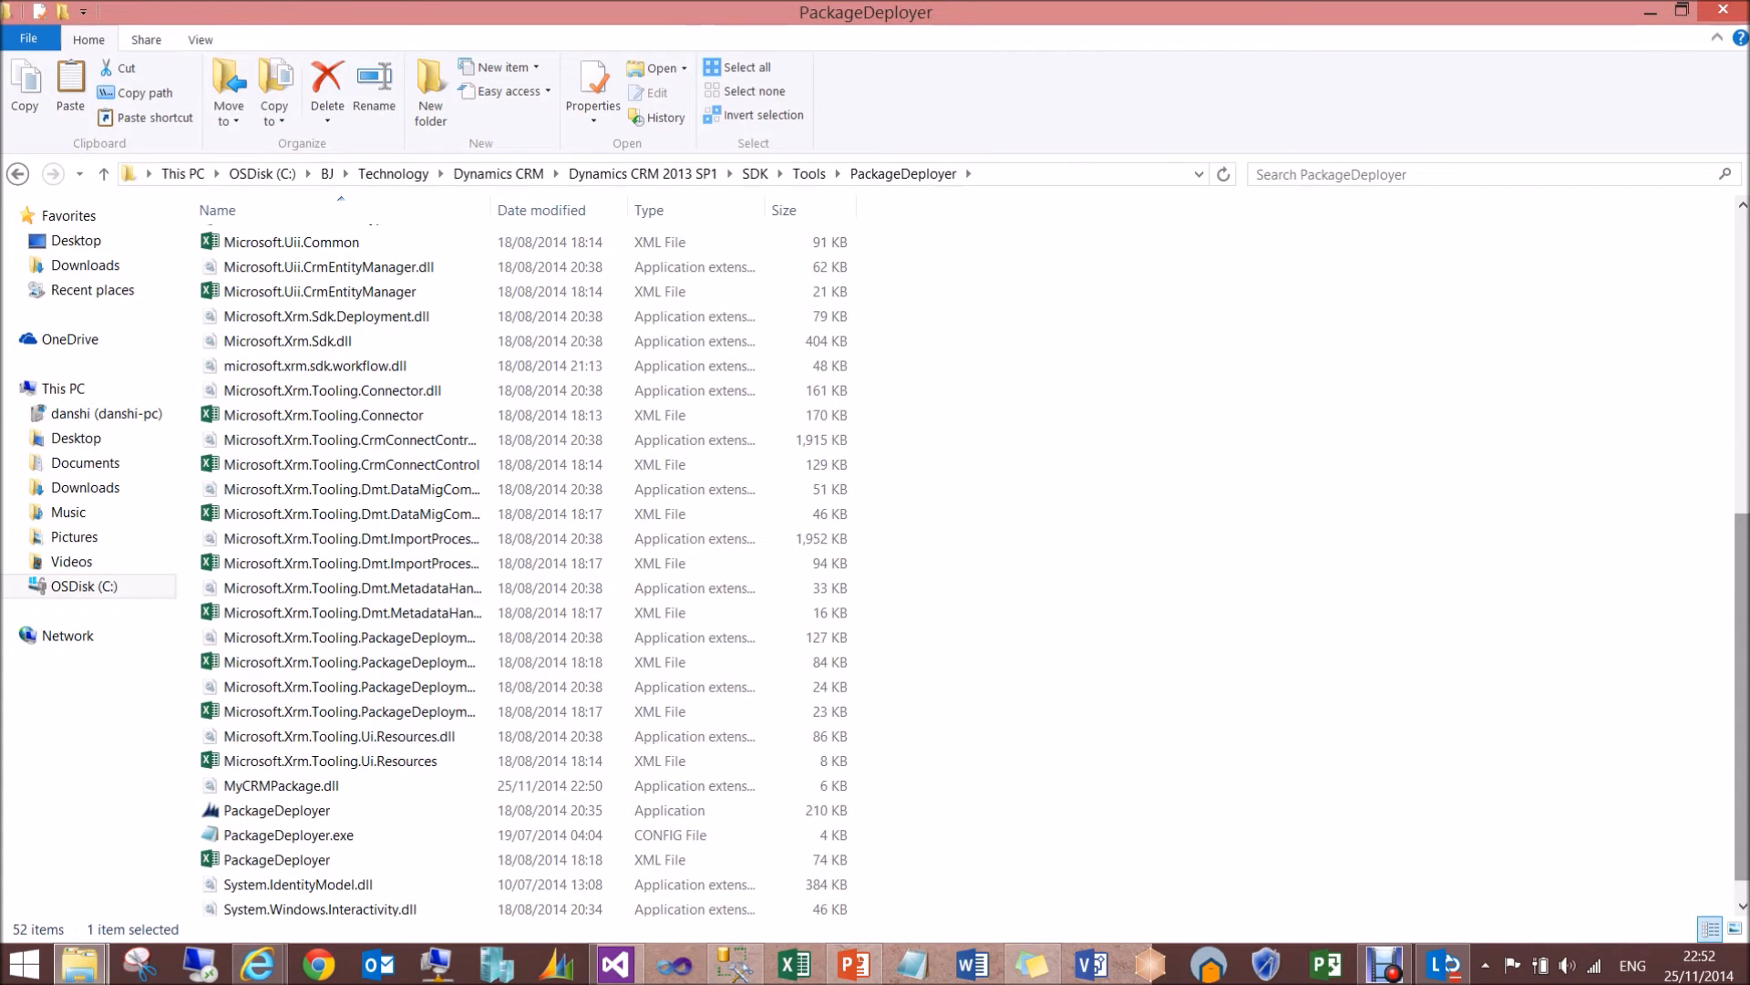
left_click_drag(1743, 613, 1745, 264)
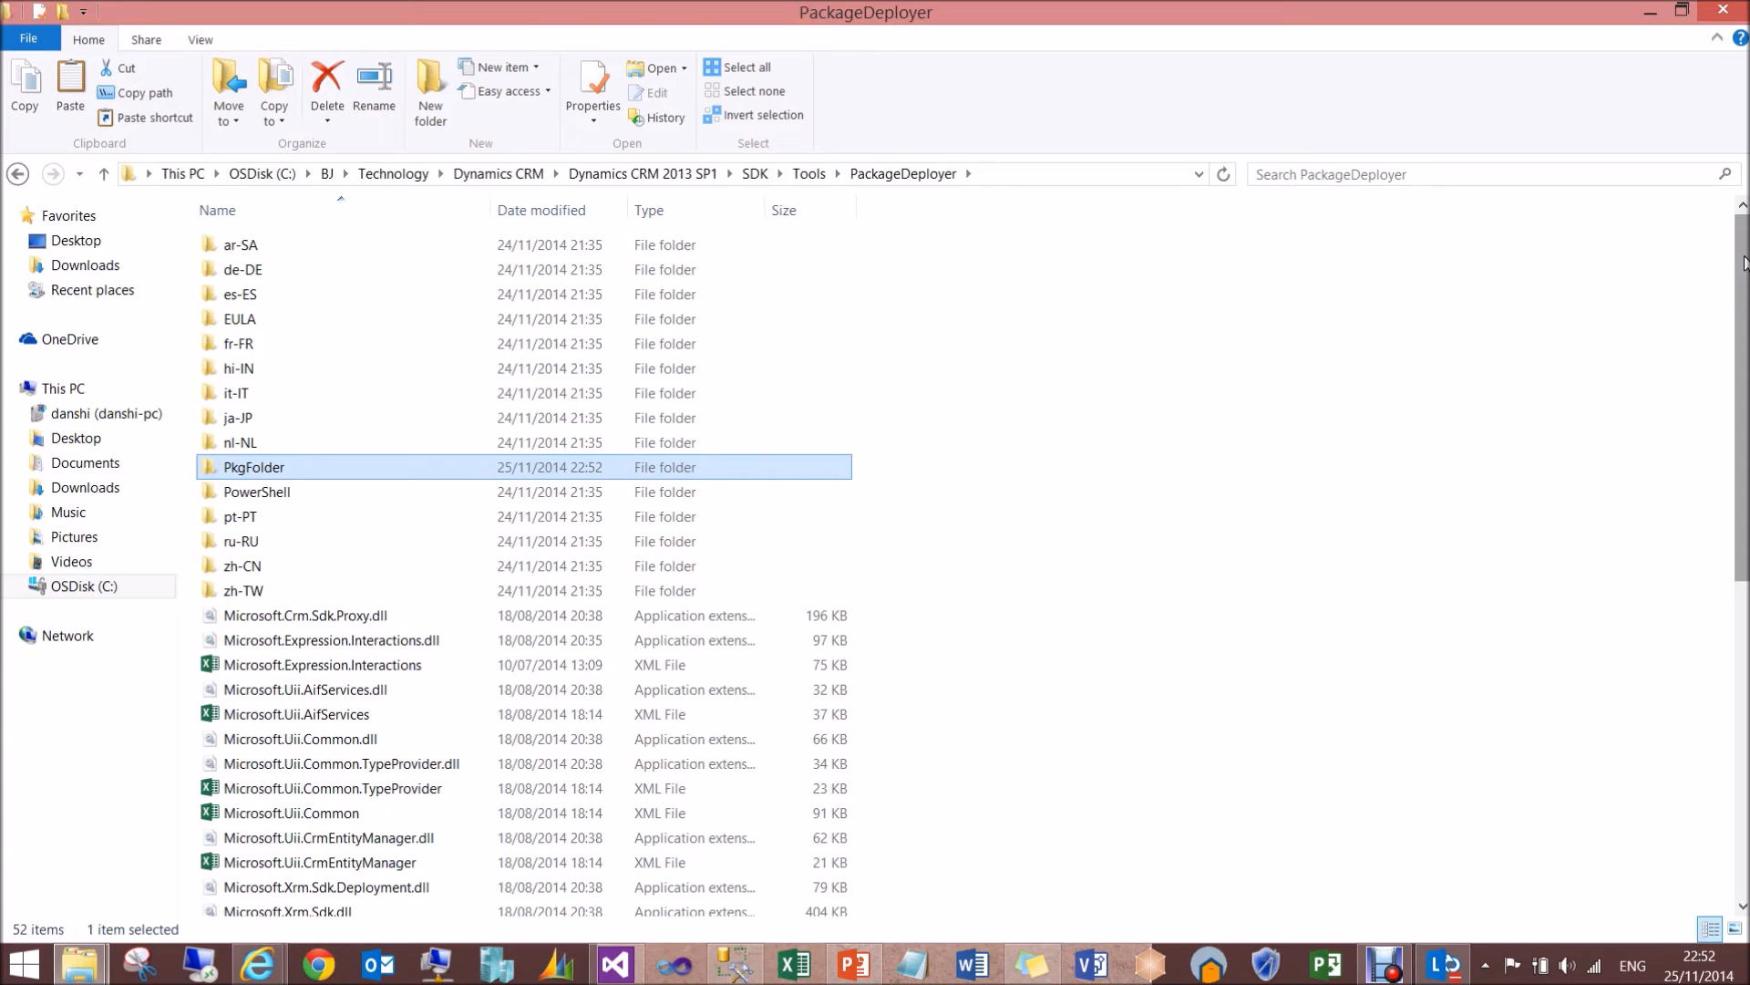
left_click_drag(1743, 263, 1743, 576)
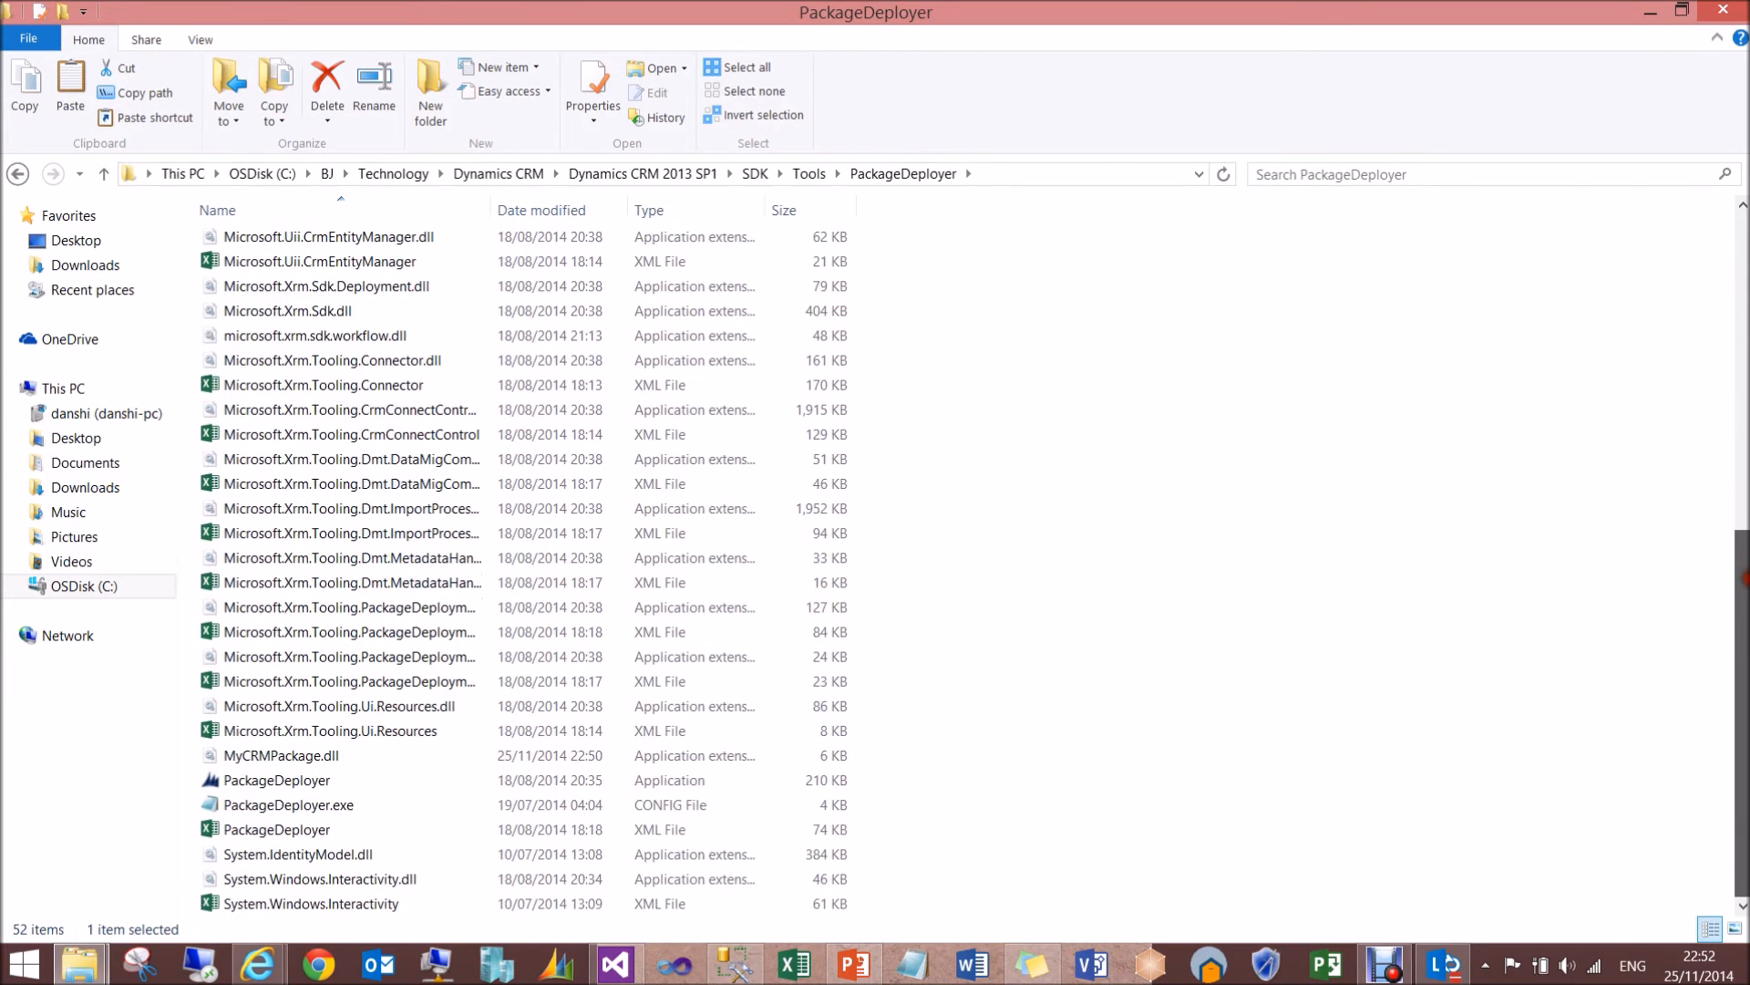
left_click(297, 781)
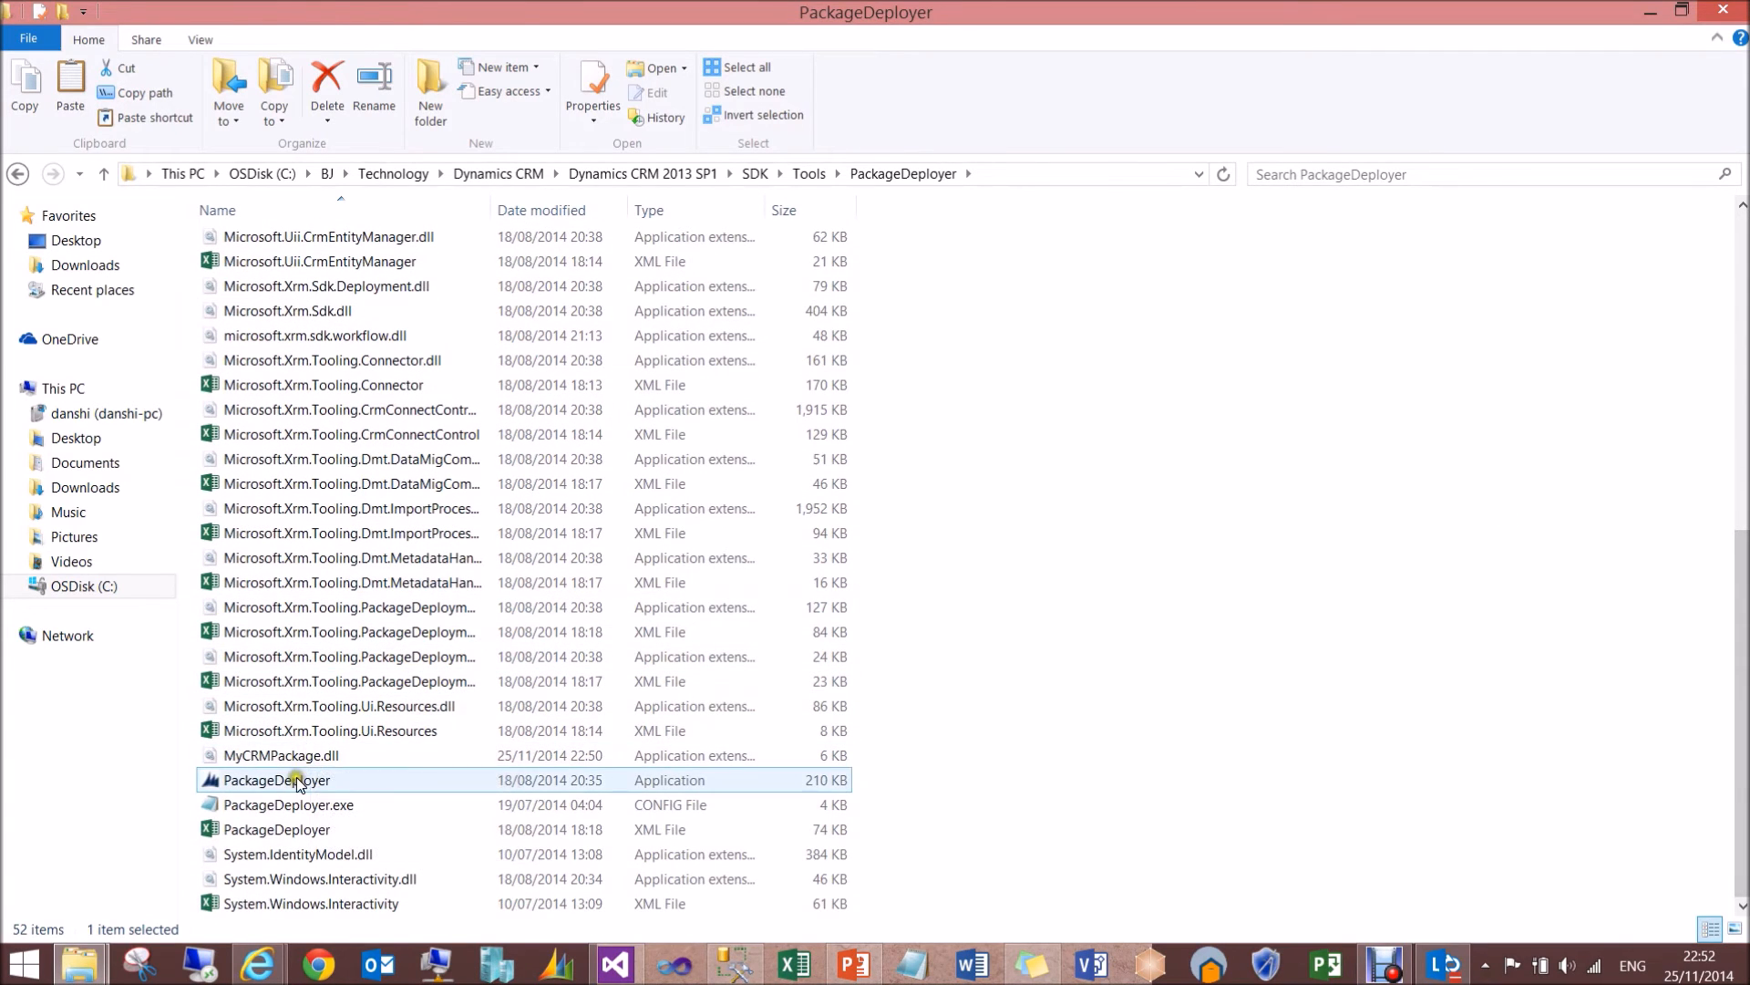
double_click(297, 783)
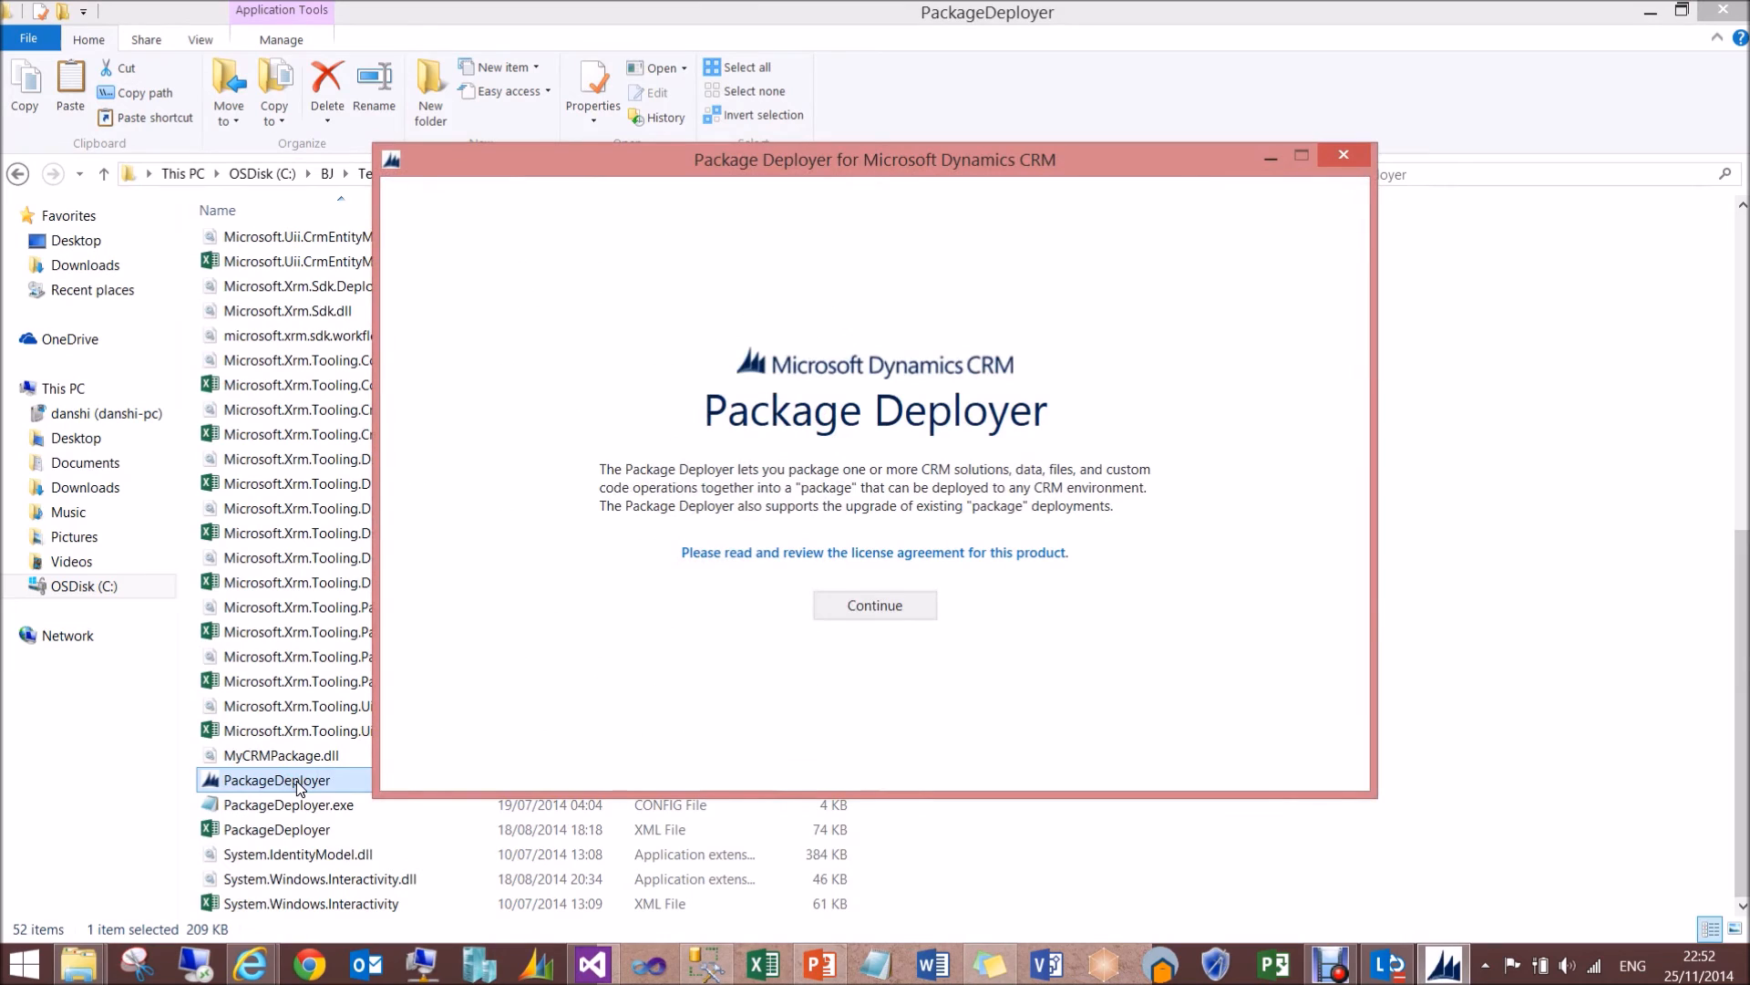
left_click(884, 611)
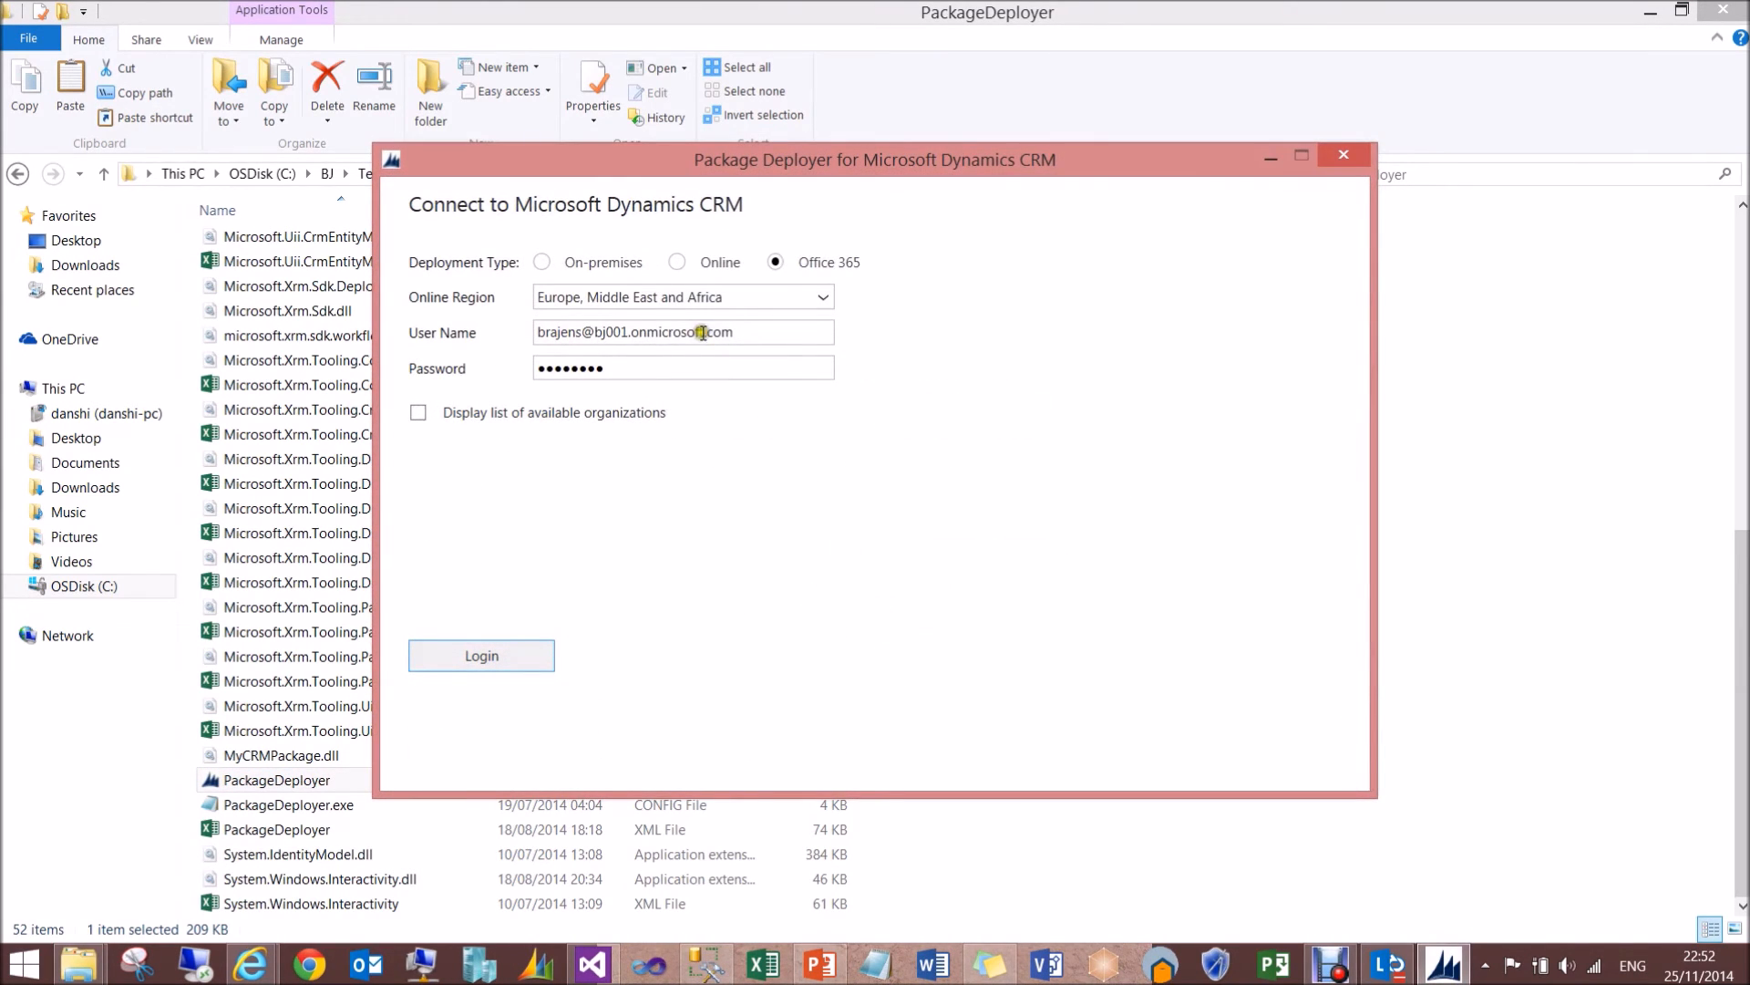
- Log in to the Office 365 CRM deployment with the available organizations list enabled, and advance the Demo Package setup to Ready to Install
left_click(756, 333)
left_click(418, 413)
left_click(518, 655)
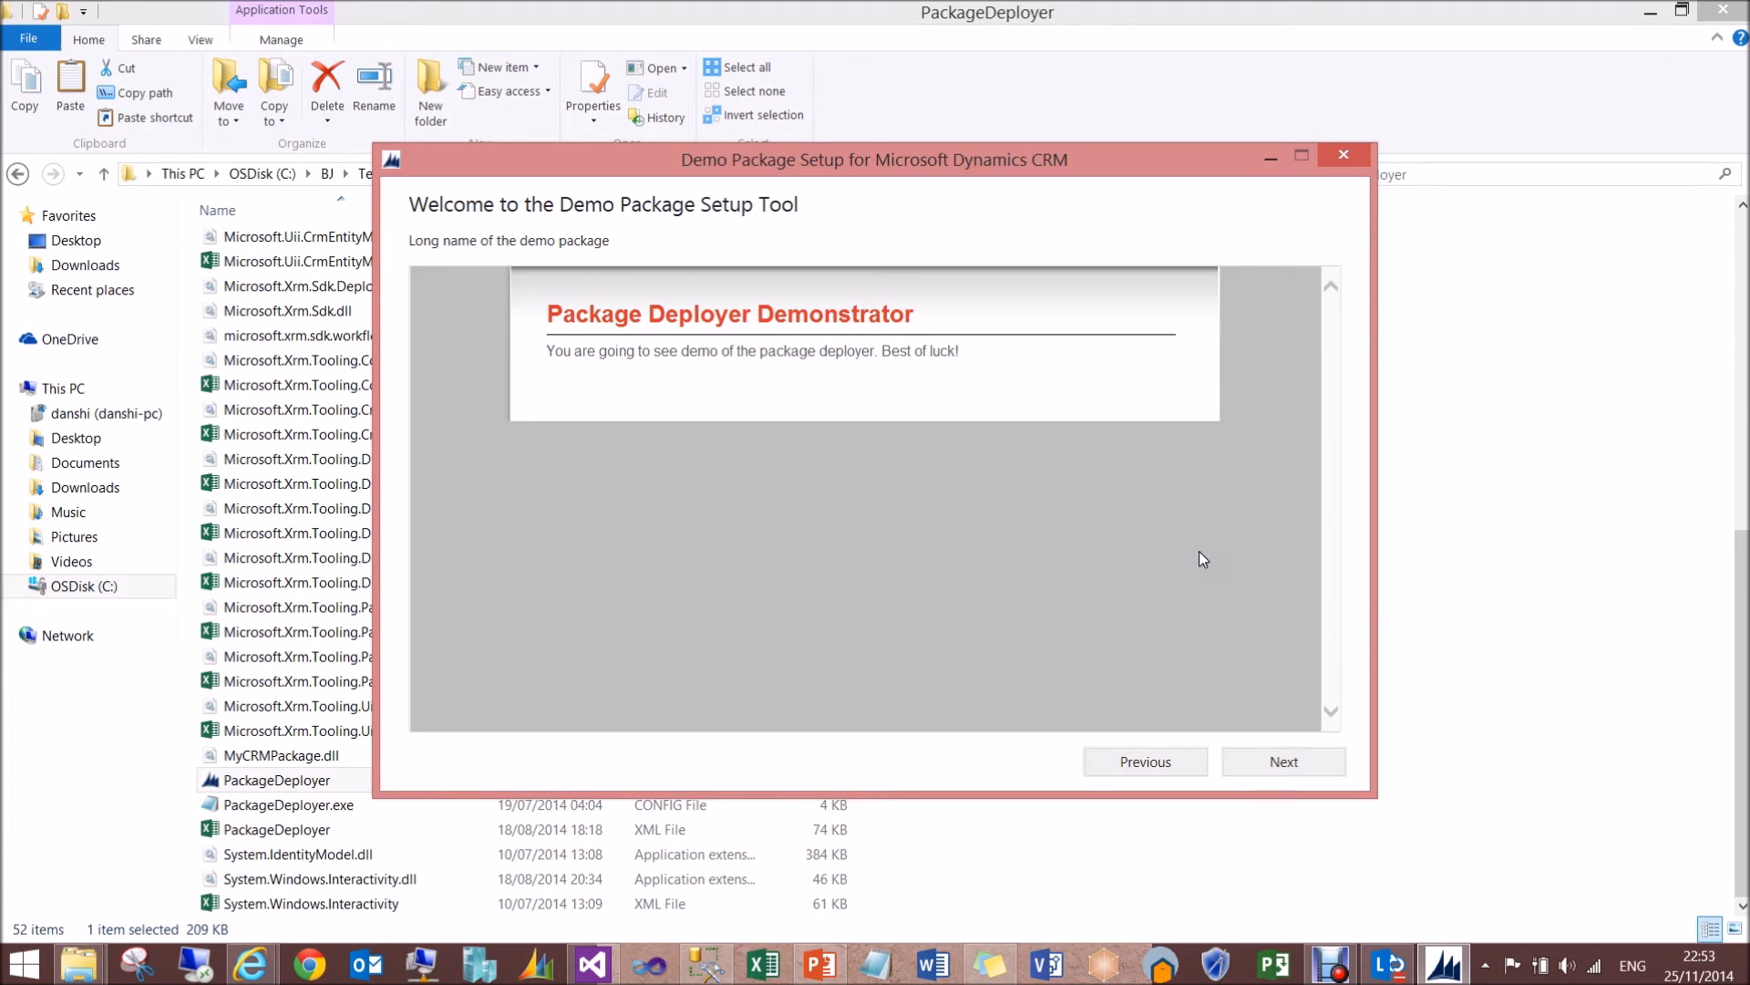
left_click(1303, 762)
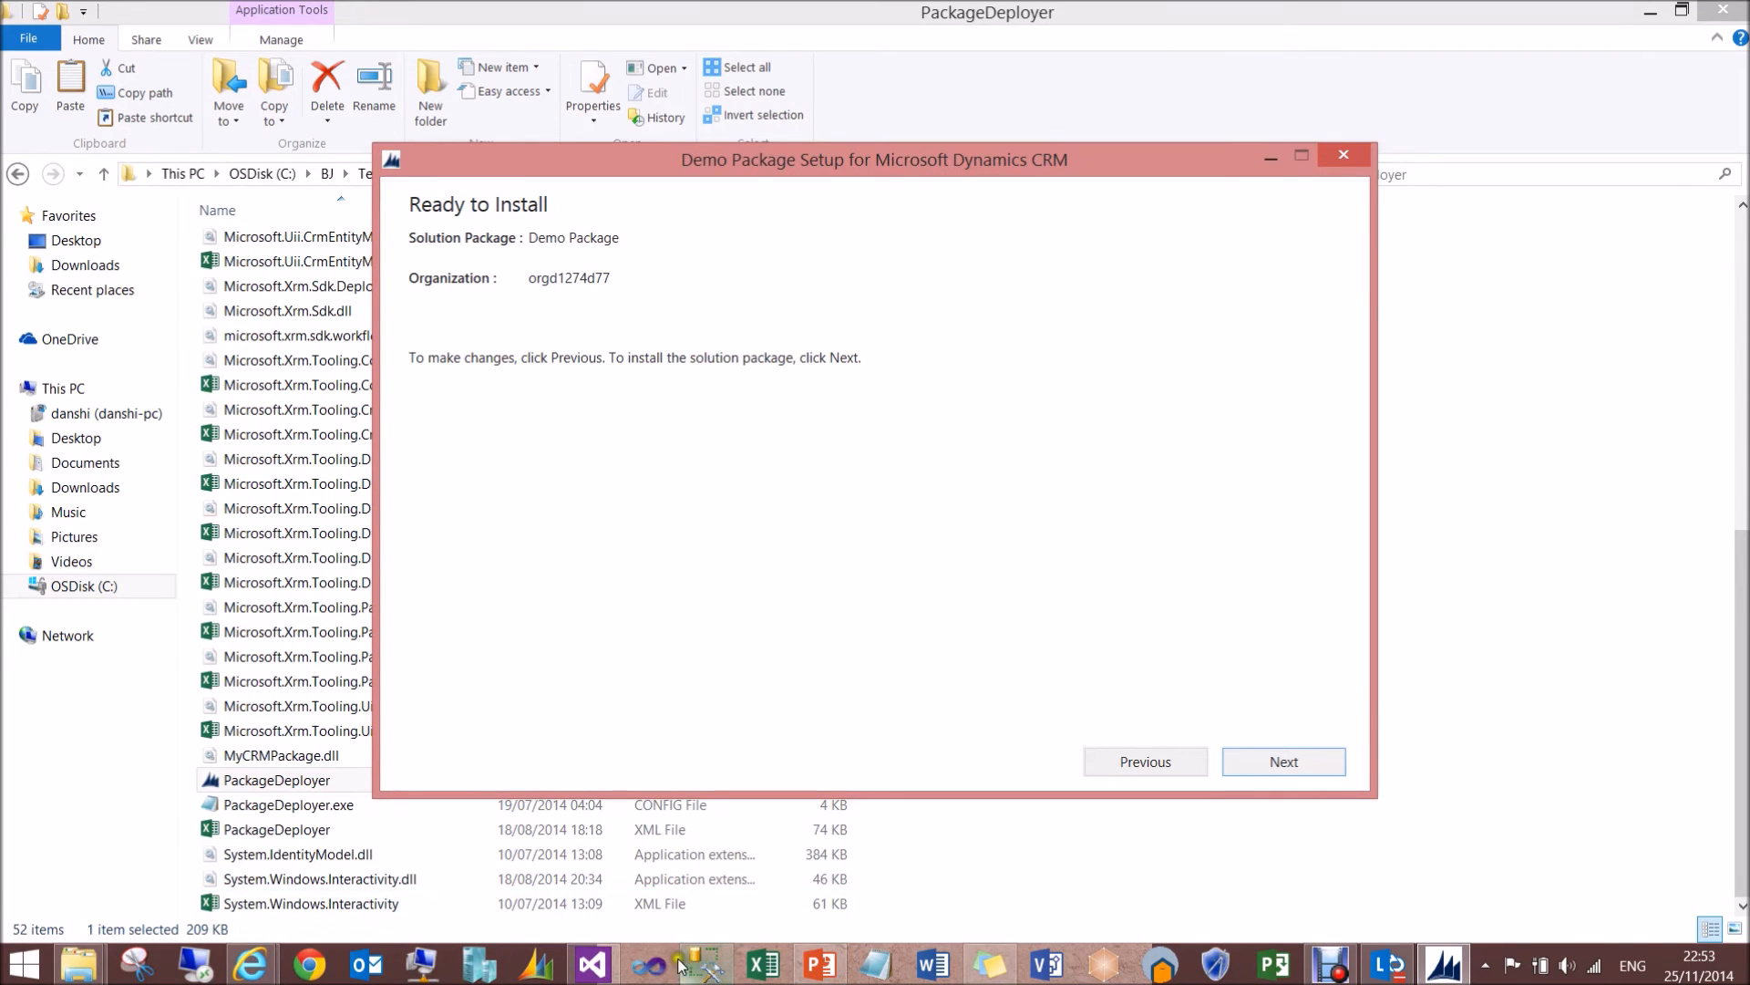
- Switch to Visual Studio and examine the import name, data folder name, description and long name members in PackageTemplate.cs
left_click(593, 964)
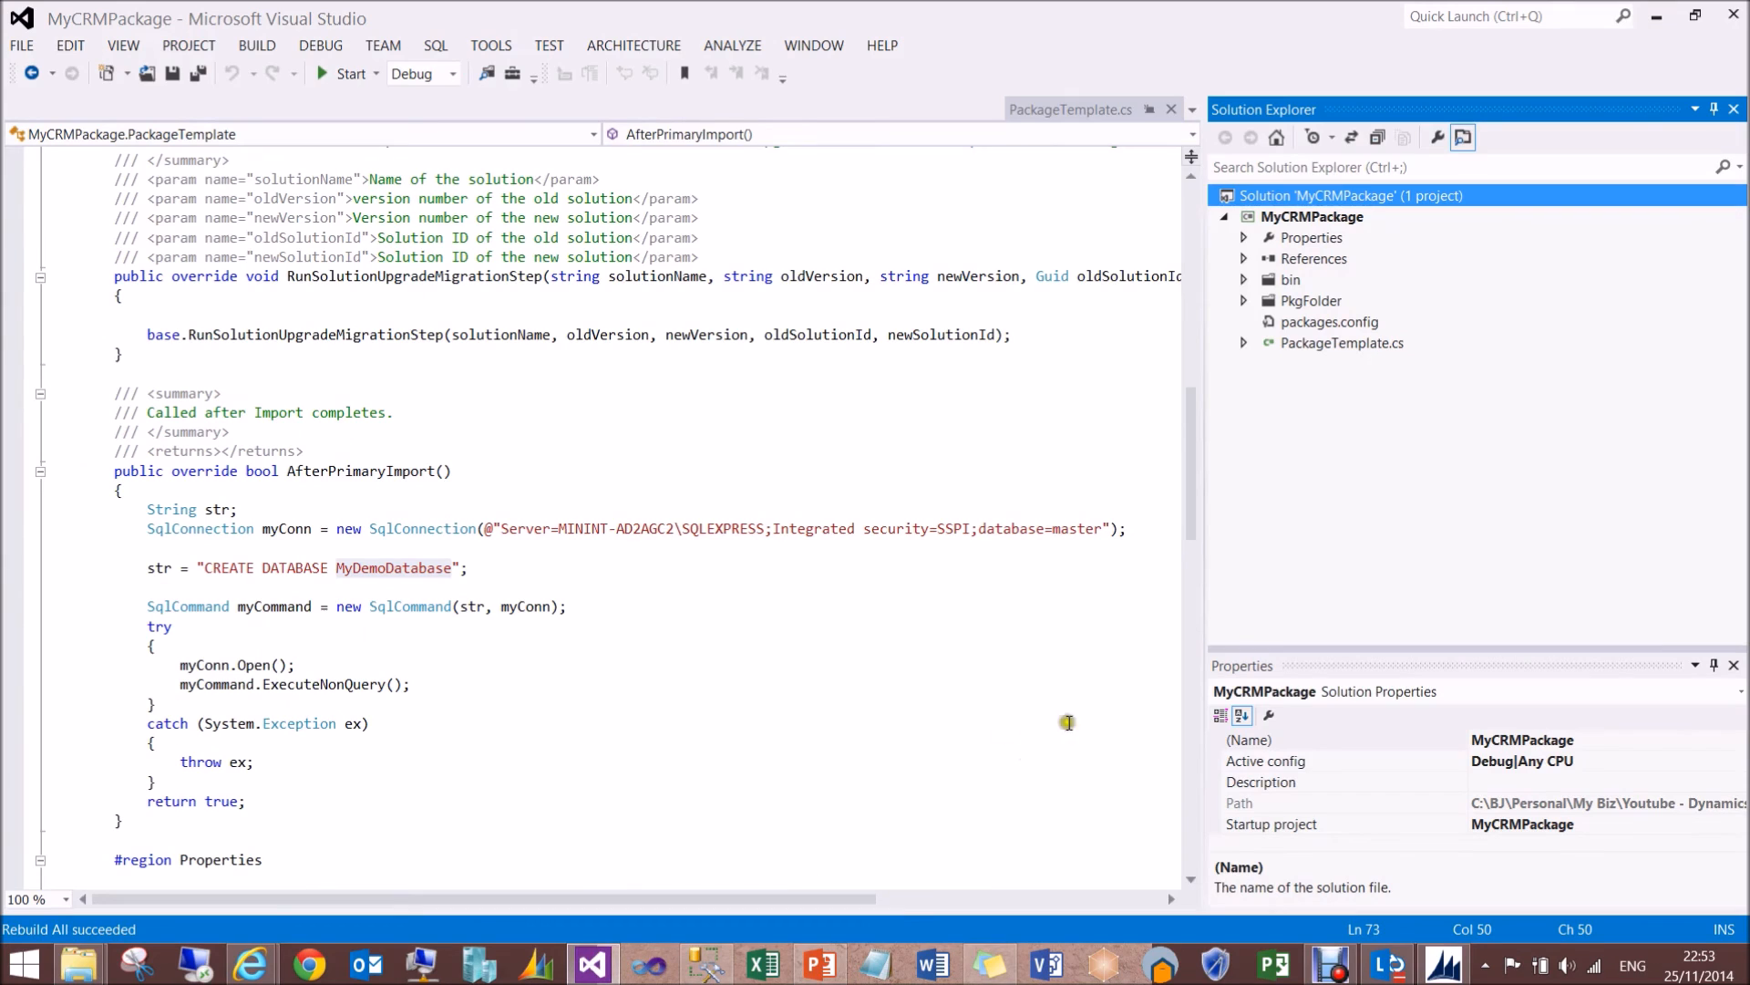
left_click(1242, 343)
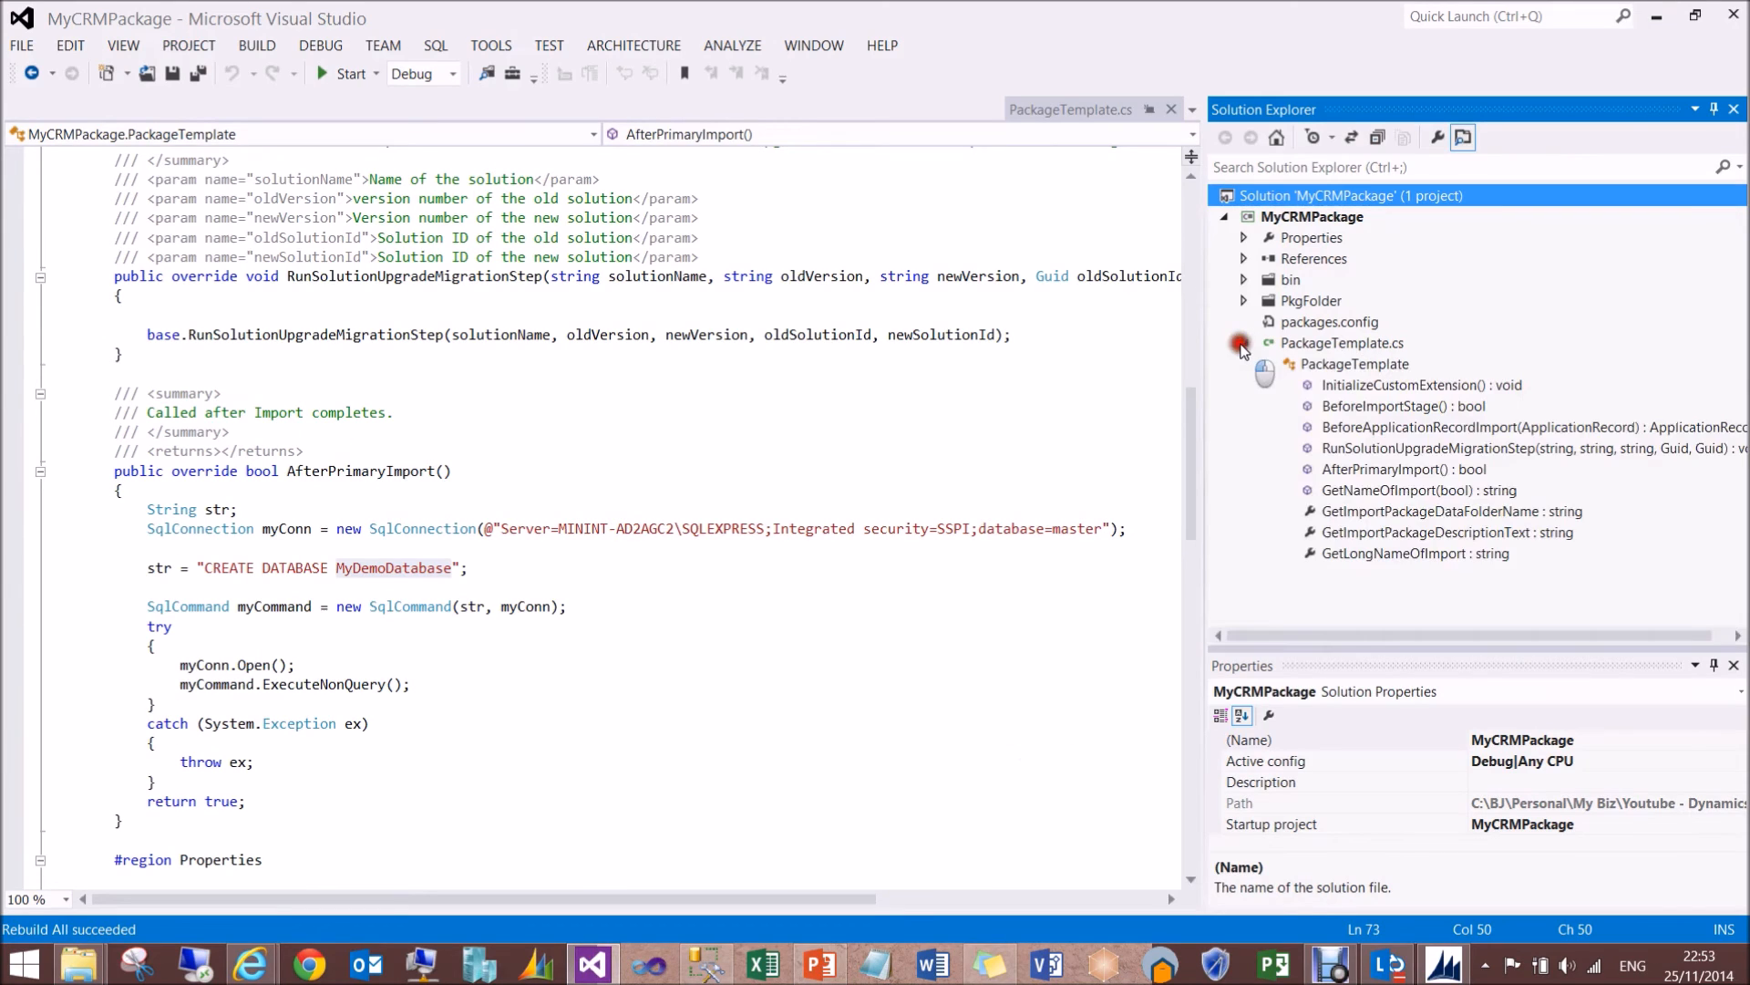
left_click(1377, 512)
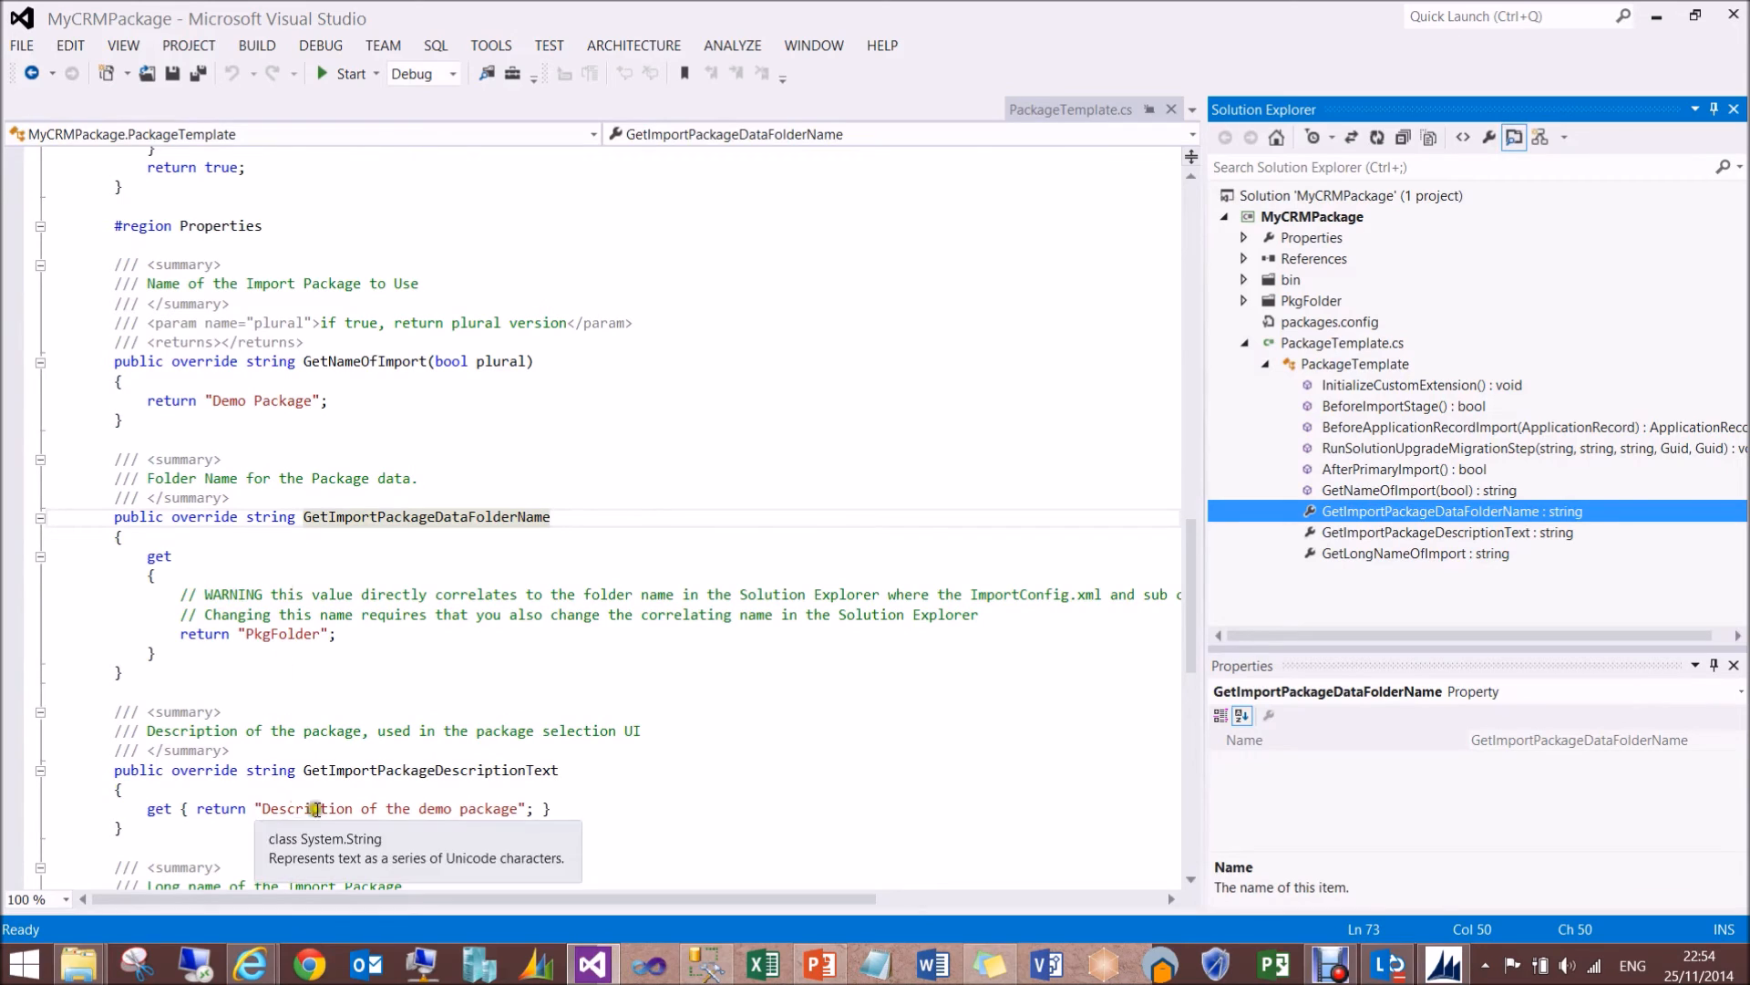
double_click(276, 634)
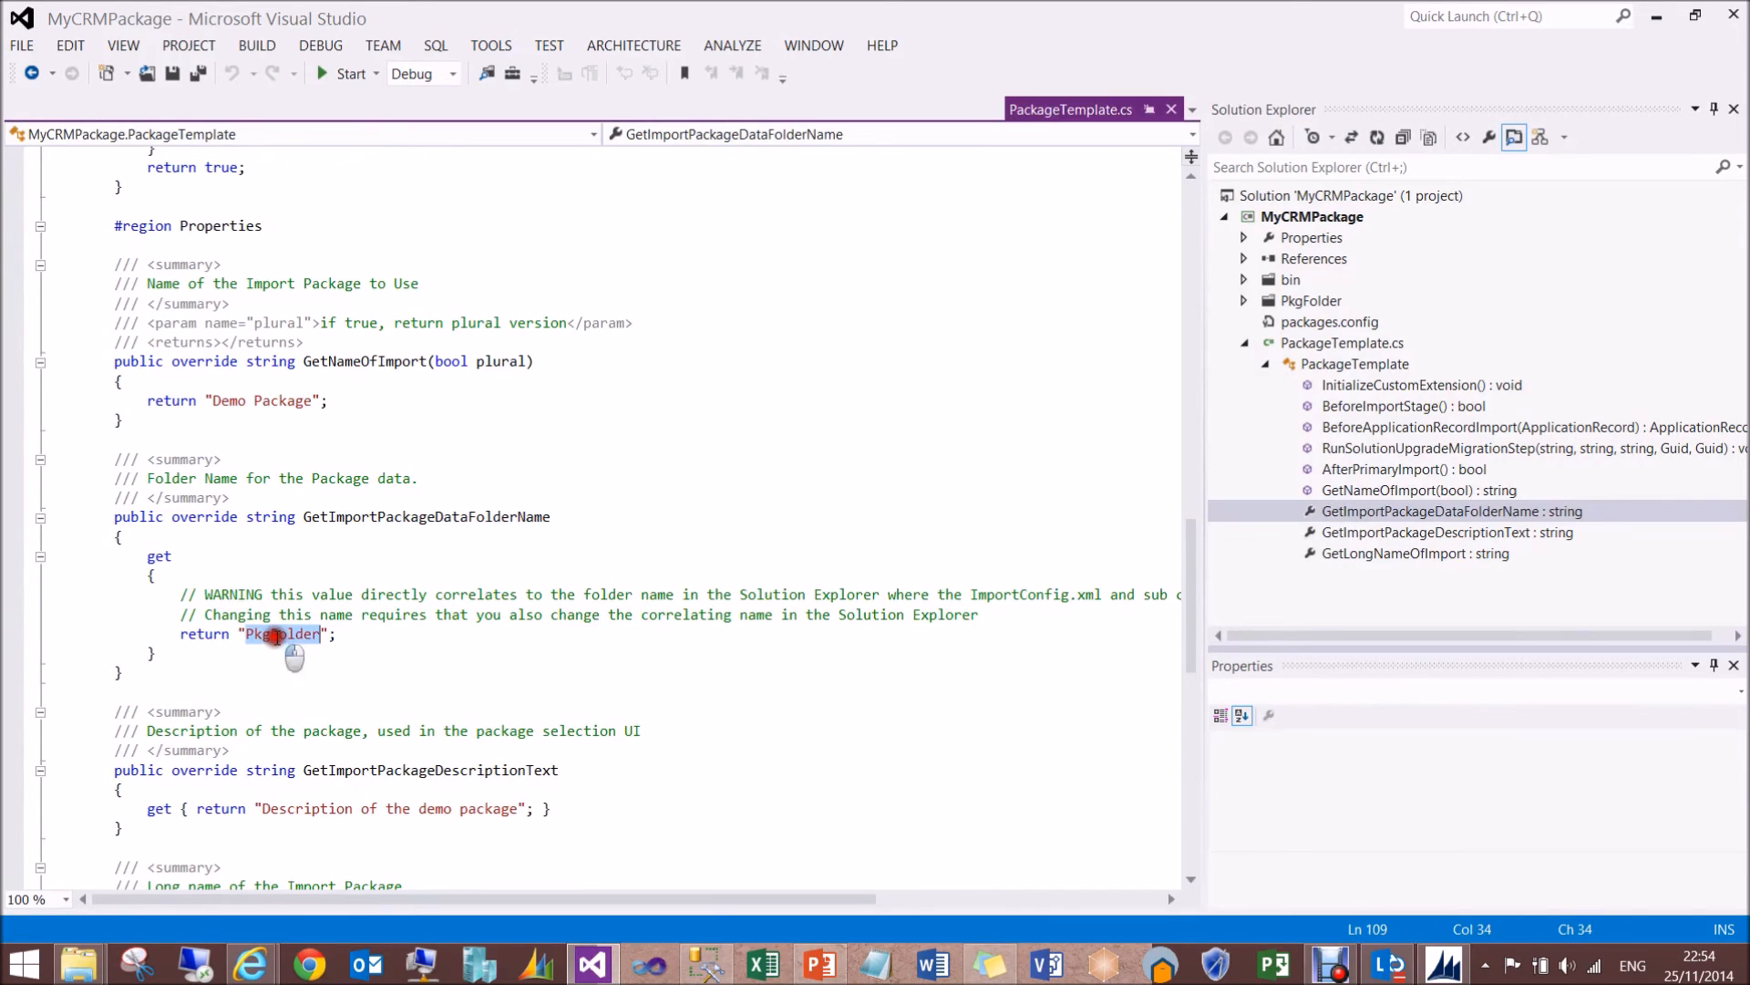
double_click(282, 400)
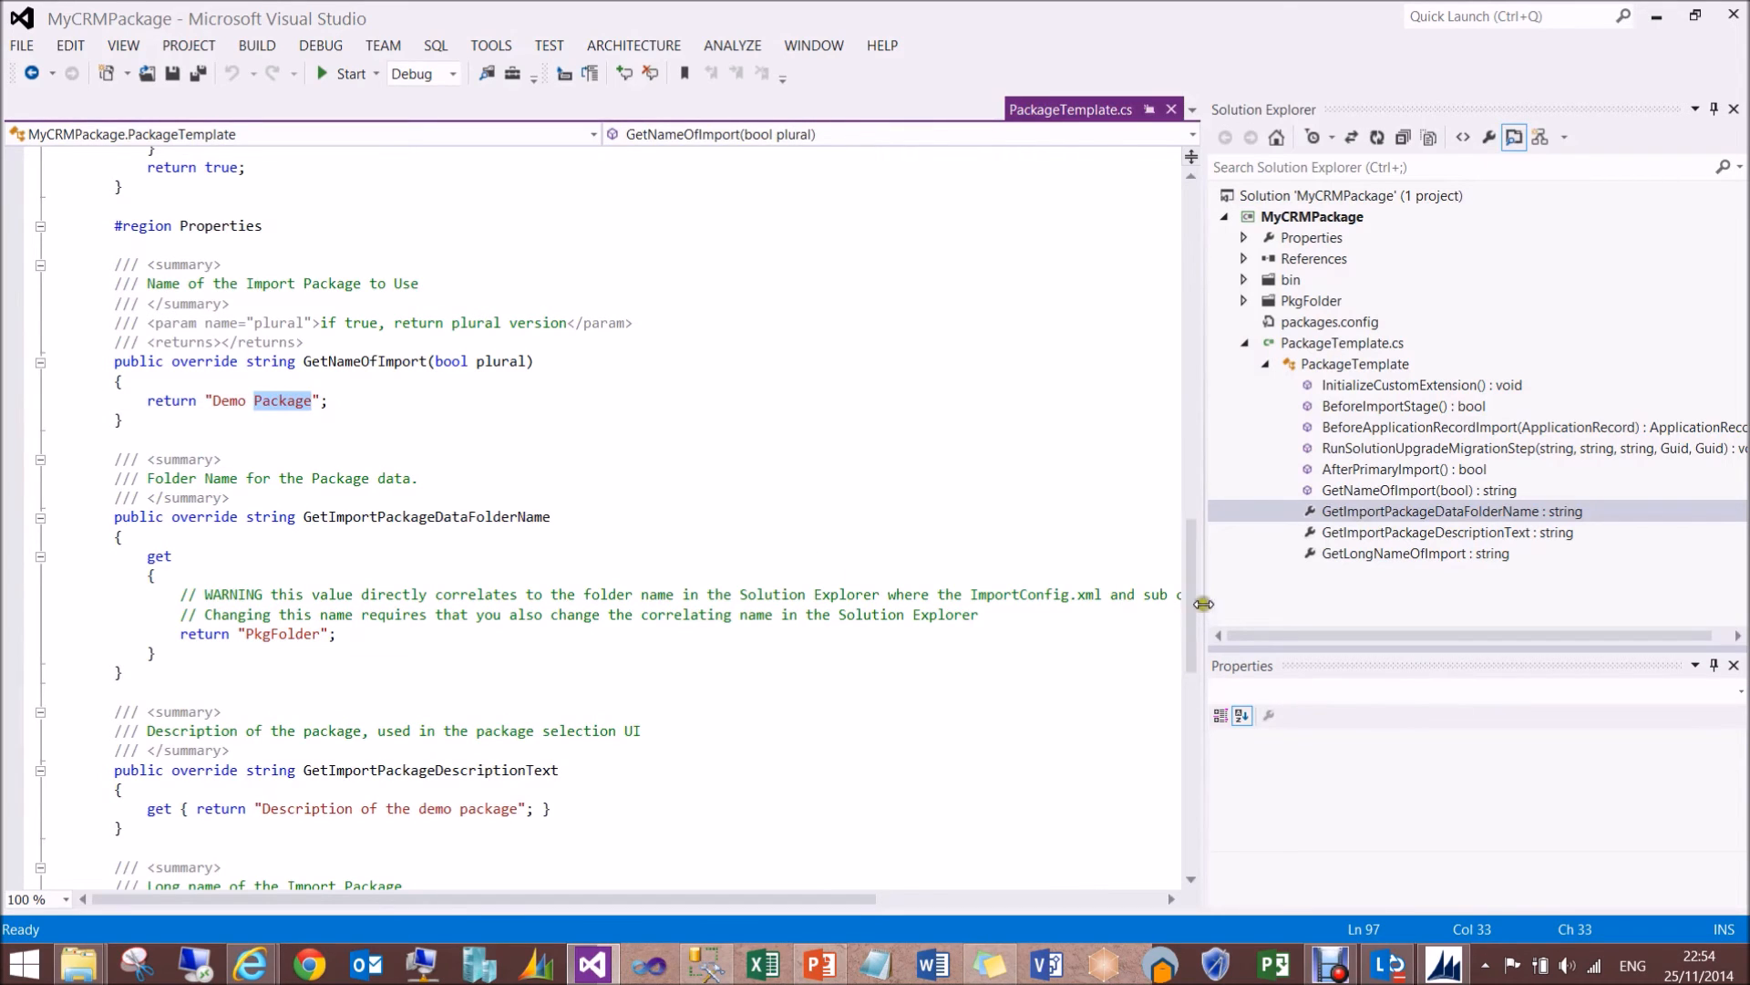
left_click_drag(1191, 611, 1194, 682)
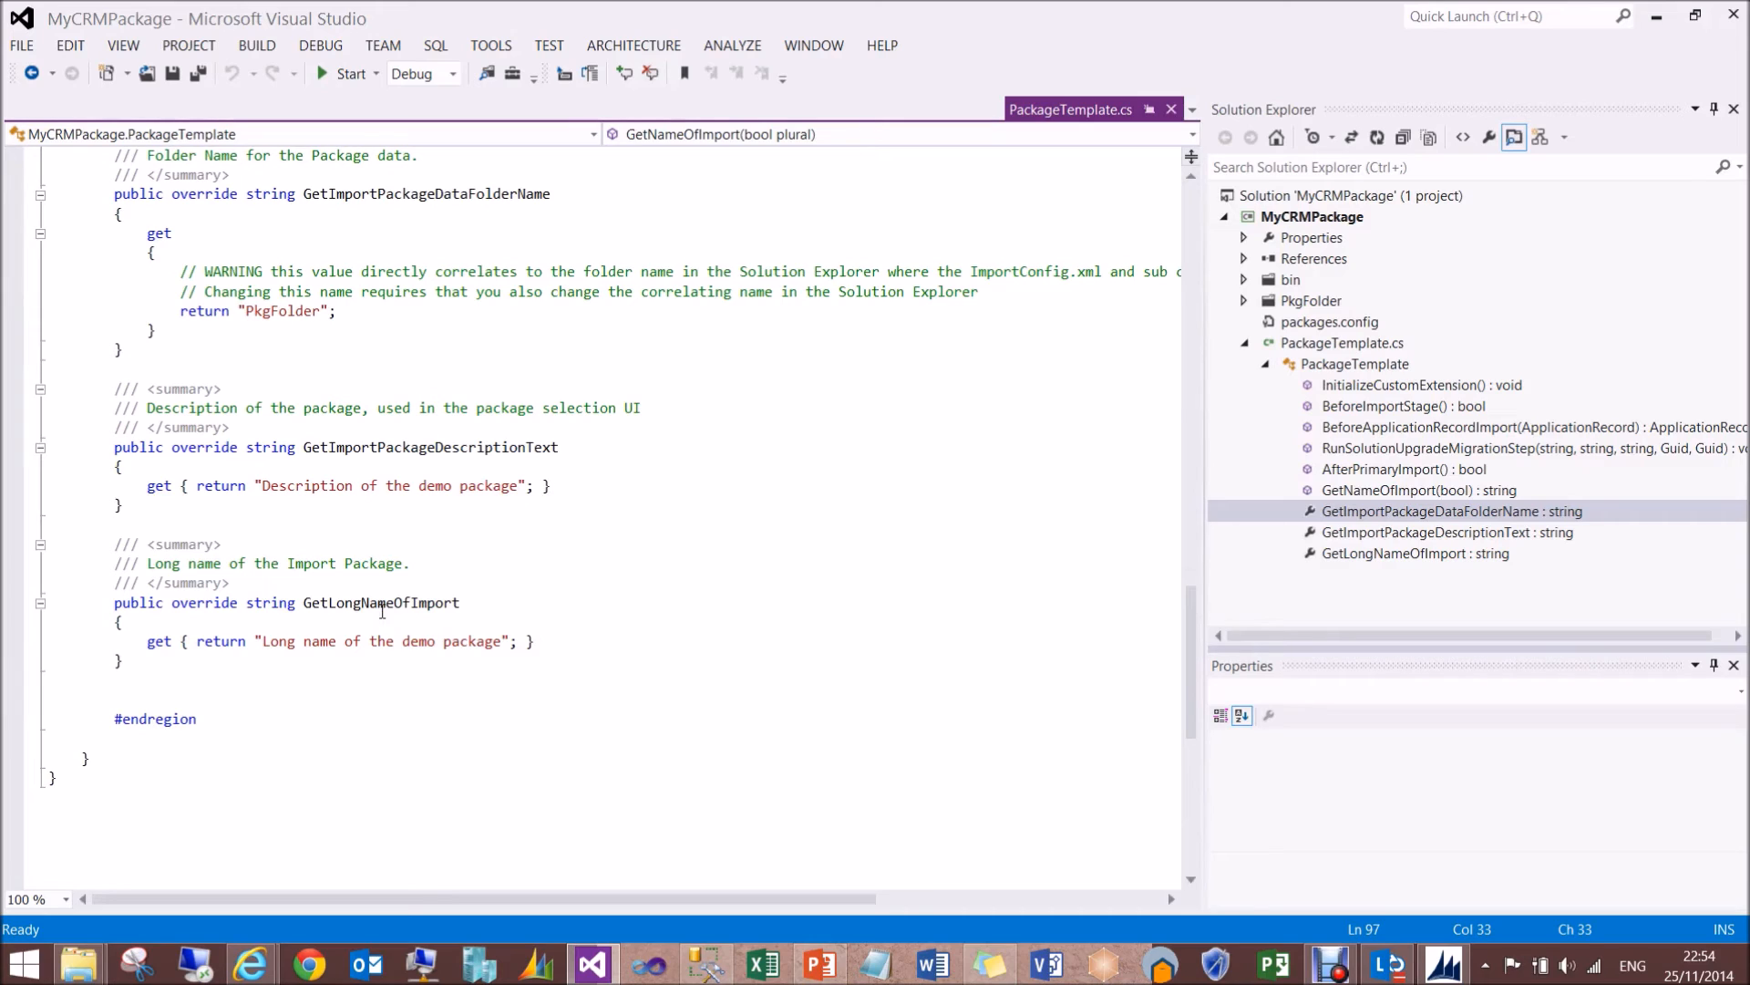
- Return to Demo Package Setup, have it read the installer configuration, and start executing the install actions
left_click(1453, 971)
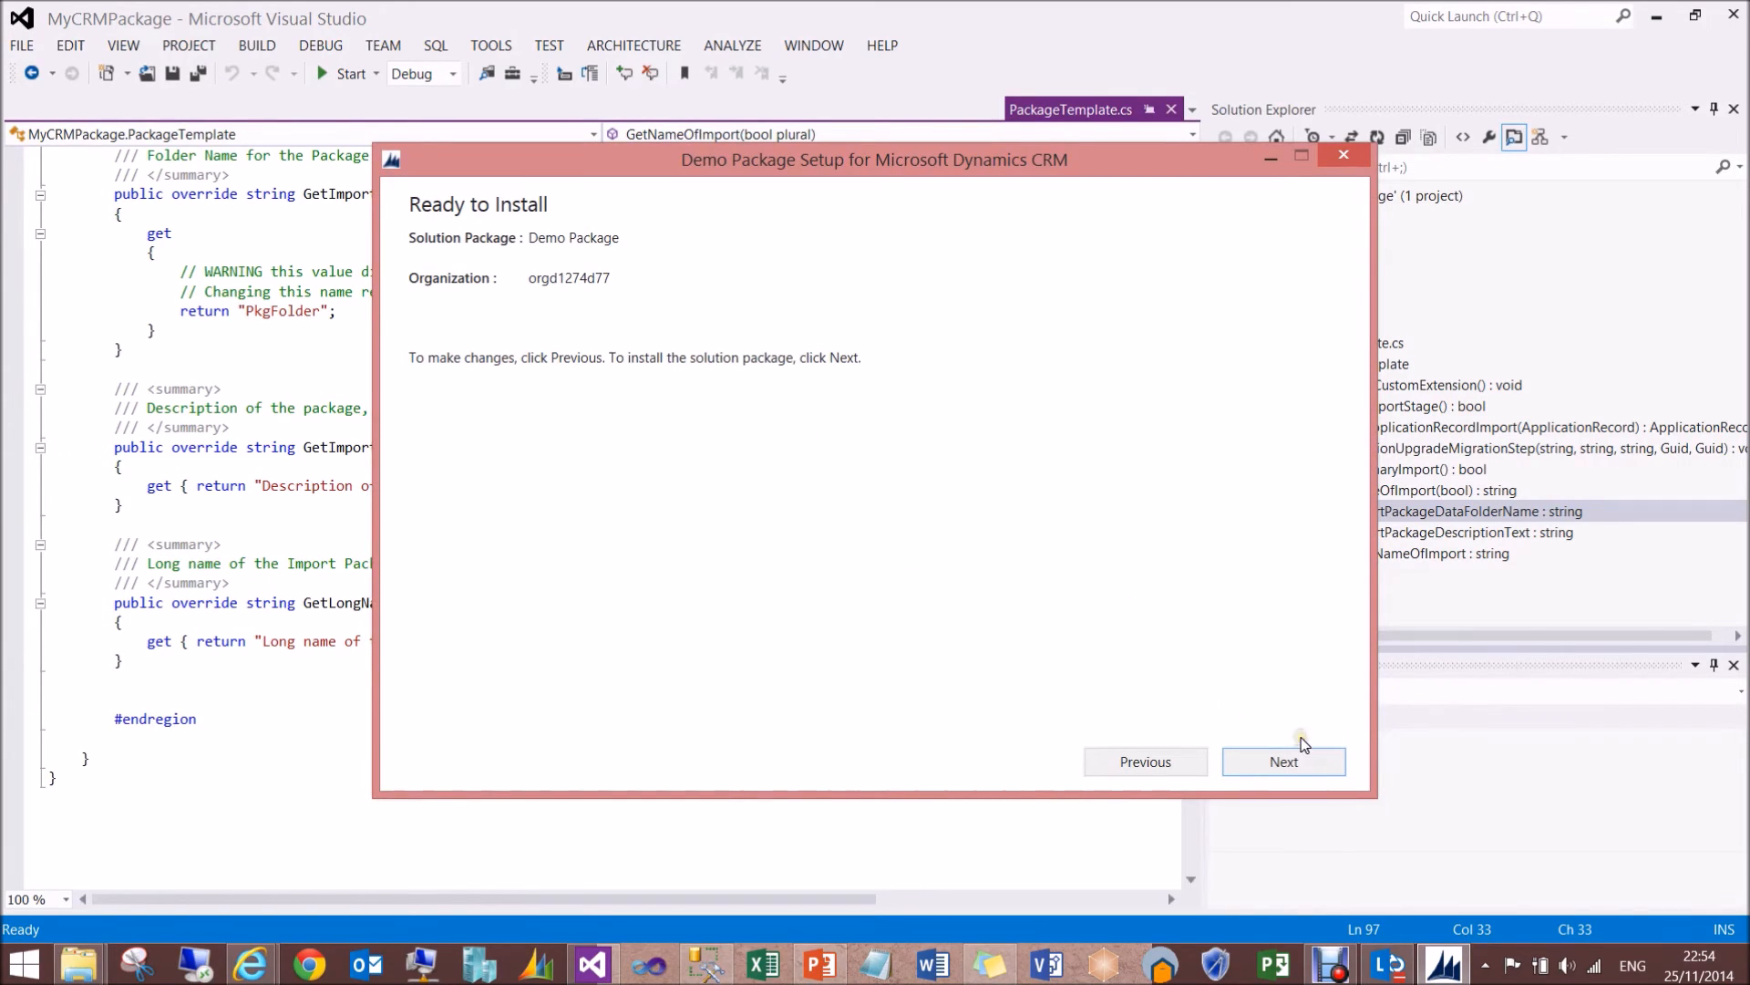
left_click(1299, 764)
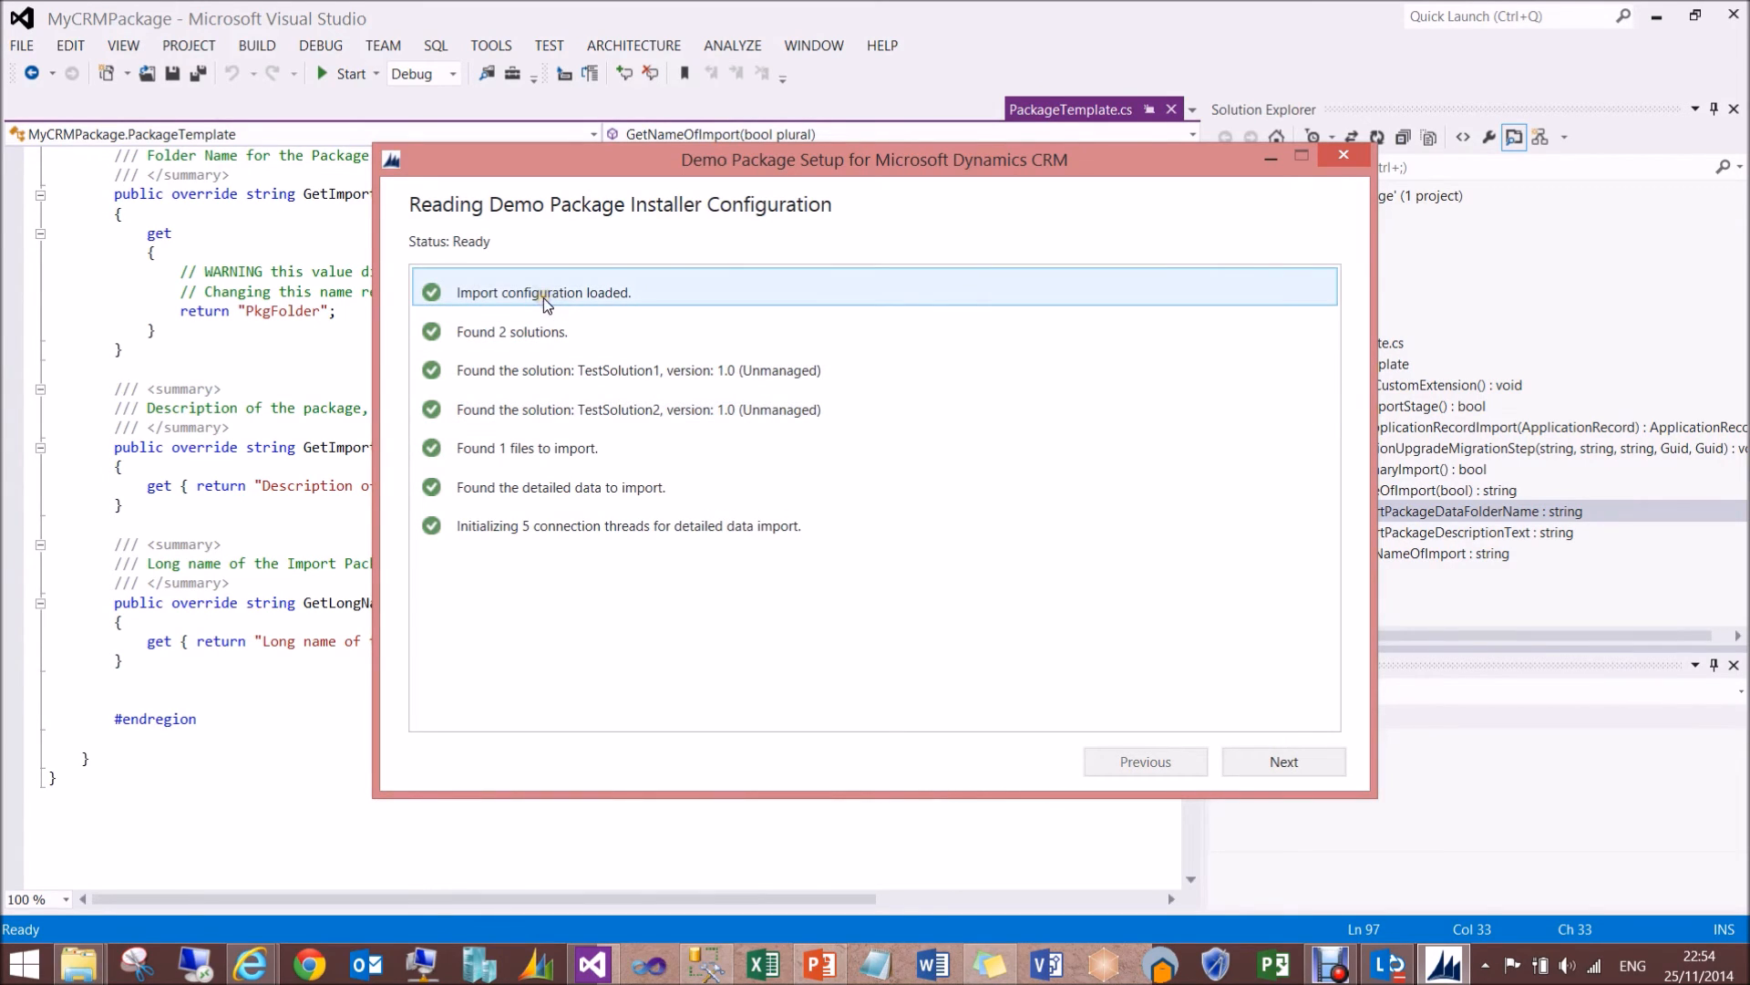
left_click(567, 464)
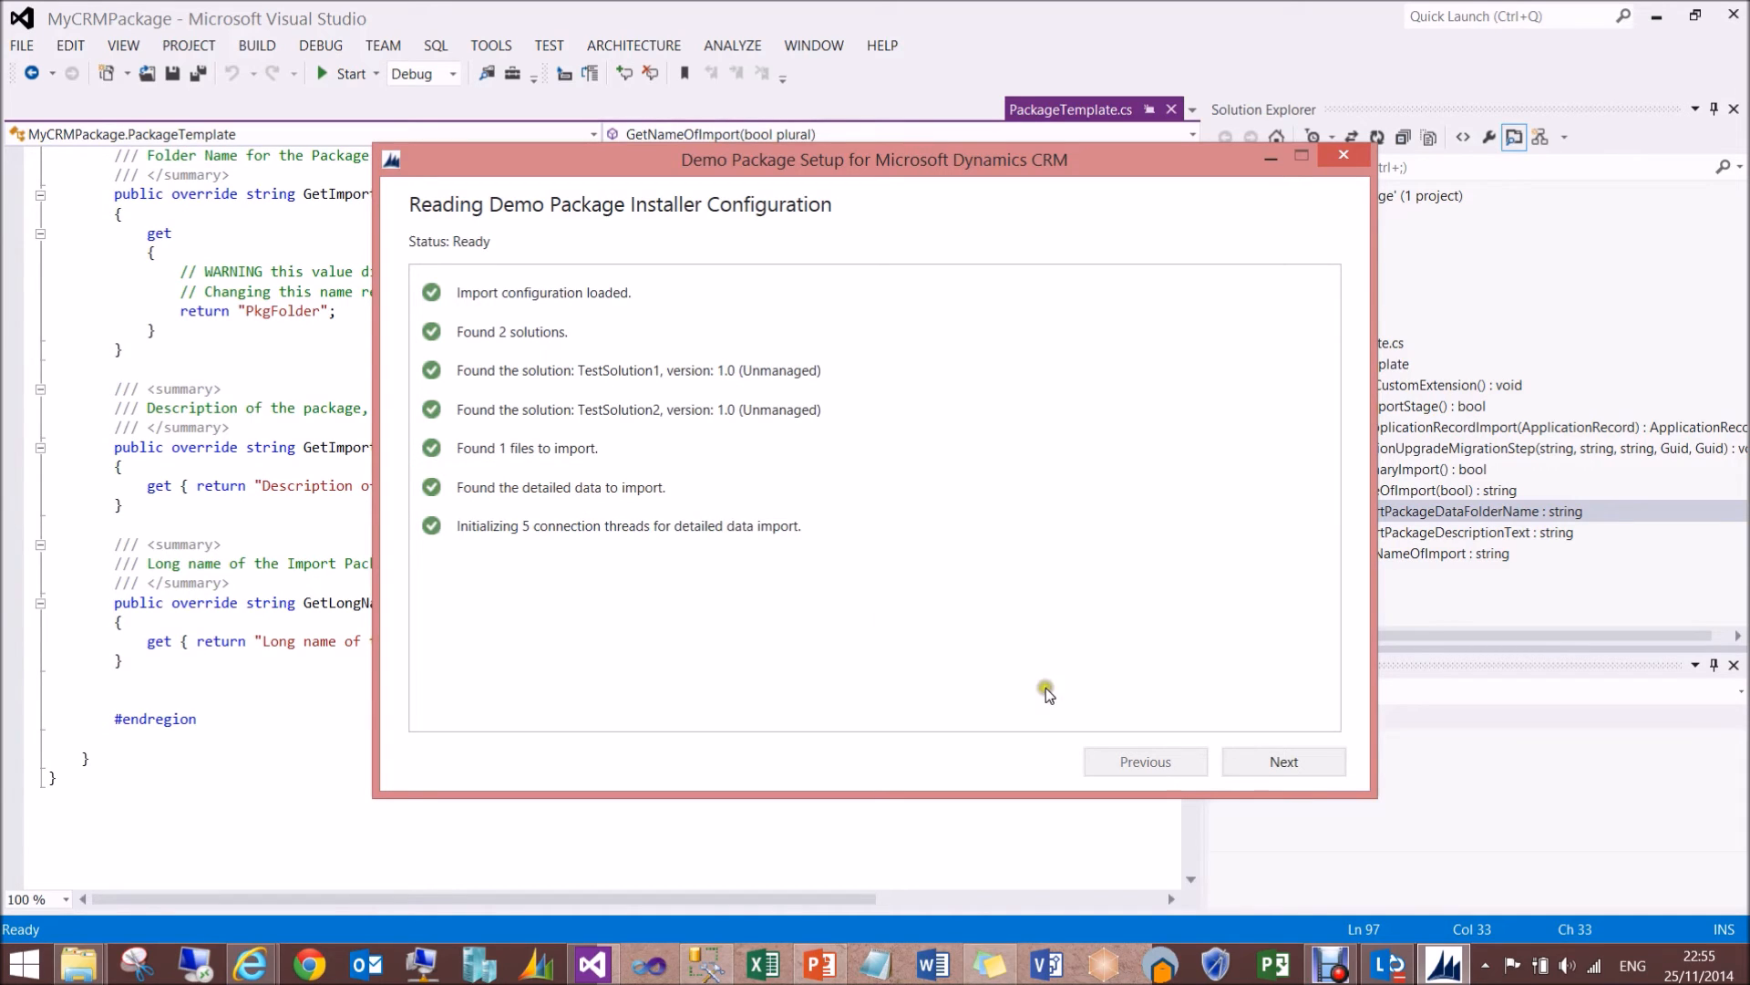
left_click(1274, 758)
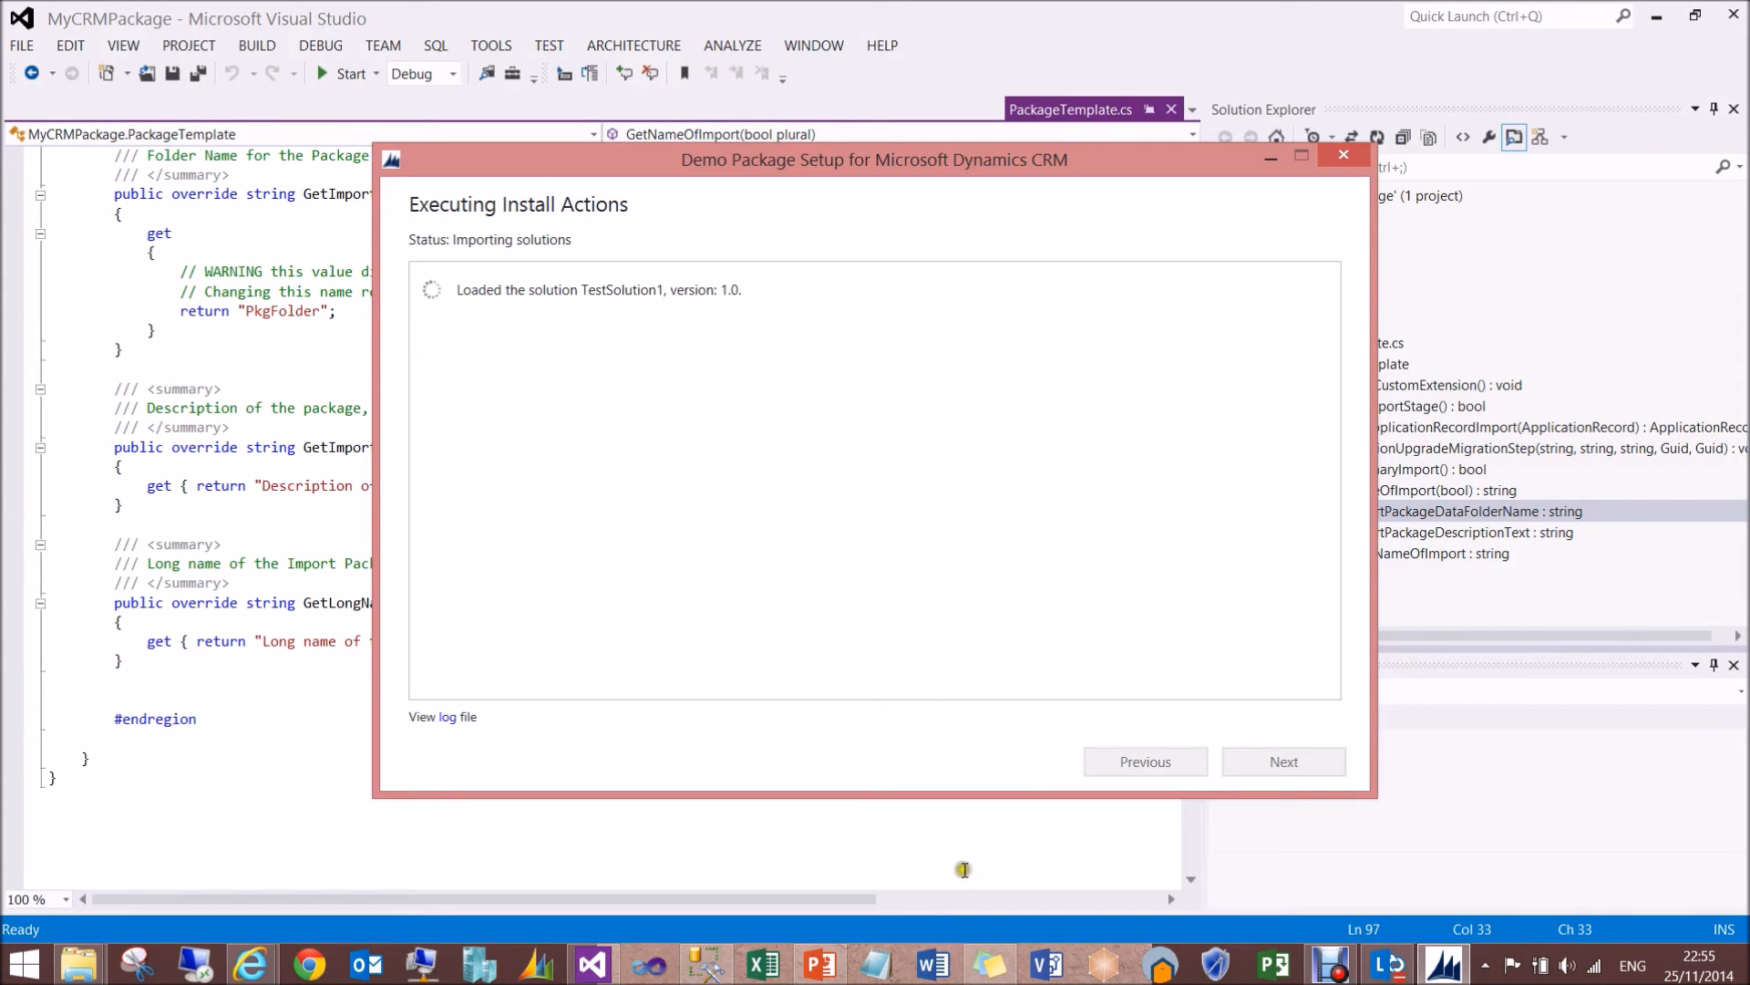
- Open ImportConfig.xml from PkgFolder in Visual Studio and place the Demo Package Setup window beside its solution and file import entries
left_click(999, 846)
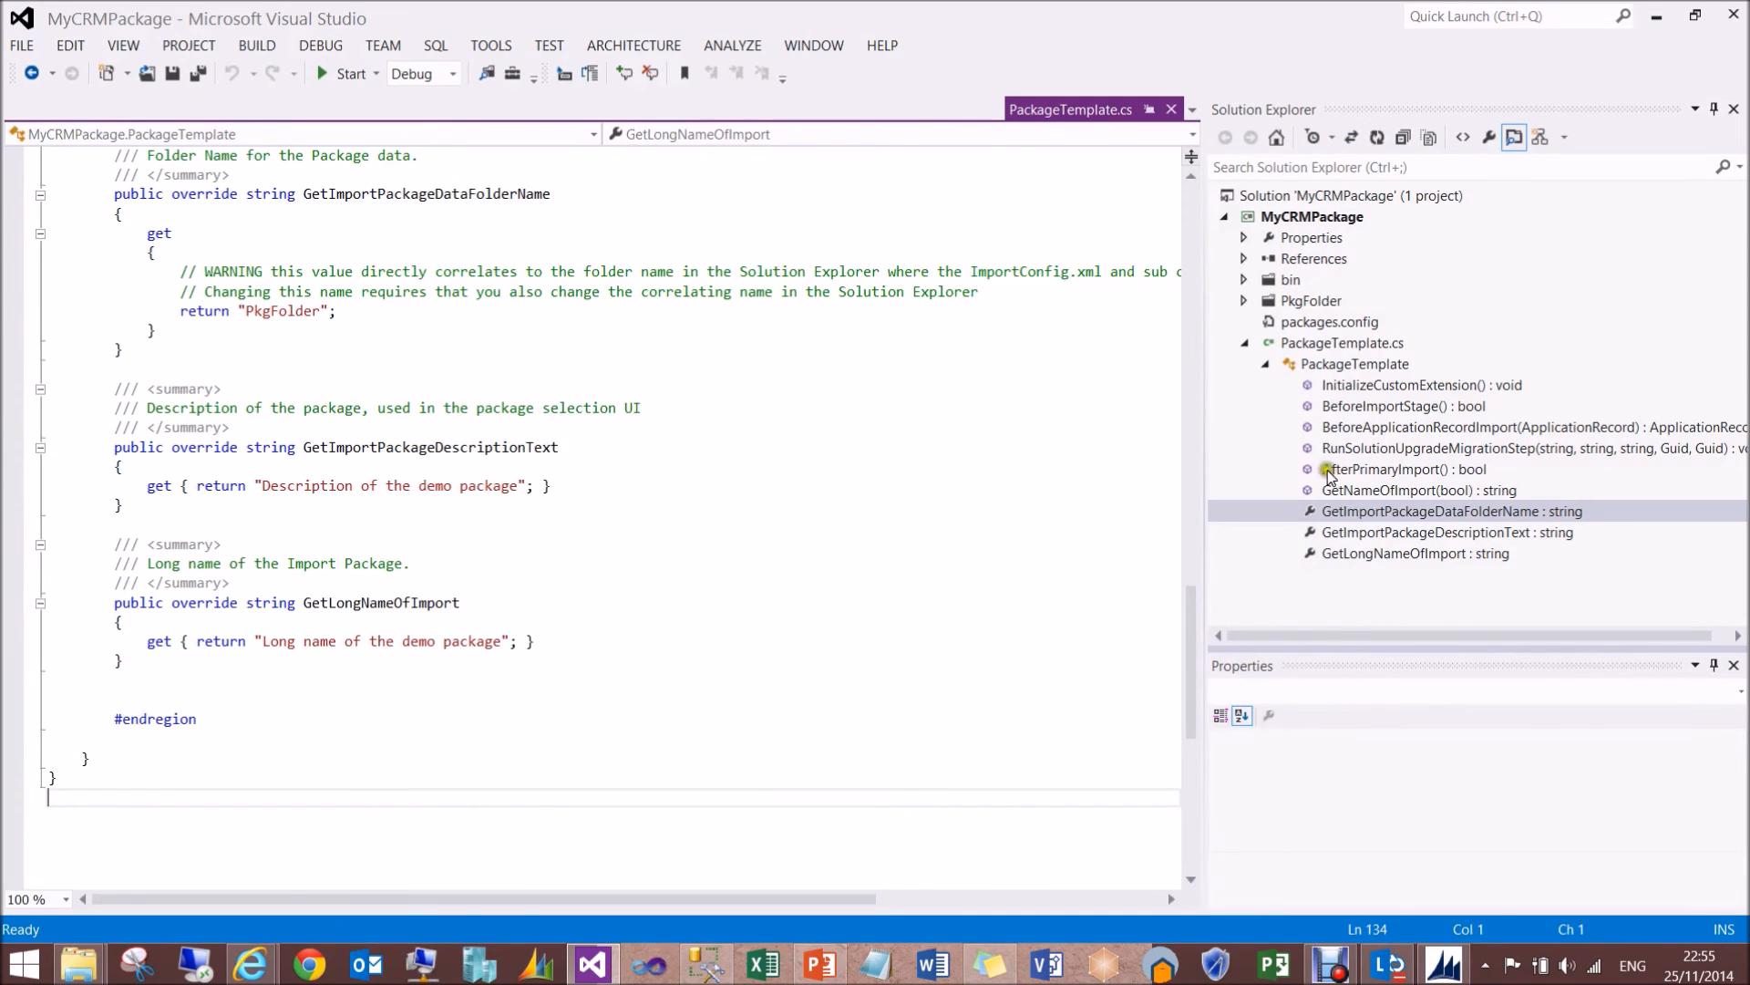
left_click(1241, 302)
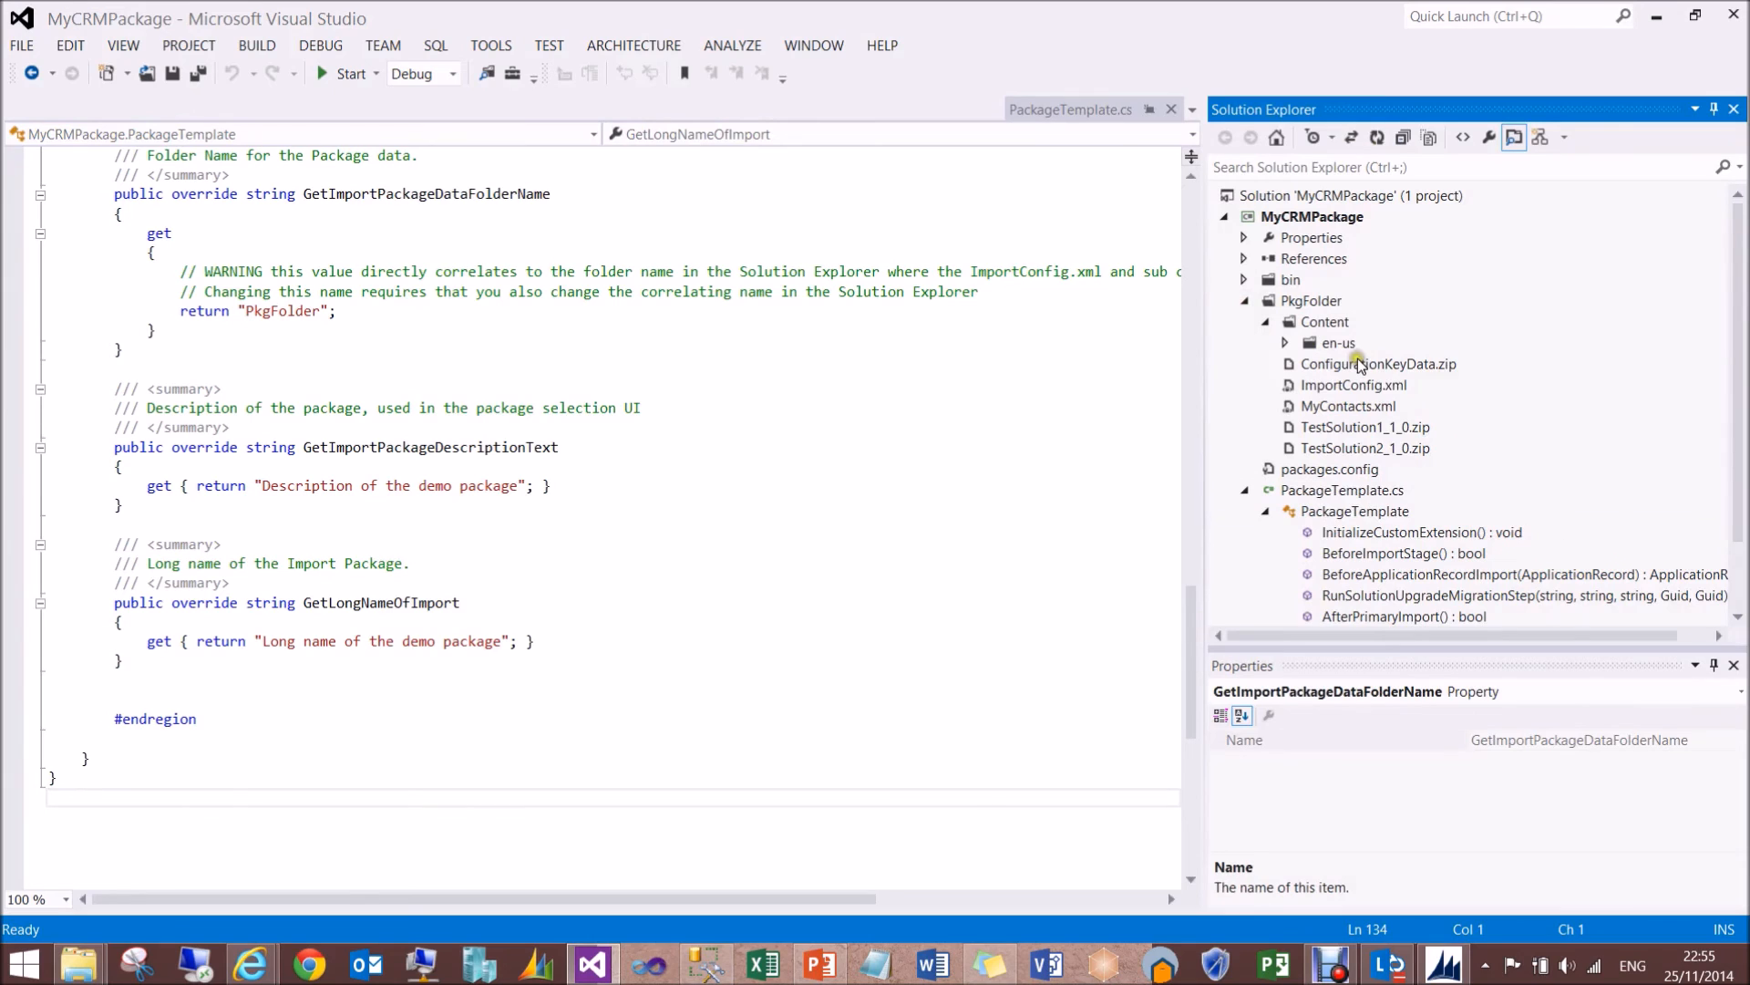
left_click(1363, 386)
double_click(1365, 388)
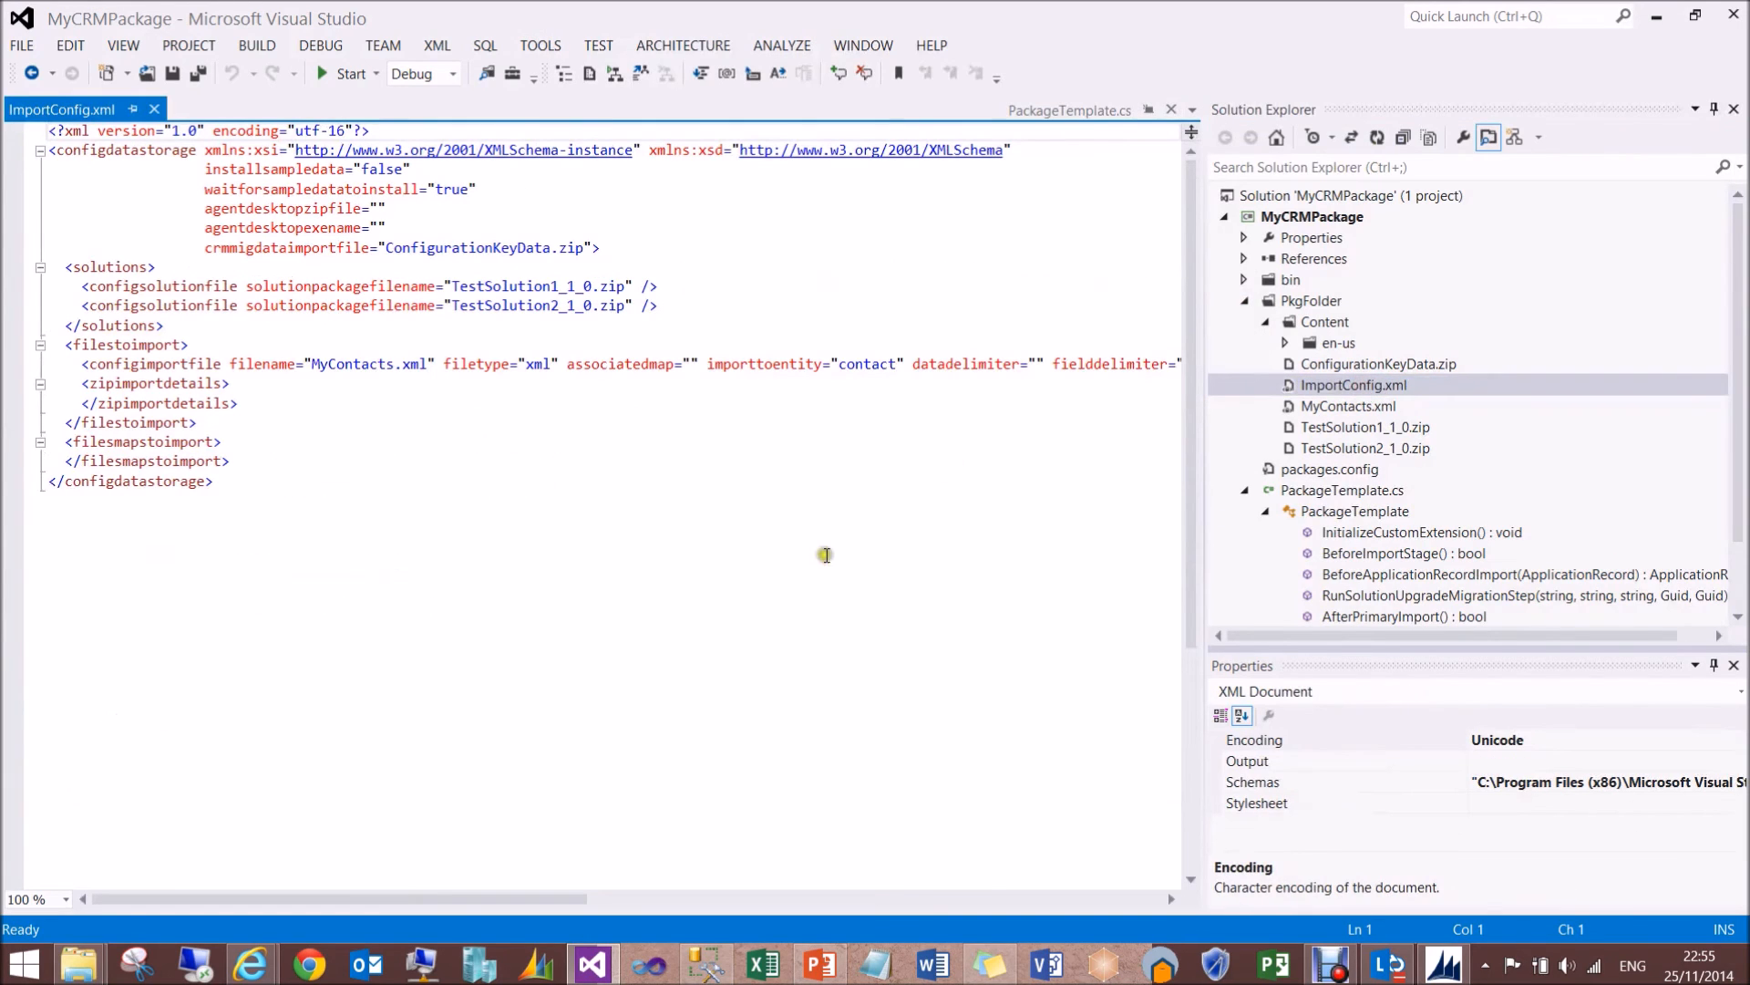
left_click(1444, 964)
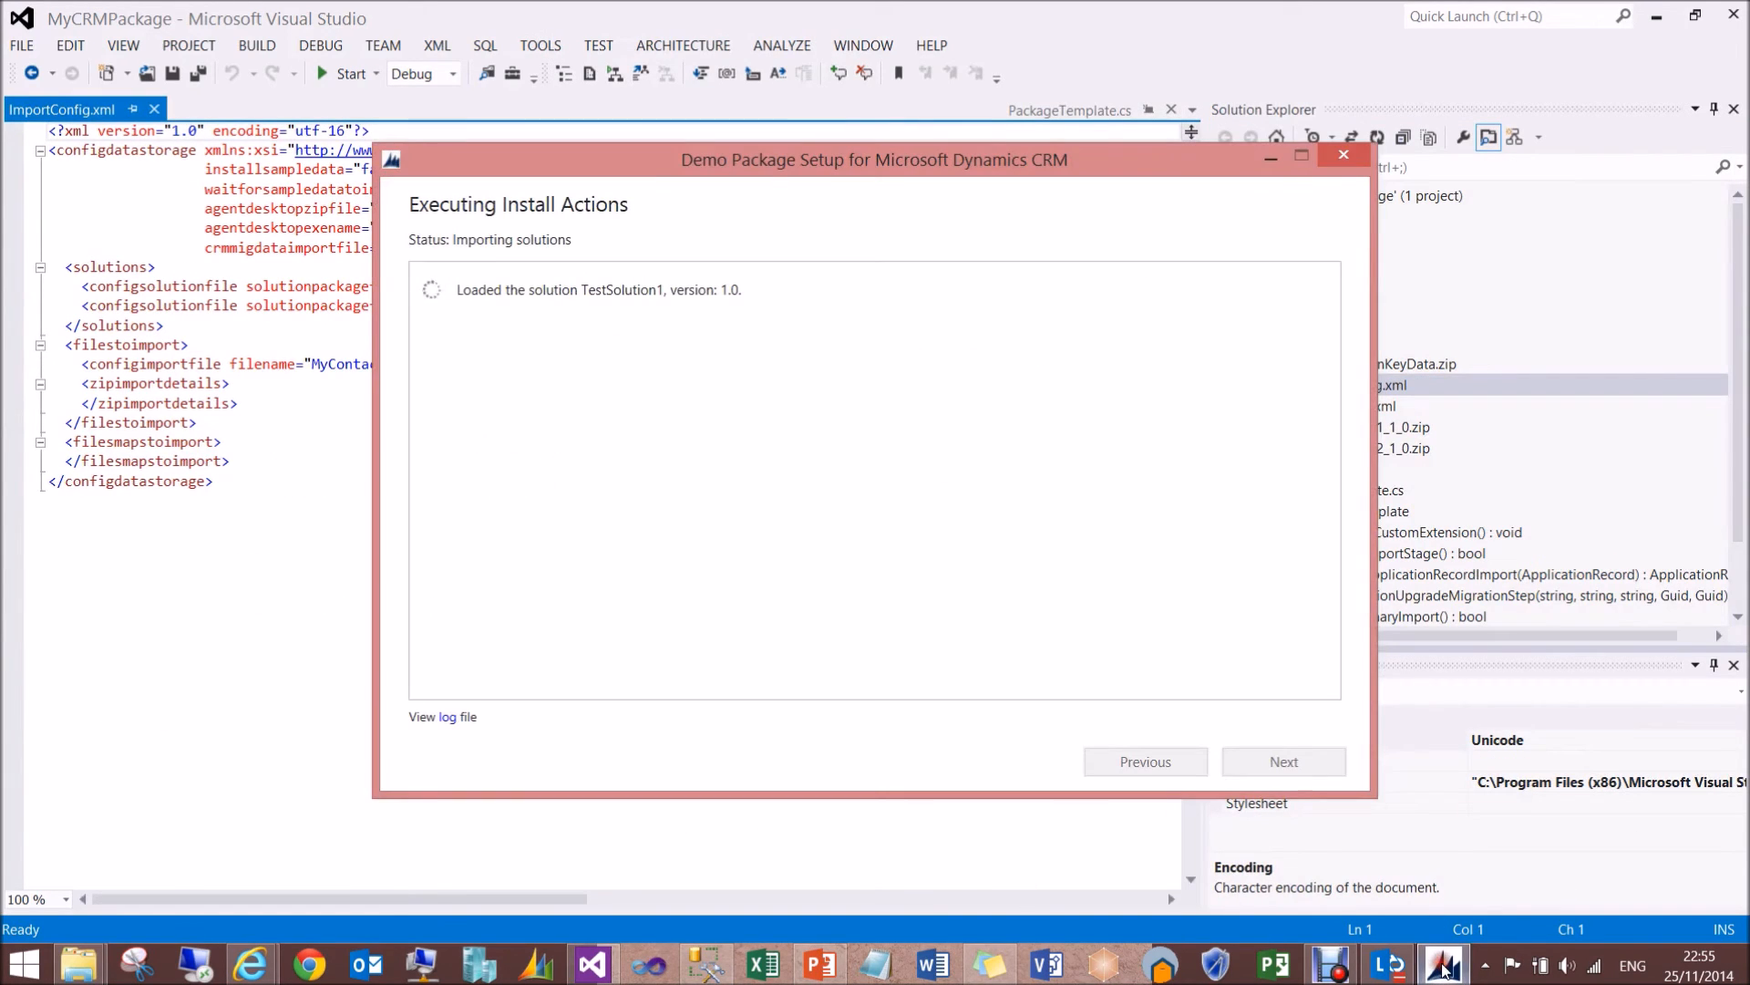
left_click_drag(677, 164, 969, 121)
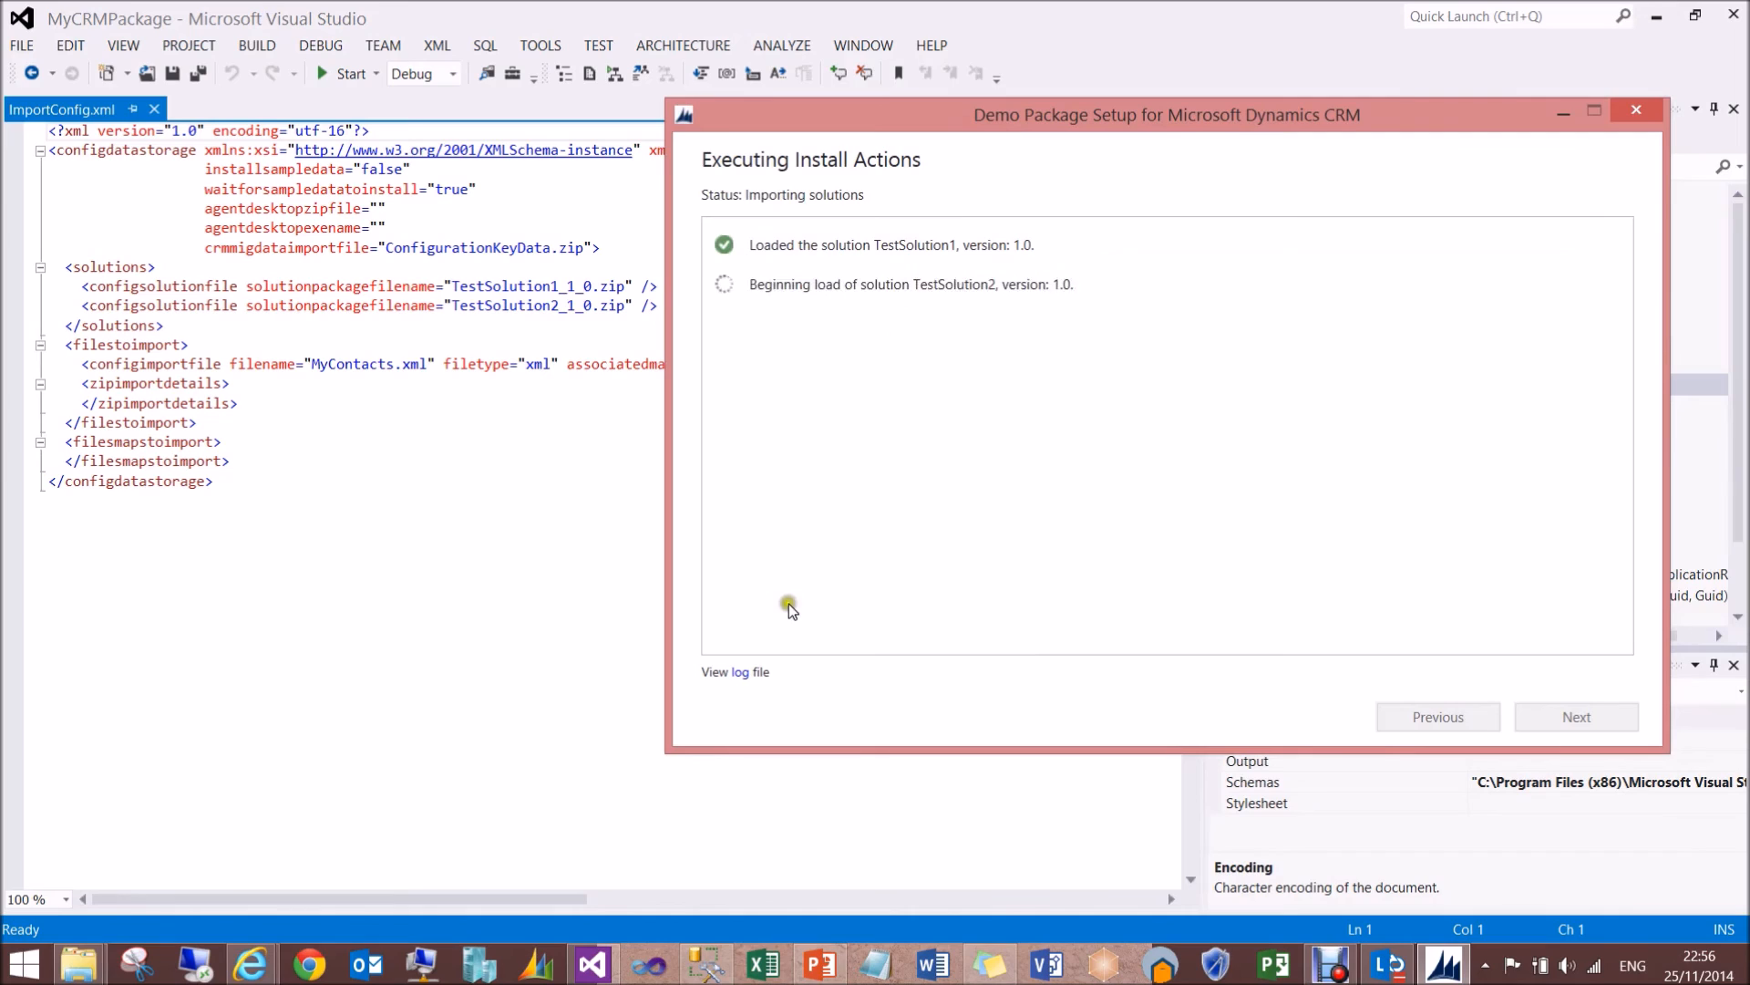
left_click(741, 682)
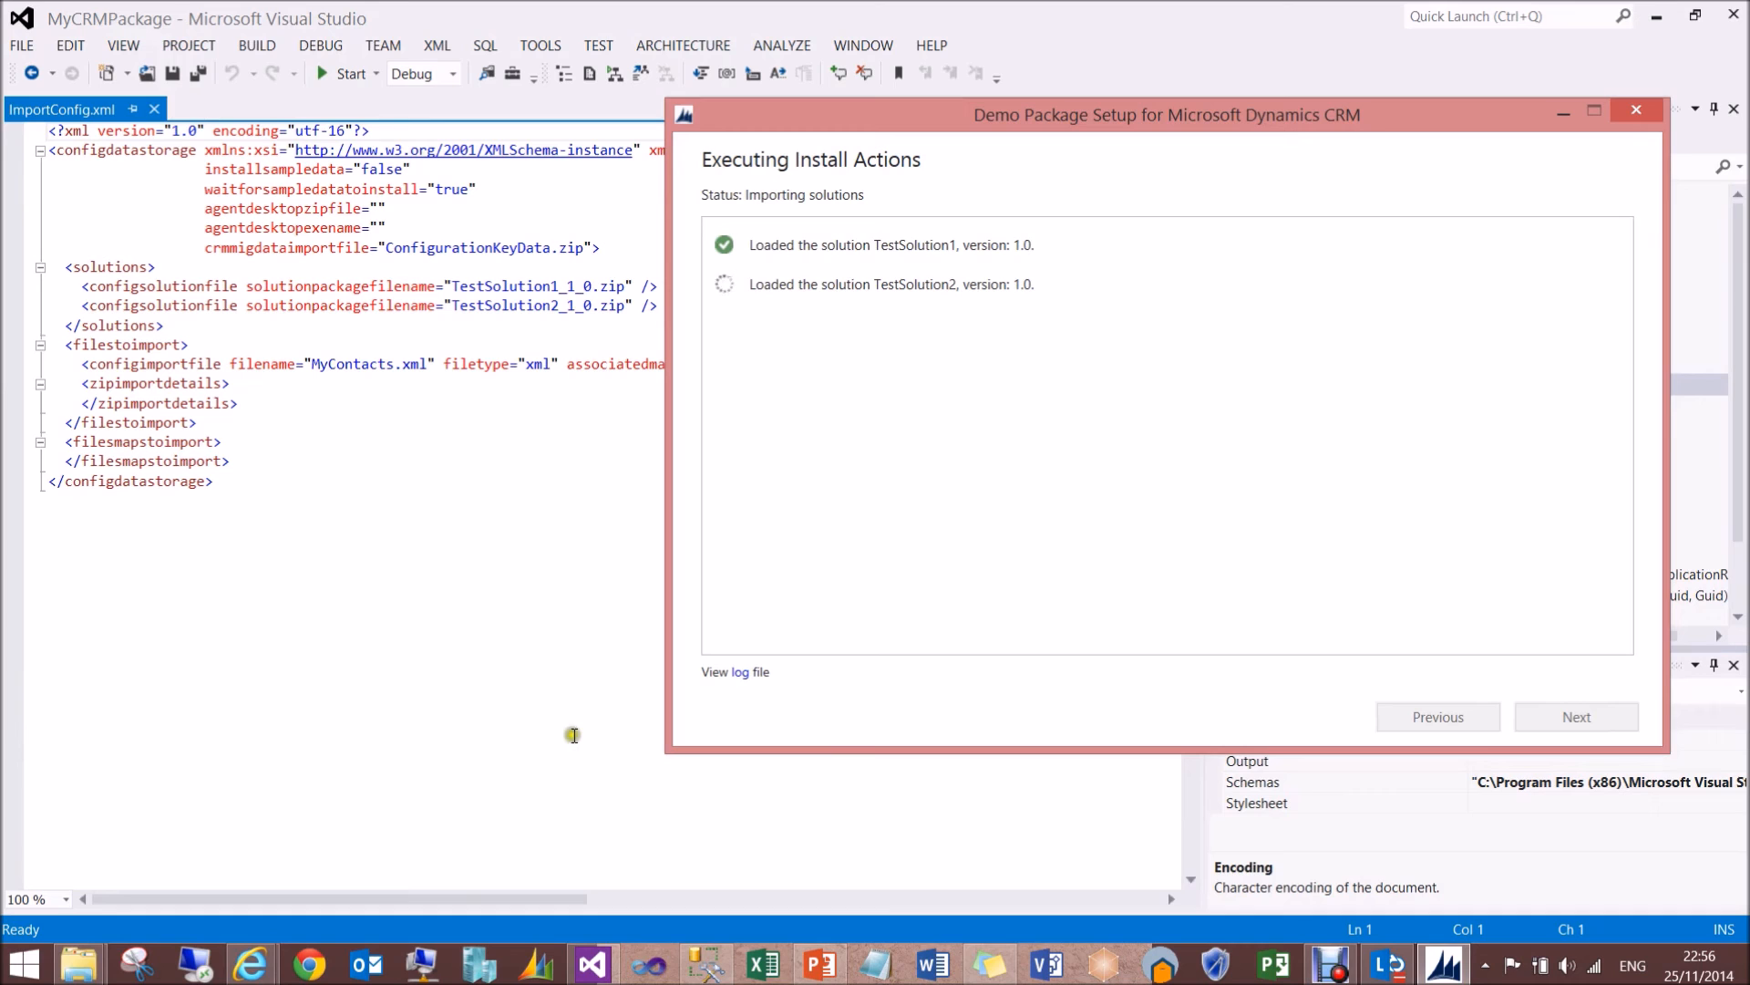
- Switch to File Explorer and look through the PackageDeployer folder from the PackageDeployer application up to the copied PkgFolder
left_click(100, 957)
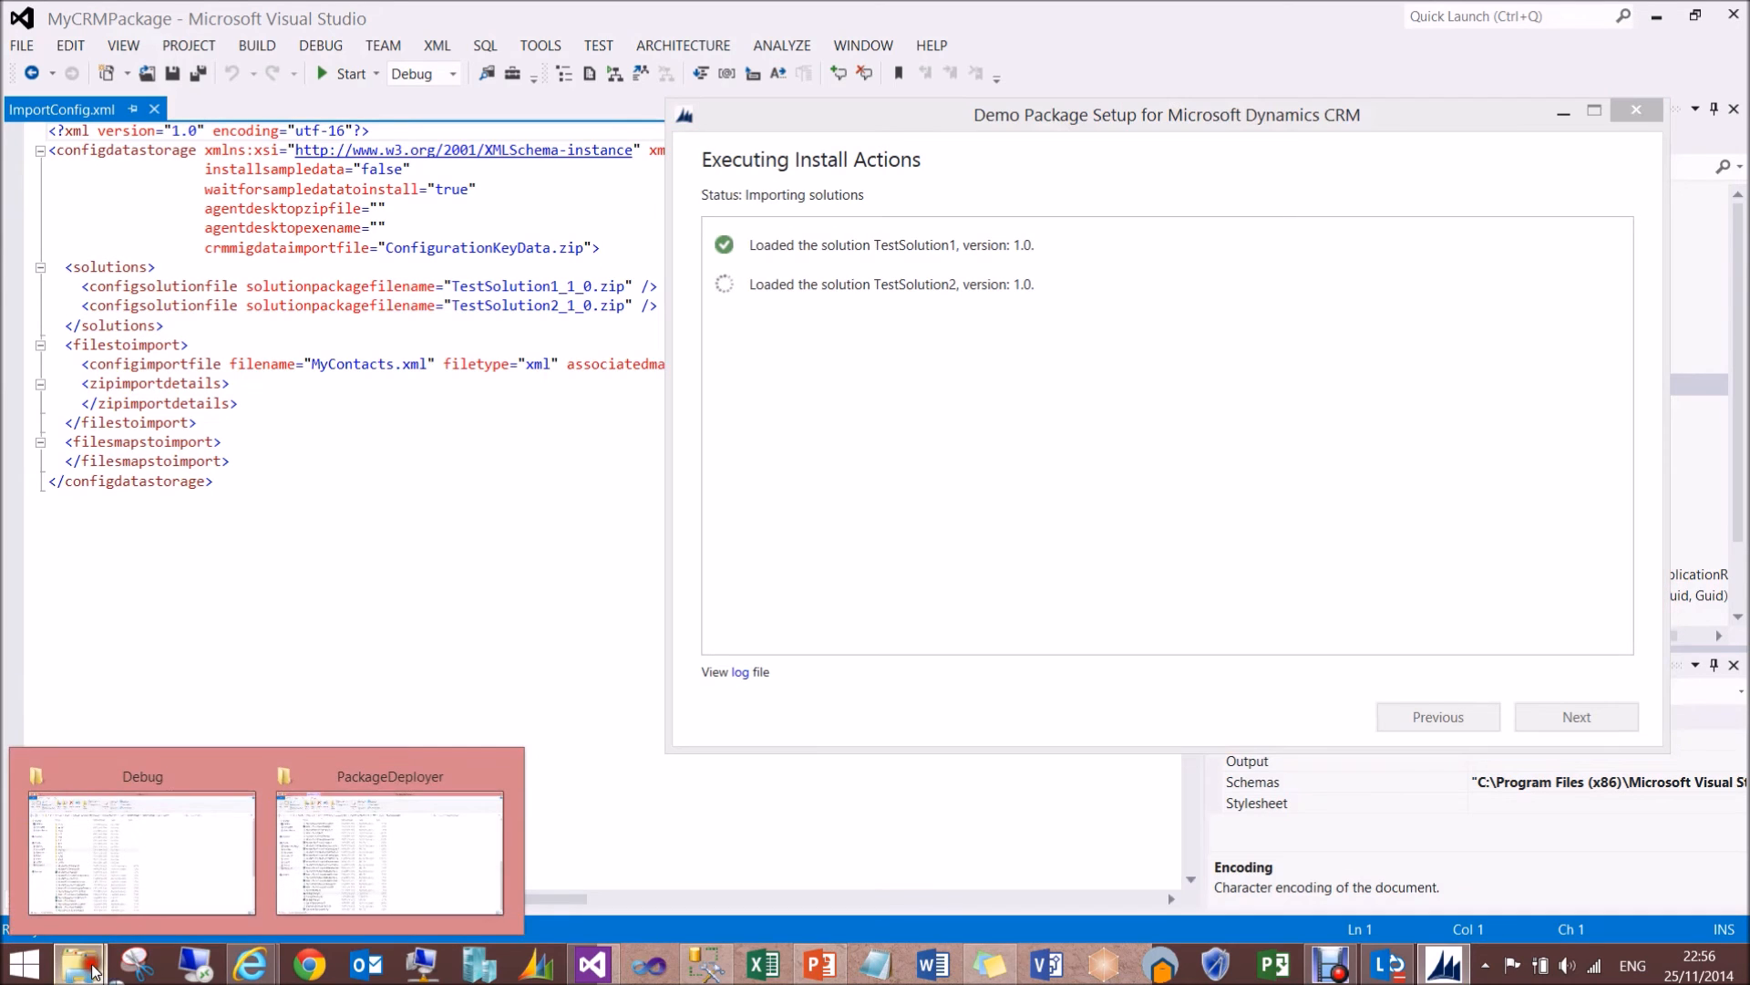
left_click(303, 890)
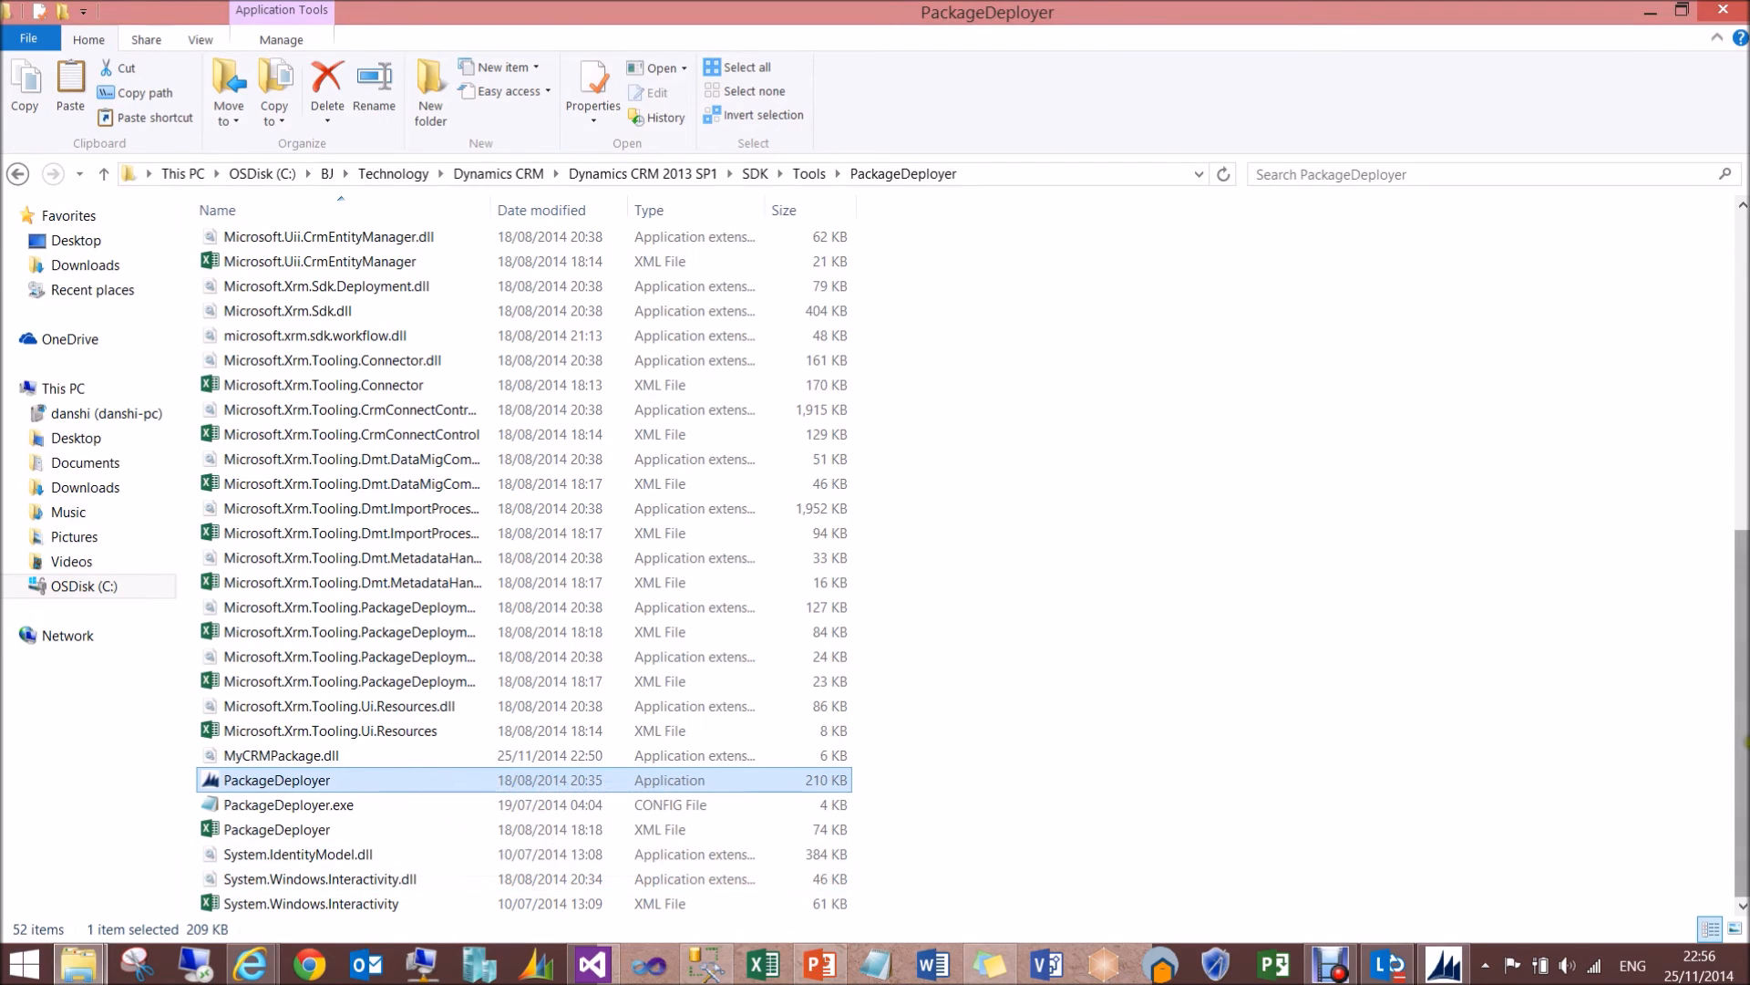
left_click(351, 782)
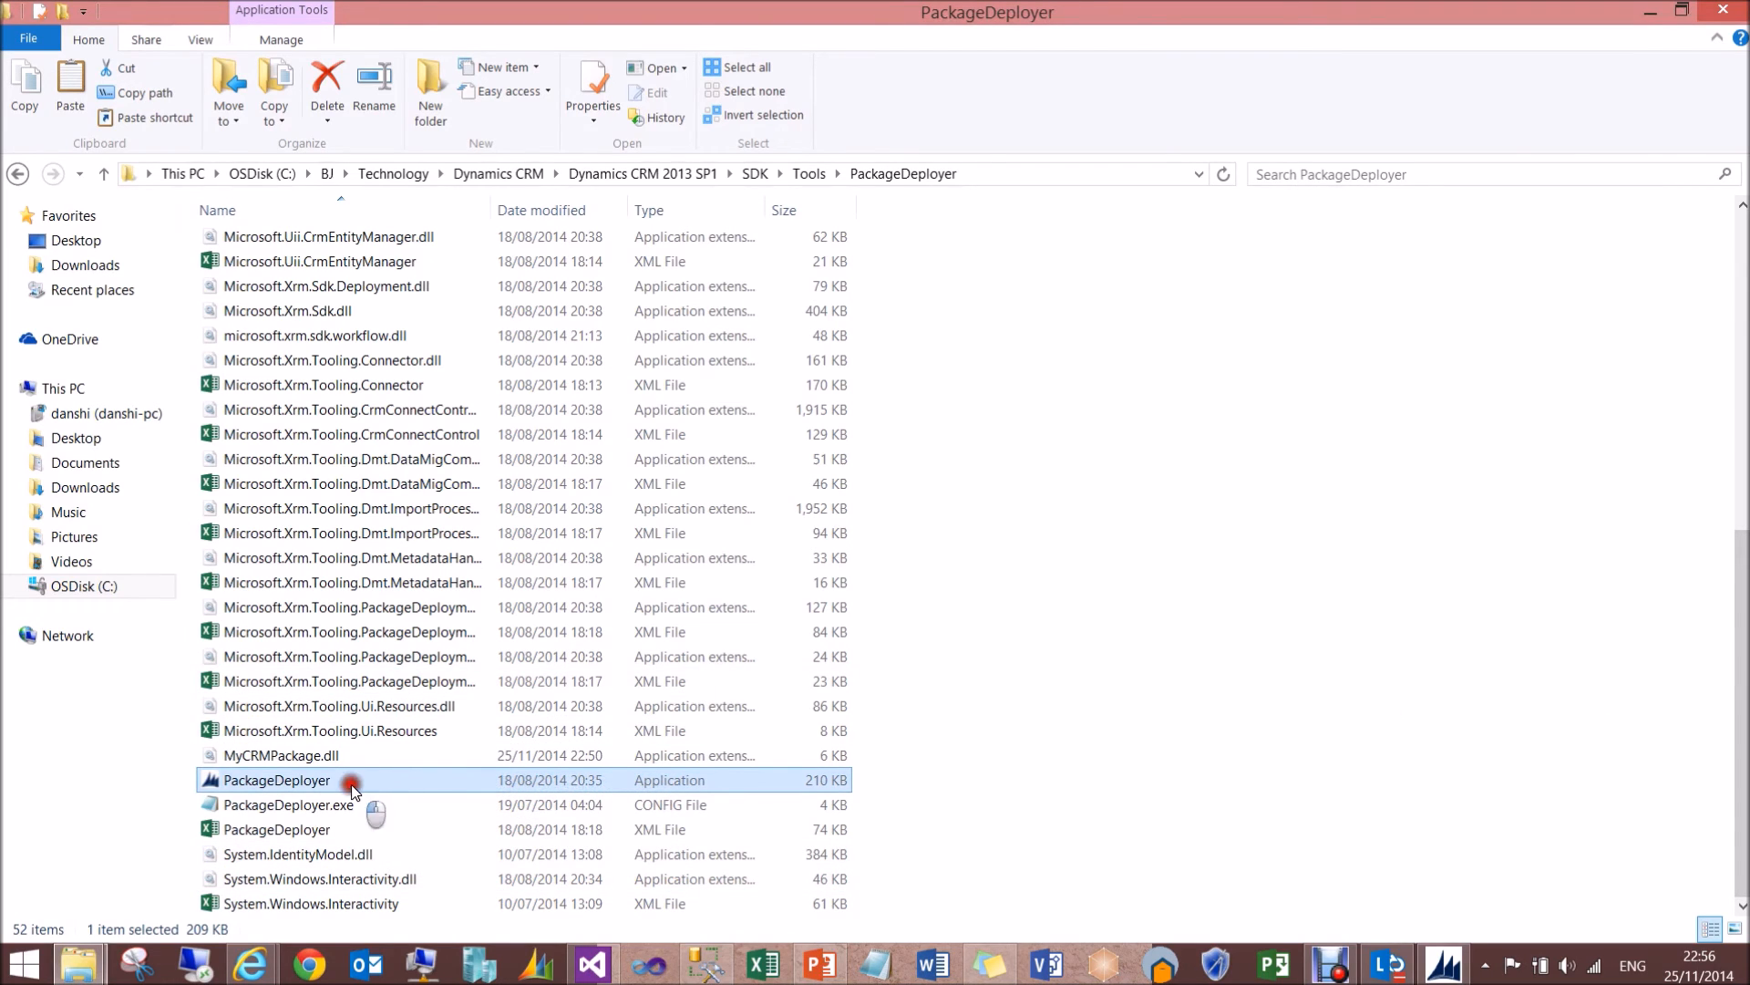
left_click(407, 828)
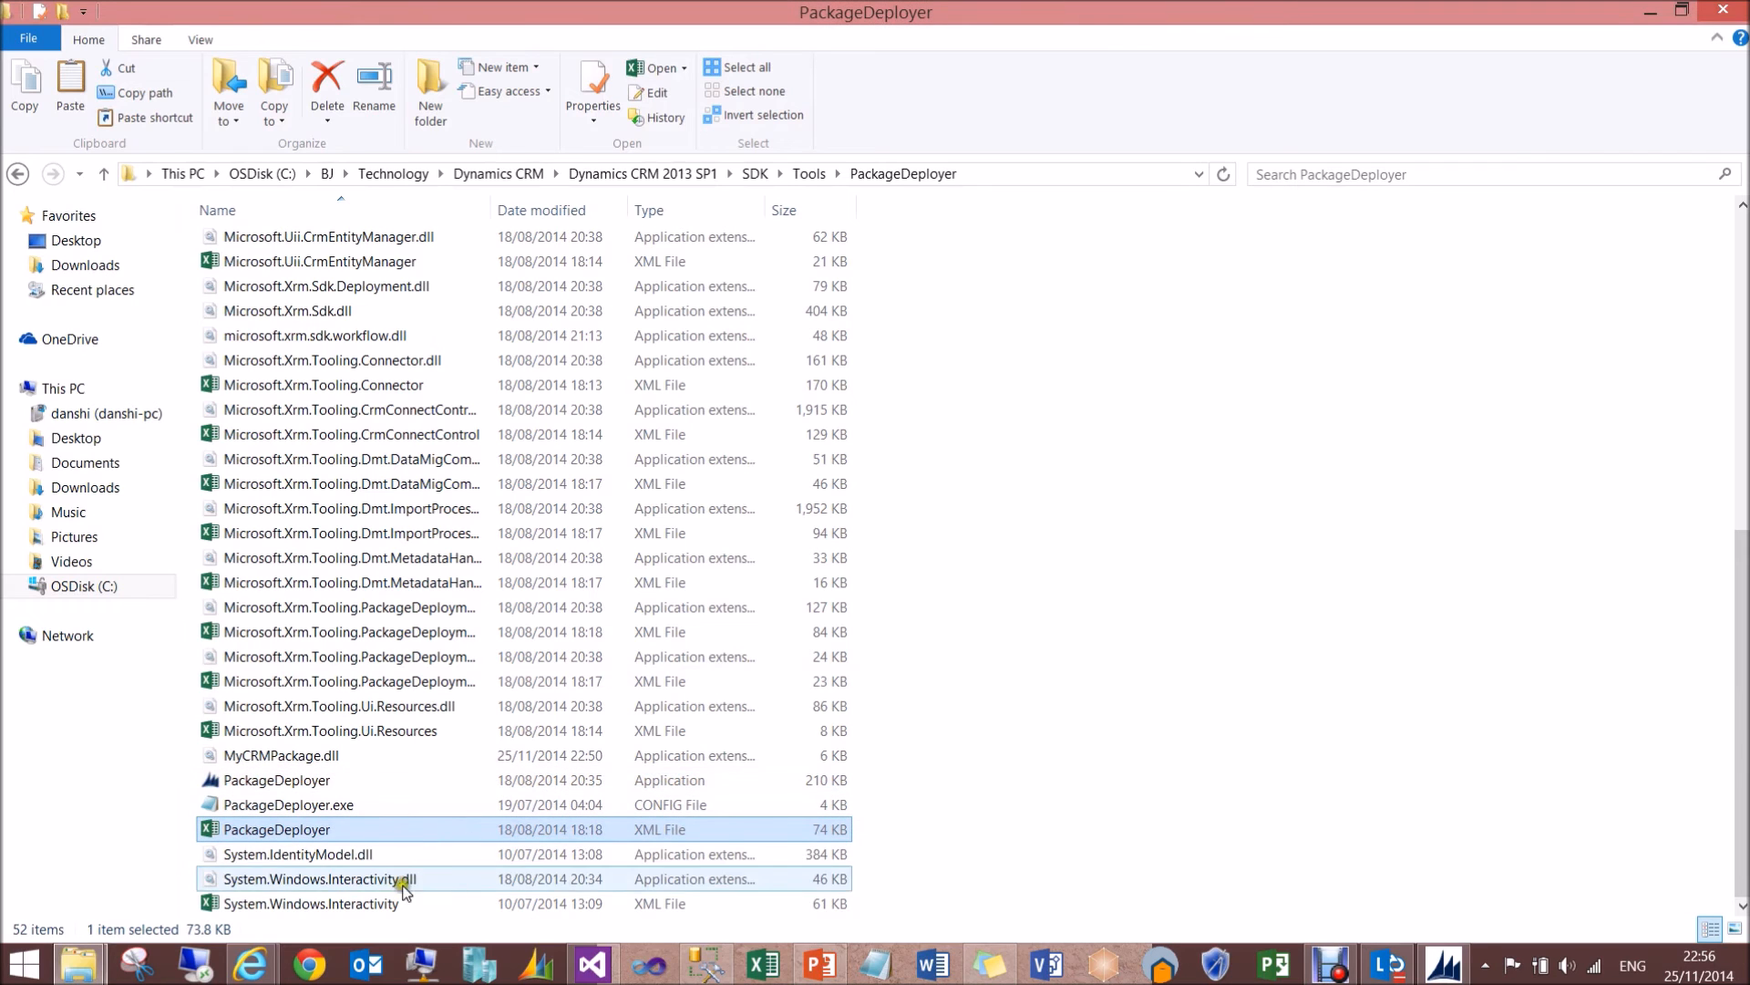
left_click_drag(1739, 832, 1734, 500)
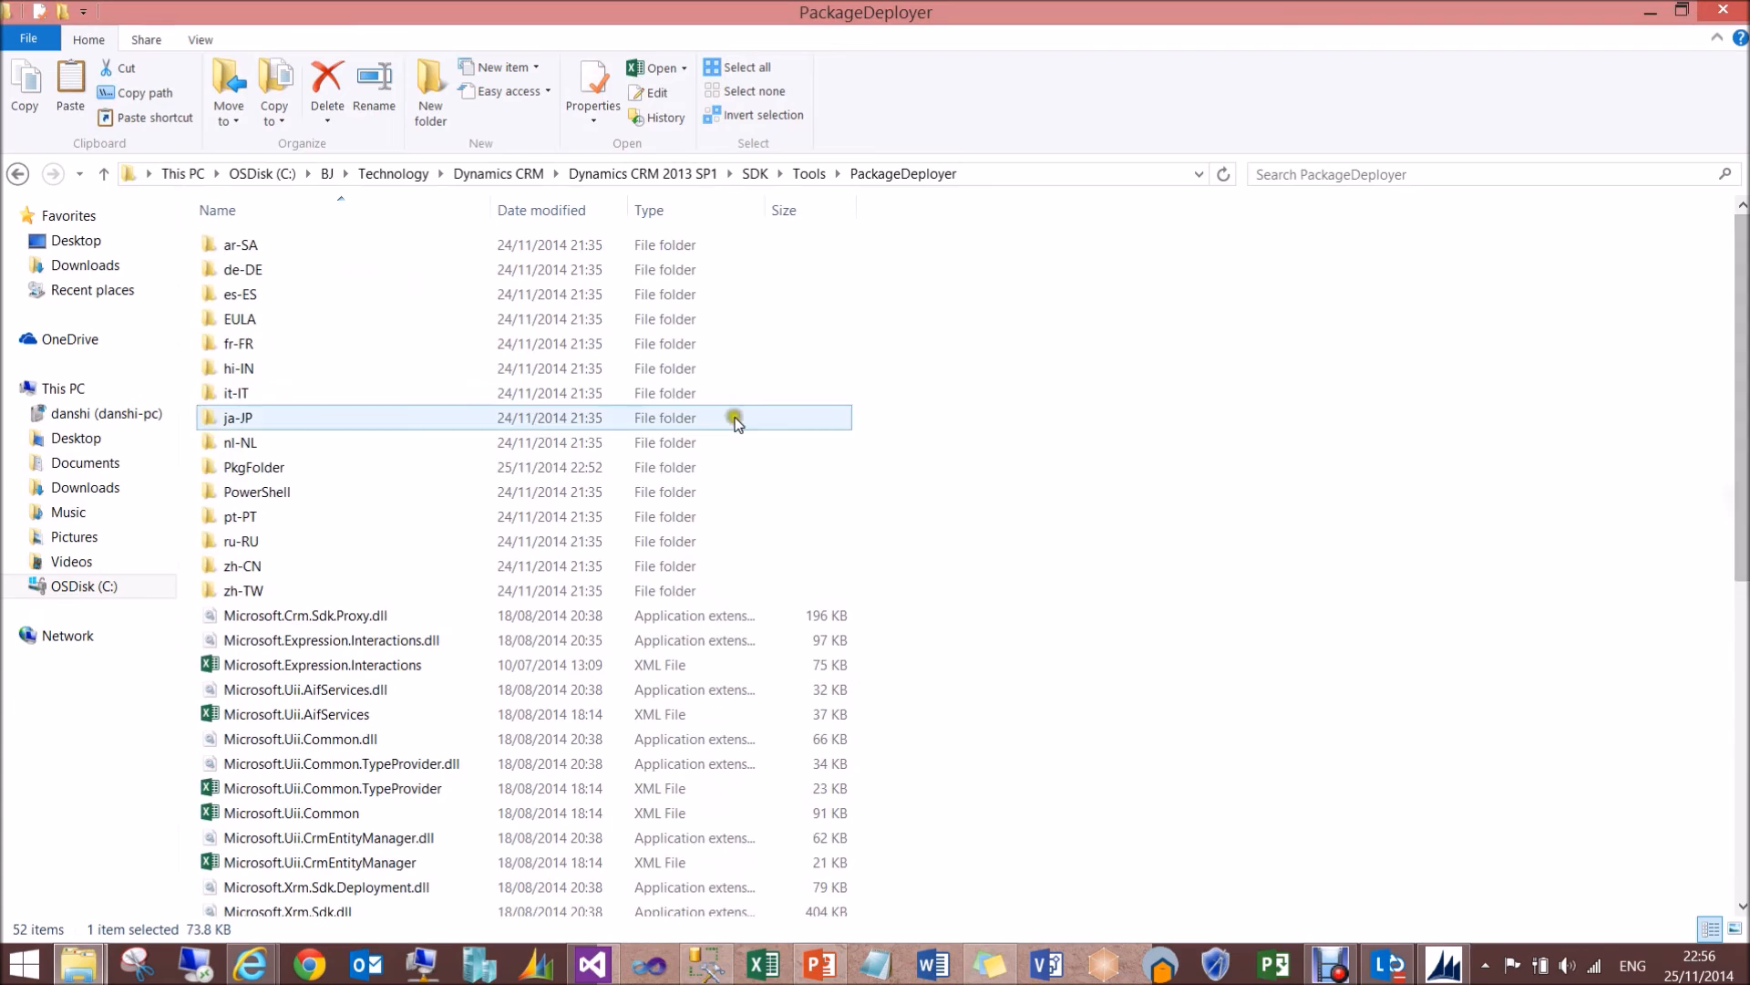
left_click(370, 468)
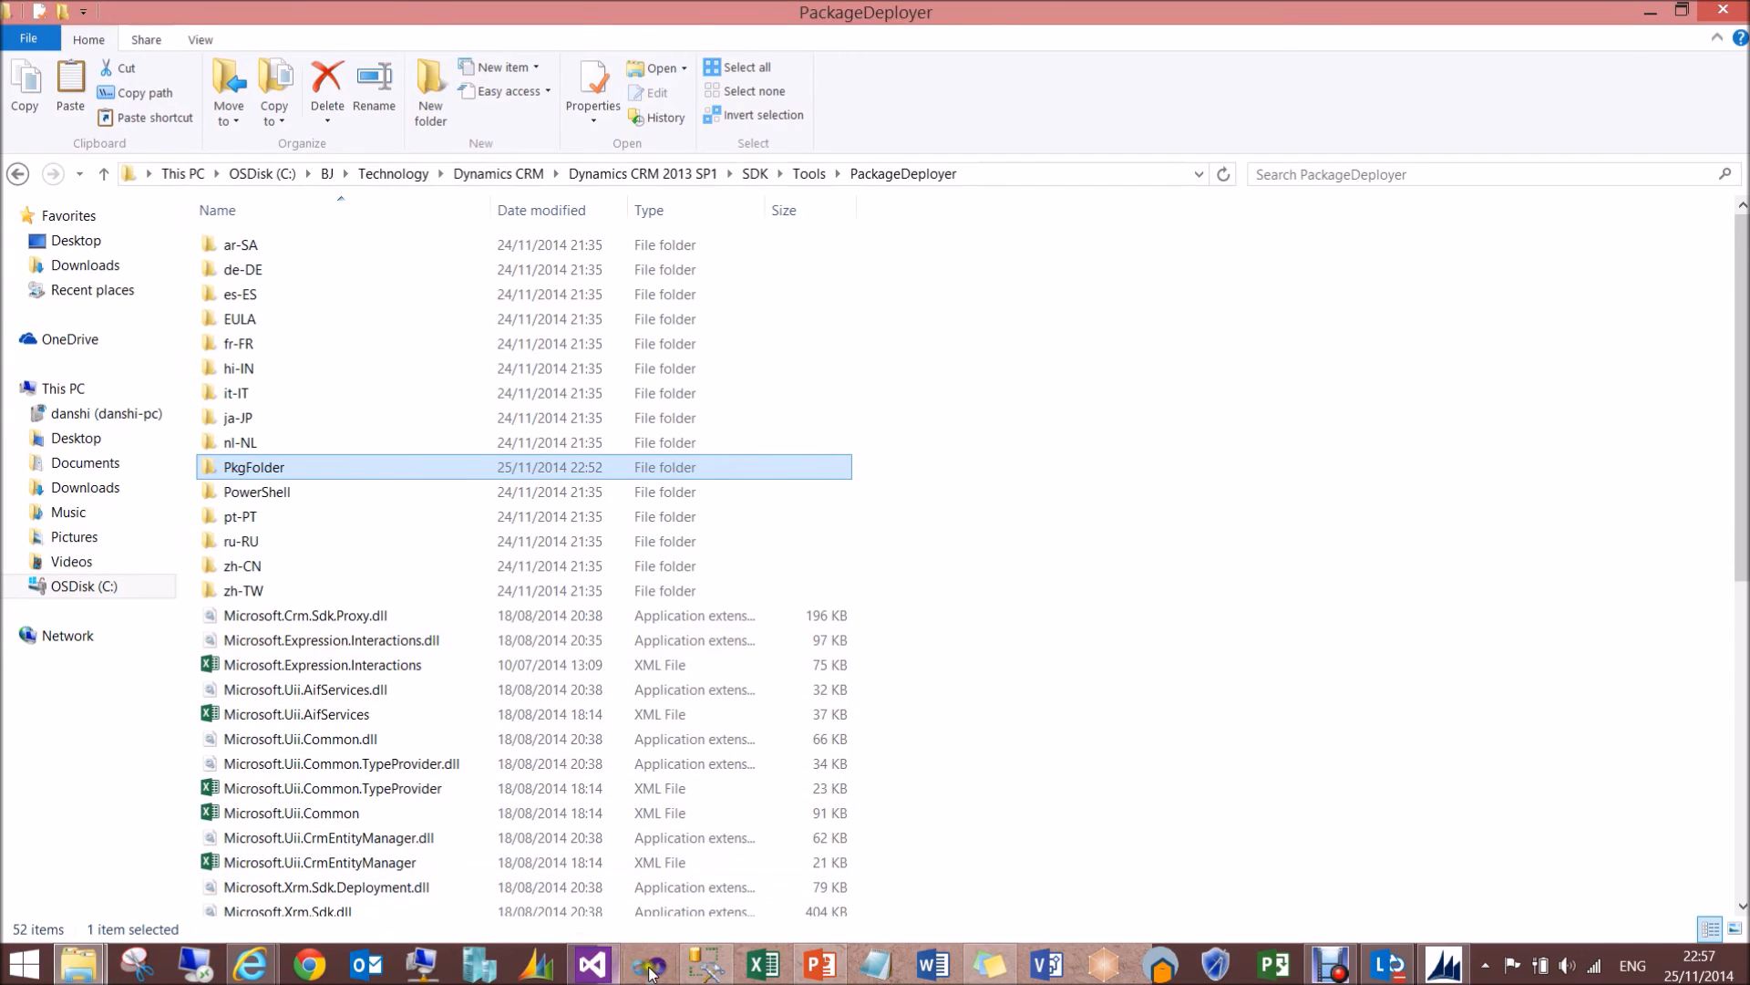
- Return to Demo Package Setup, advance past the executed install actions, and finish the installation
left_click(593, 964)
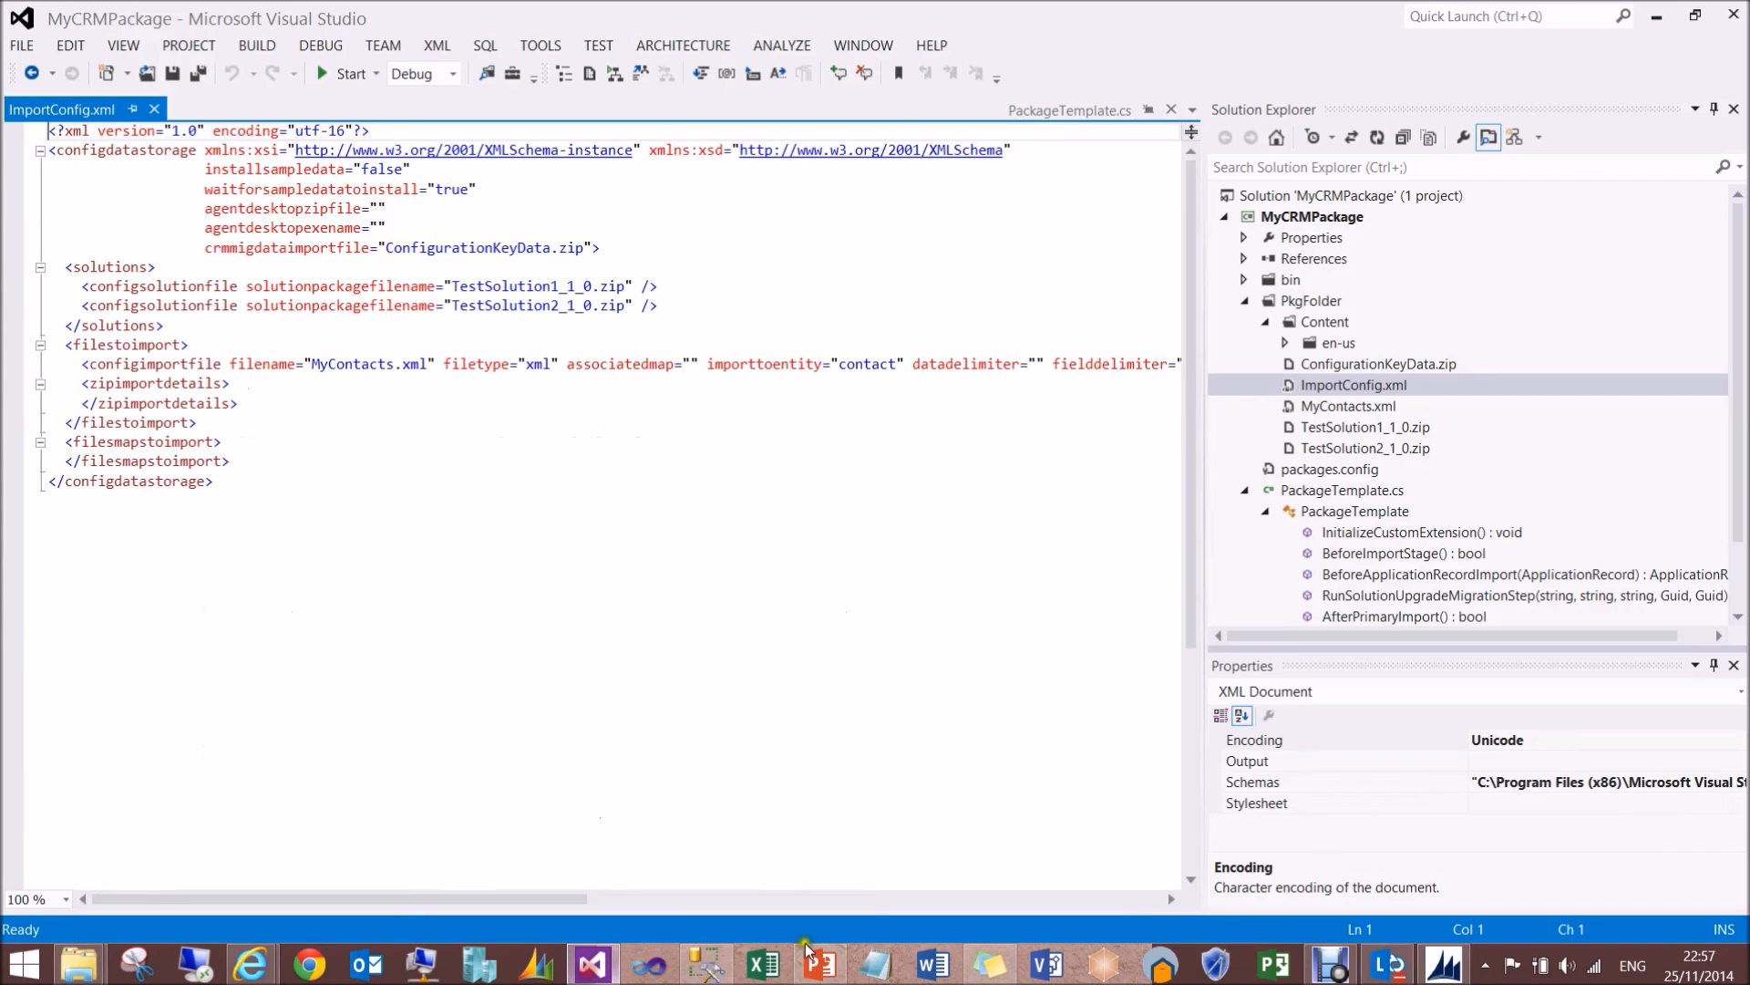
left_click(1444, 964)
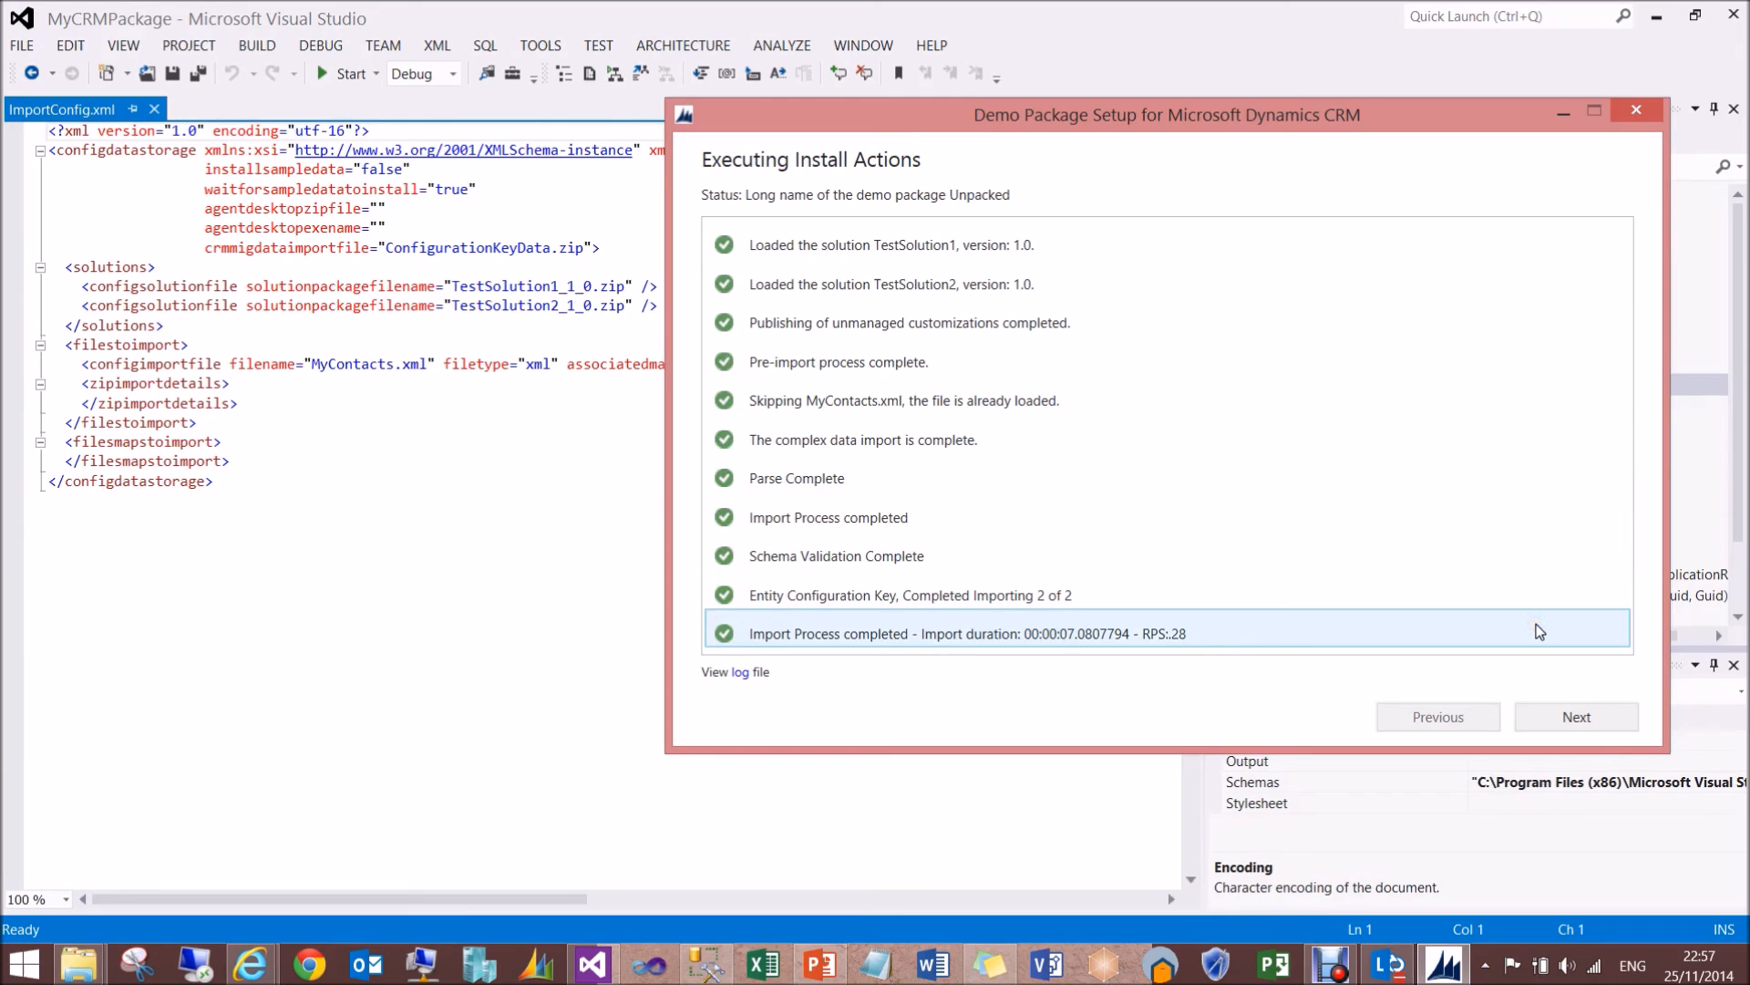
left_click(1583, 715)
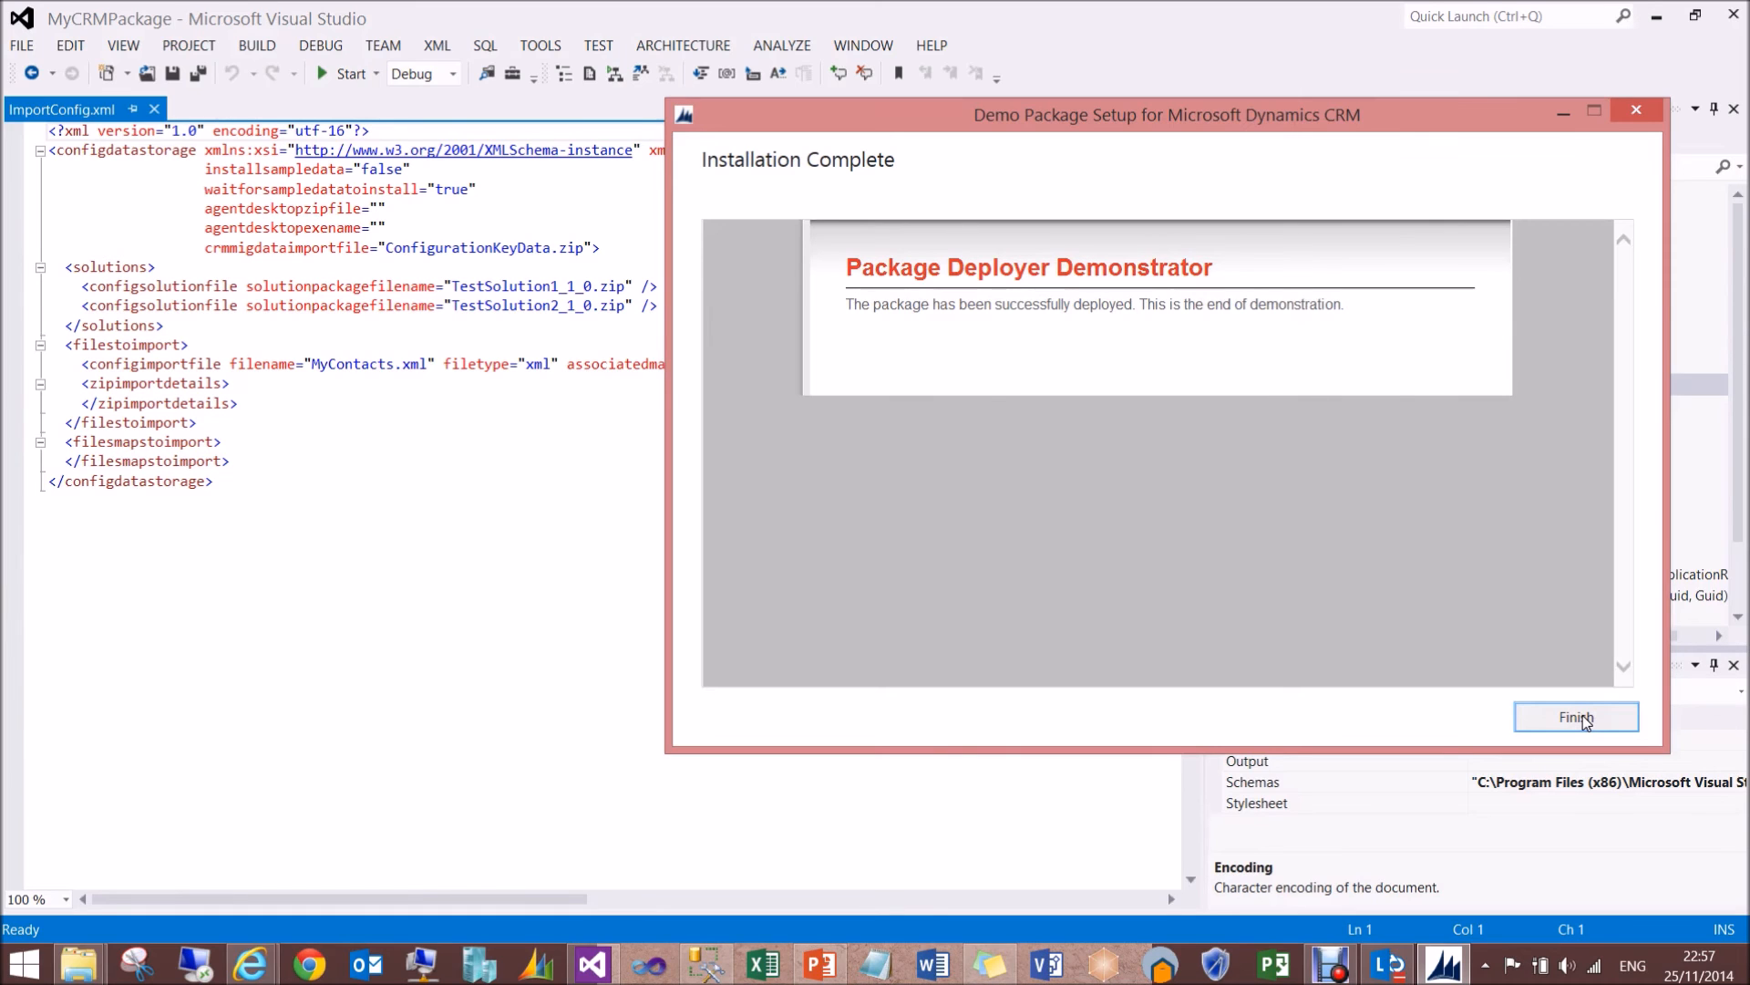
left_click(1582, 715)
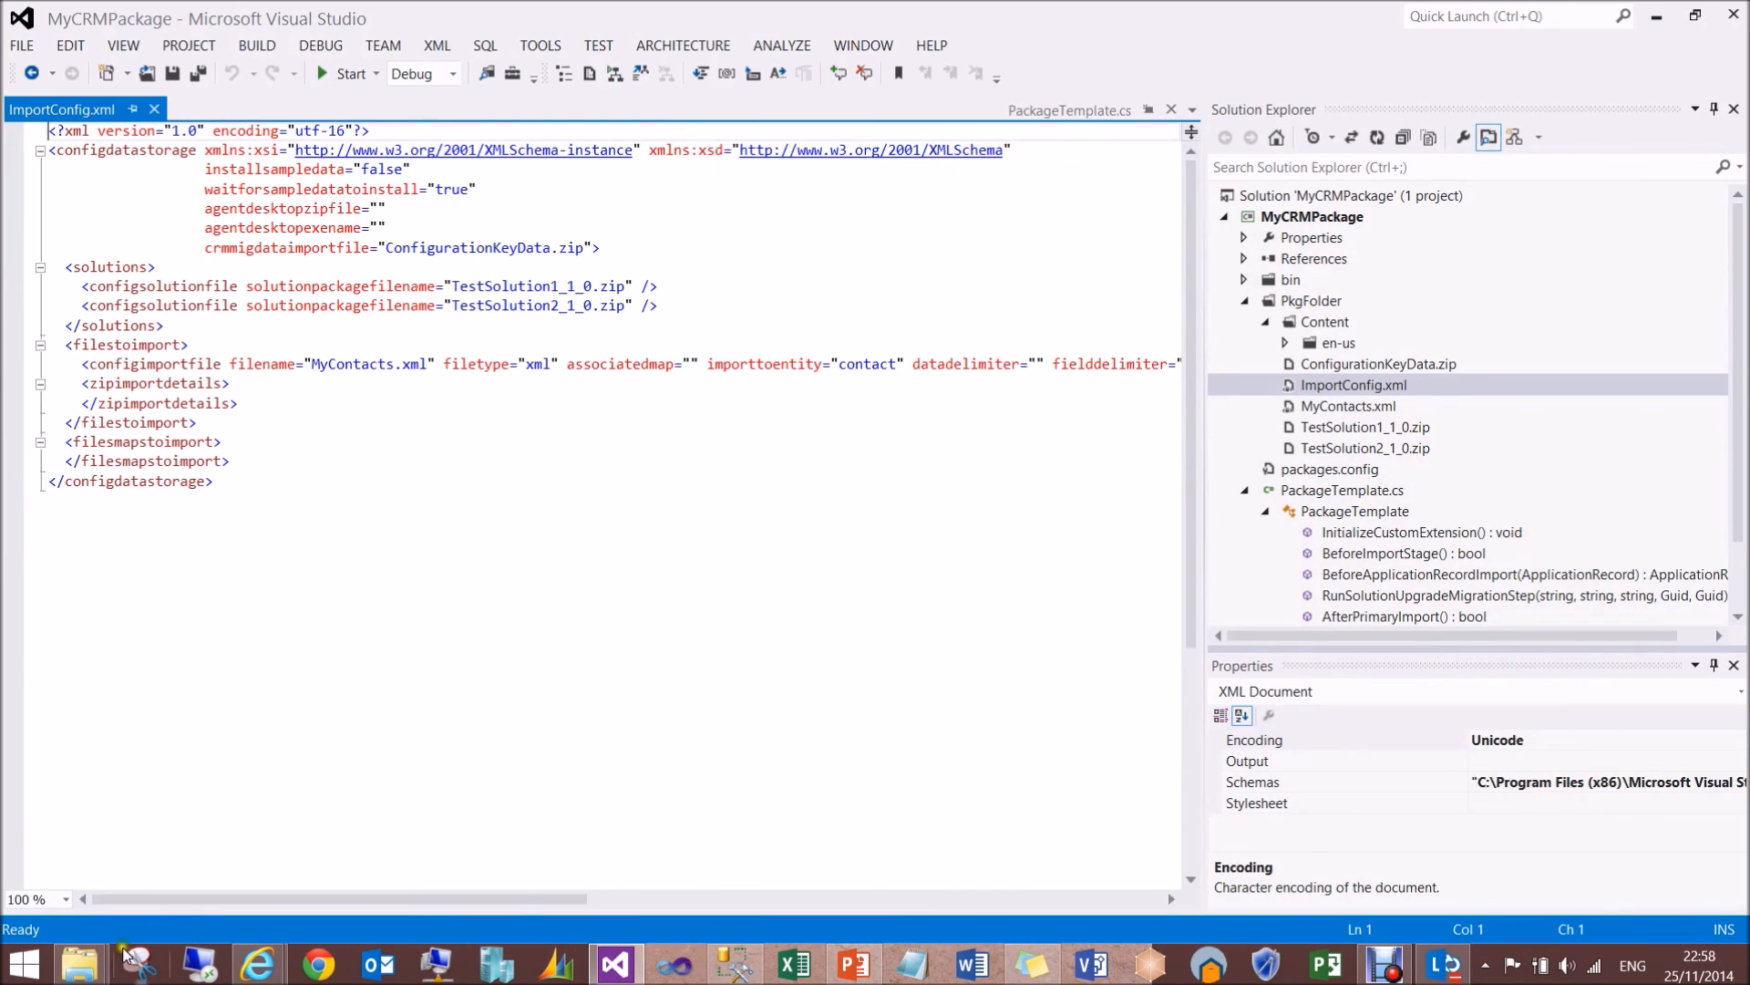
- Switch to Dynamics CRM in Internet Explorer and refresh the Active Configuration Key view and the All Solutions list to check the imports
mouse_move(77, 974)
left_click(367, 884)
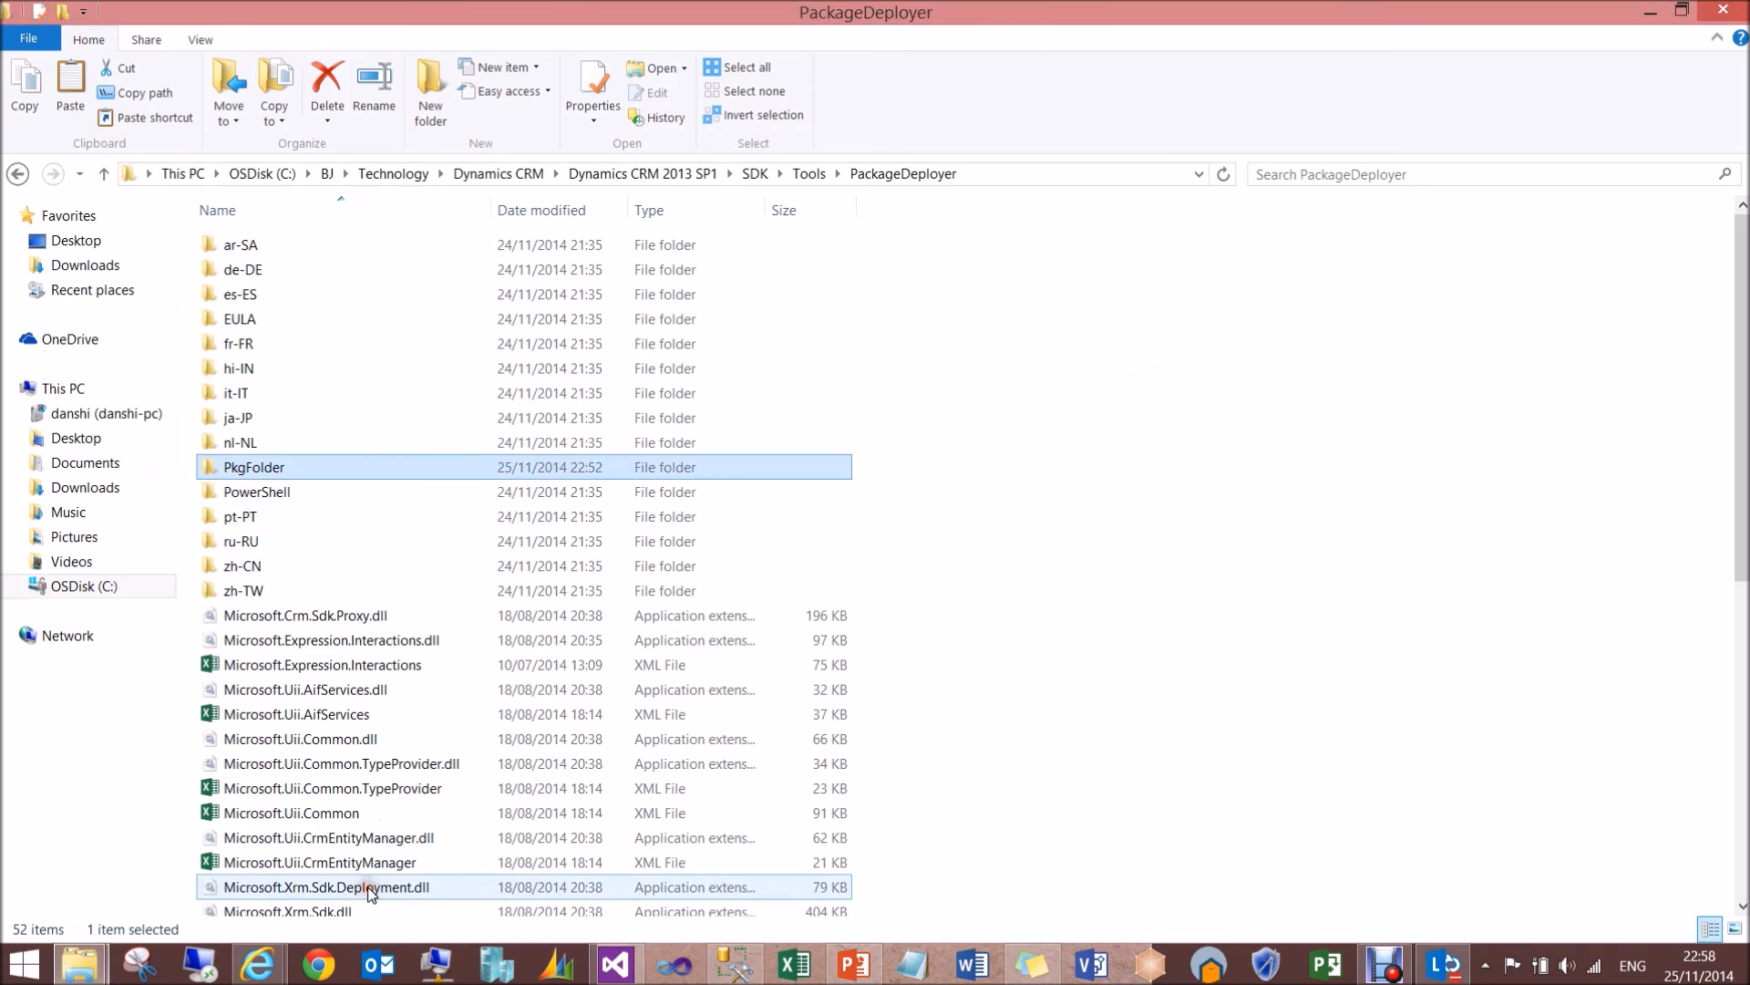
mouse_move(266, 964)
left_click(421, 866)
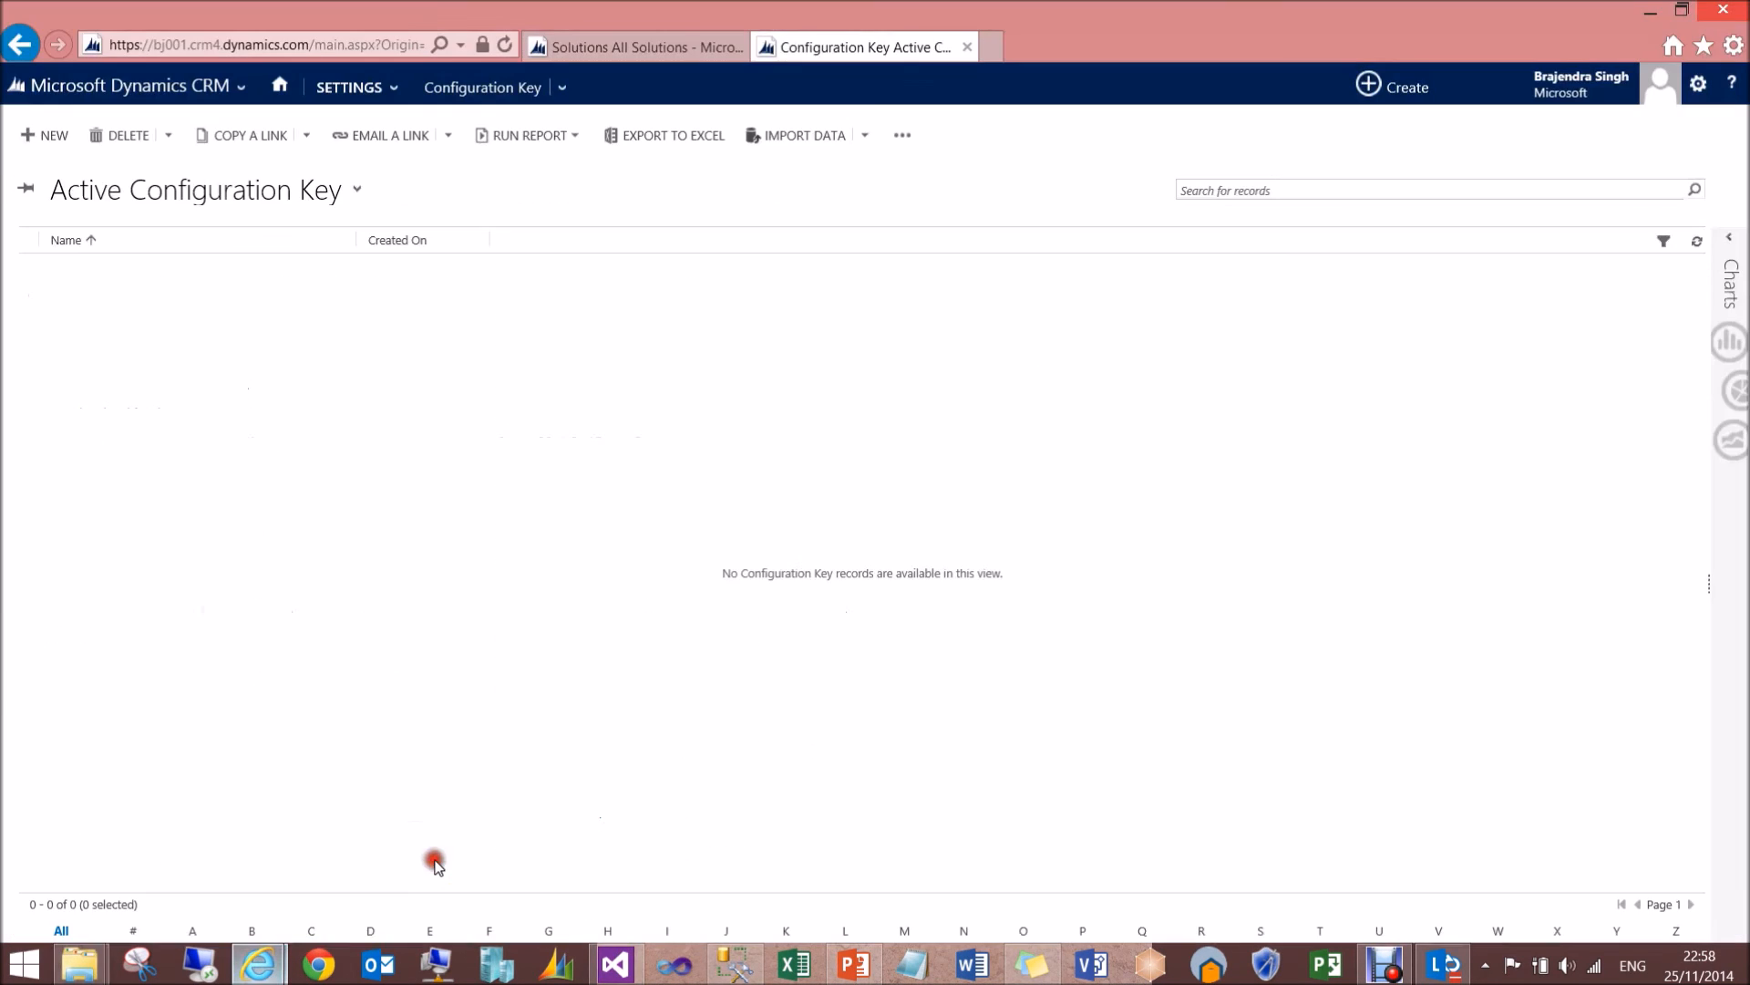
left_click(1698, 243)
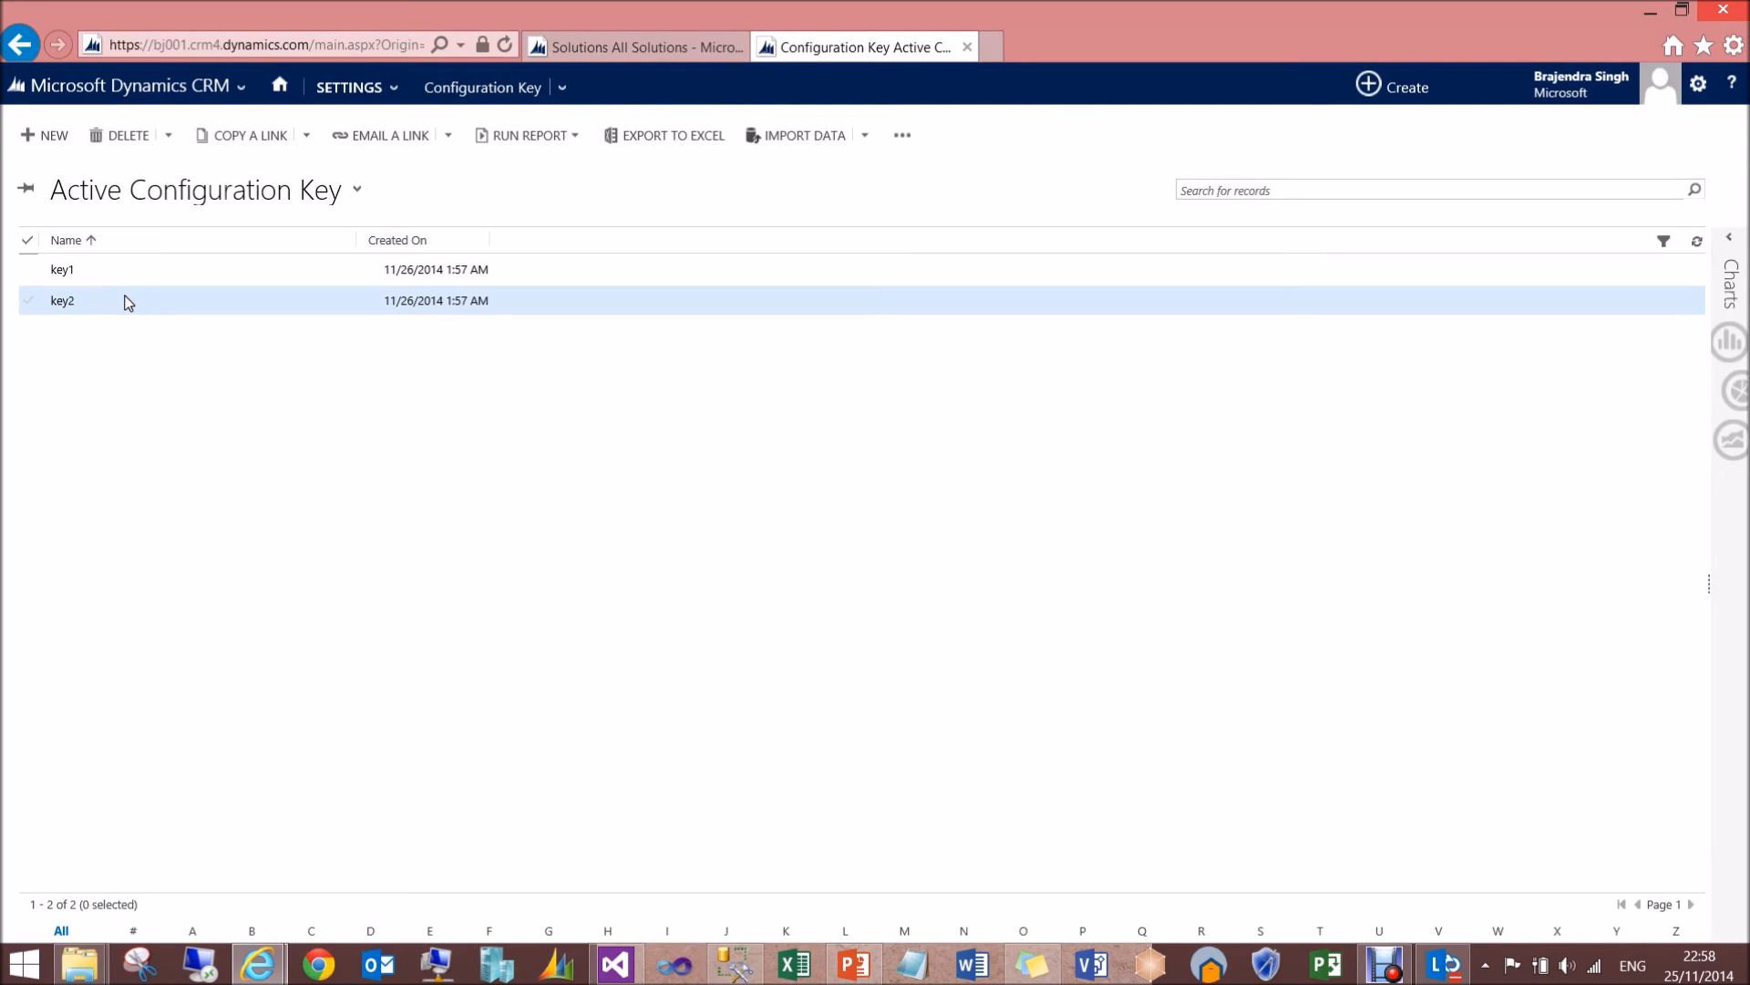
left_click(598, 44)
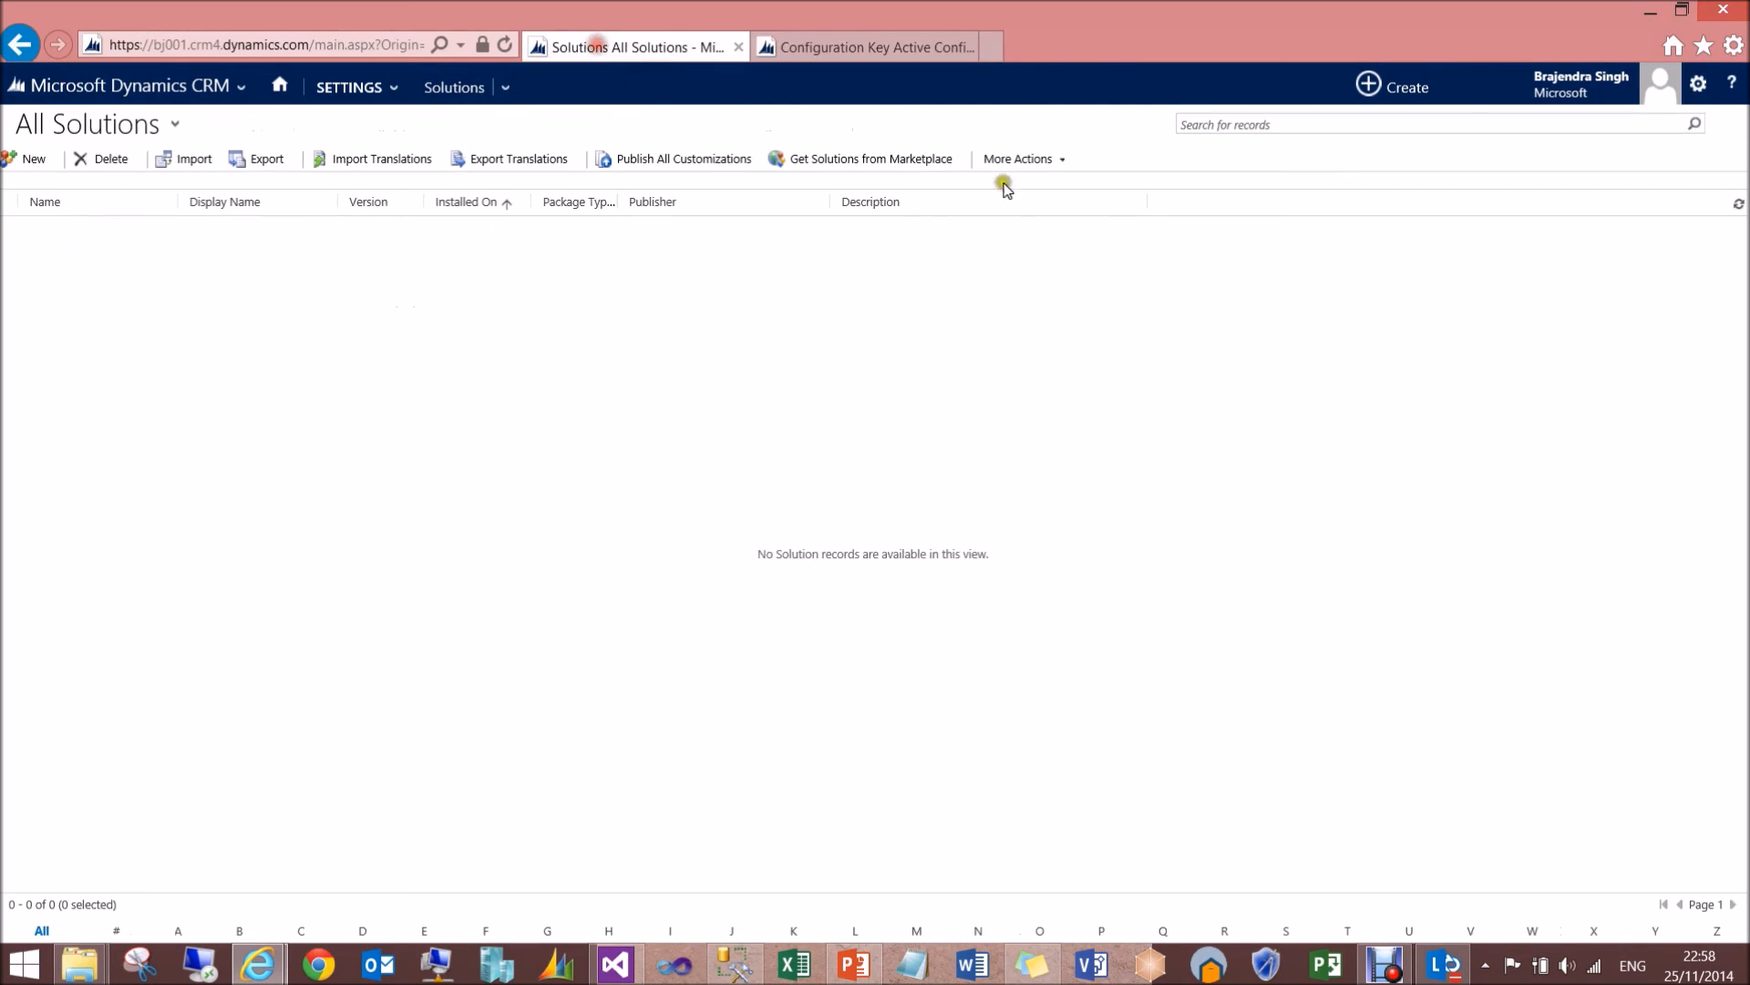
left_click(1739, 205)
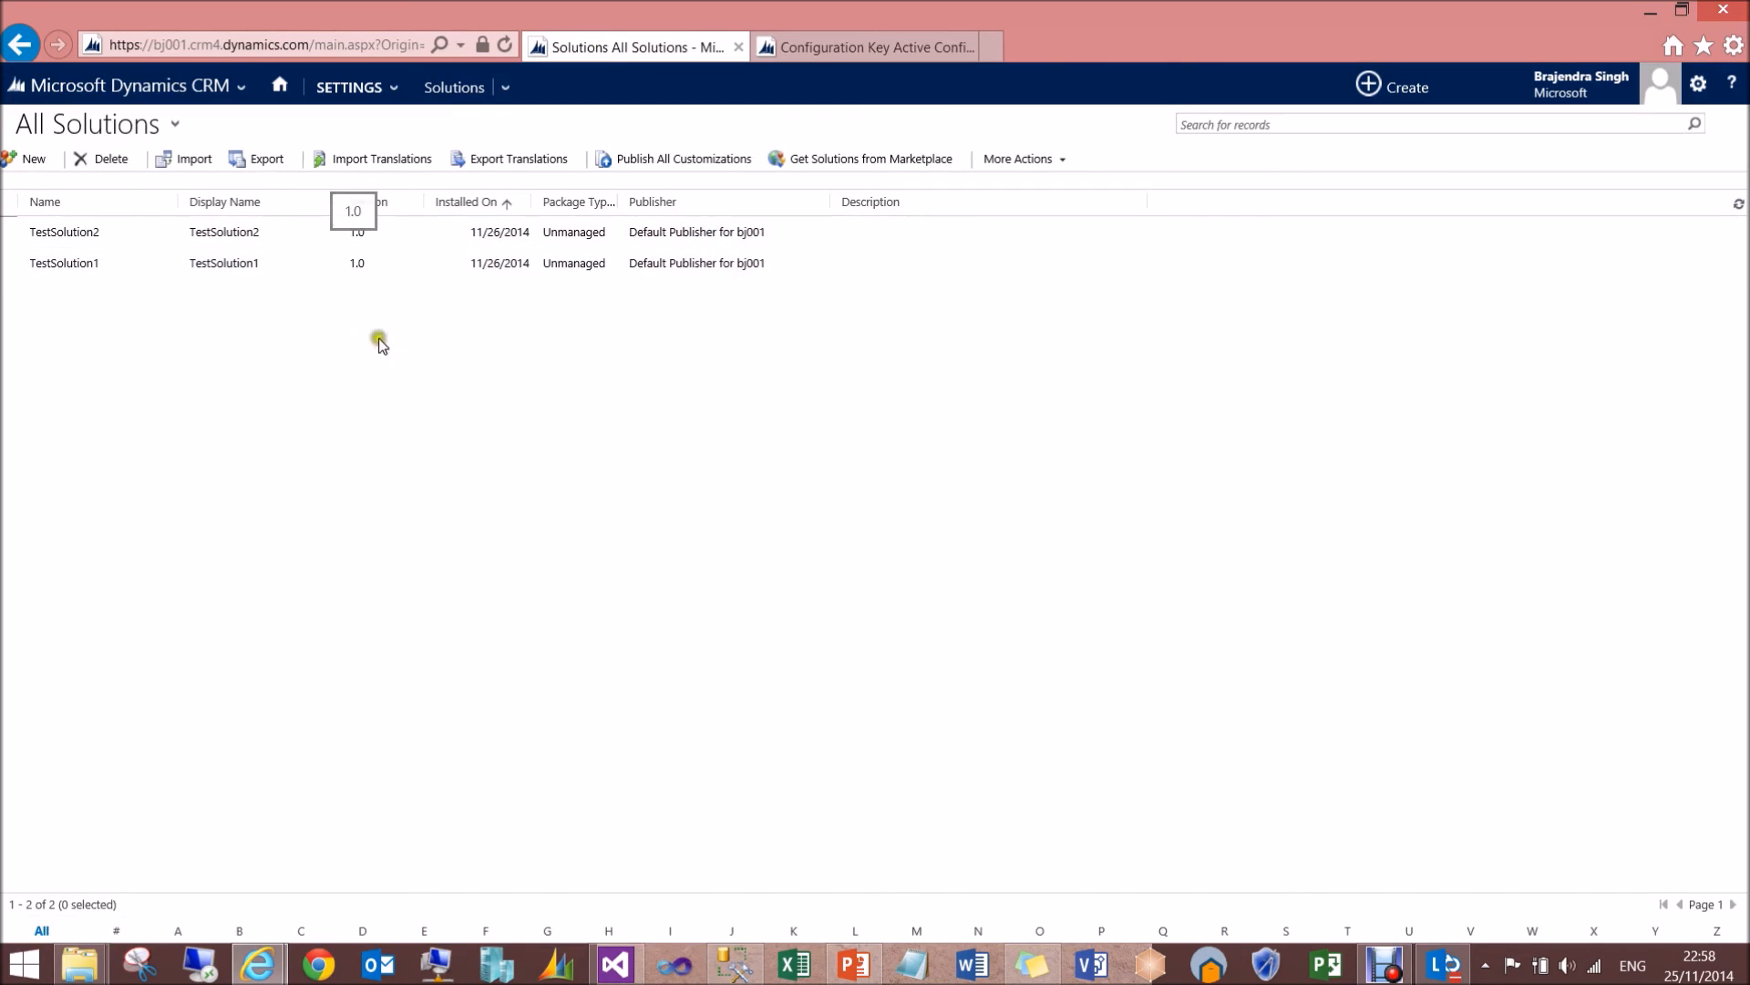
- Switch to SQL Server Management Studio, refresh the Databases folder and select MyDemoDatabase, and return to the demo deployment scenario slide in PowerPoint
left_click(733, 963)
right_click(97, 174)
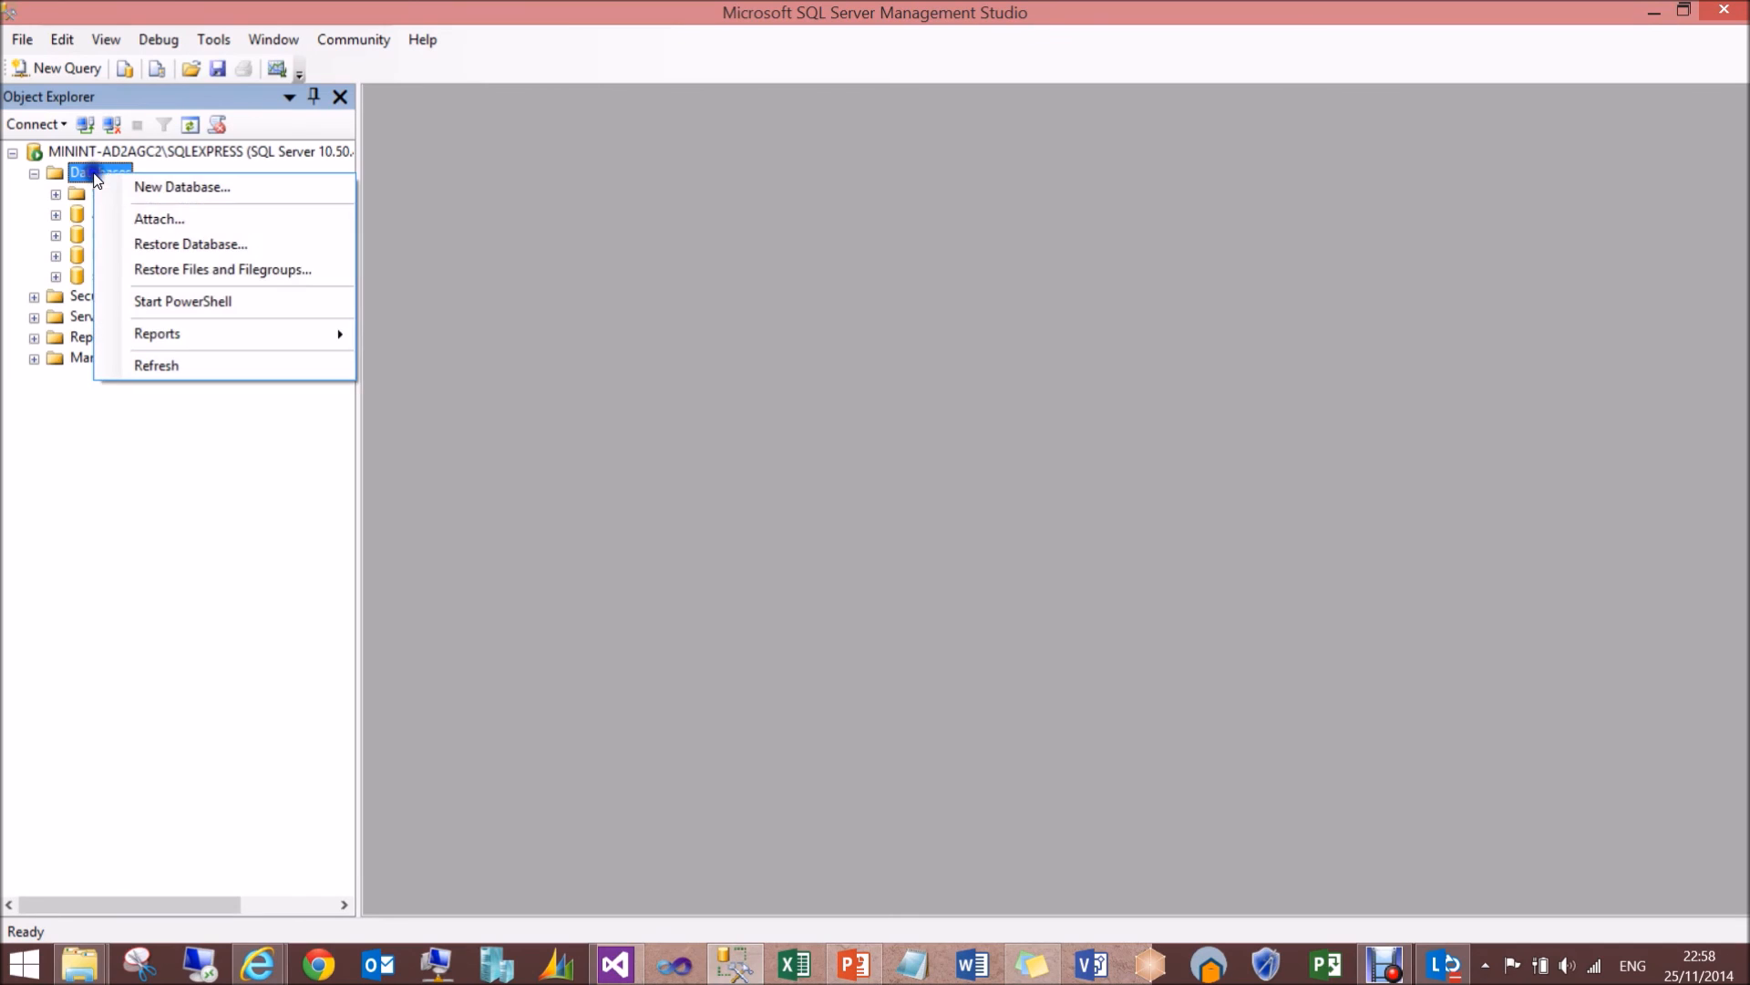
left_click(163, 364)
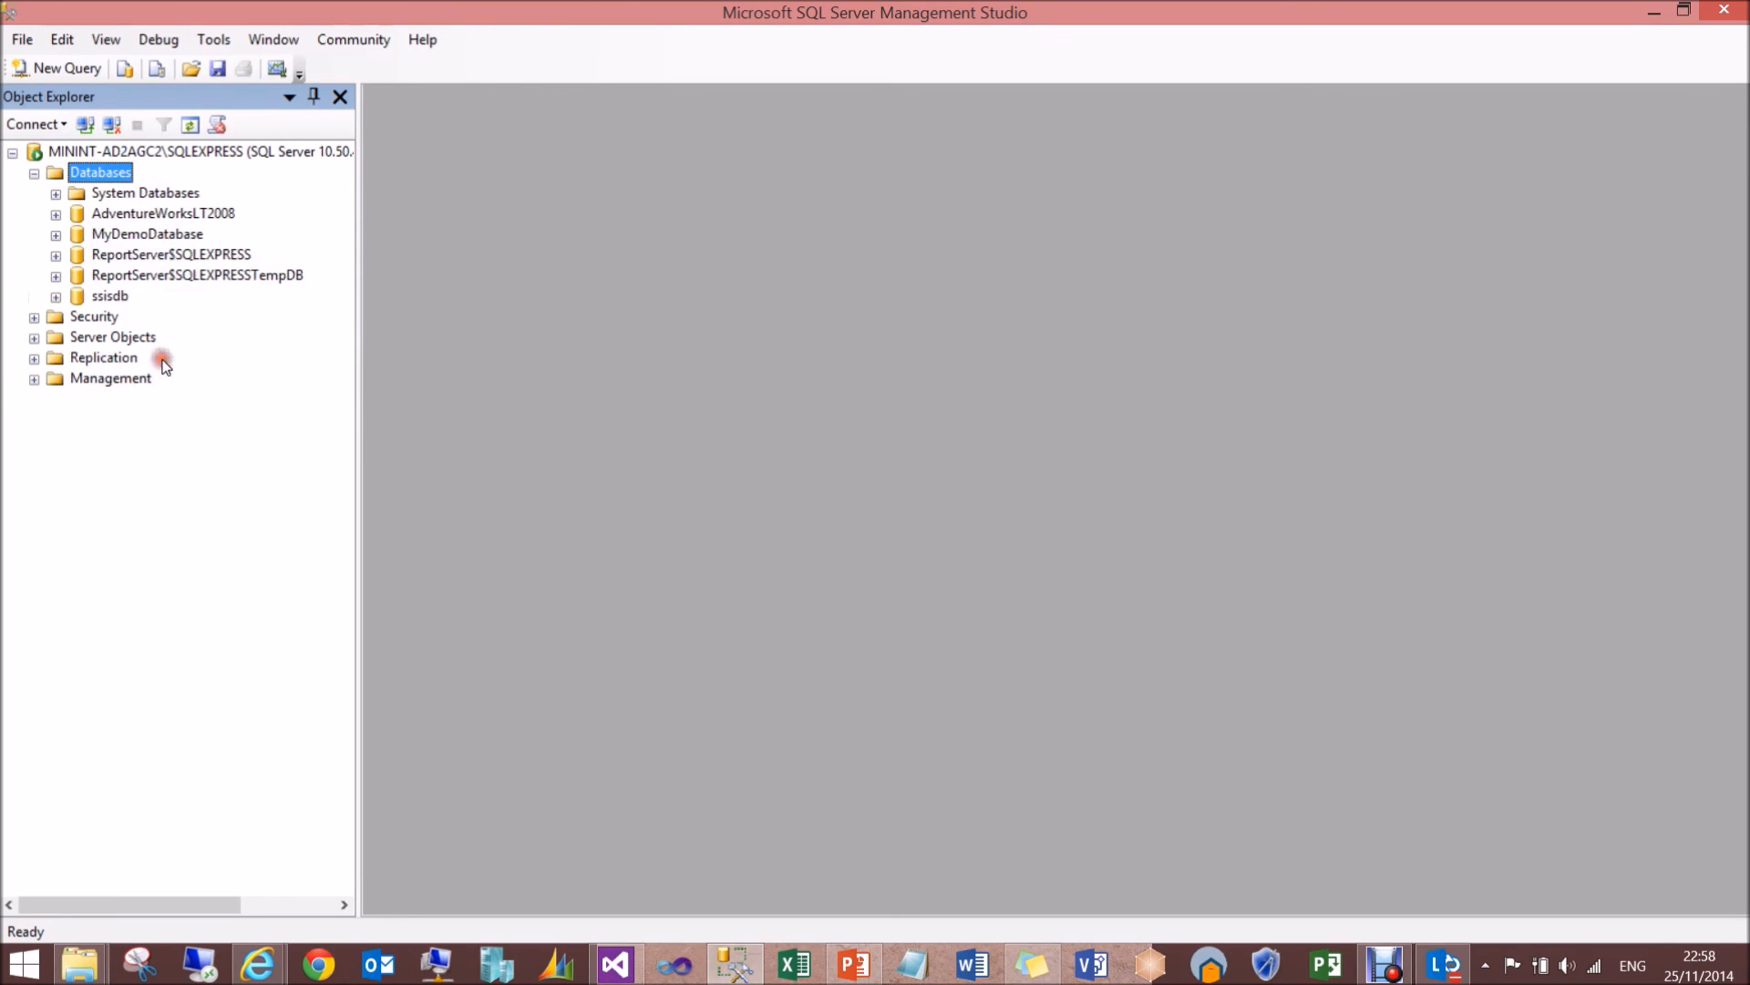
left_click(146, 234)
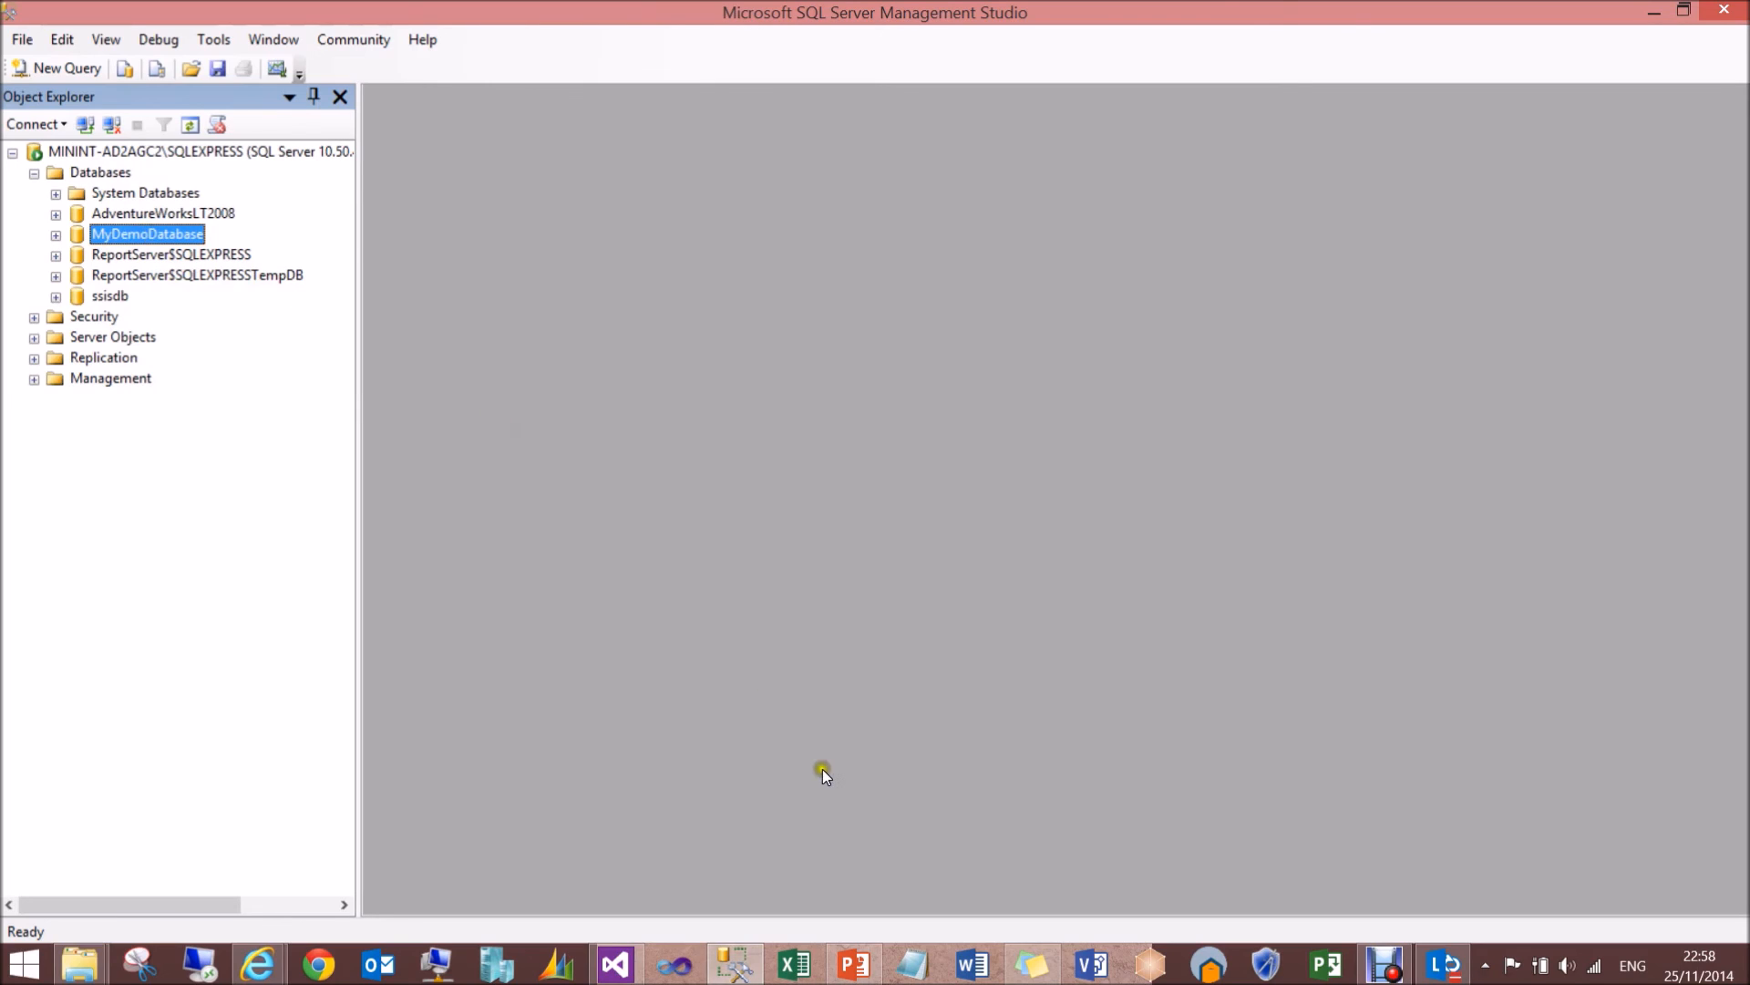
left_click(855, 972)
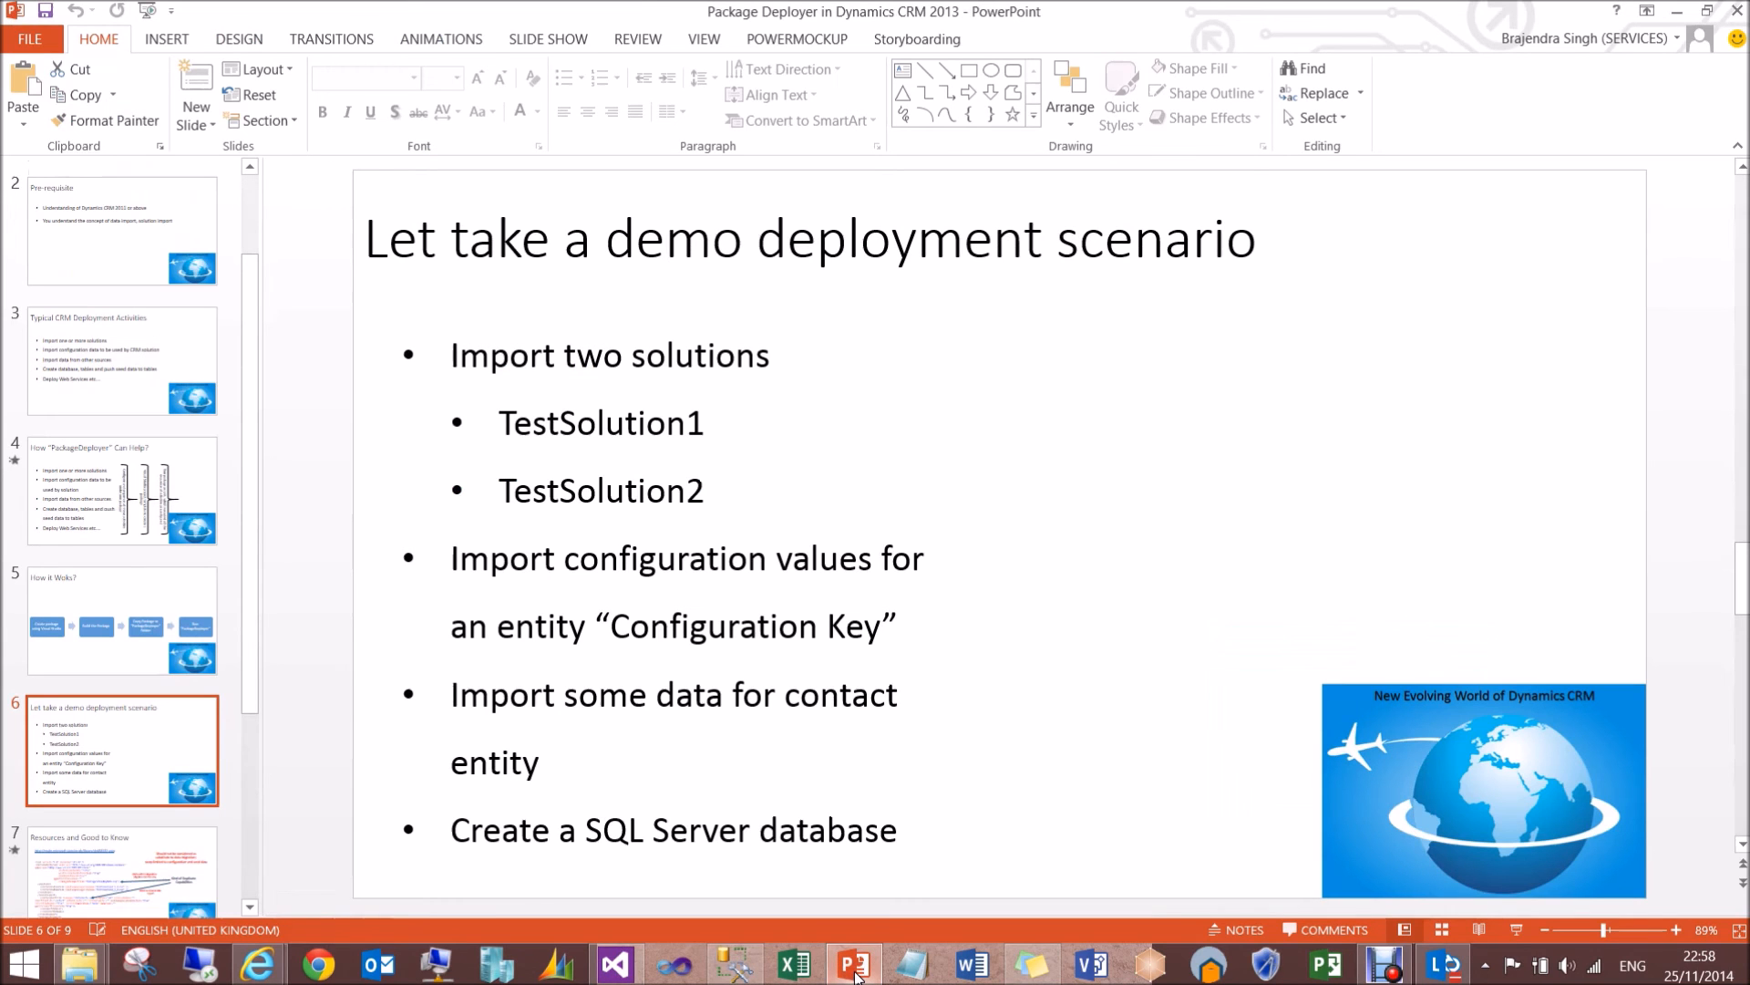